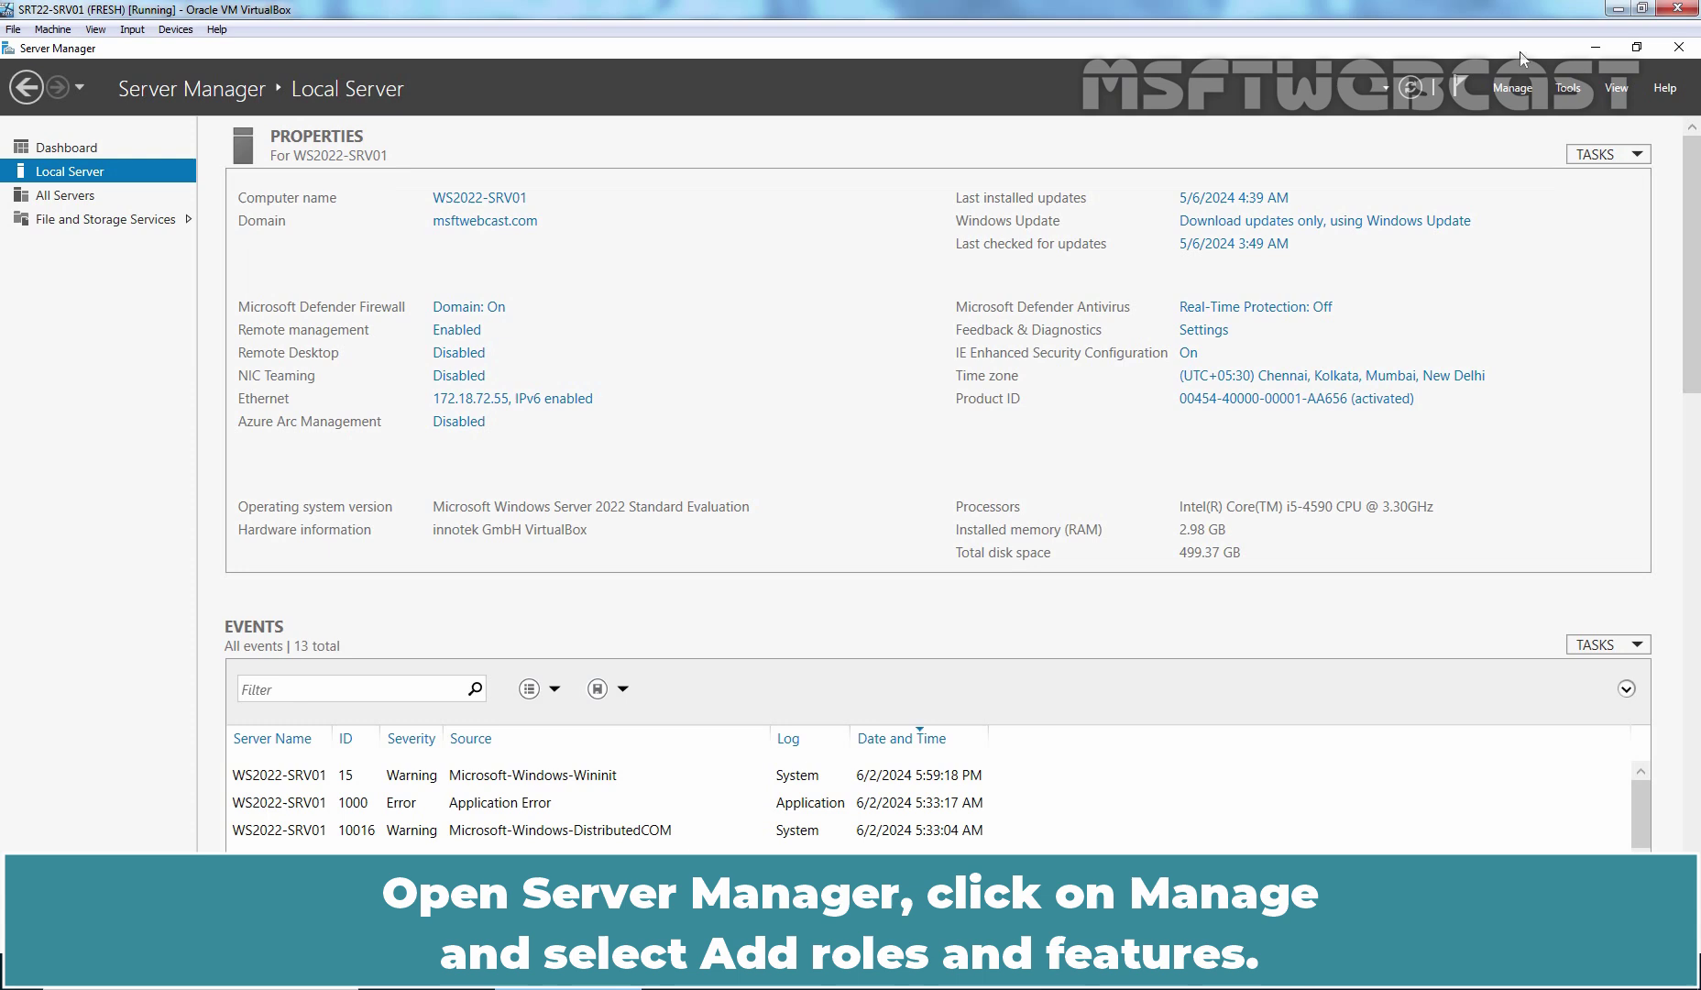
# Step: Run Add Roles and Features as a role-based install on the local server and tick DFS Namespaces under File and iSCSI Services
pyautogui.click(1512, 91)
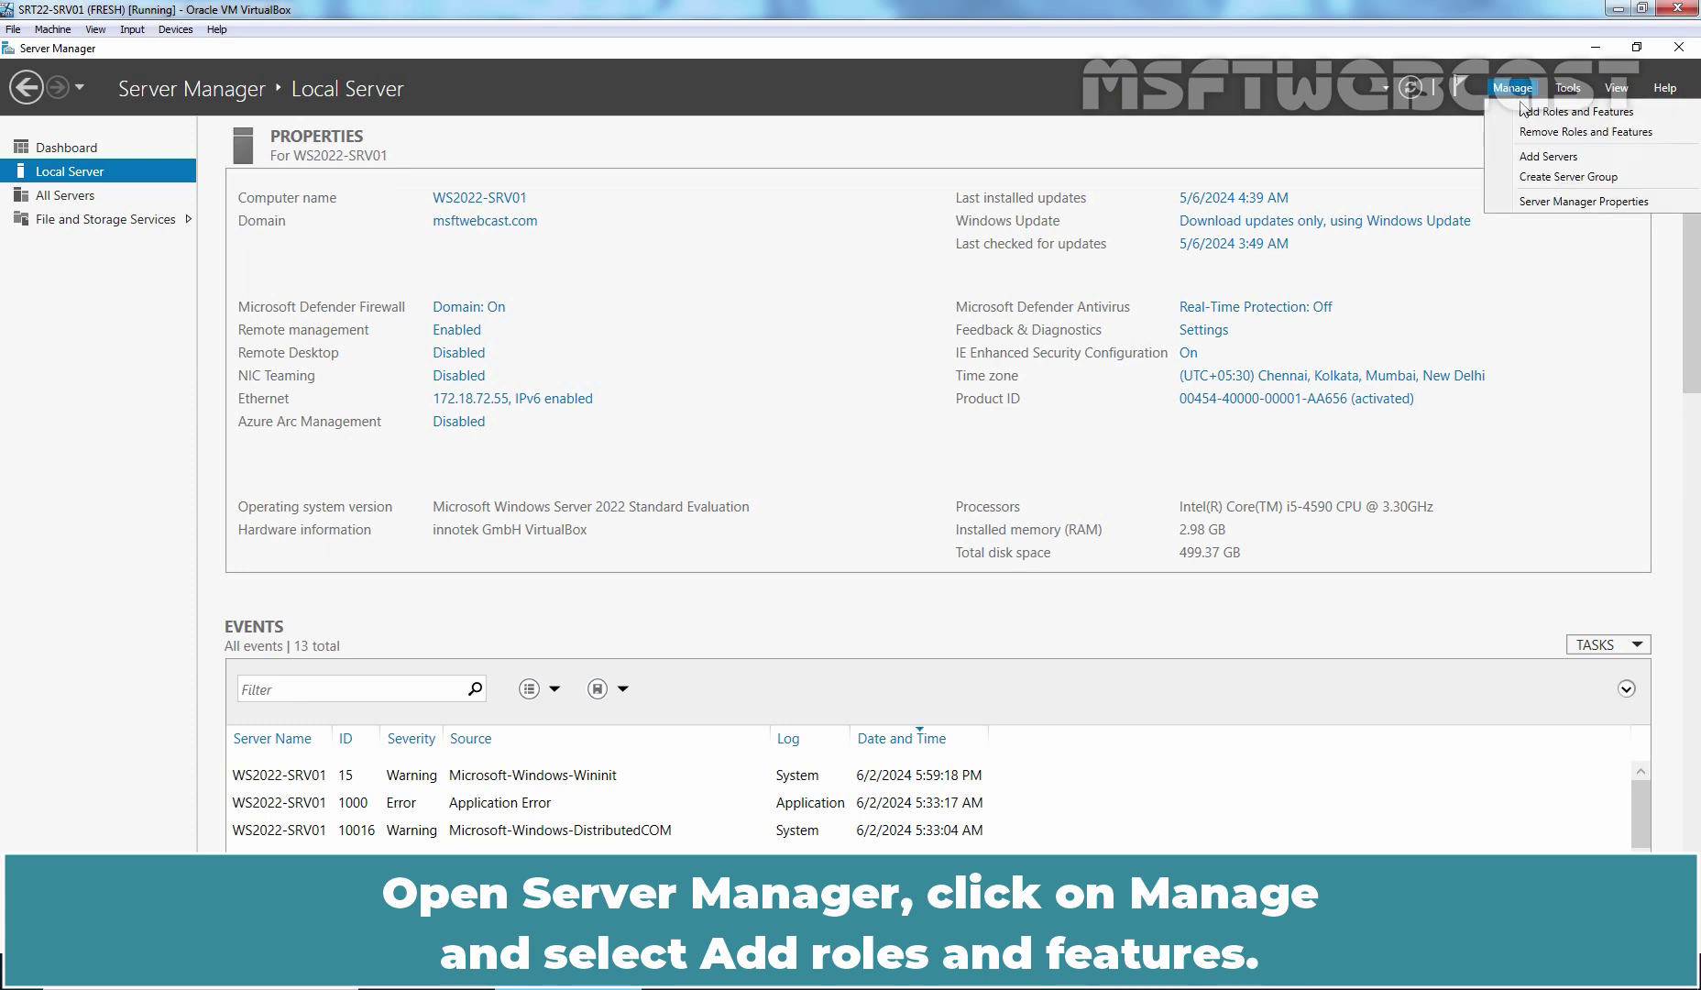
pyautogui.click(1578, 112)
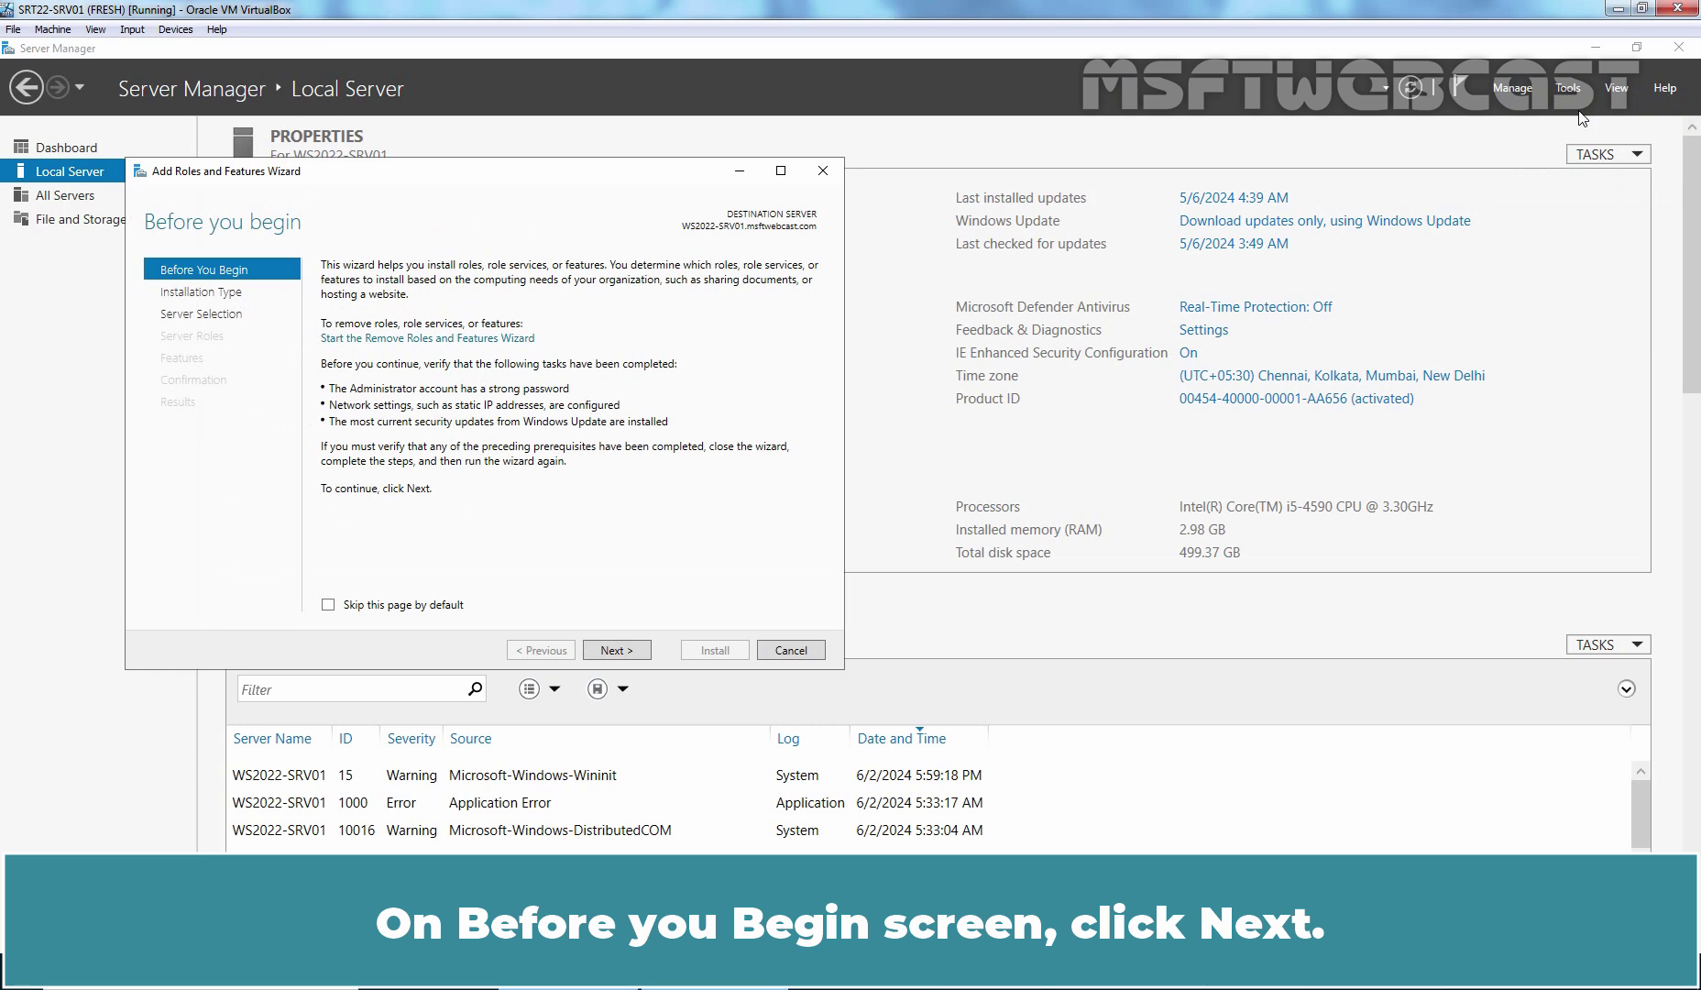
pyautogui.click(609, 650)
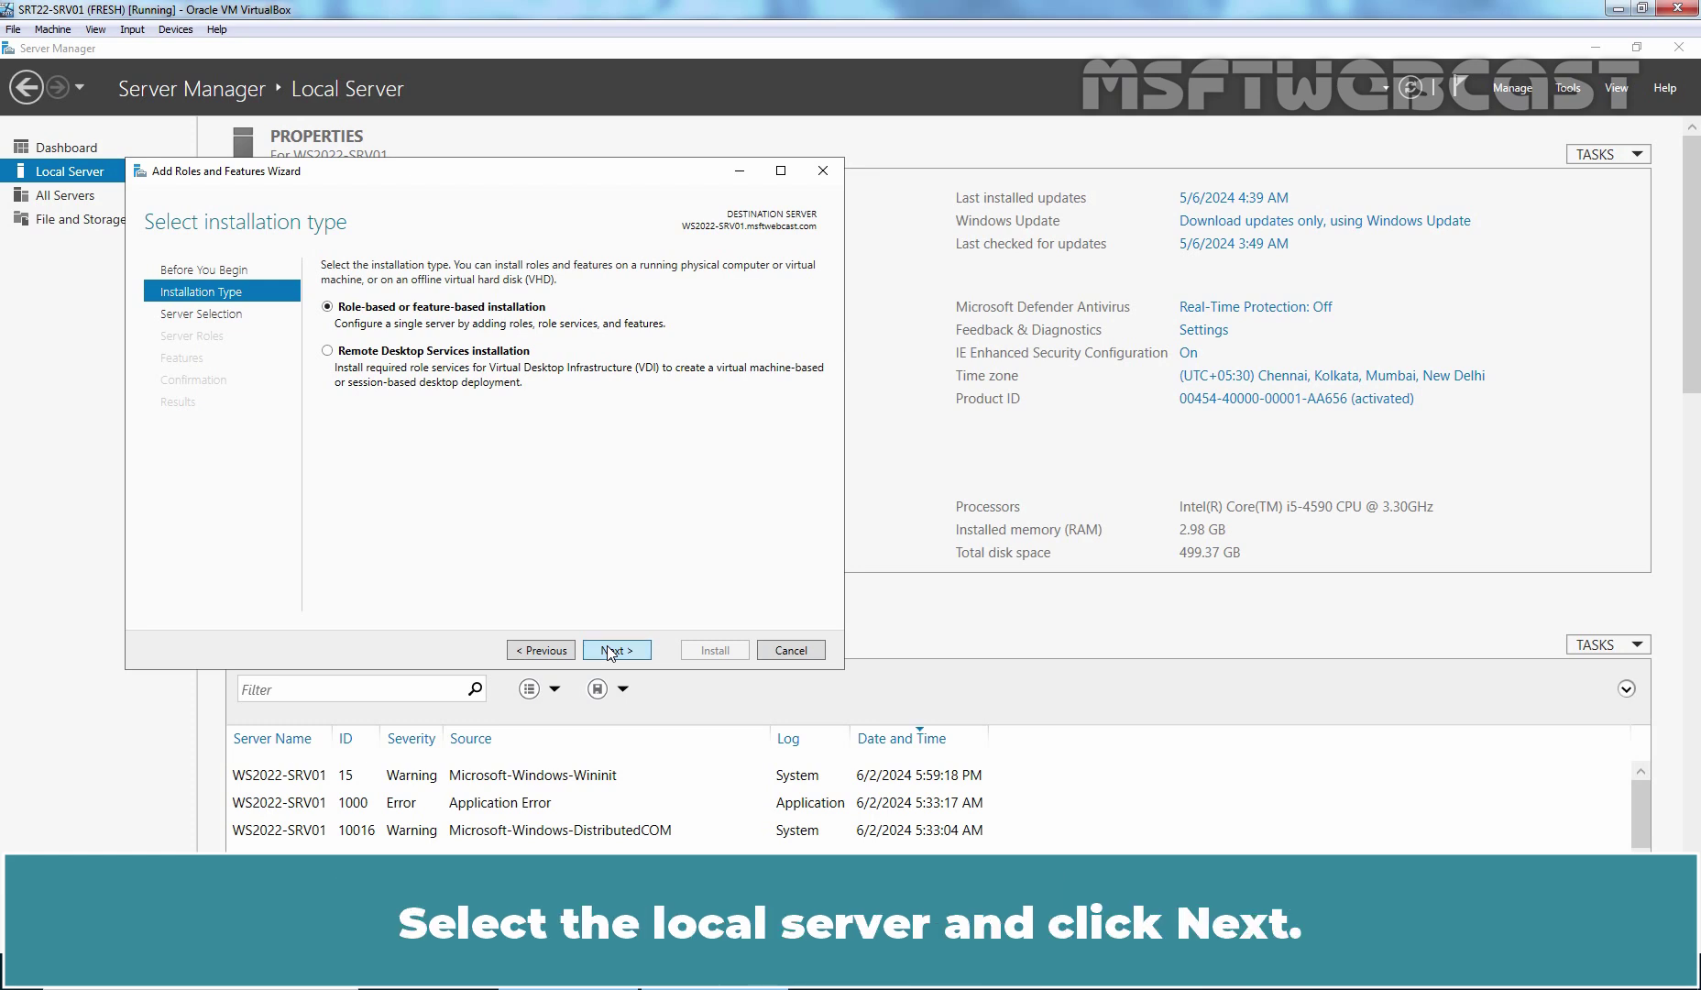
pyautogui.click(609, 650)
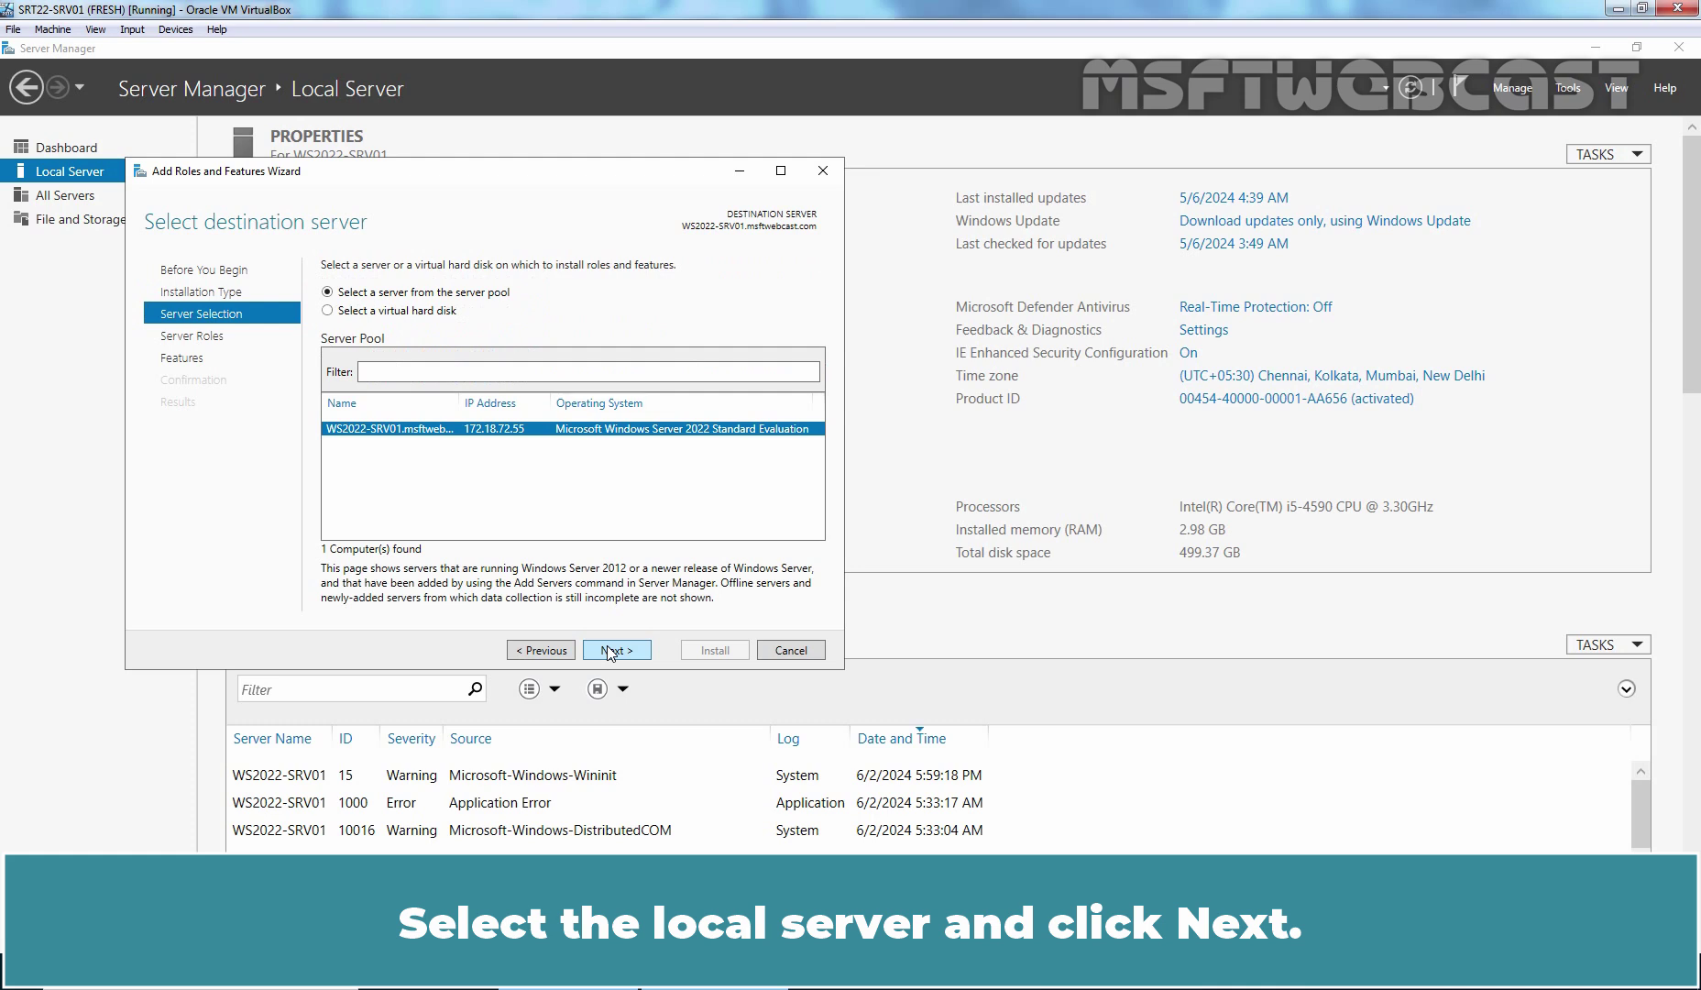
pyautogui.click(608, 650)
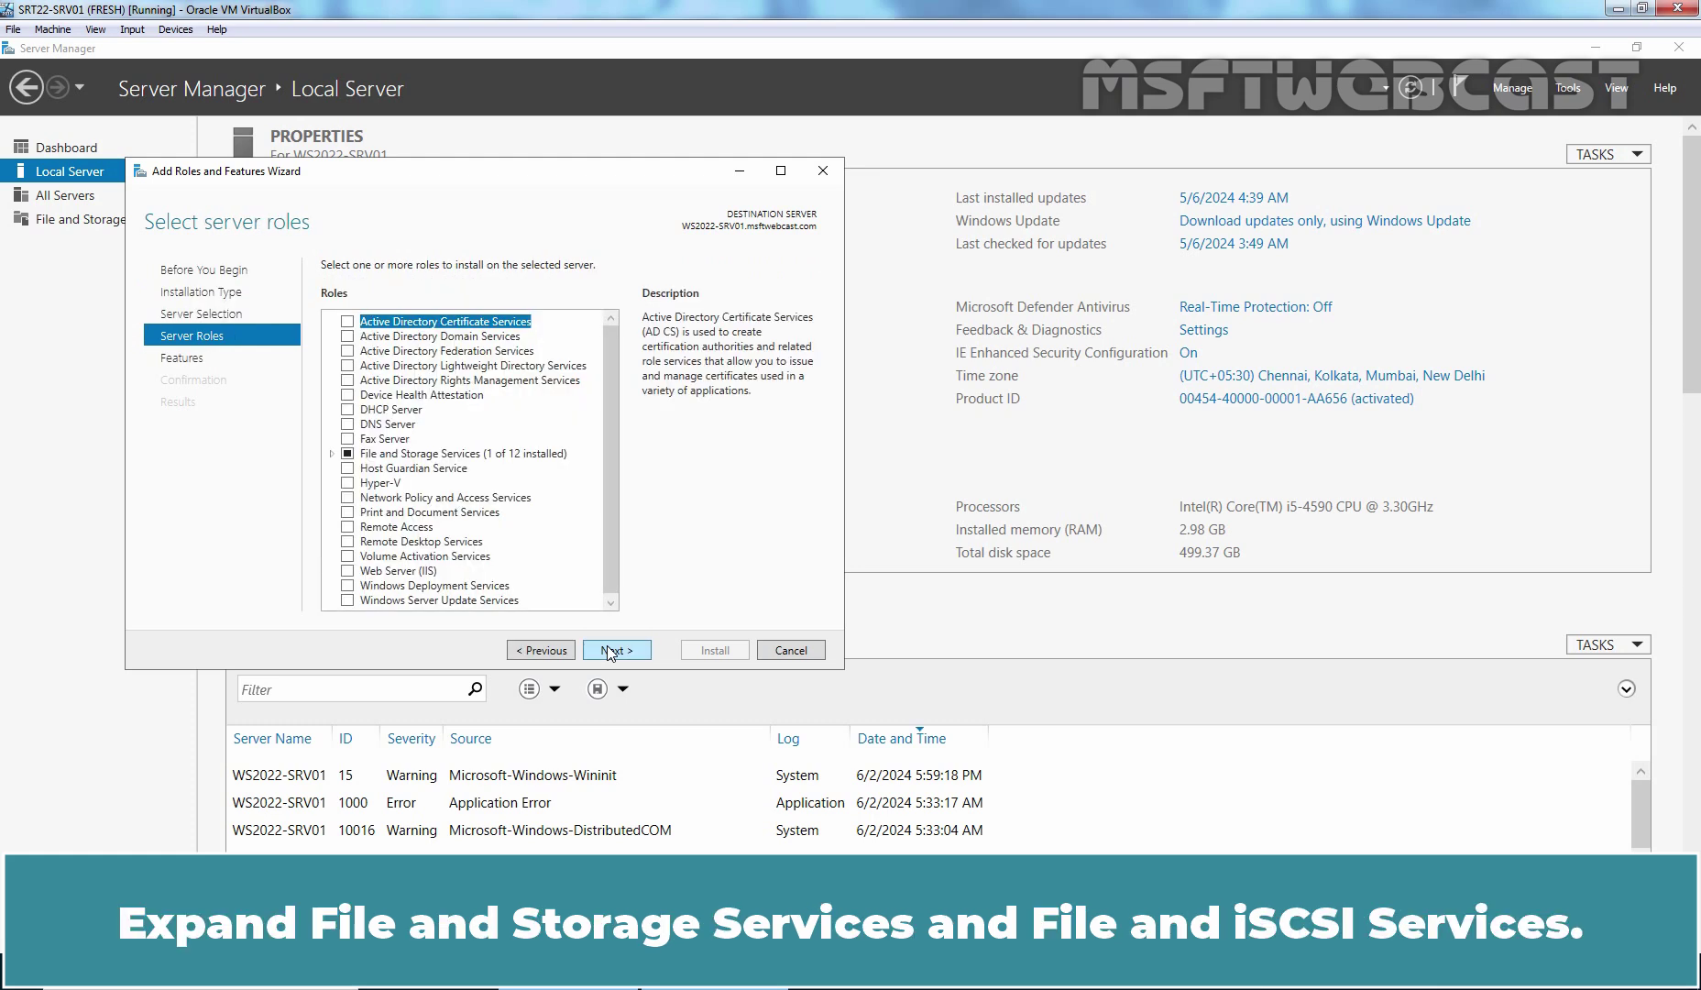
pyautogui.click(331, 454)
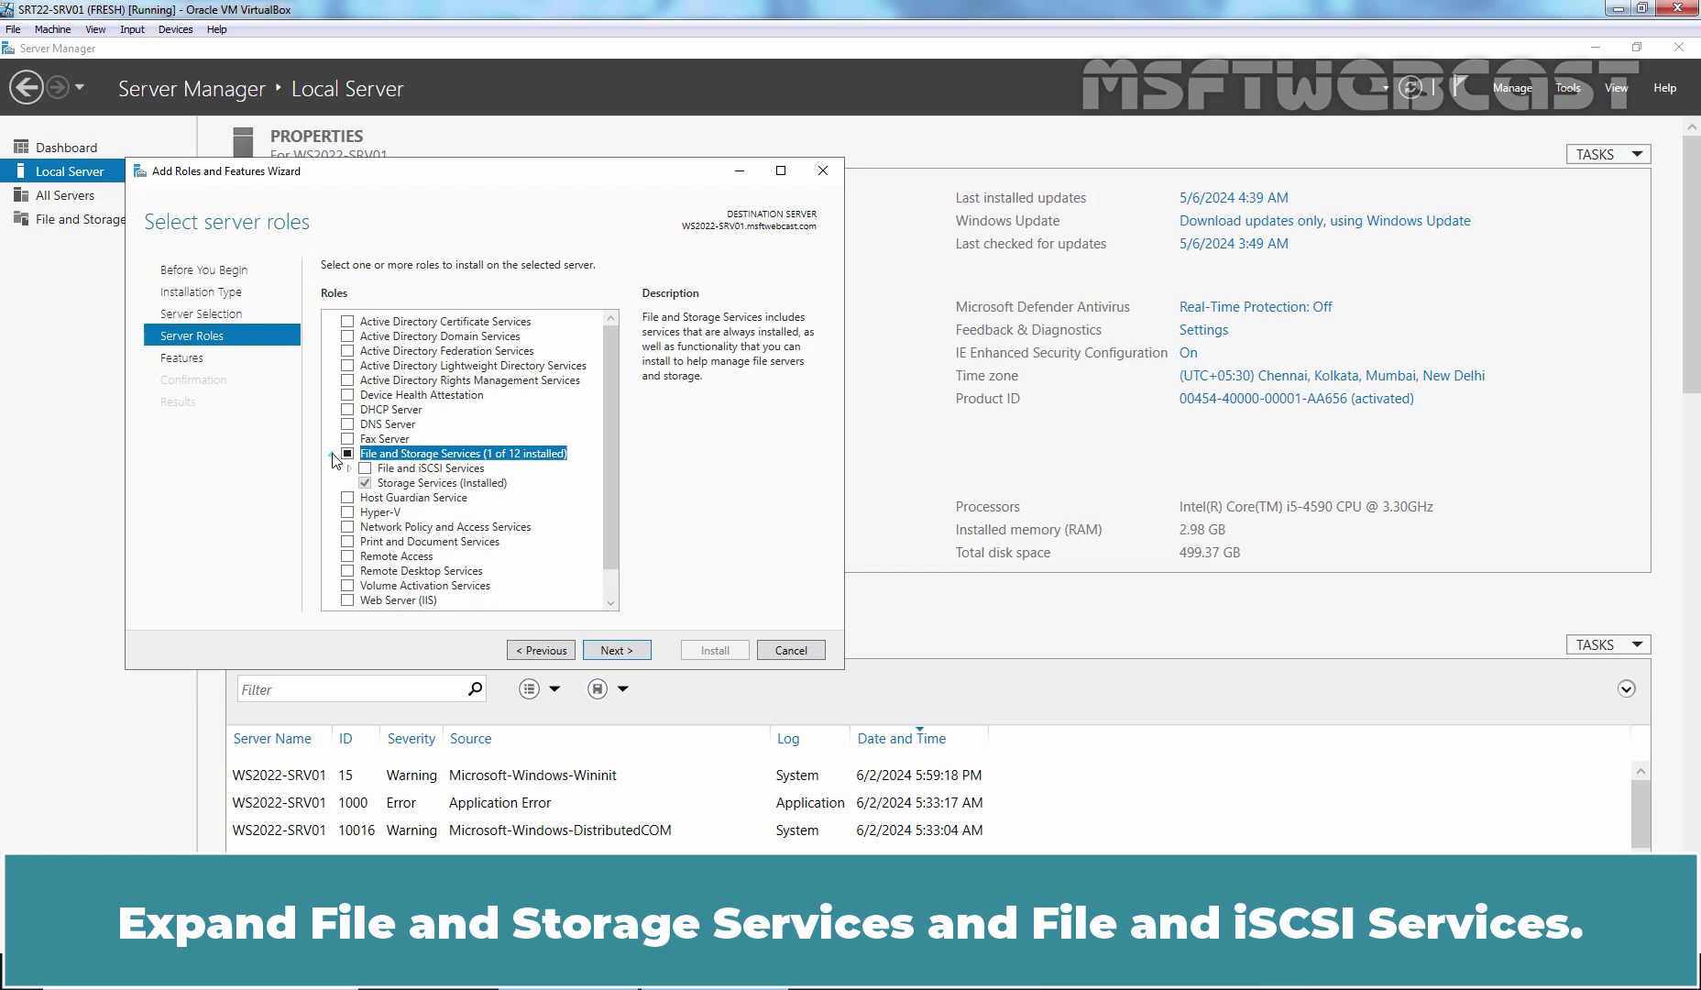
pyautogui.click(349, 469)
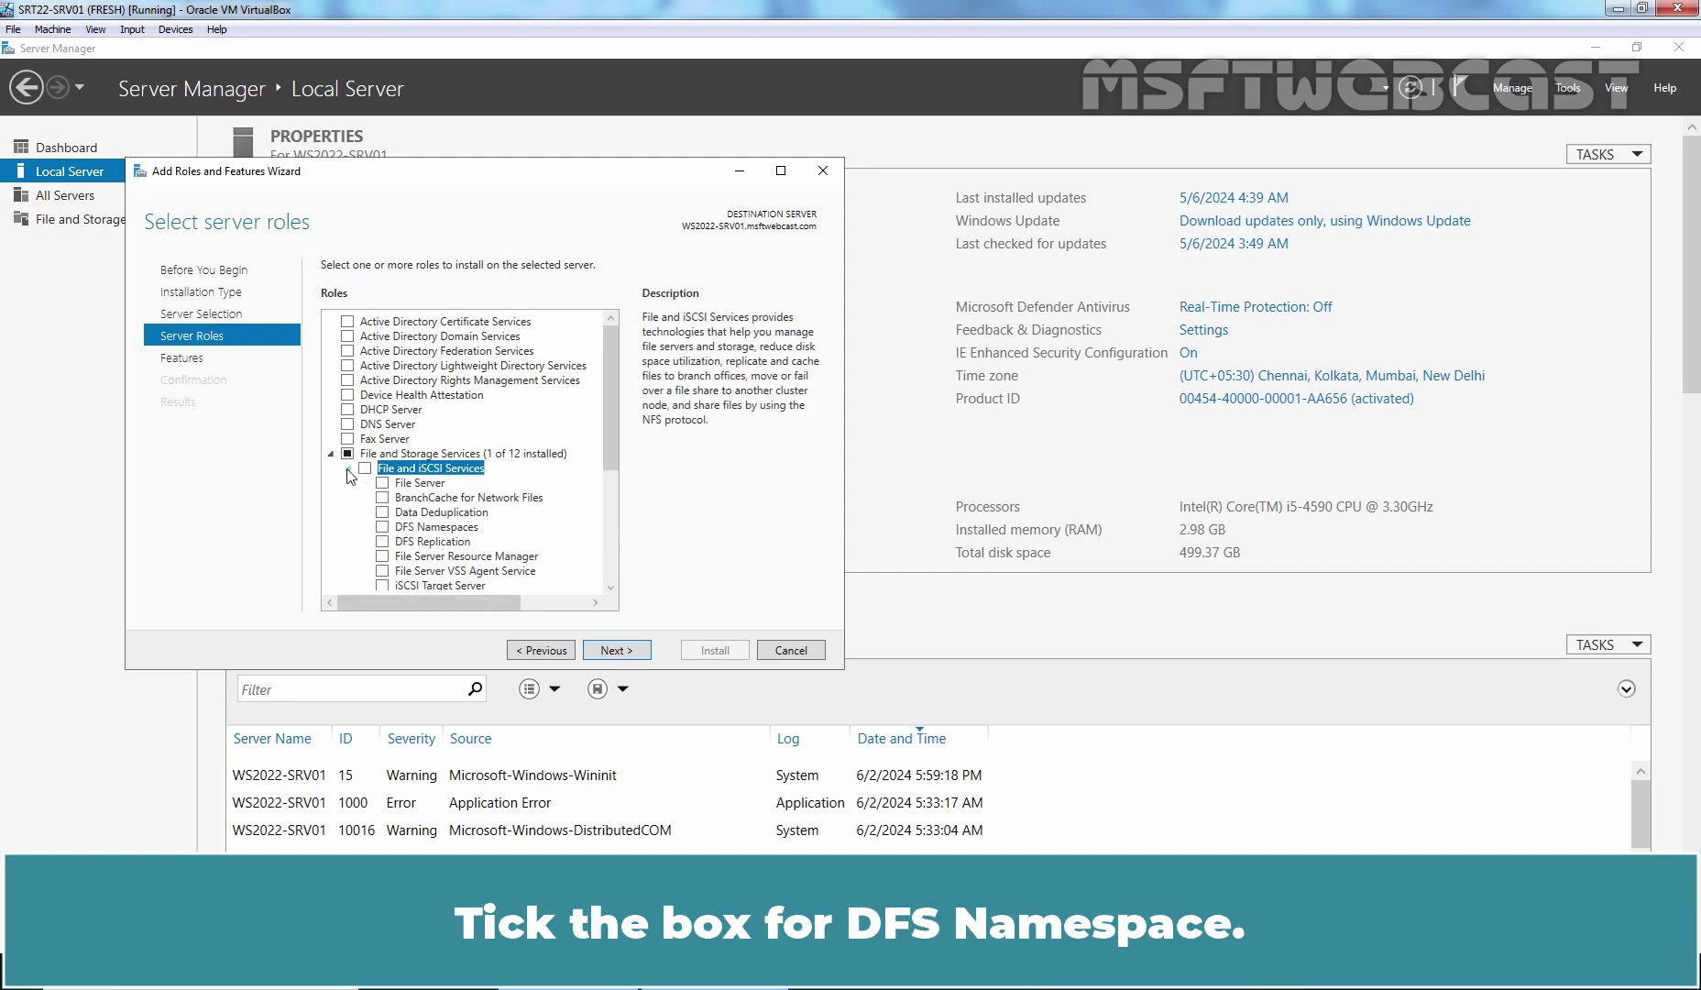
pyautogui.click(383, 527)
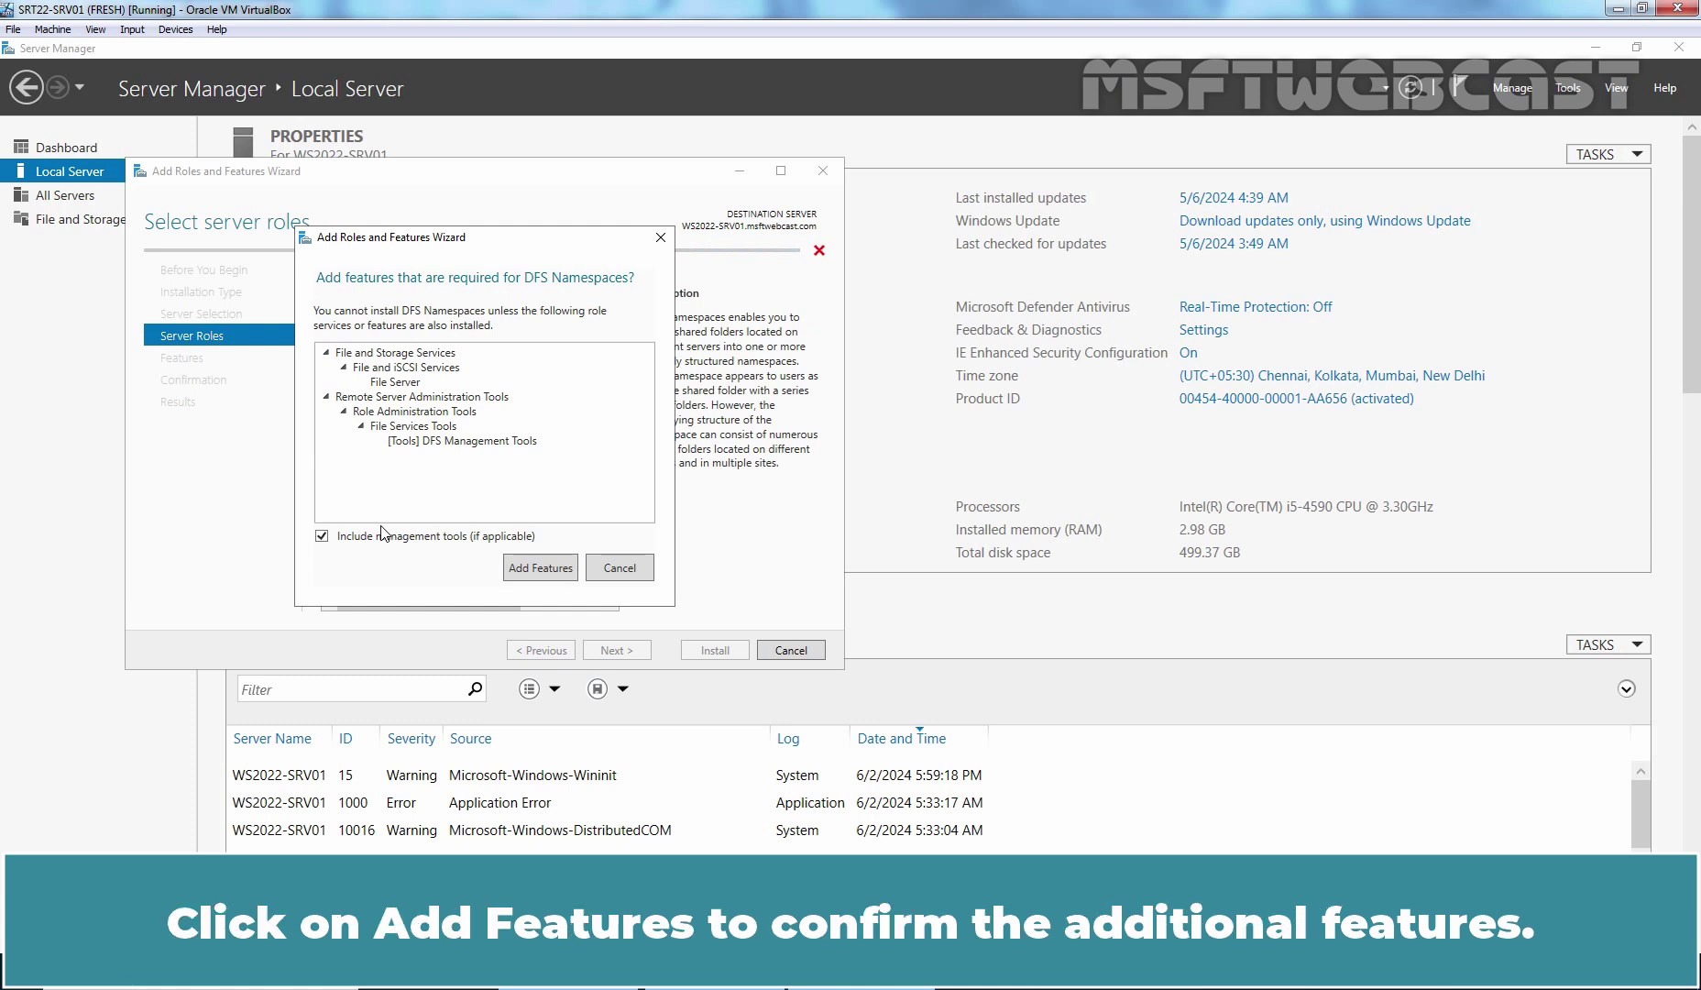
# Step: Accept the required features and install DFS Namespaces, File Server and DFS Management Tools with default features
pyautogui.click(540, 568)
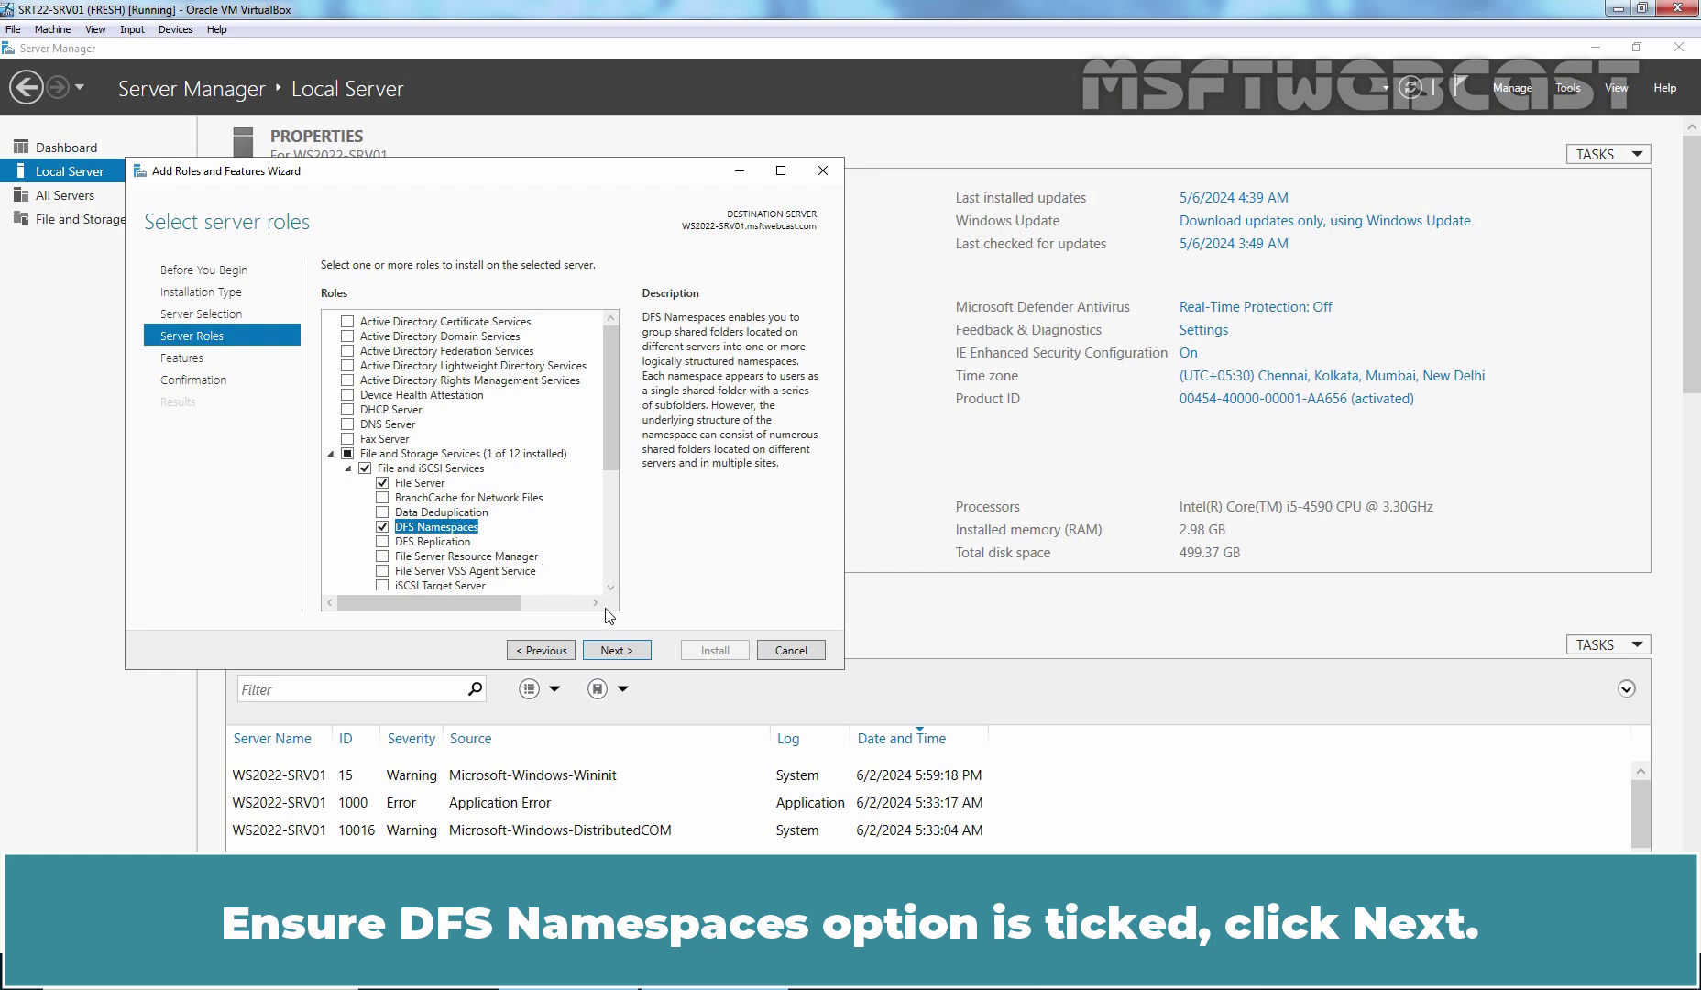
pyautogui.click(629, 653)
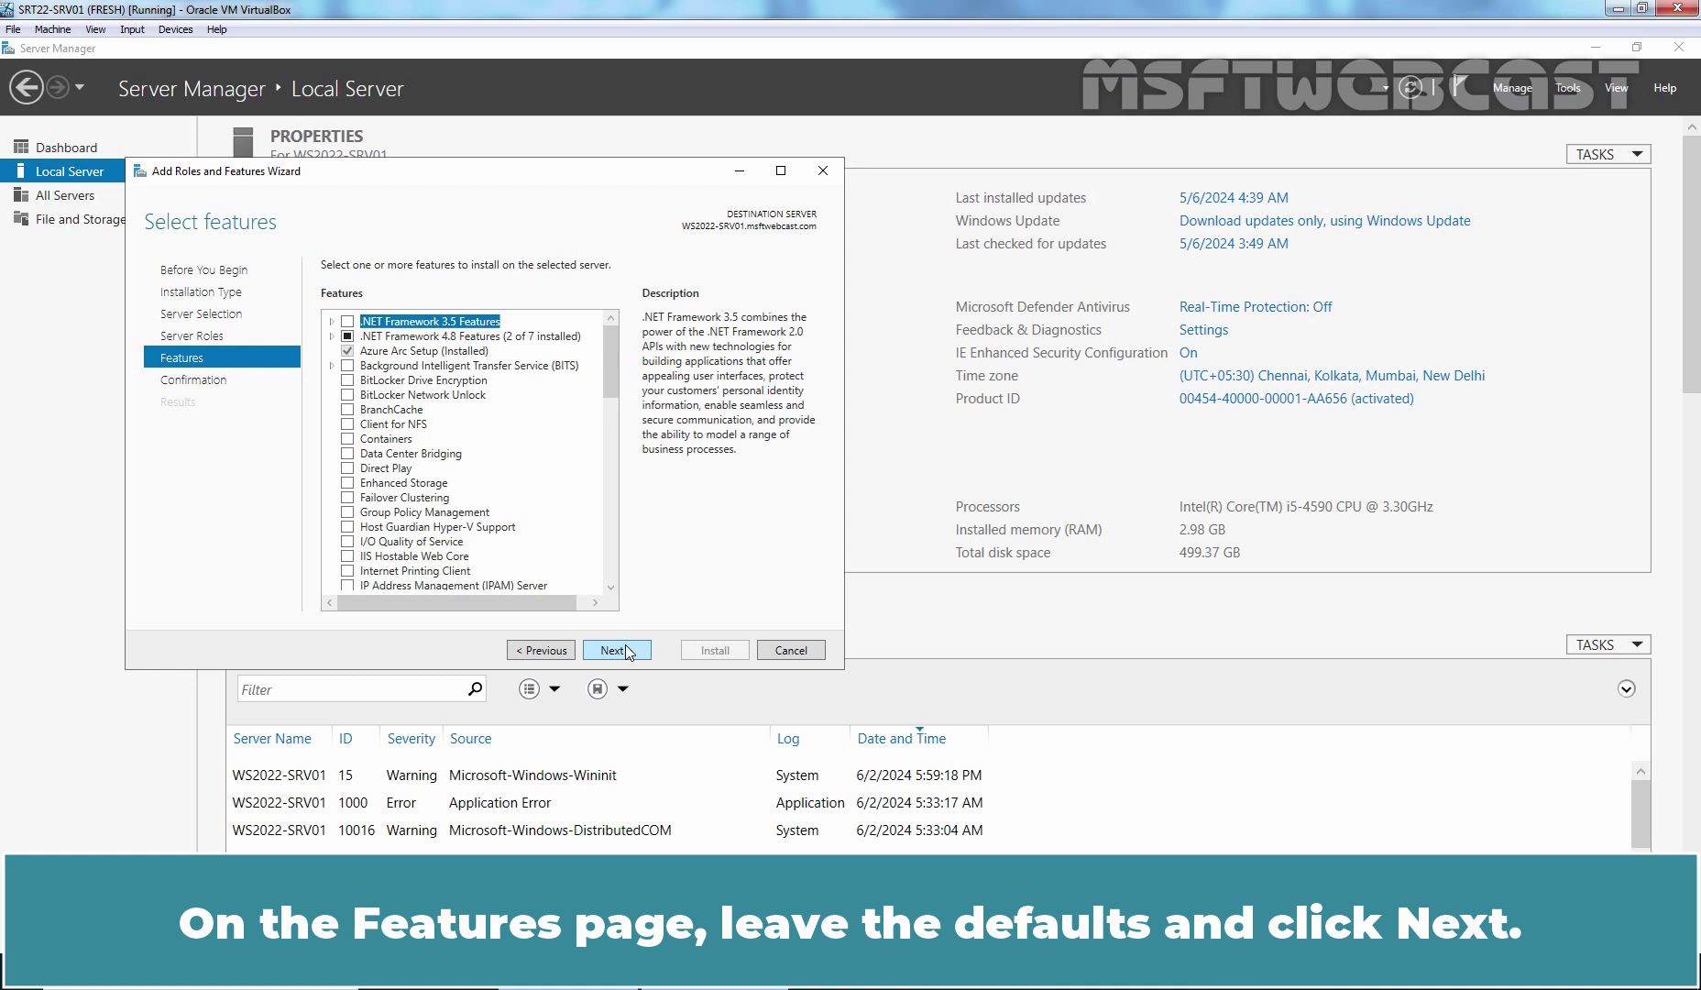
pyautogui.click(627, 651)
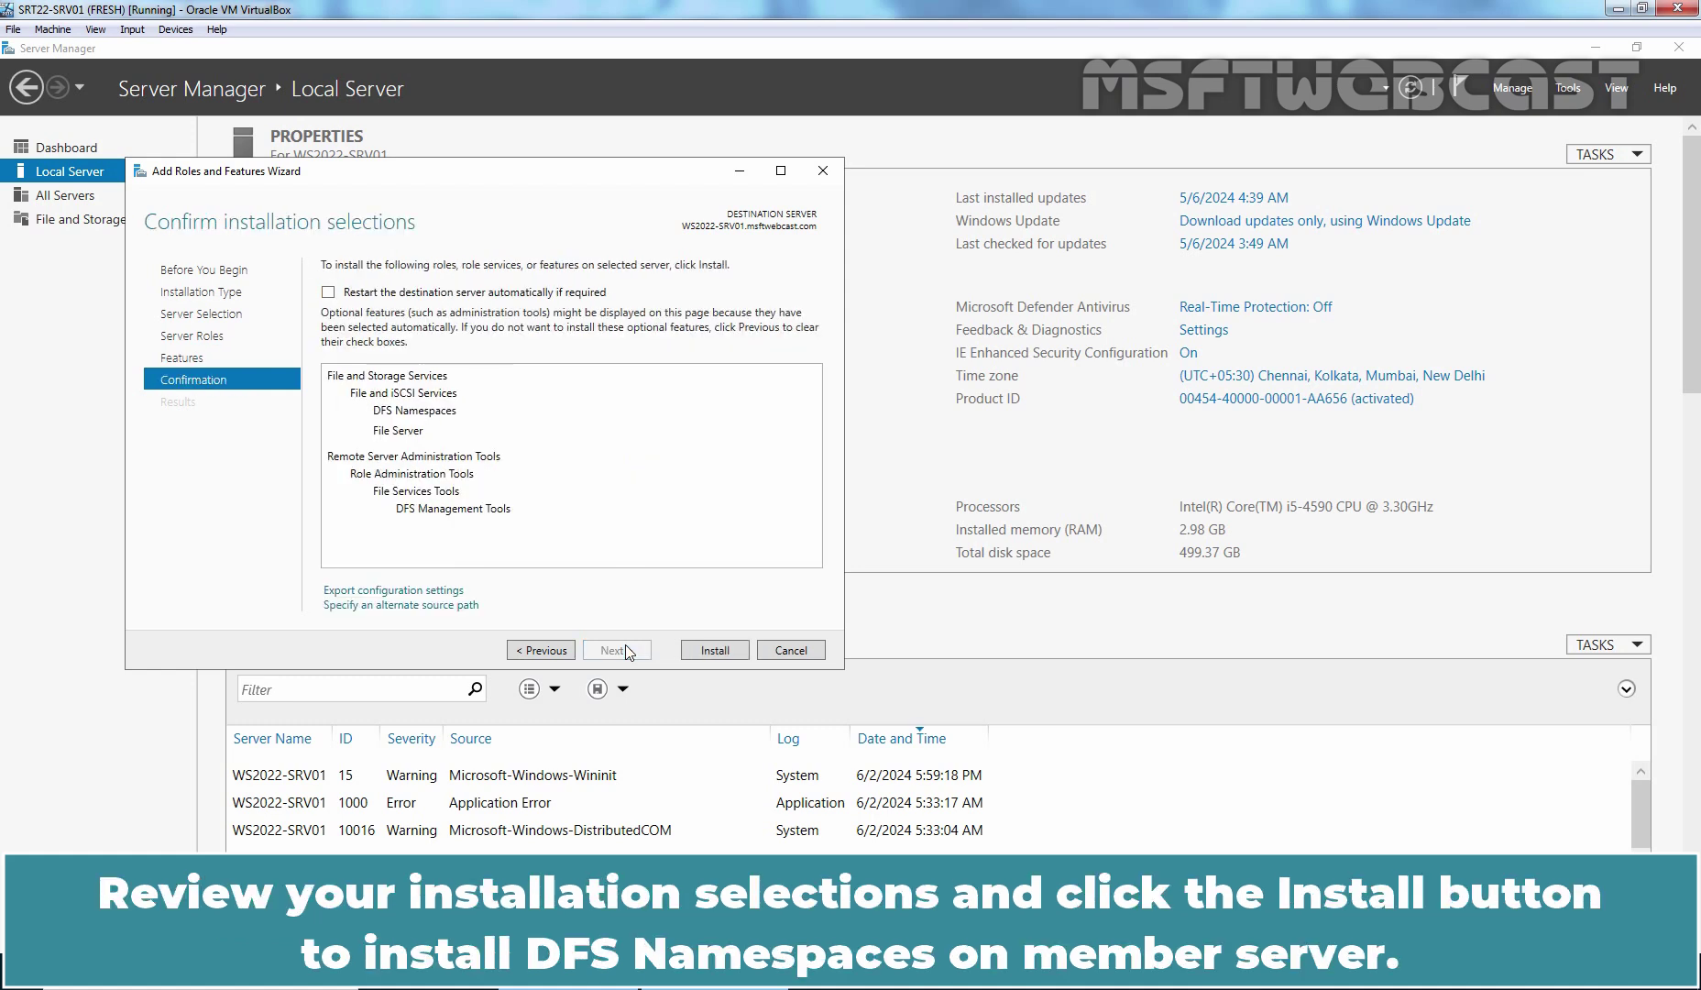
pyautogui.click(716, 650)
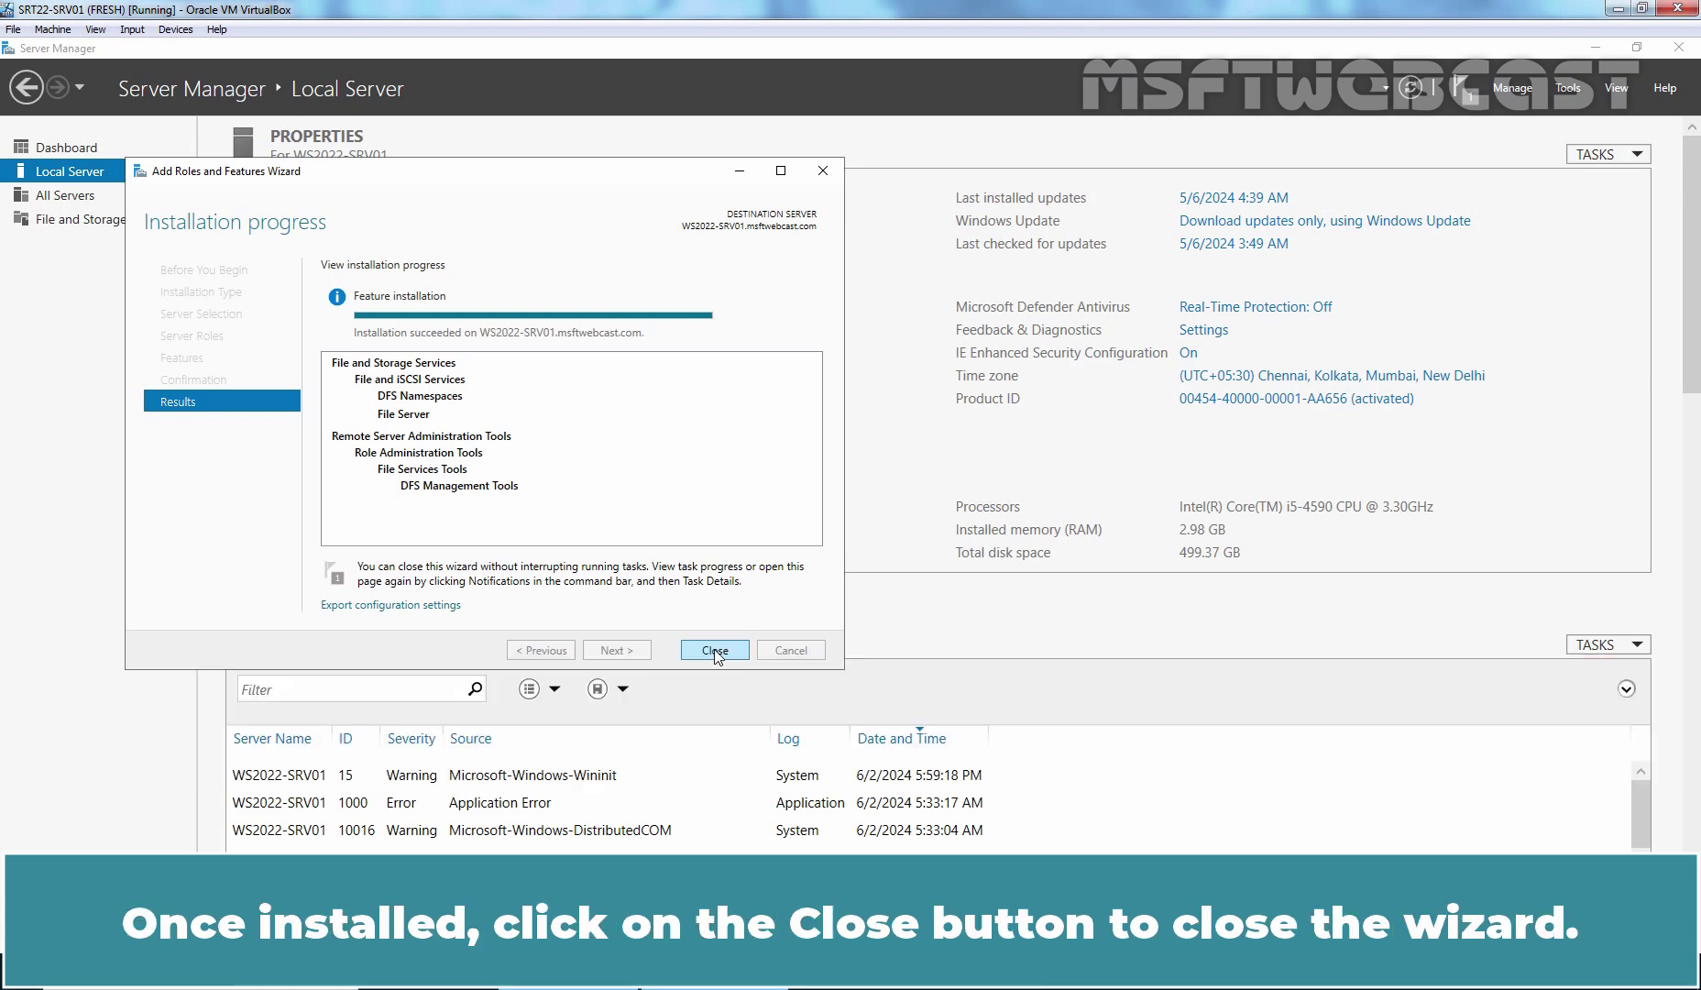
# Step: Close the installation wizard, launch DFS Management from Tools, and start a new namespace from Namespaces
pyautogui.click(715, 650)
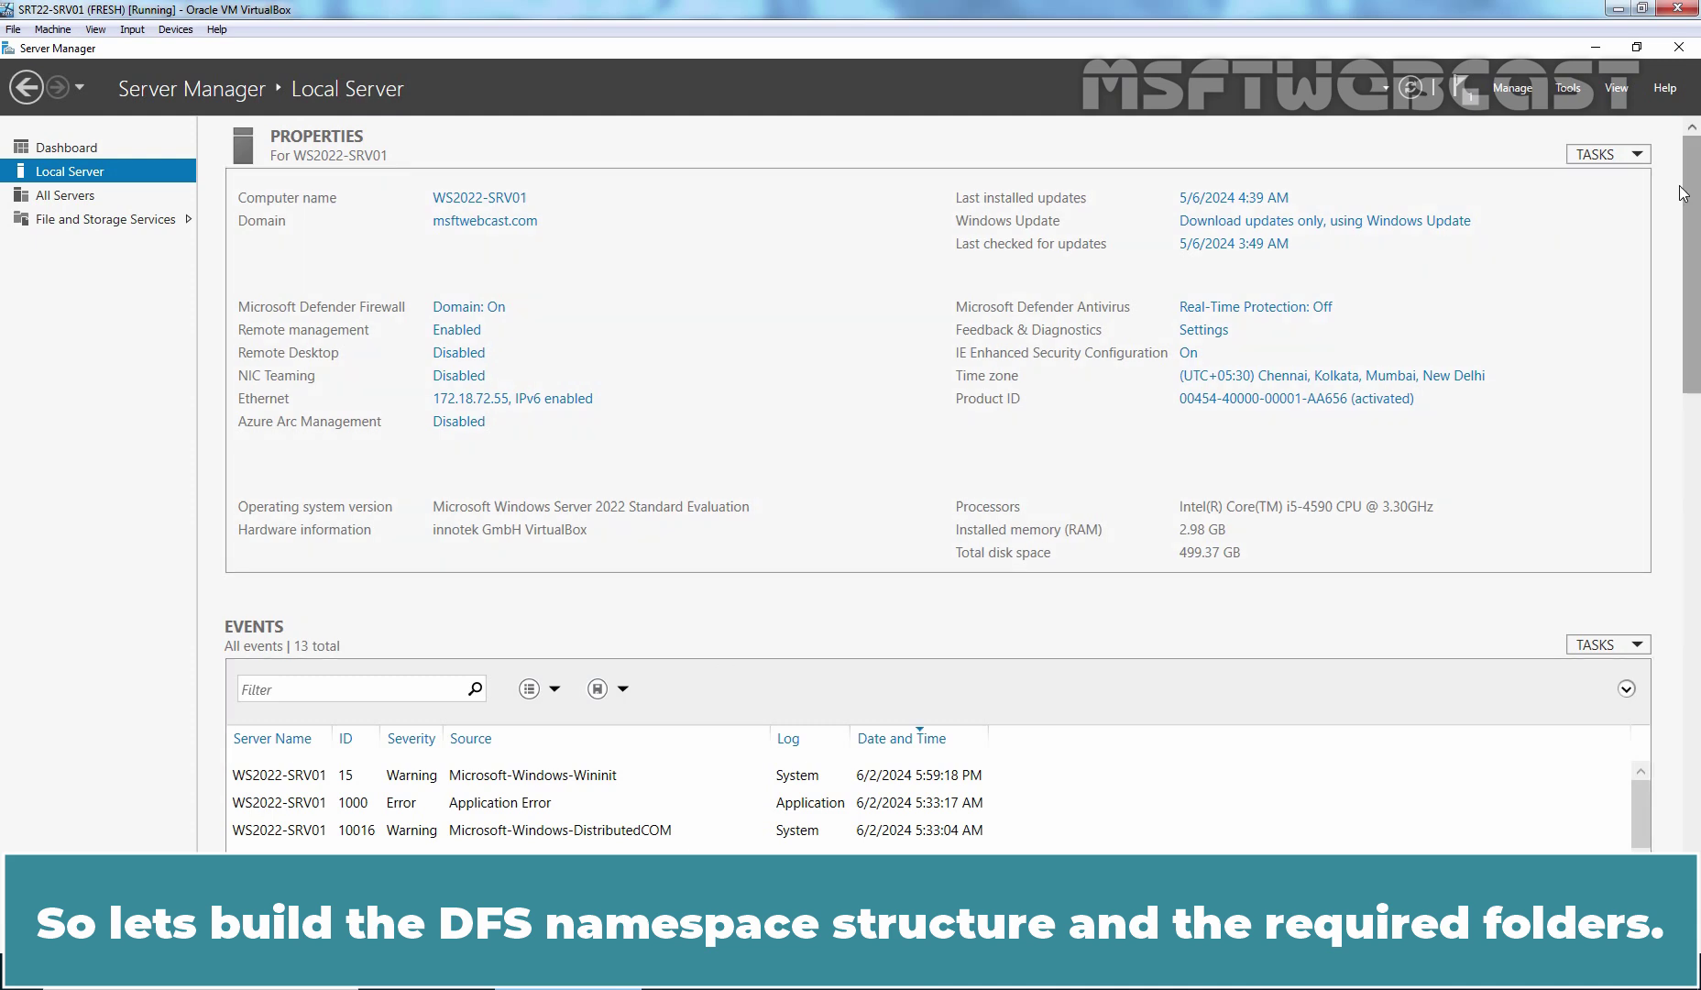
pyautogui.click(1568, 89)
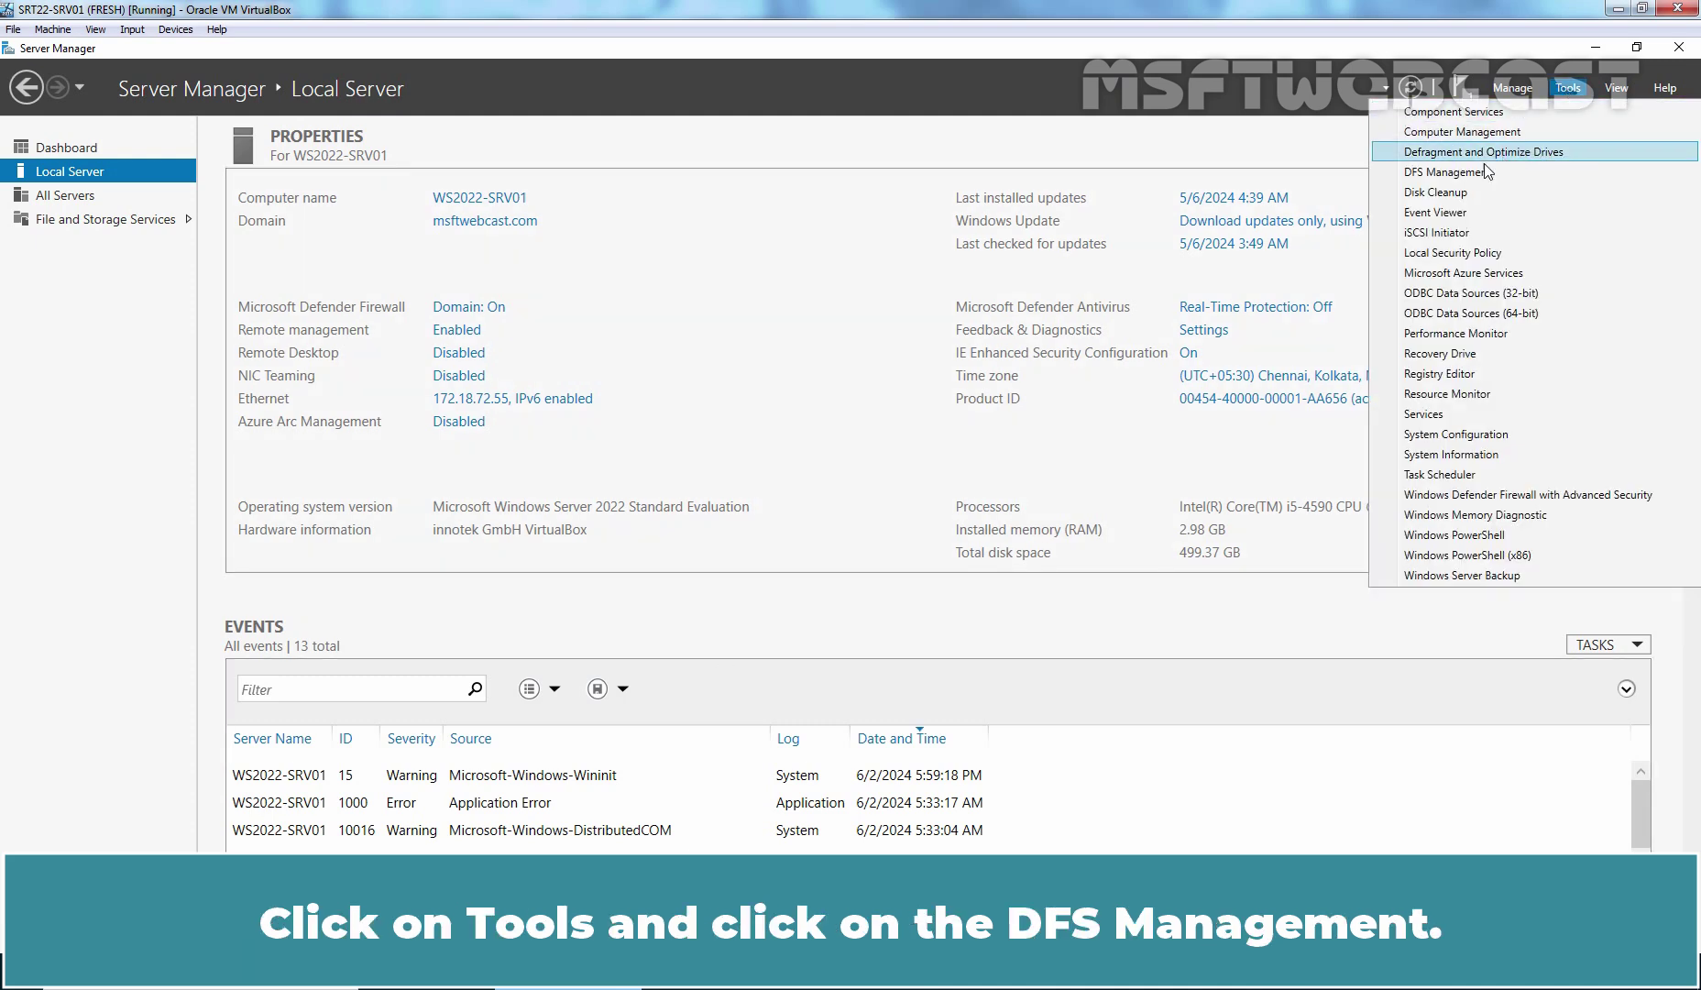
pyautogui.click(1458, 173)
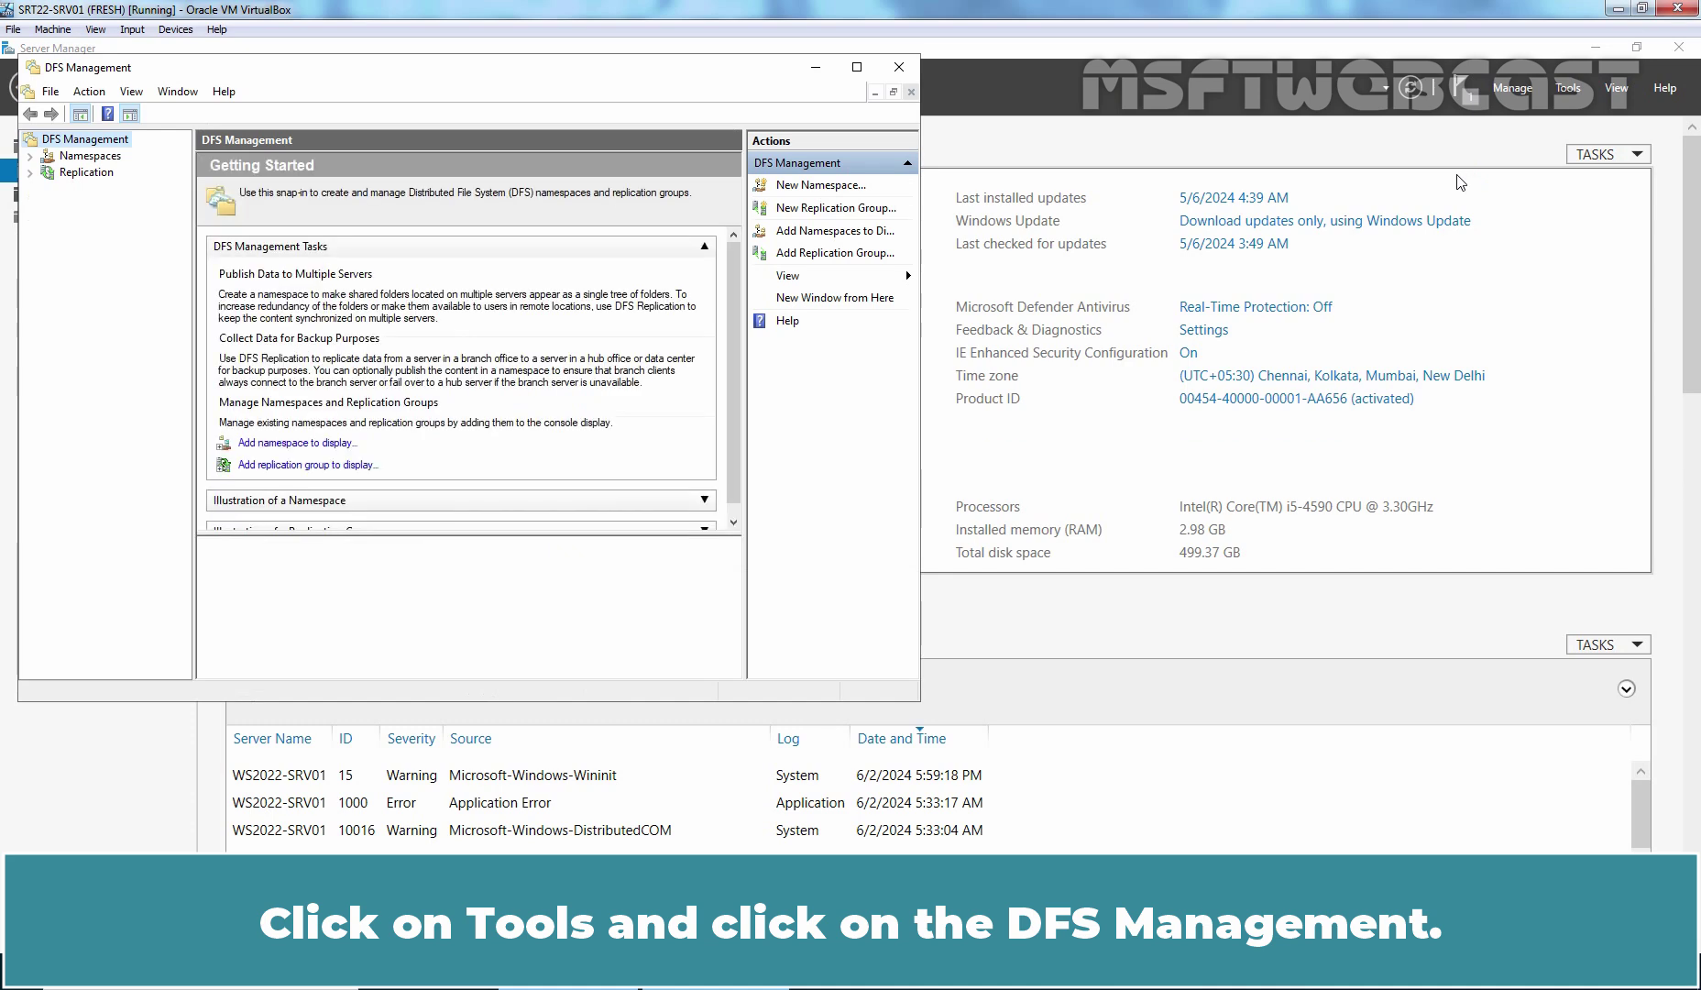
pyautogui.click(79, 157)
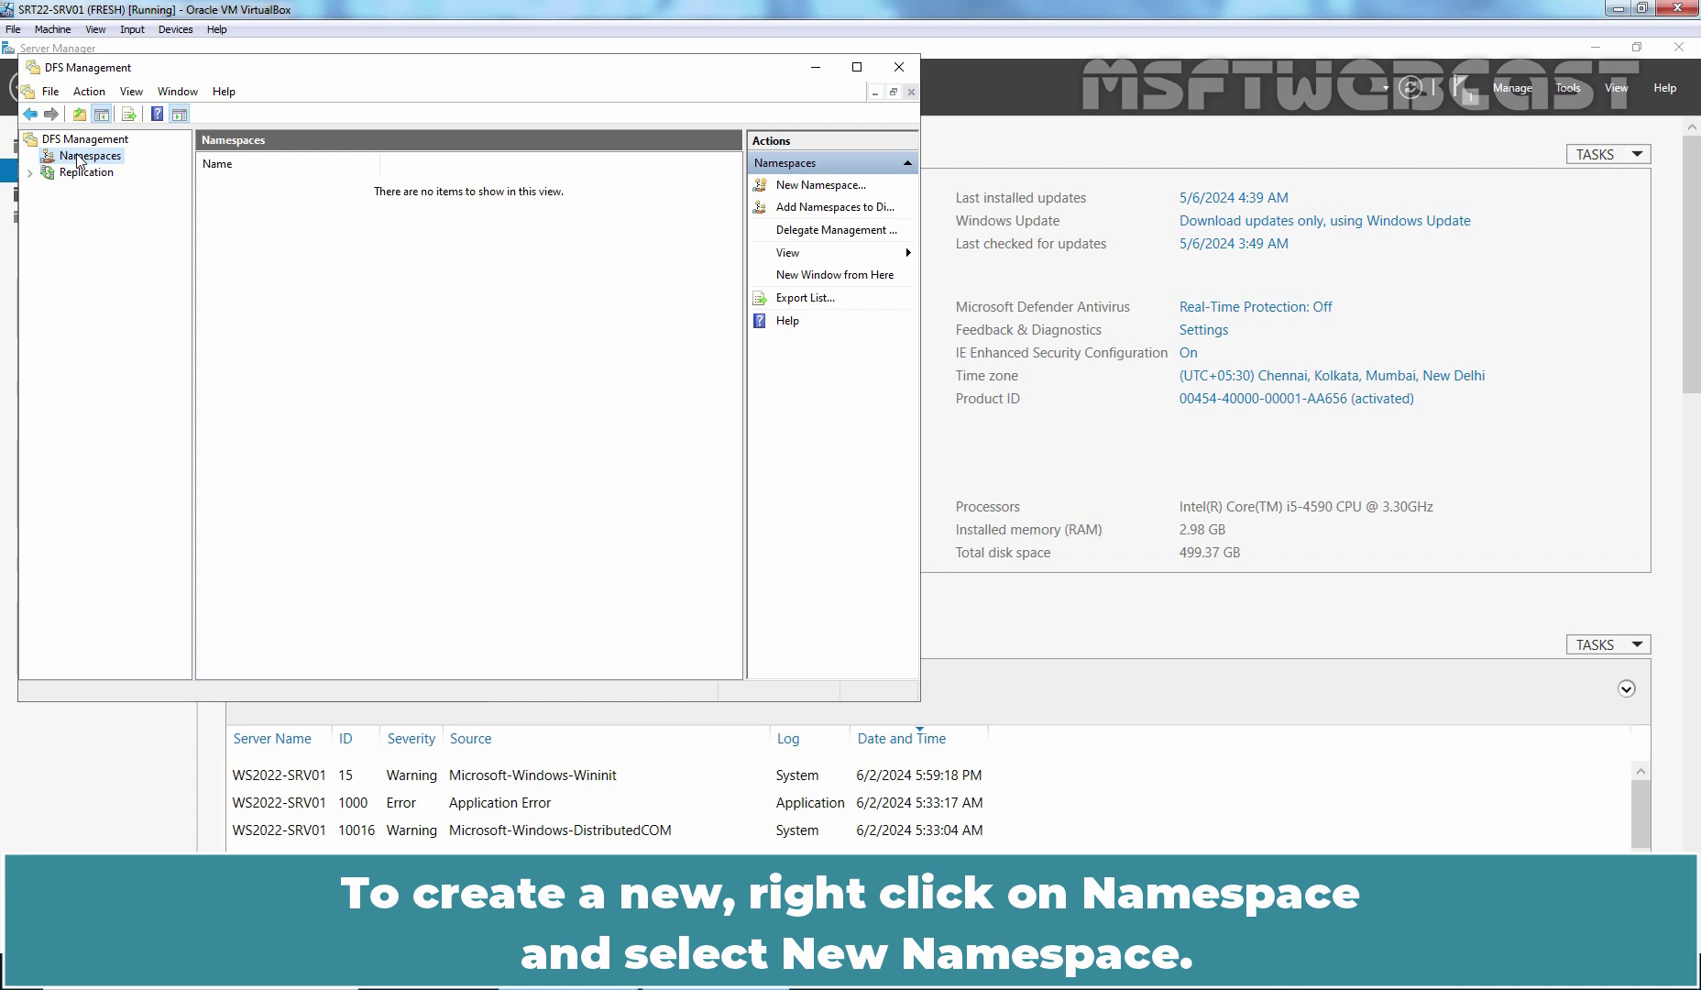
pyautogui.rightClick(79, 160)
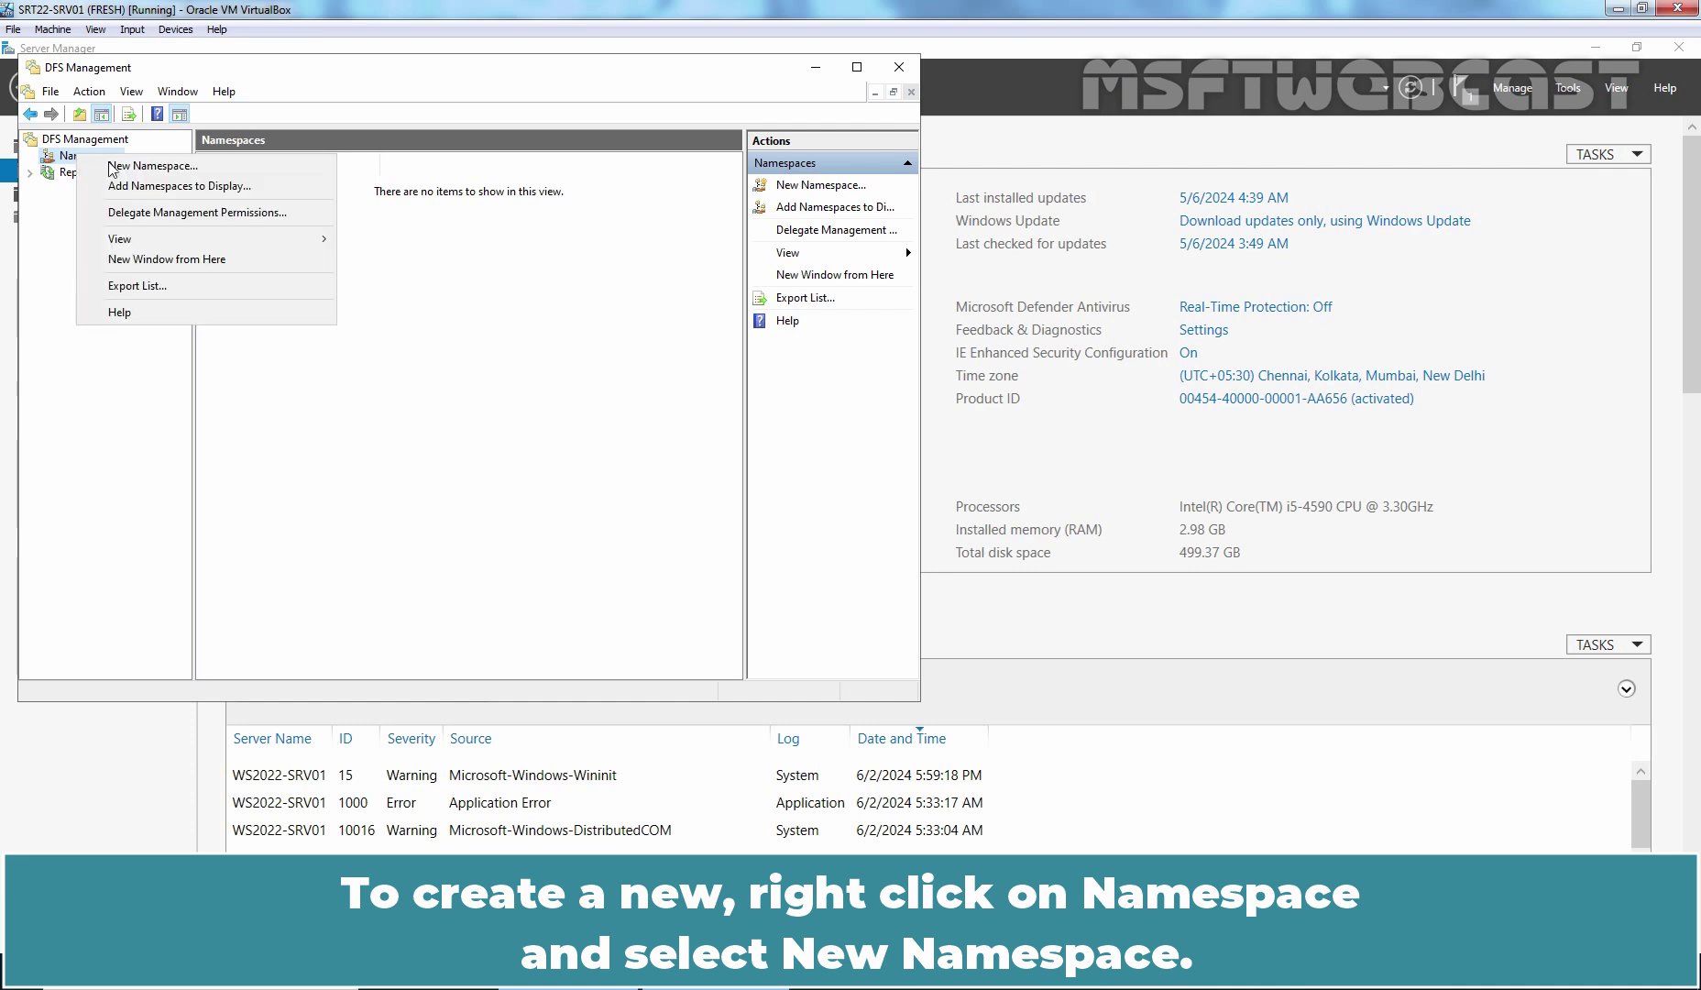
pyautogui.click(220, 169)
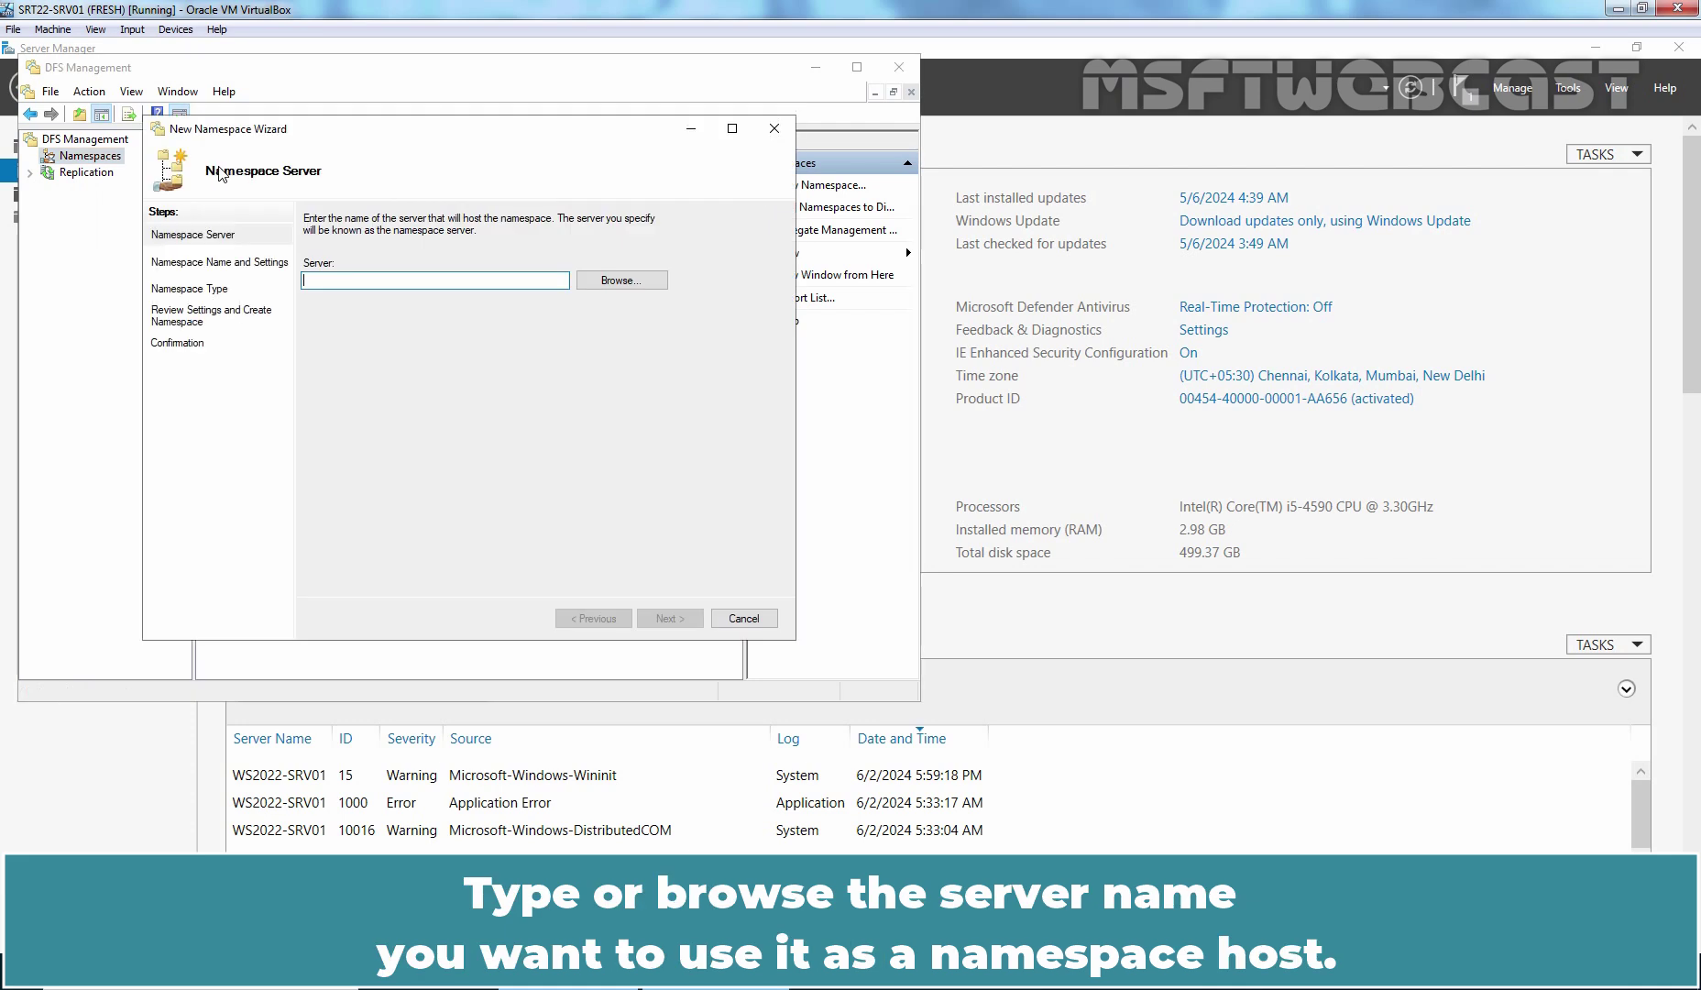
# Step: Locate WS2022-SRV01 through the advanced computer search and enter it as the namespace server
pyautogui.click(609, 281)
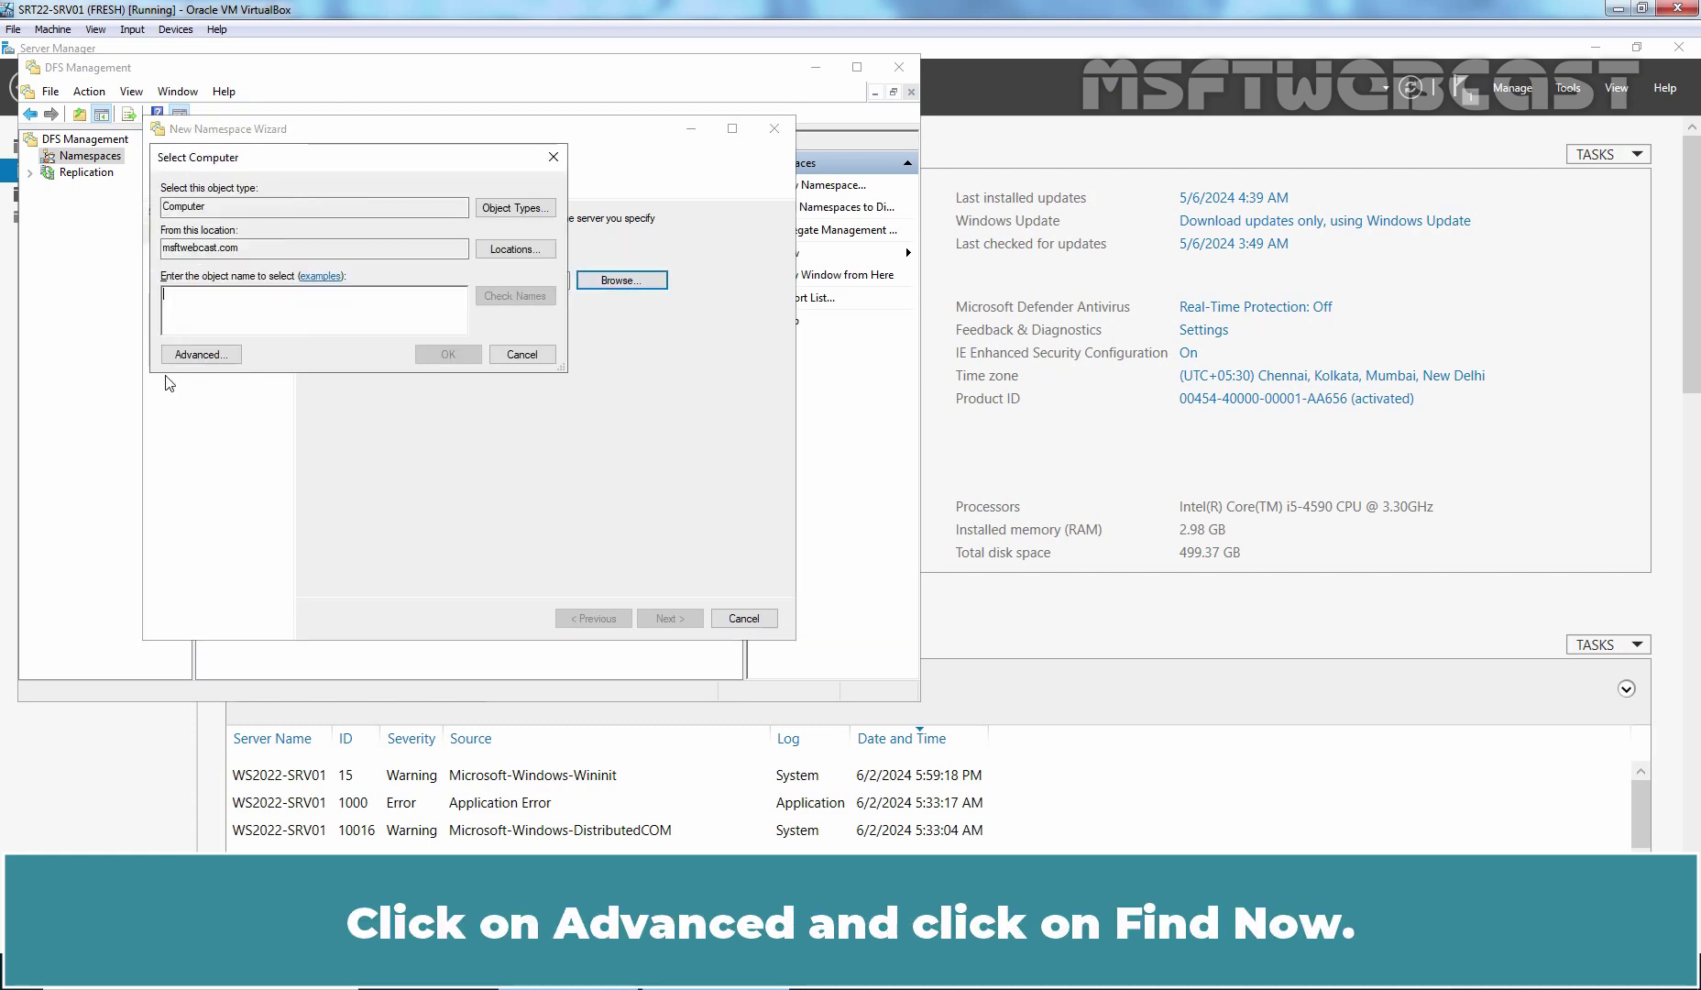
pyautogui.click(200, 355)
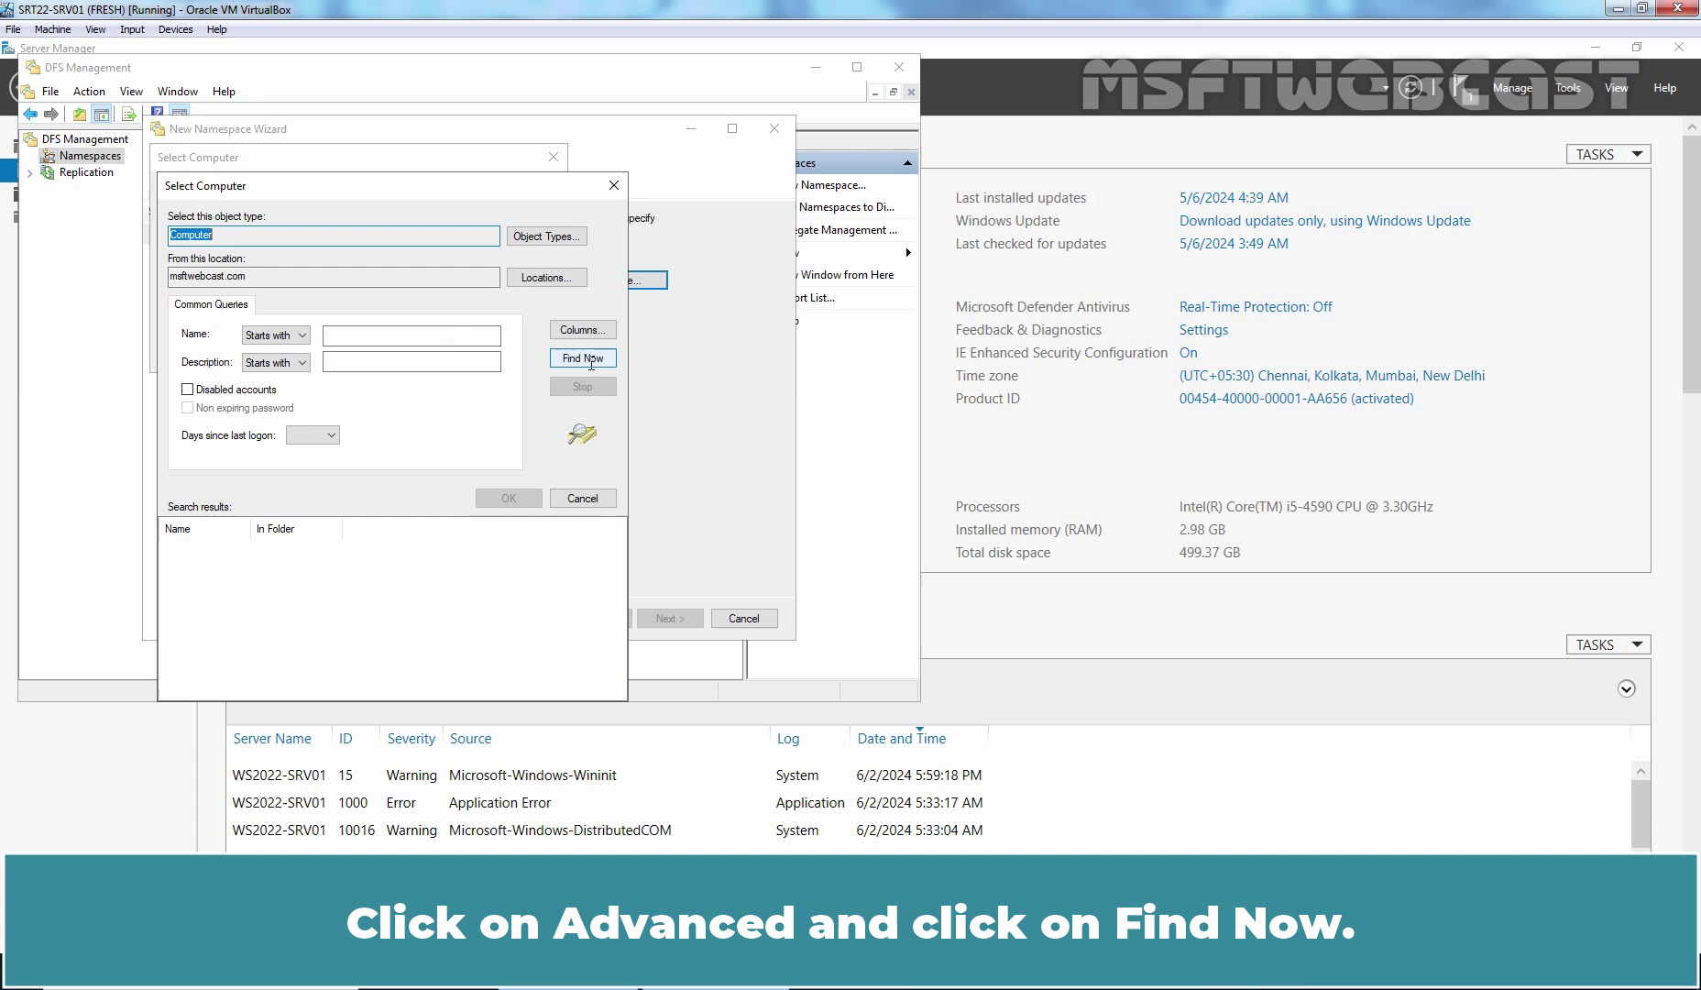
pyautogui.click(587, 359)
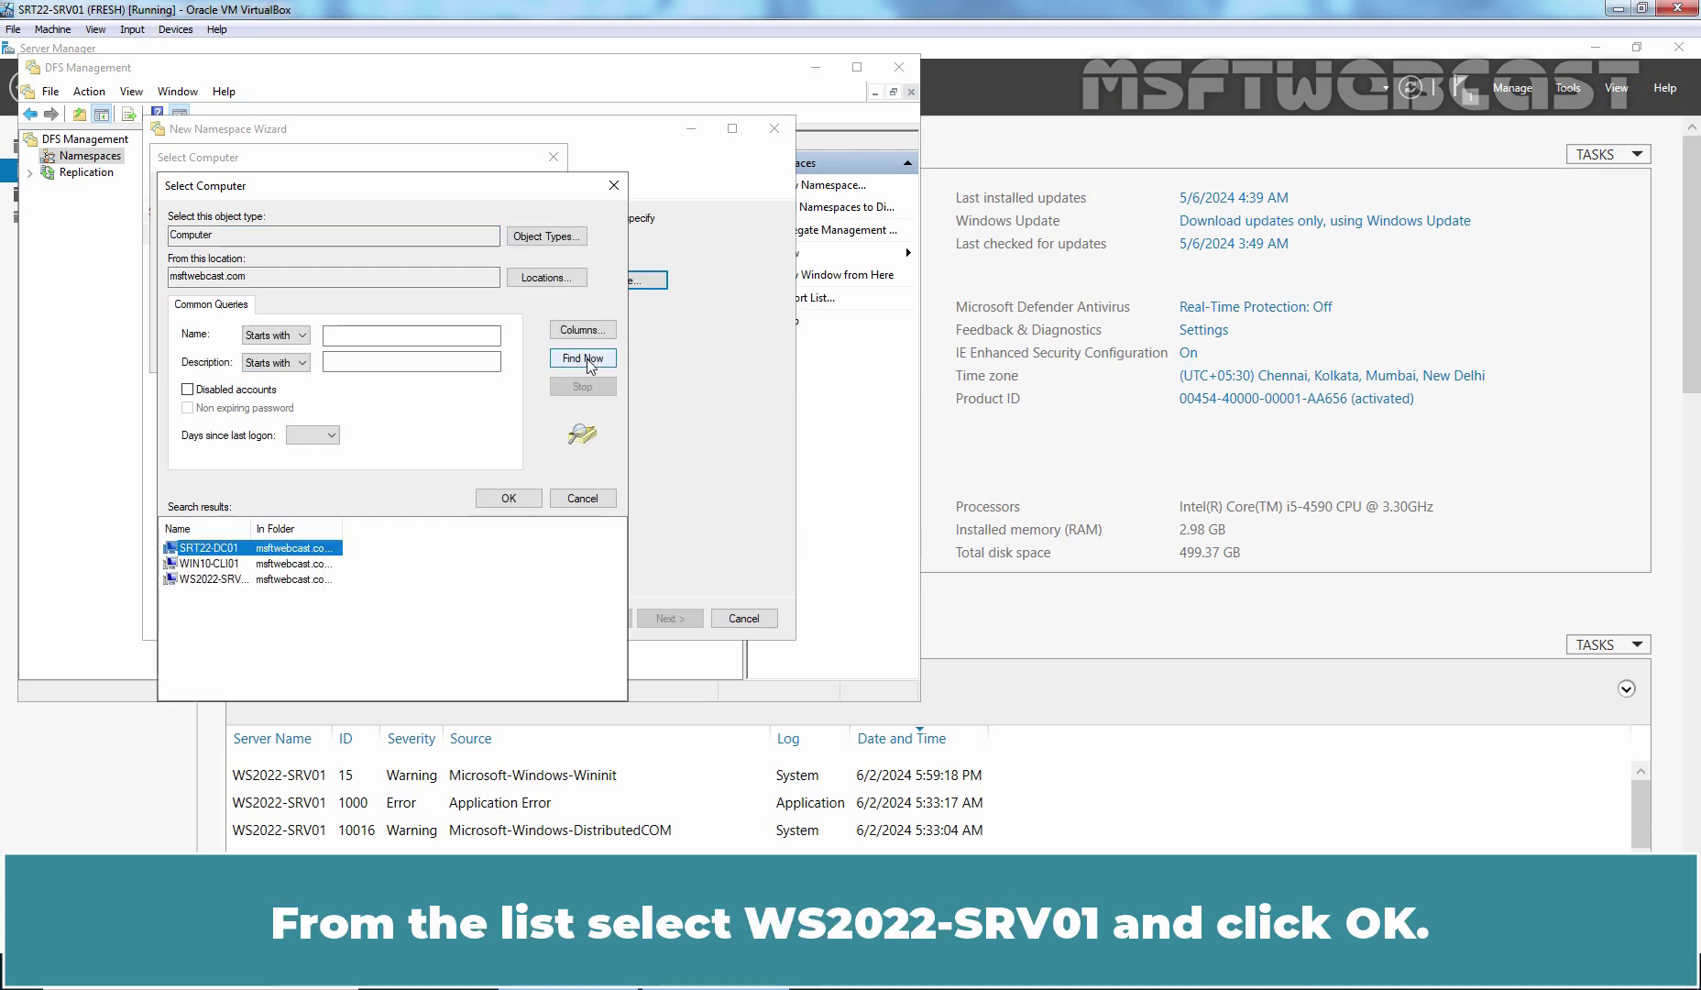
pyautogui.click(195, 579)
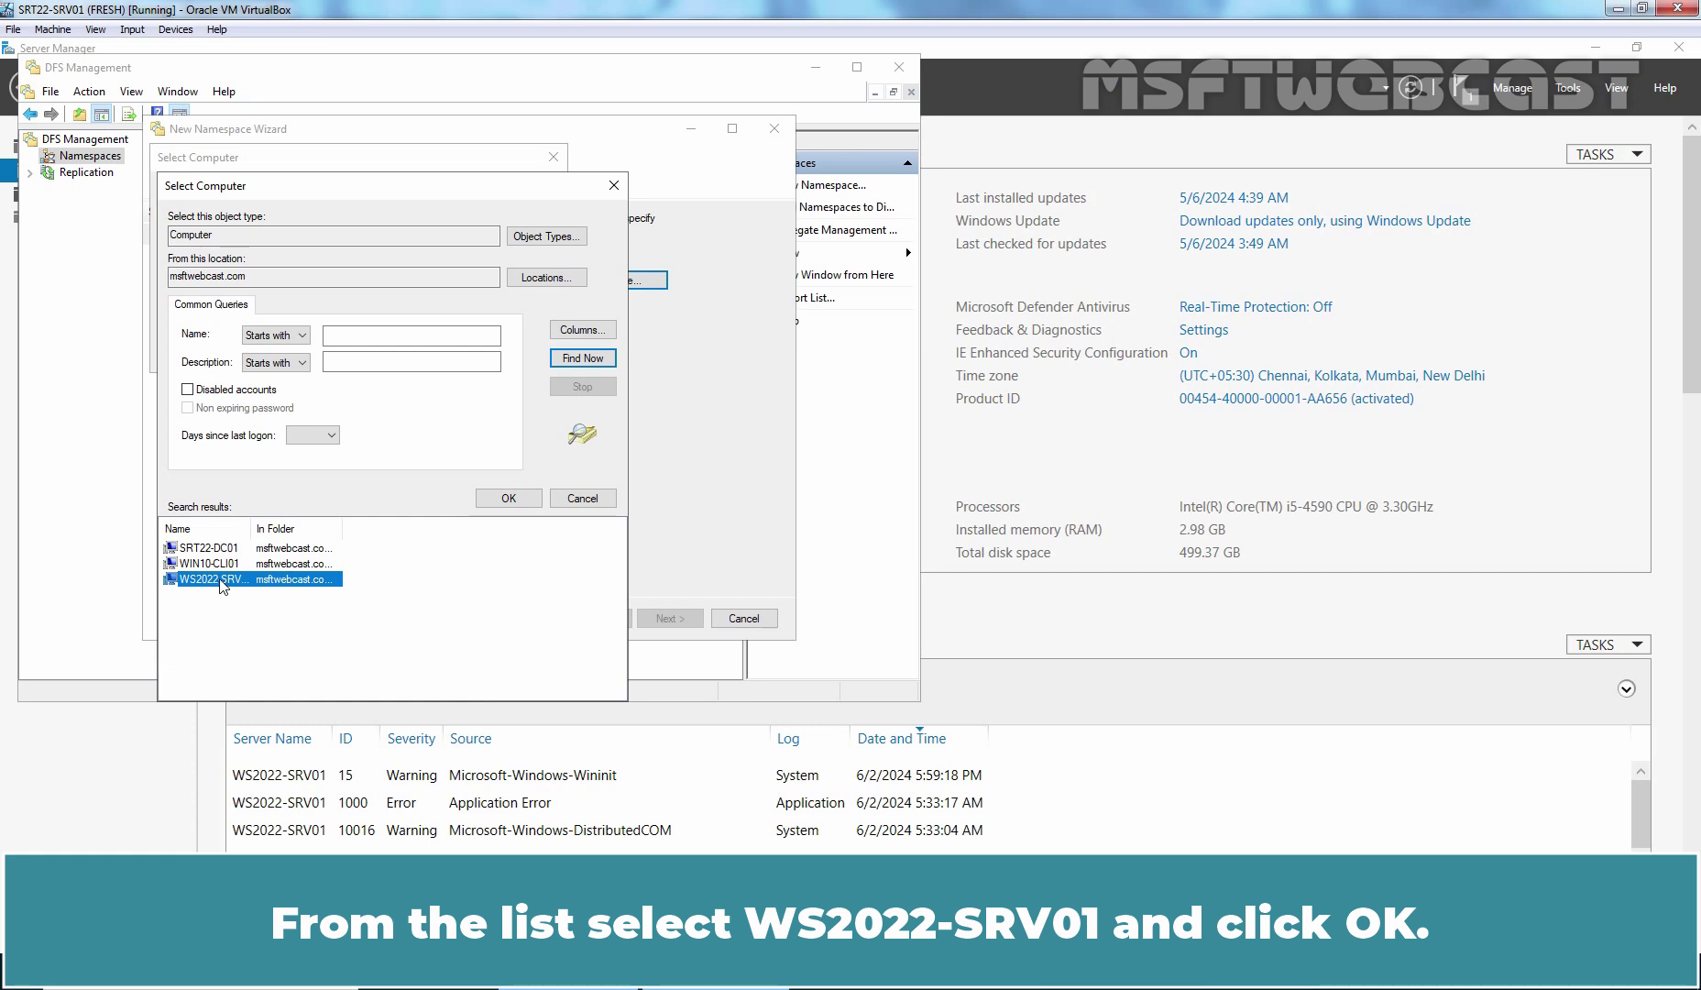
pyautogui.click(509, 500)
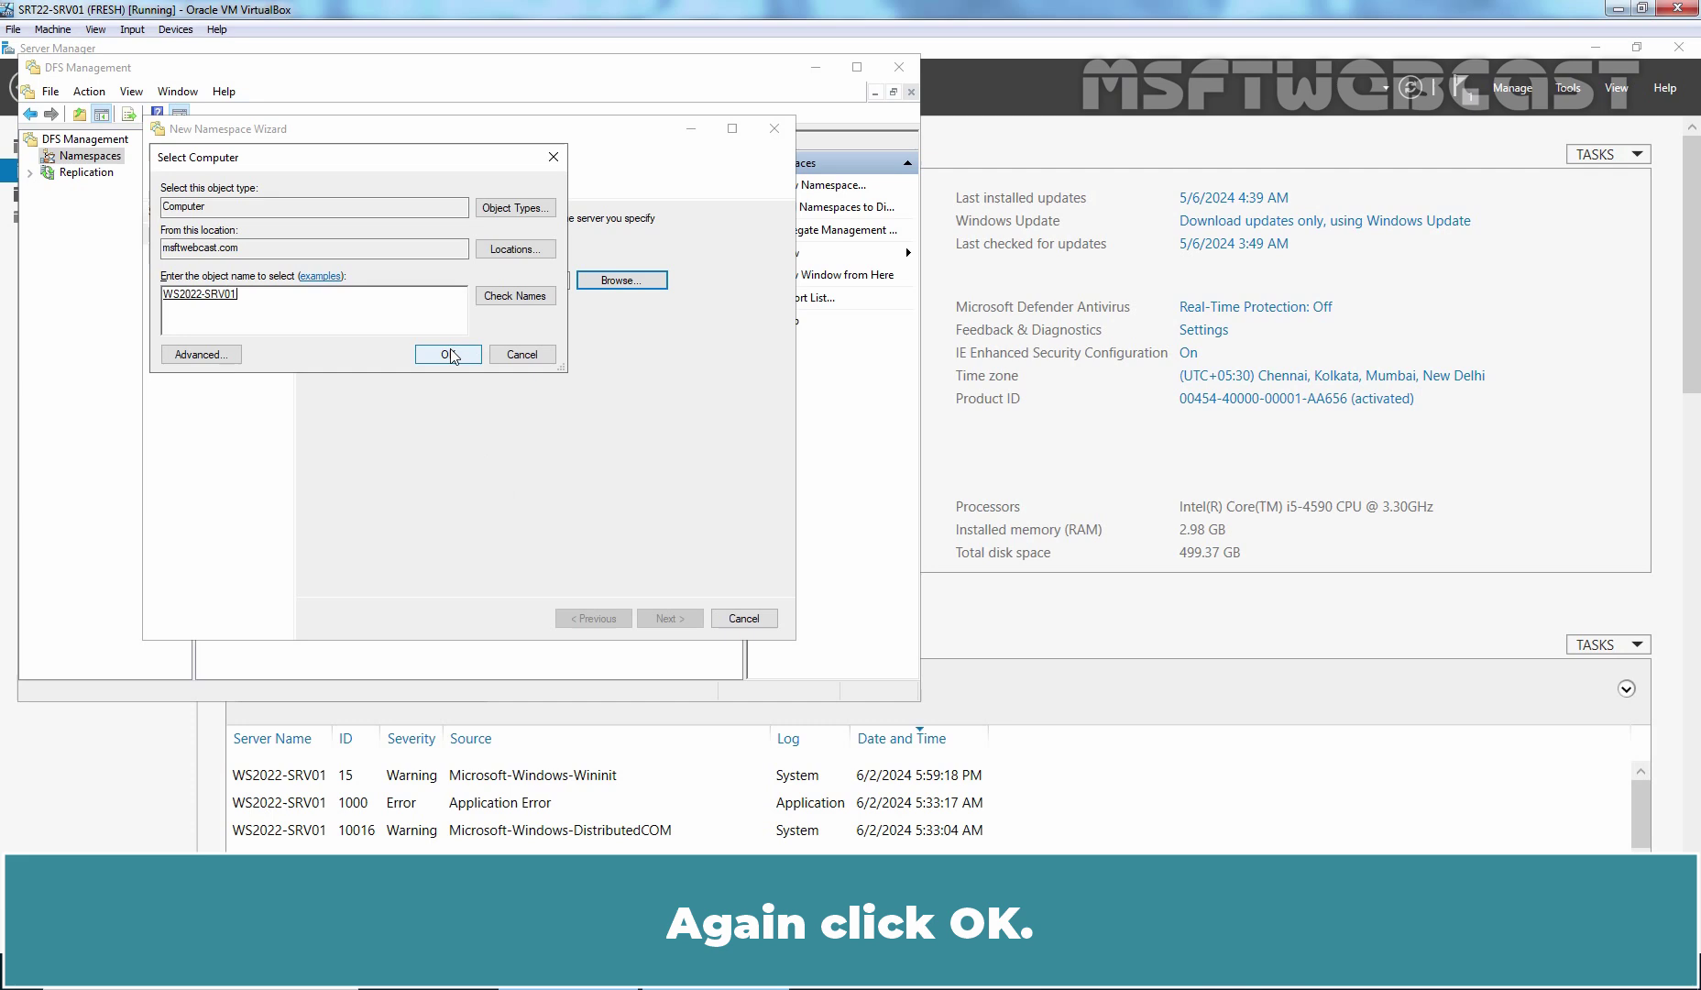
pyautogui.click(448, 355)
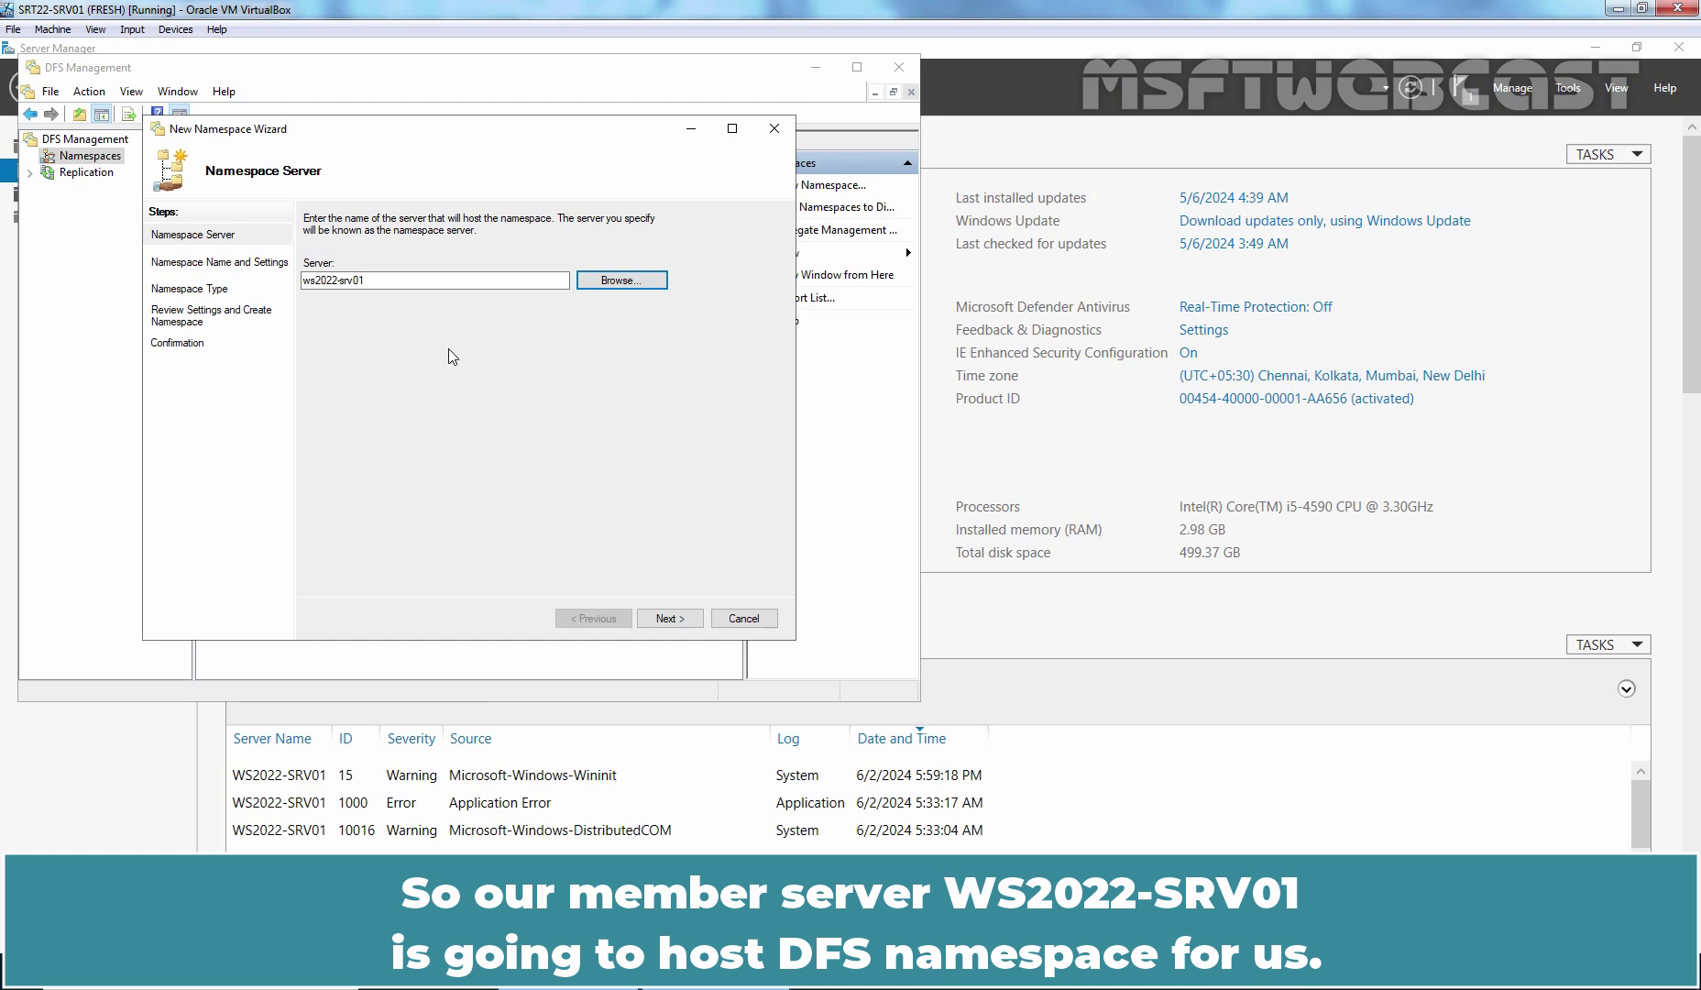
# Step: Name the namespace PubDFS and keep root folder C:\DFSRoots\PubDFS with all users read-only
pyautogui.click(668, 619)
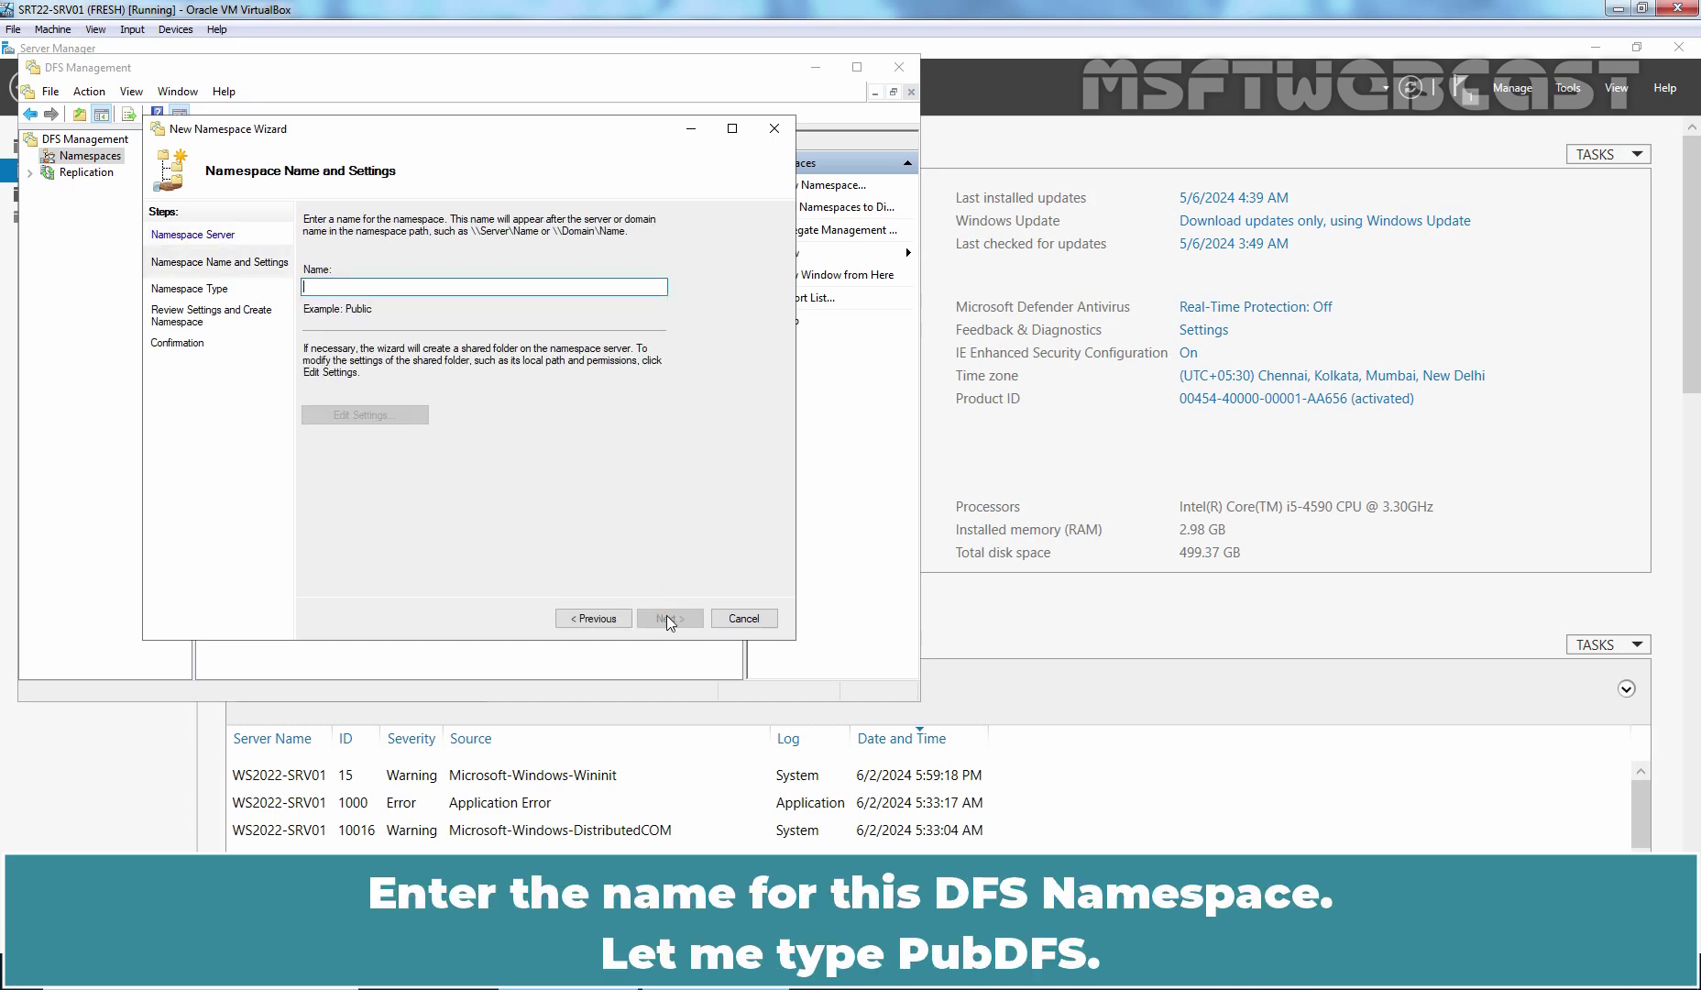
pyautogui.write('PubDFS')
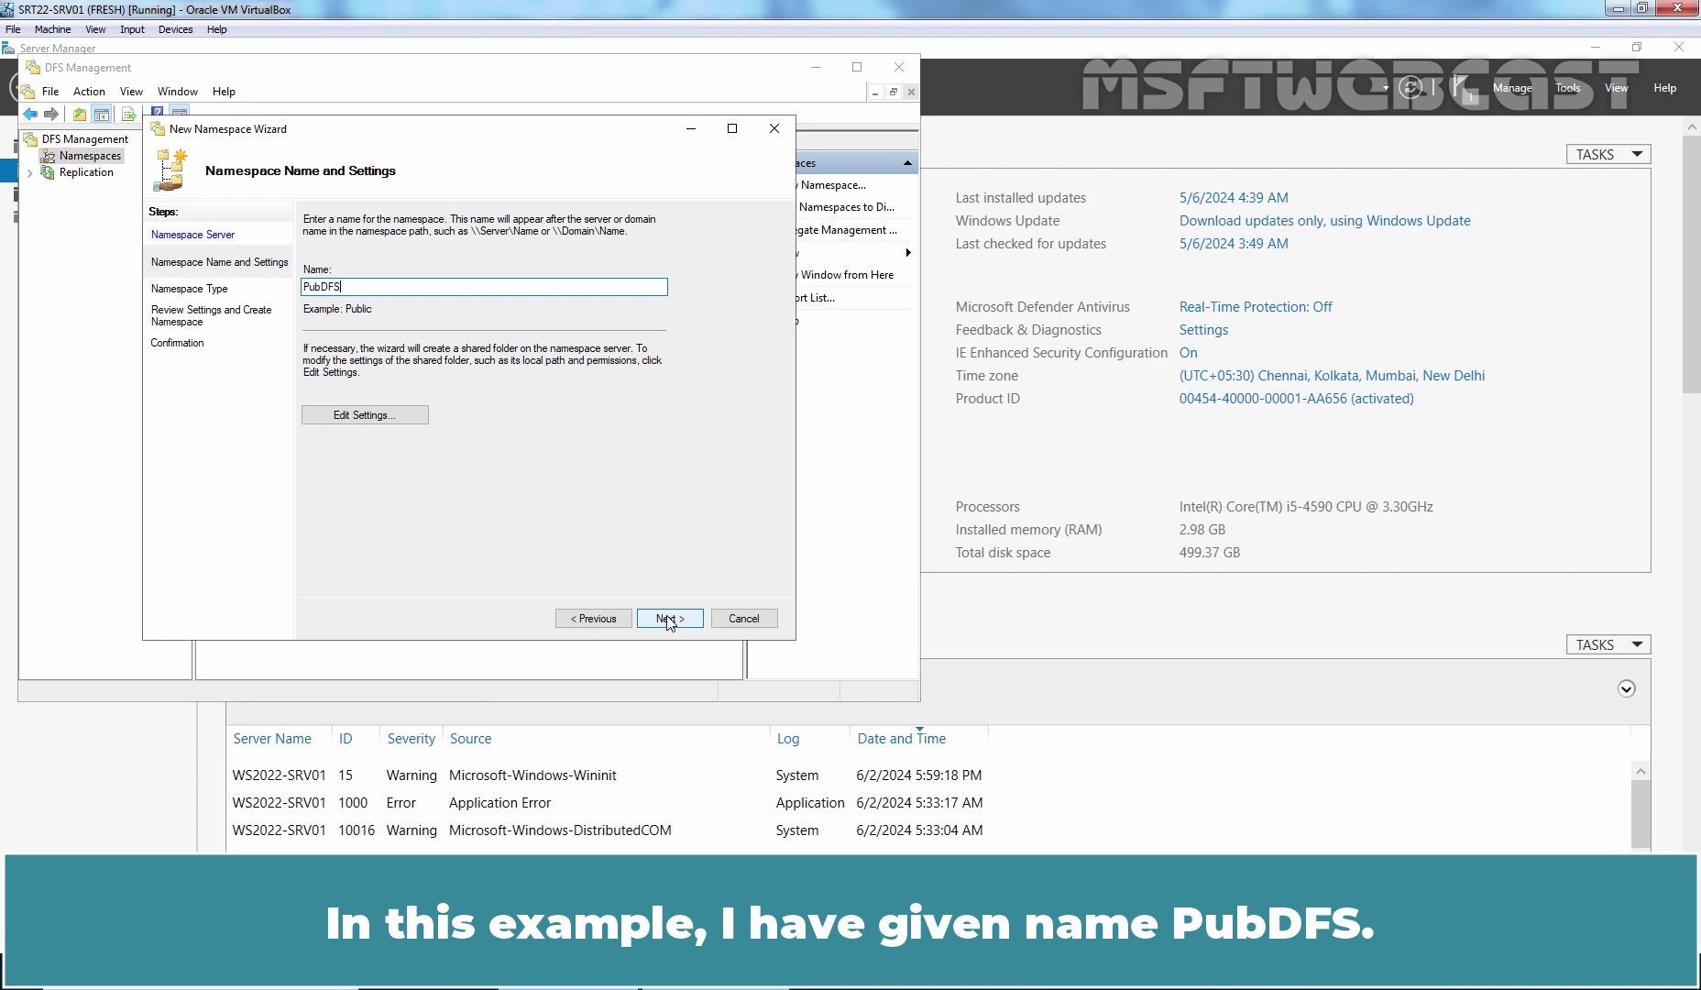
pyautogui.click(353, 419)
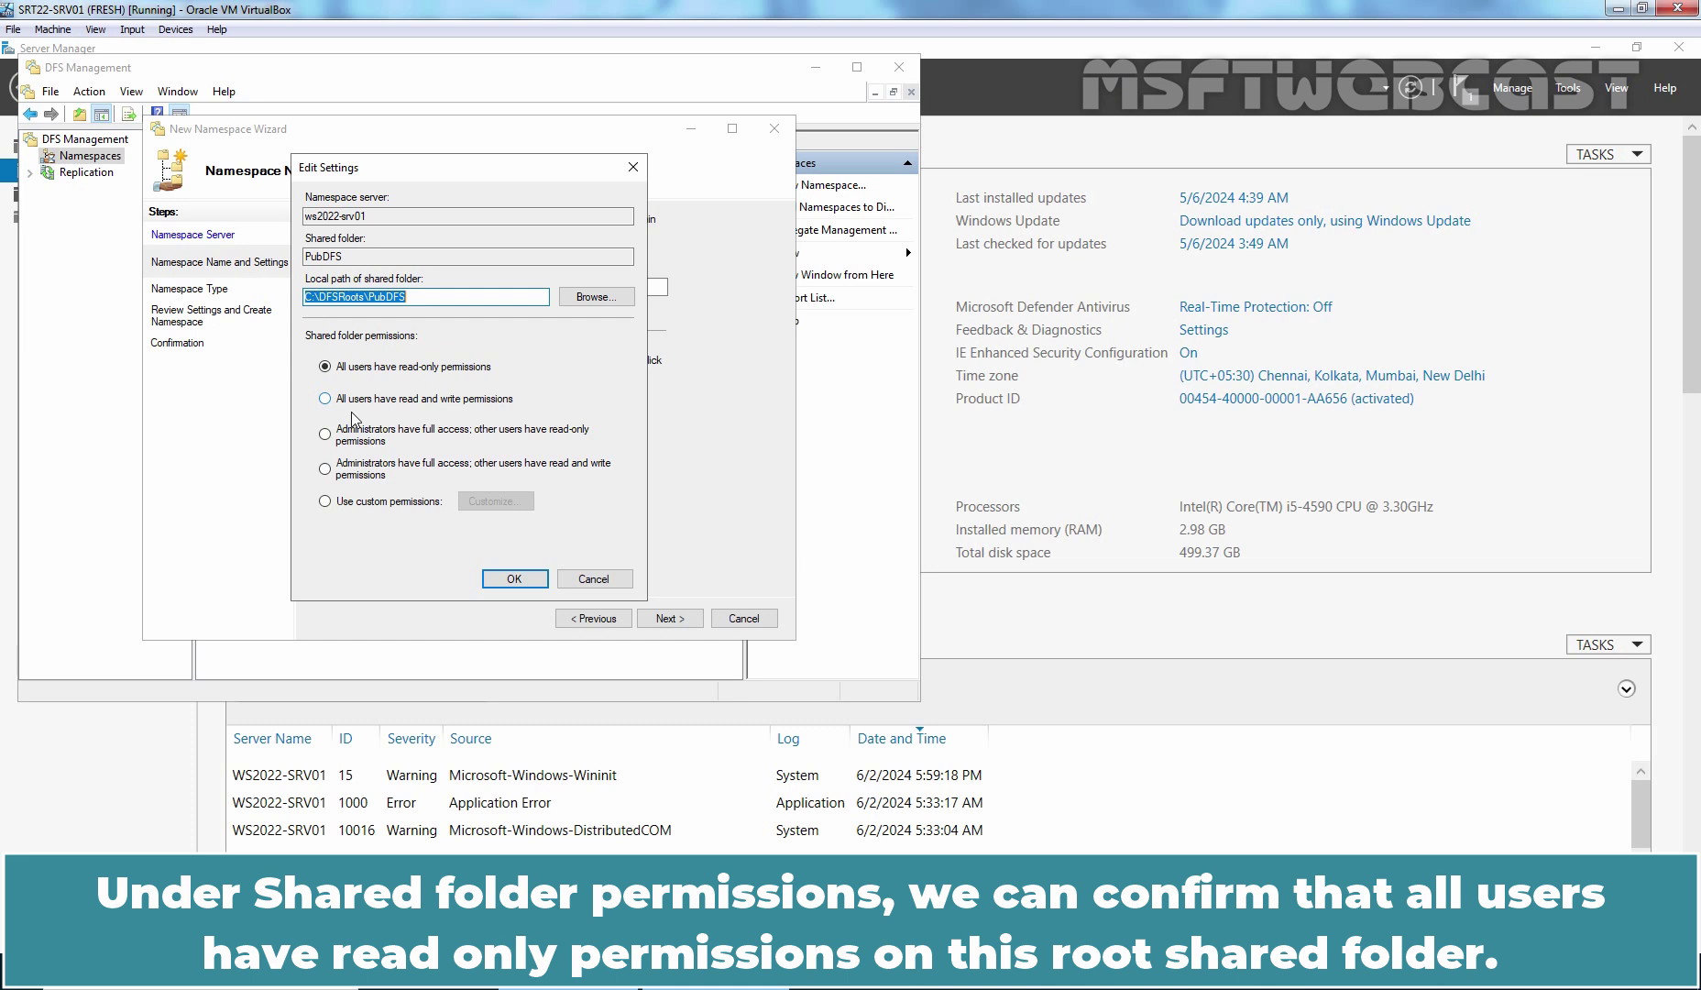
pyautogui.click(511, 579)
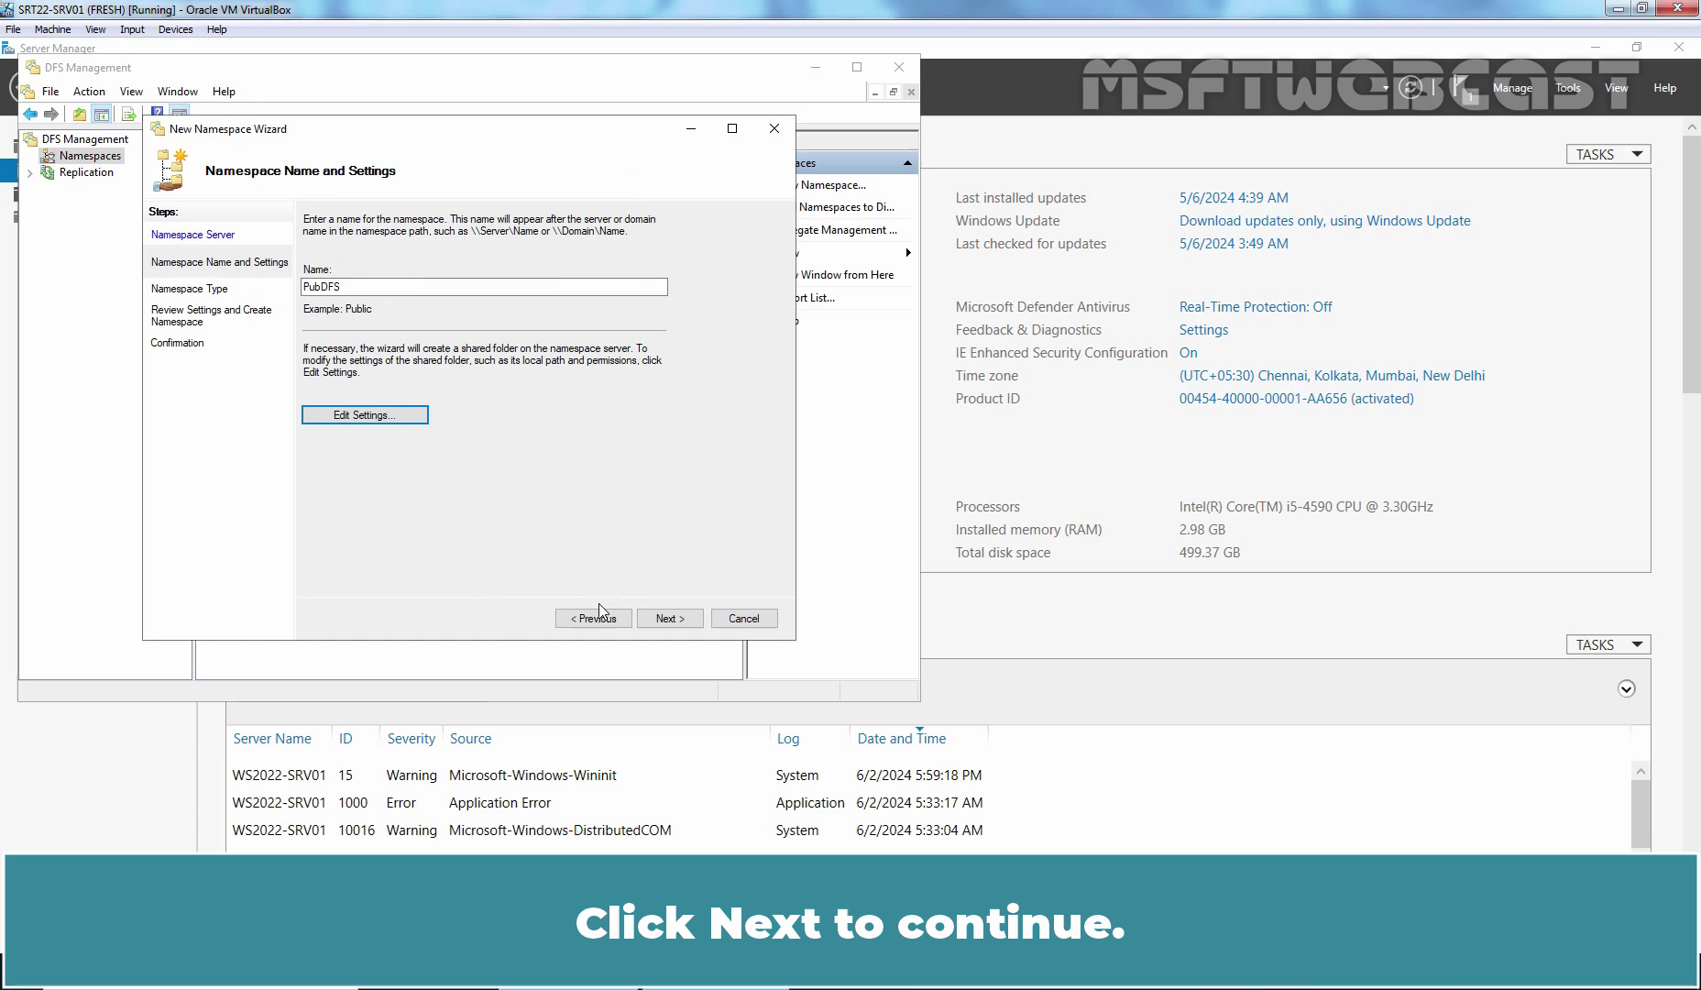
# Step: Create \\msftwebcast.com\PubDFS as a domain-based namespace in Windows Server 2008 mode
pyautogui.click(674, 622)
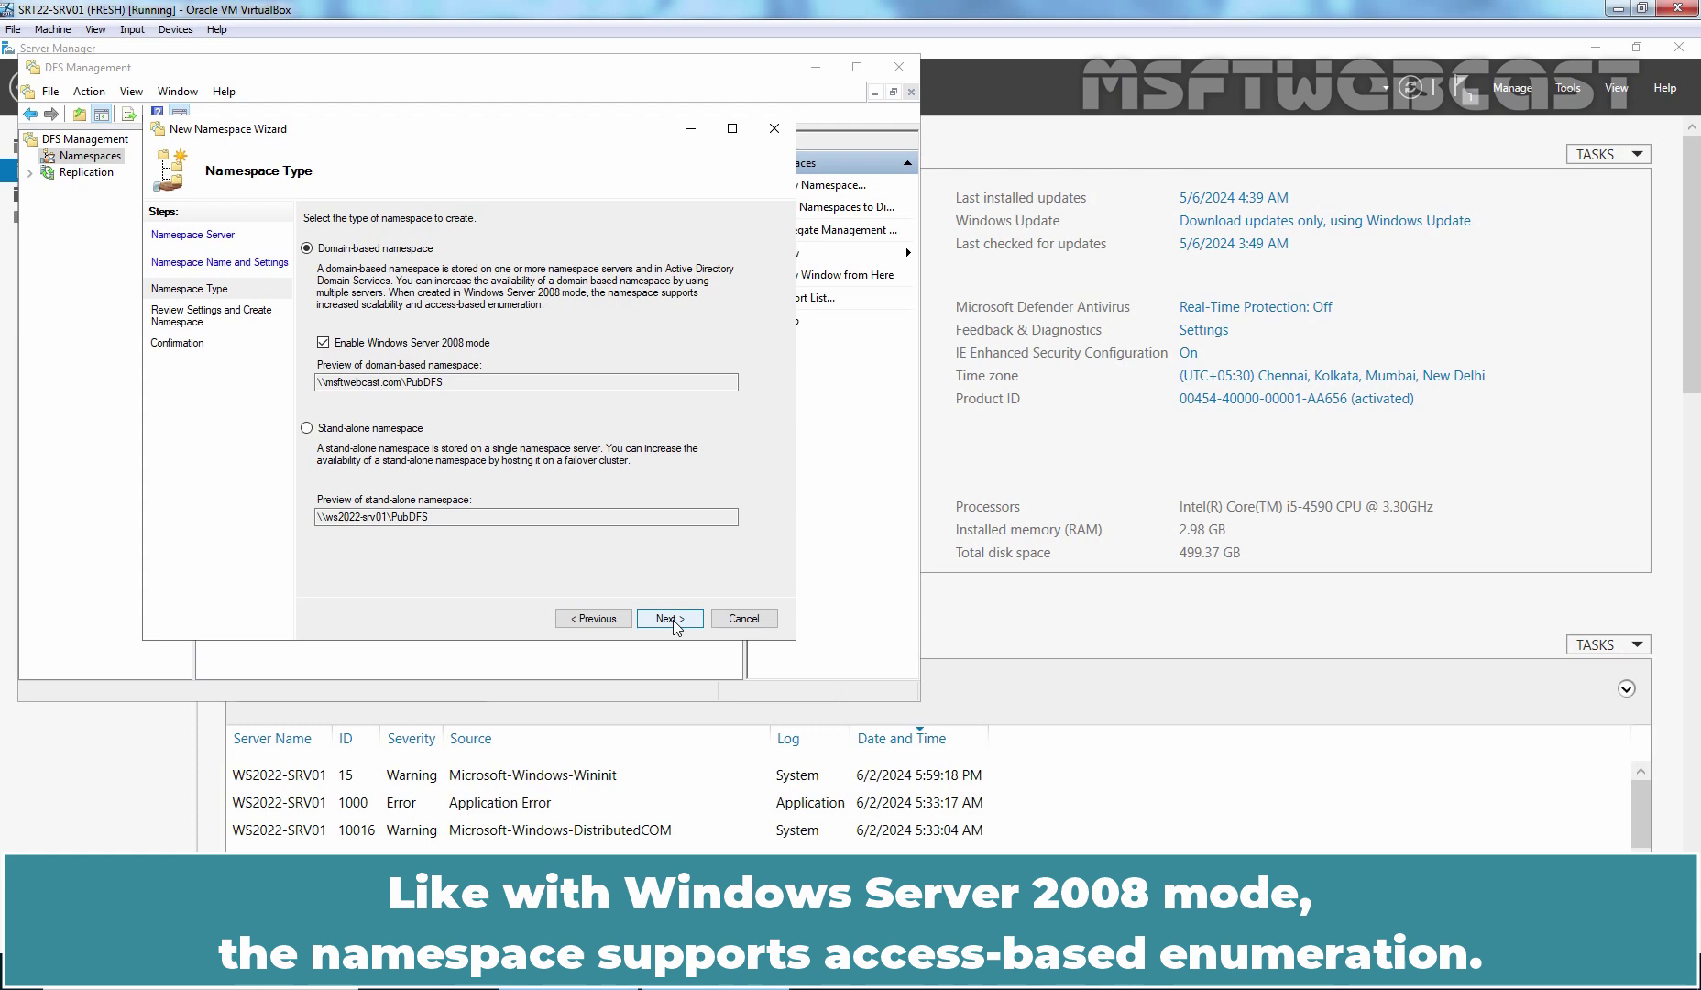
pyautogui.click(672, 619)
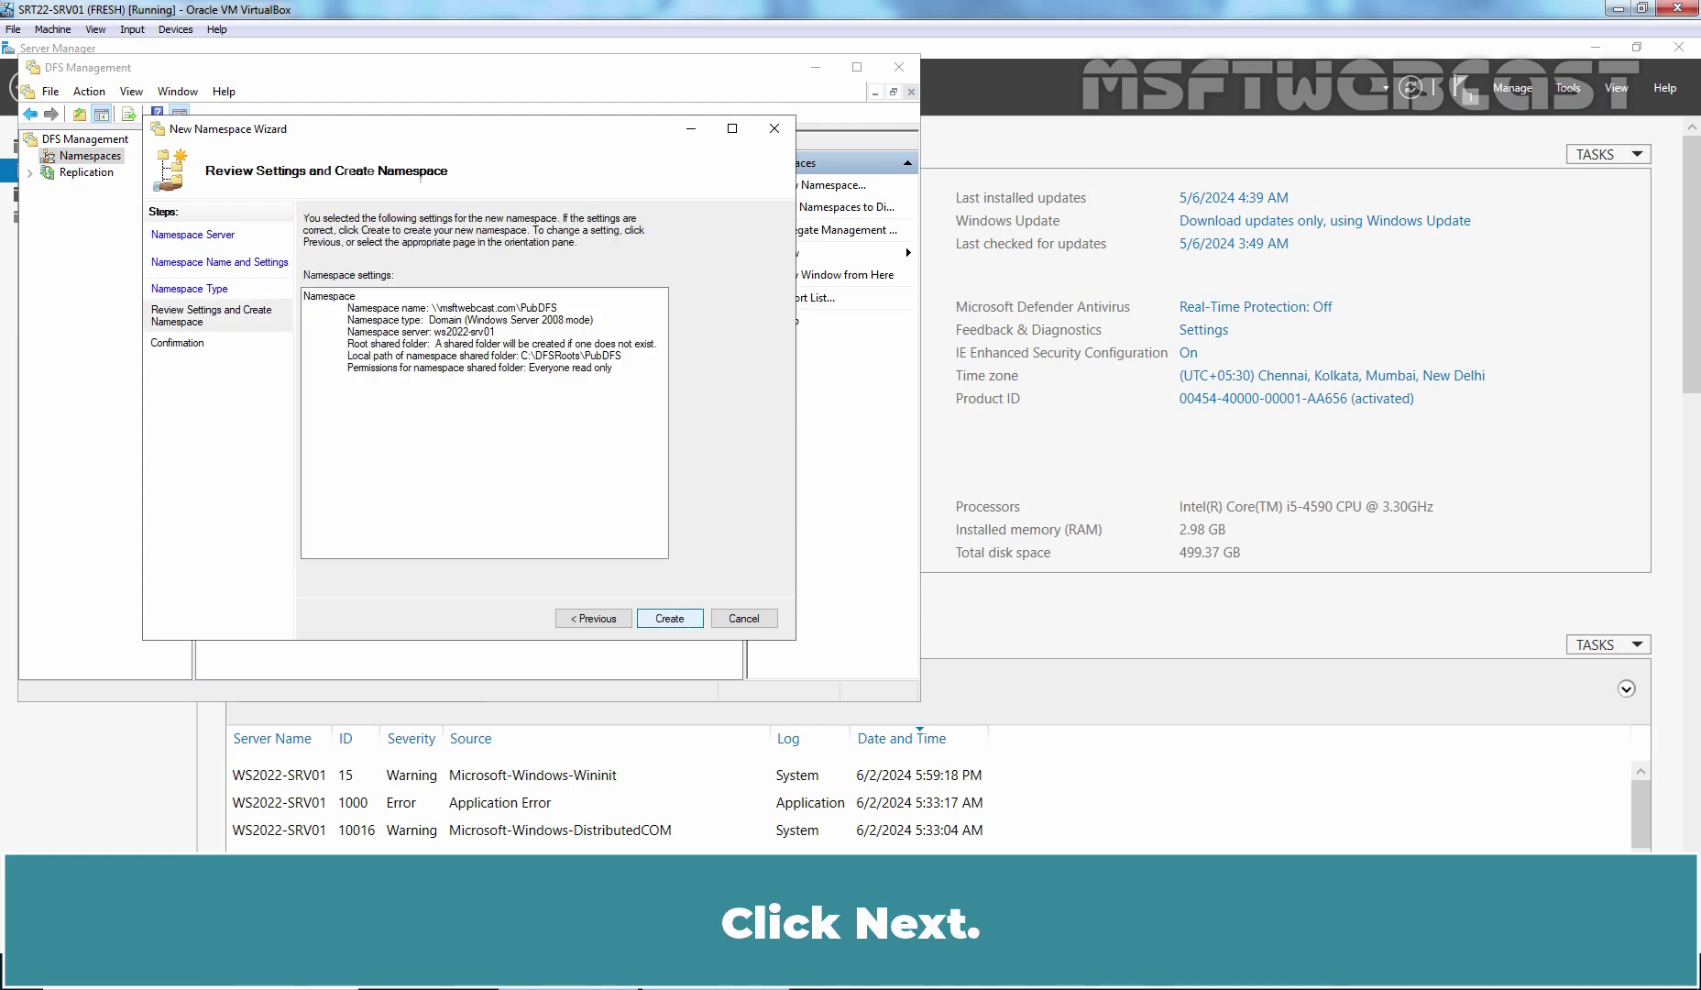
pyautogui.click(670, 619)
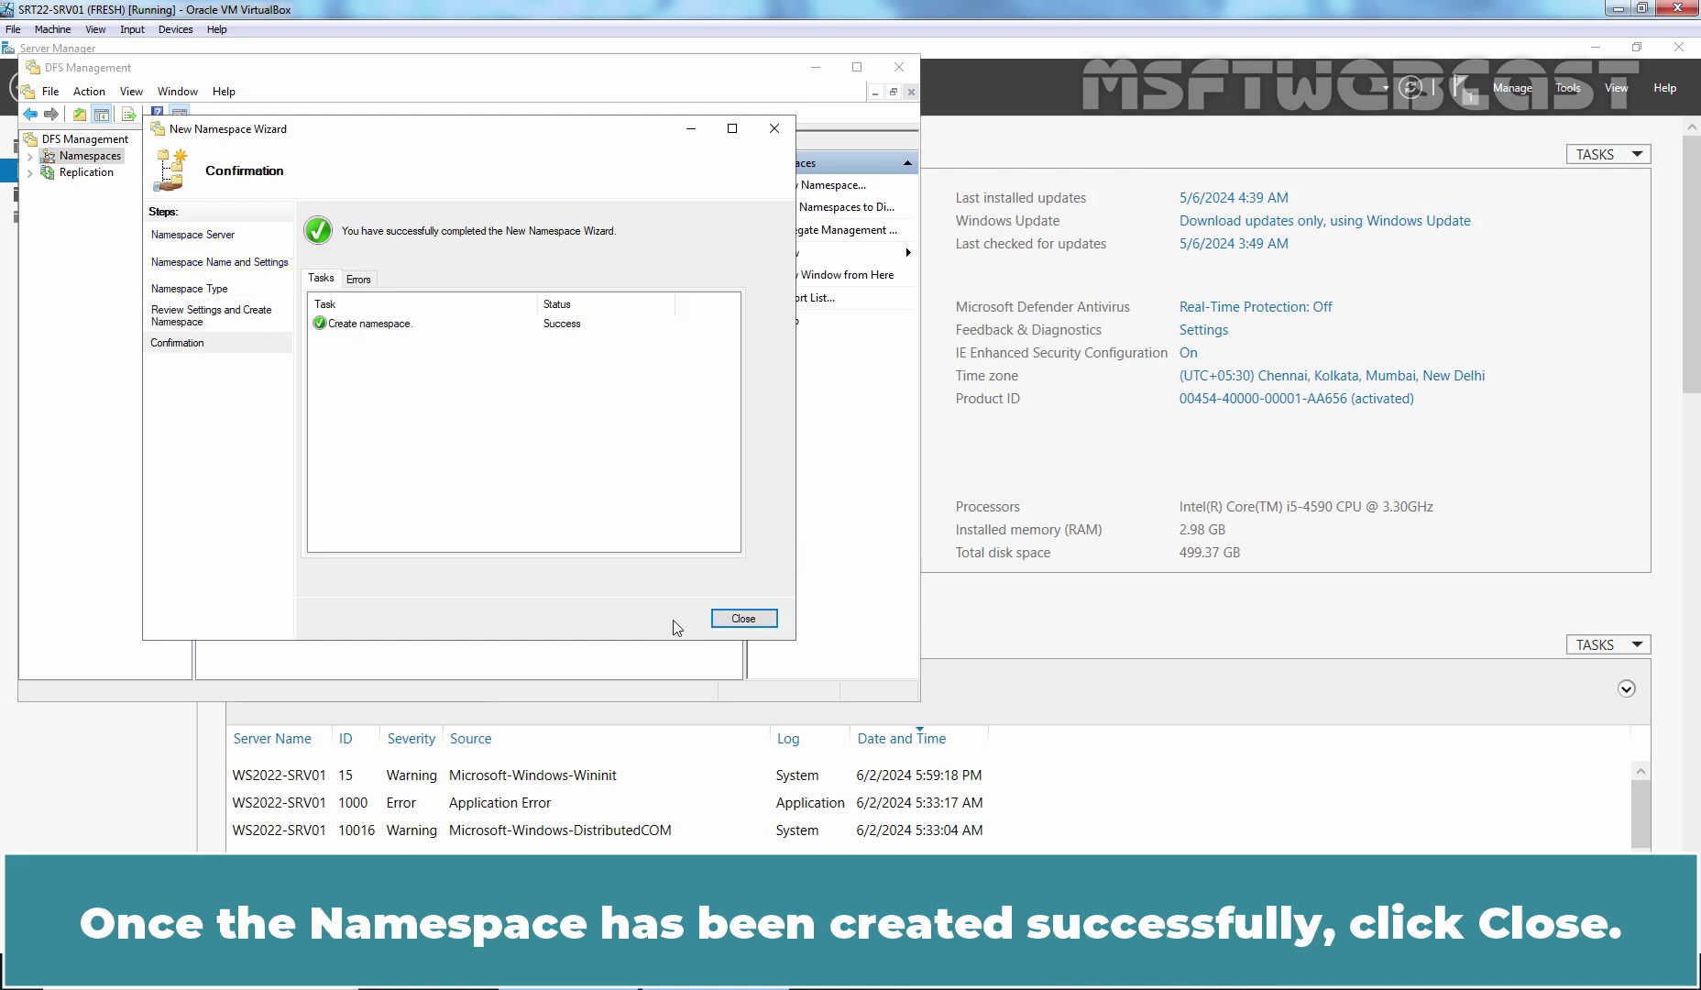
pyautogui.click(744, 619)
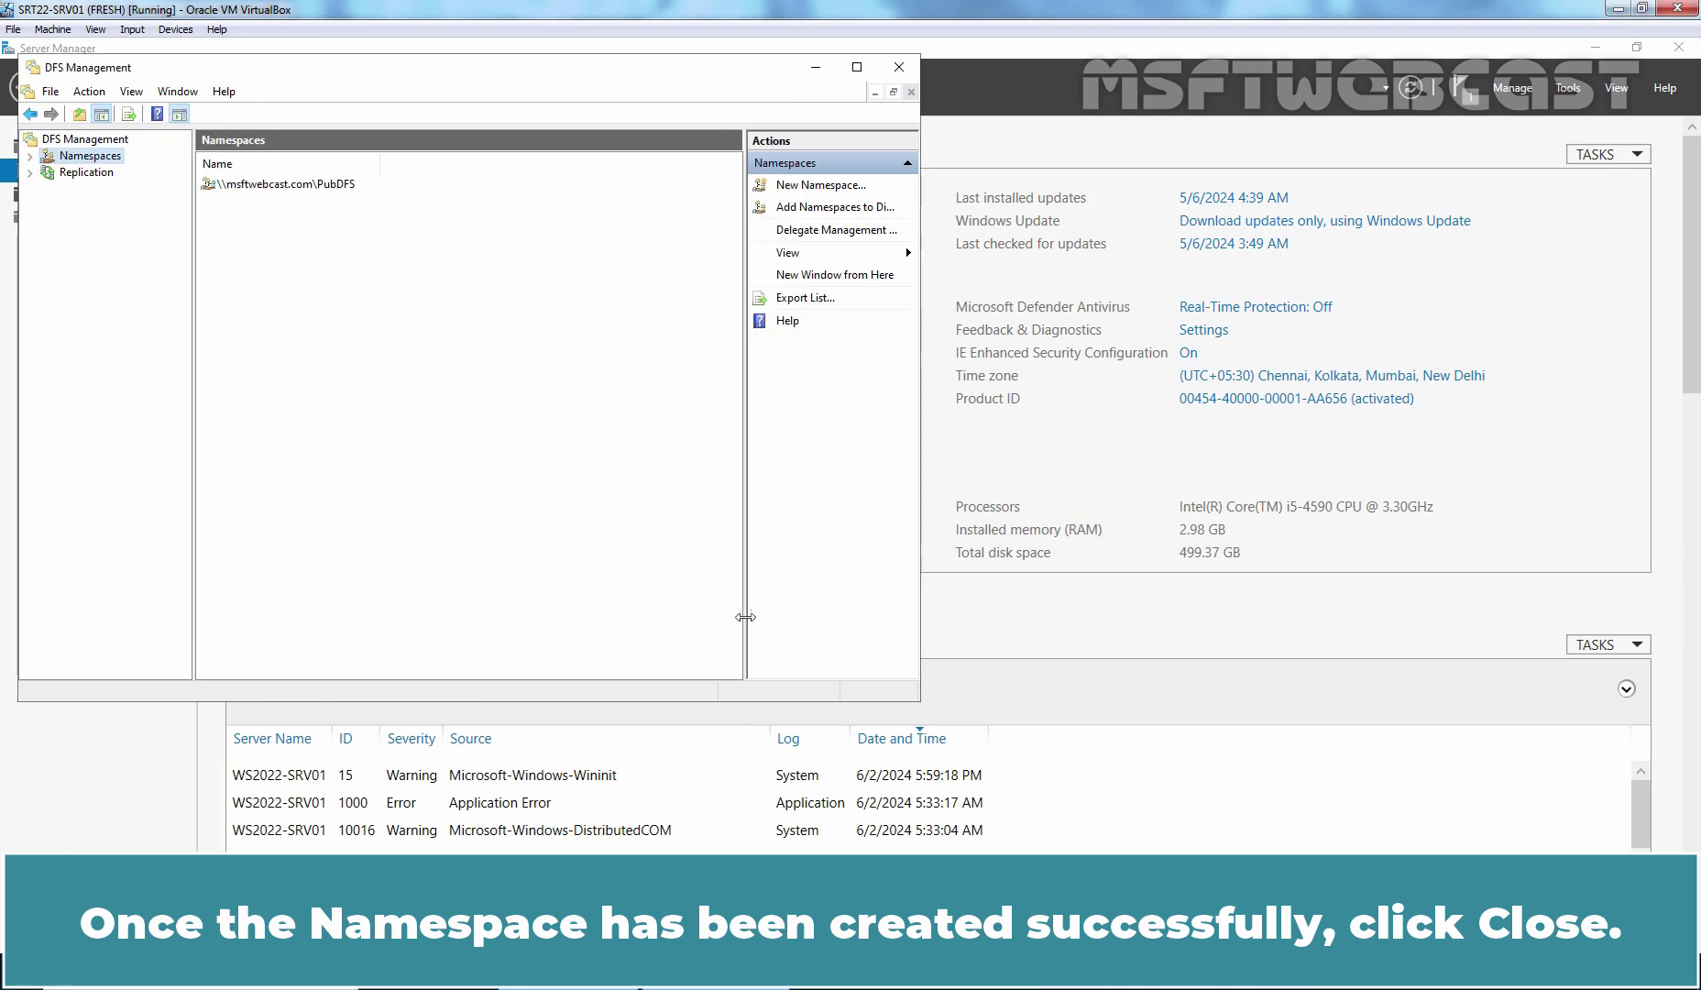
# Step: Expand Namespaces to reveal PubDFS, maximize the console and widen the tree pane
pyautogui.click(31, 157)
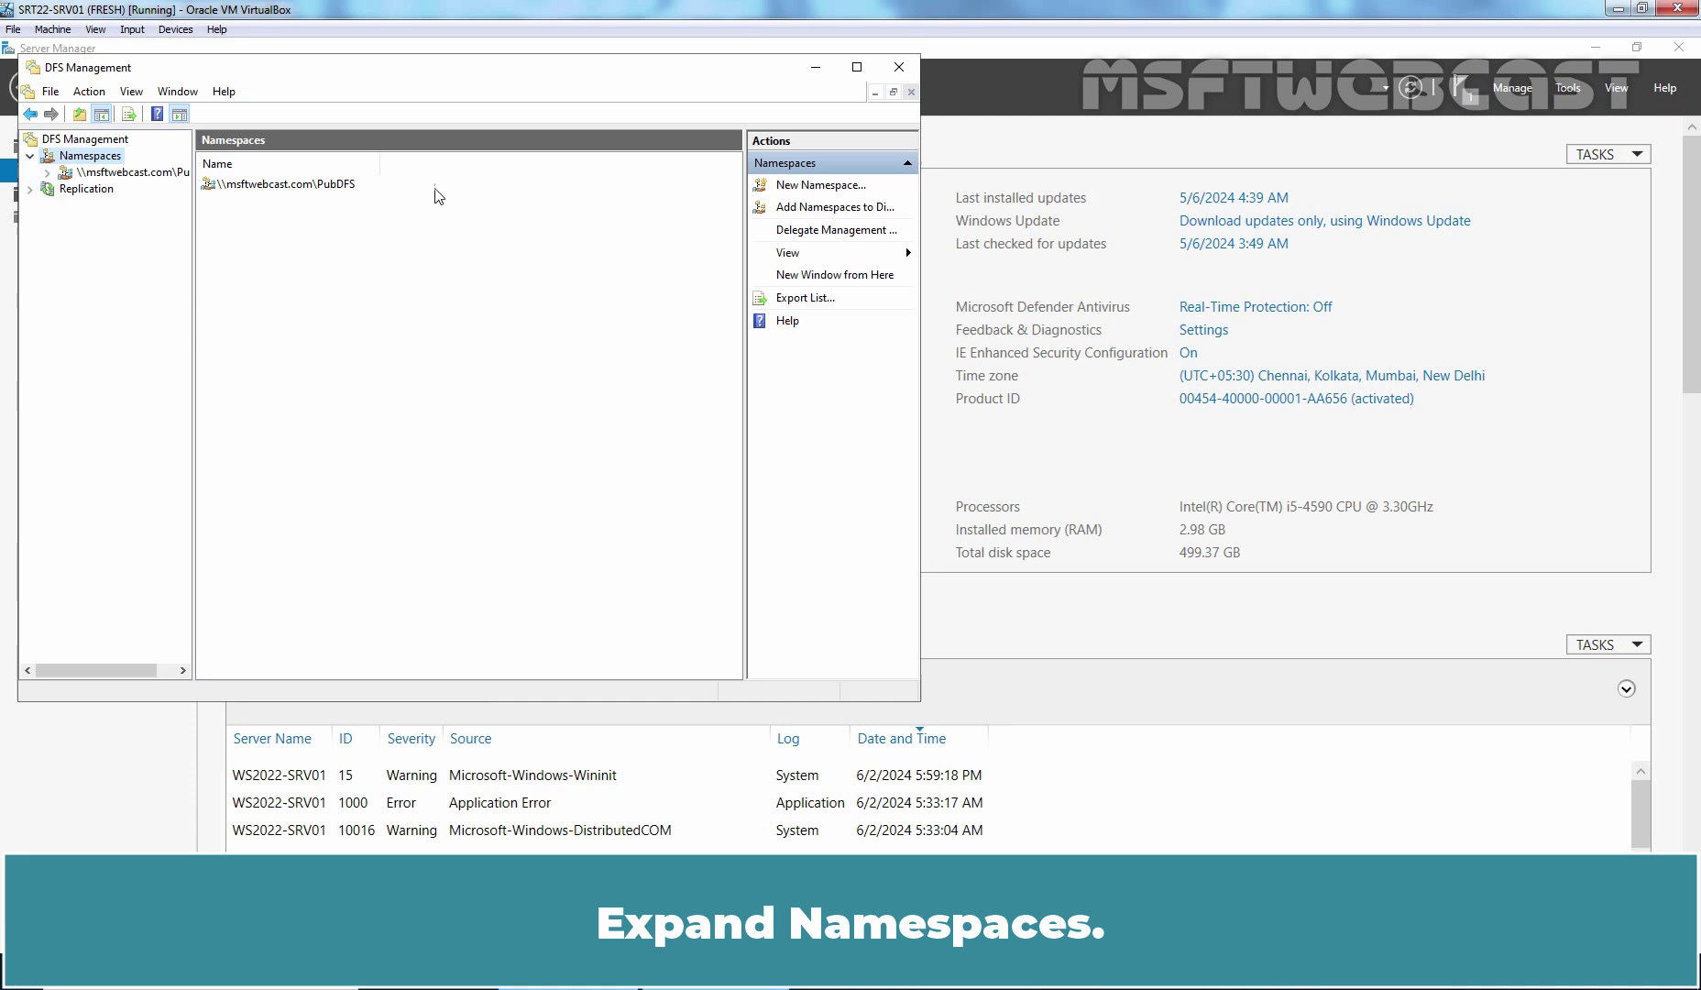
pyautogui.click(857, 67)
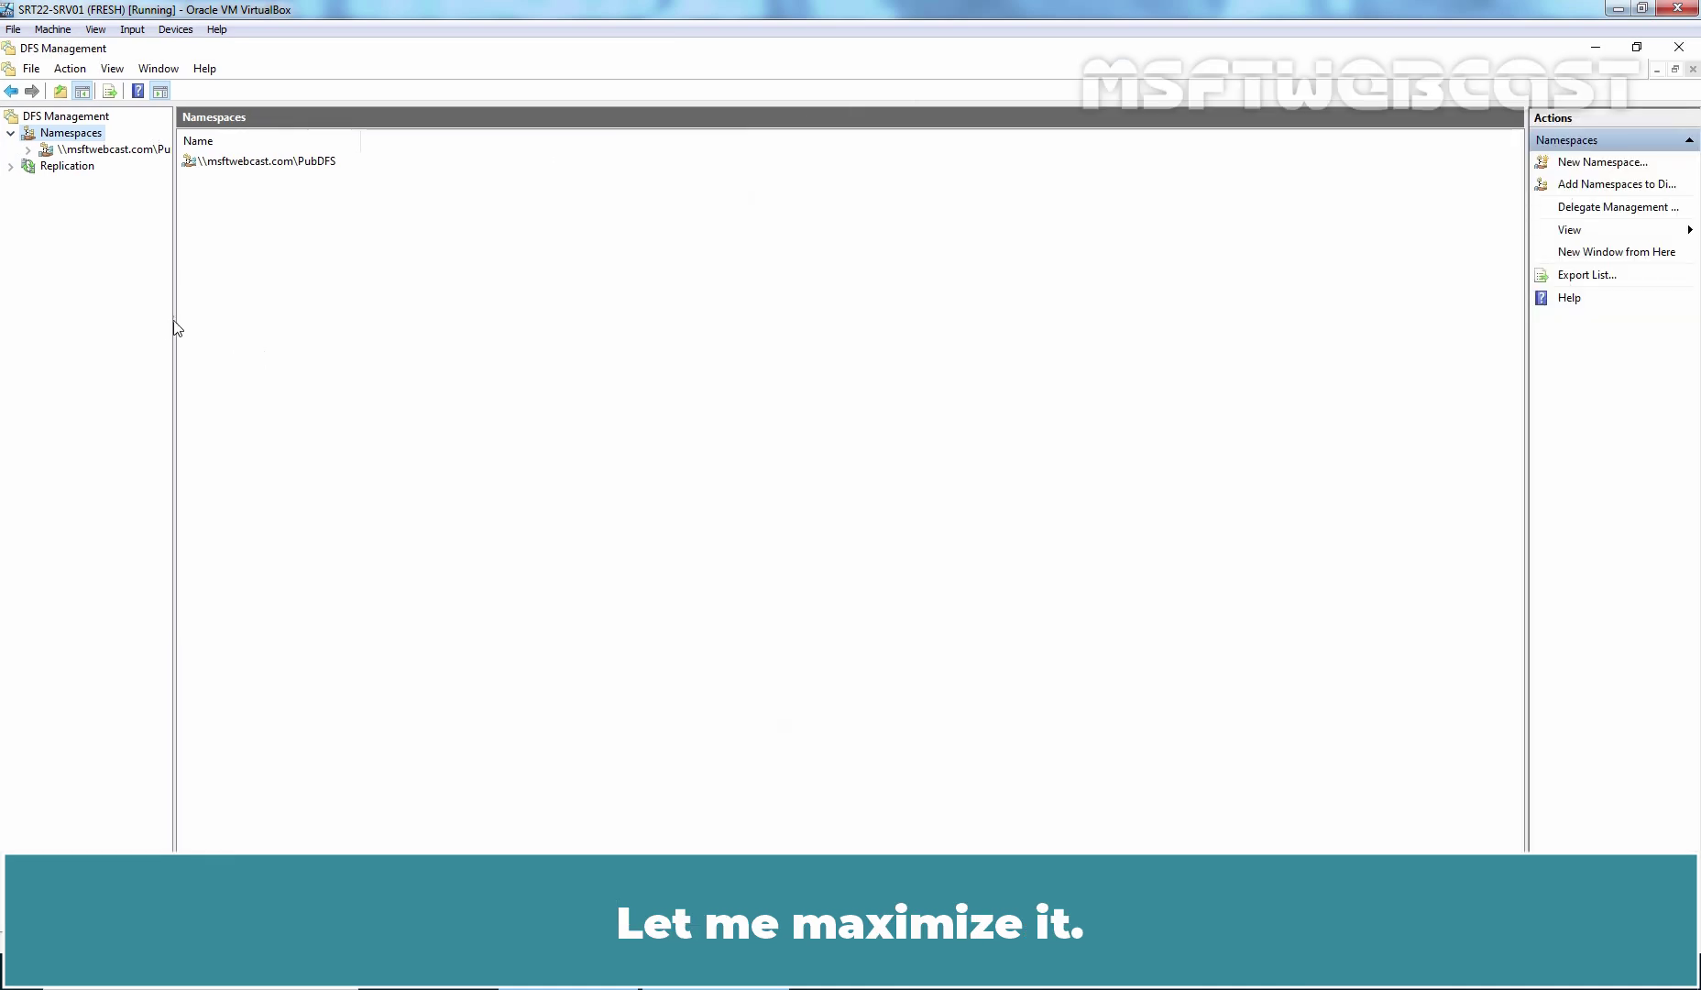
pyautogui.moveTo(170, 326); pyautogui.dragTo(260, 326)
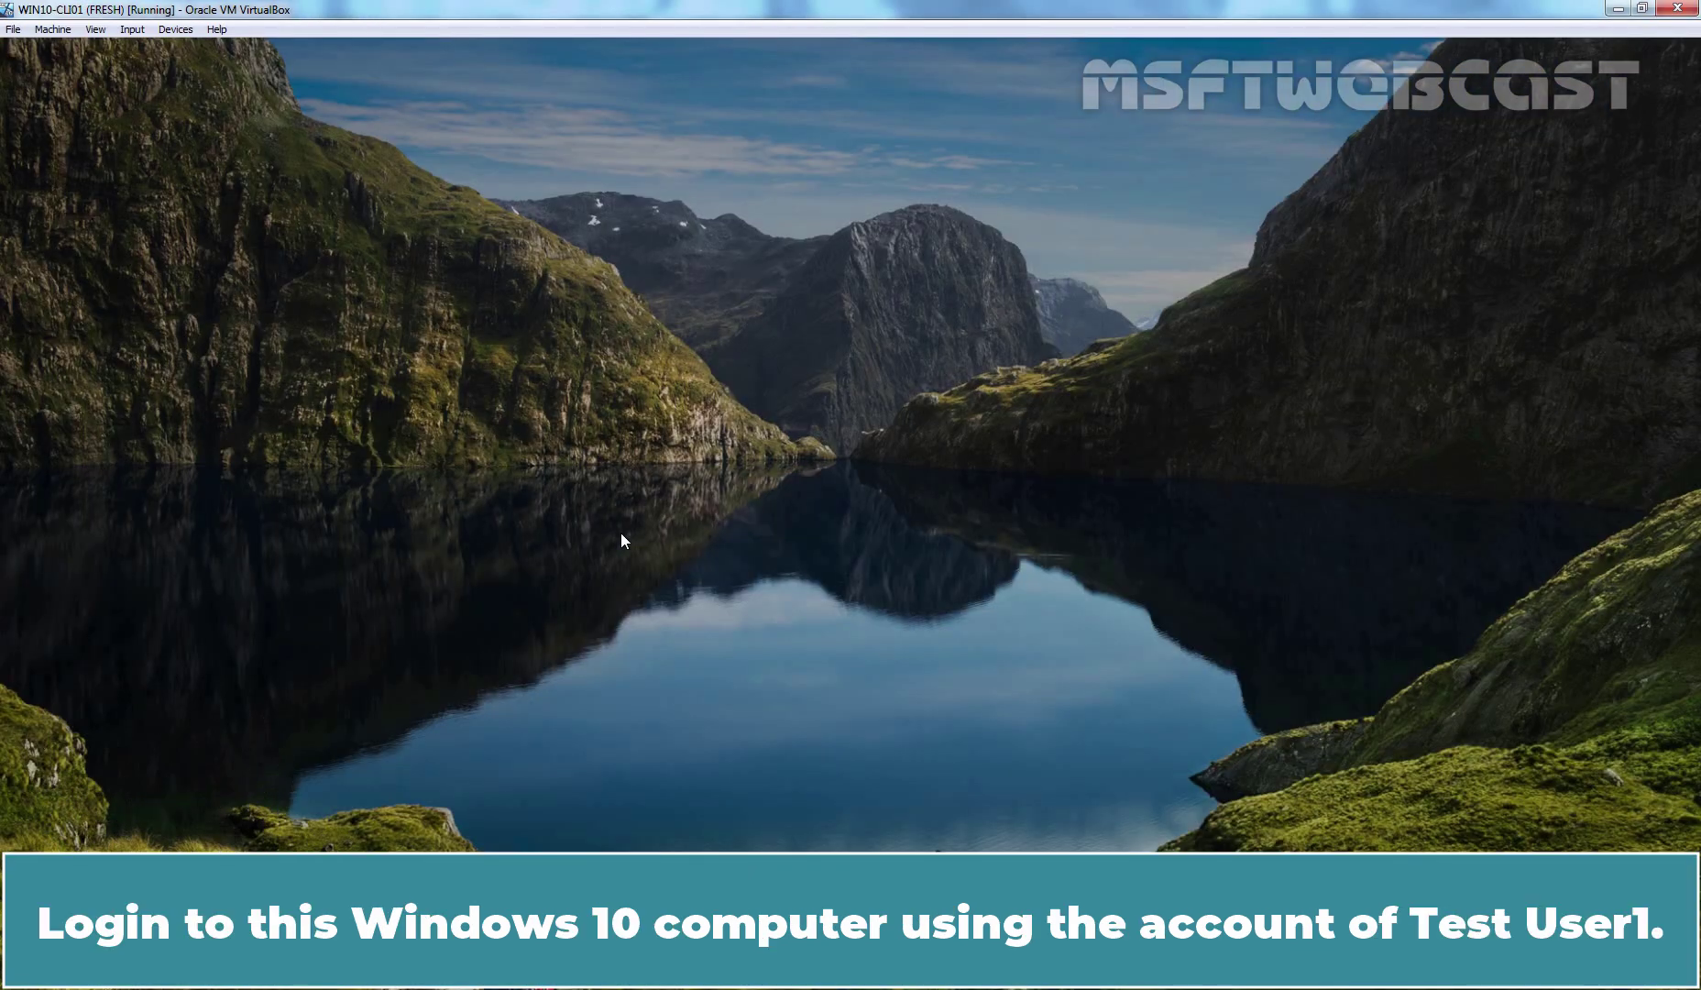
# Step: Sign in to the Windows 10 client with the test user's password
pyautogui.click(621, 540)
pyautogui.write('••••••••••')
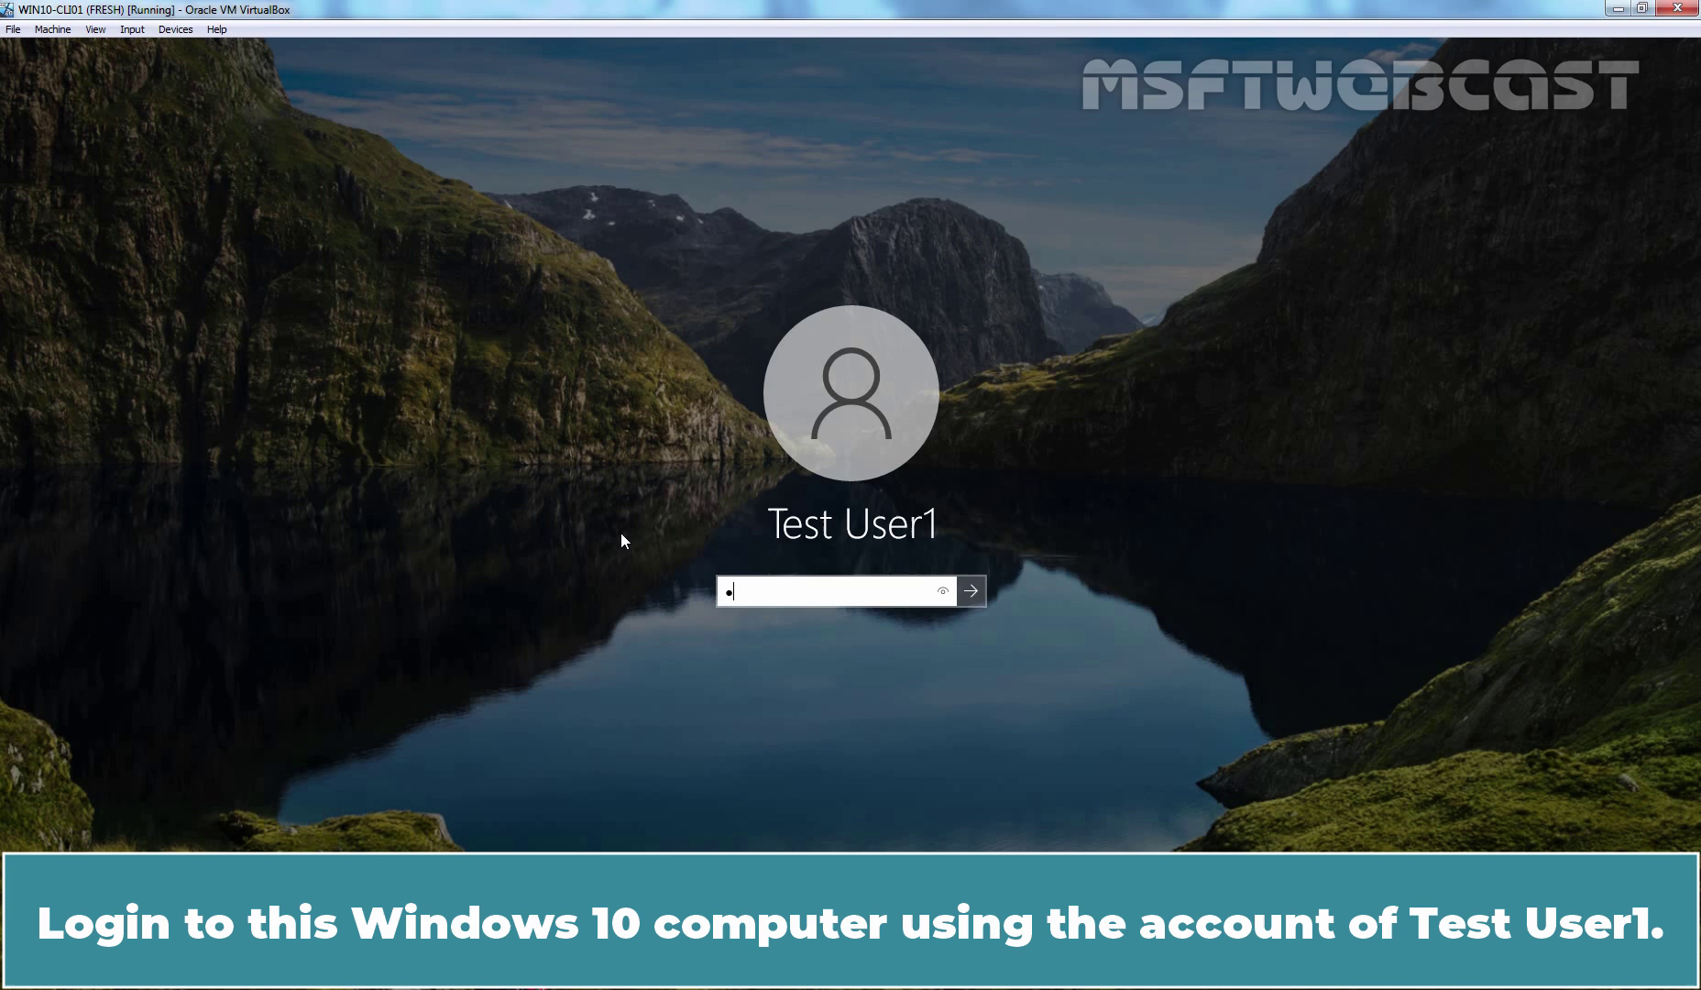
pyautogui.press('Return')
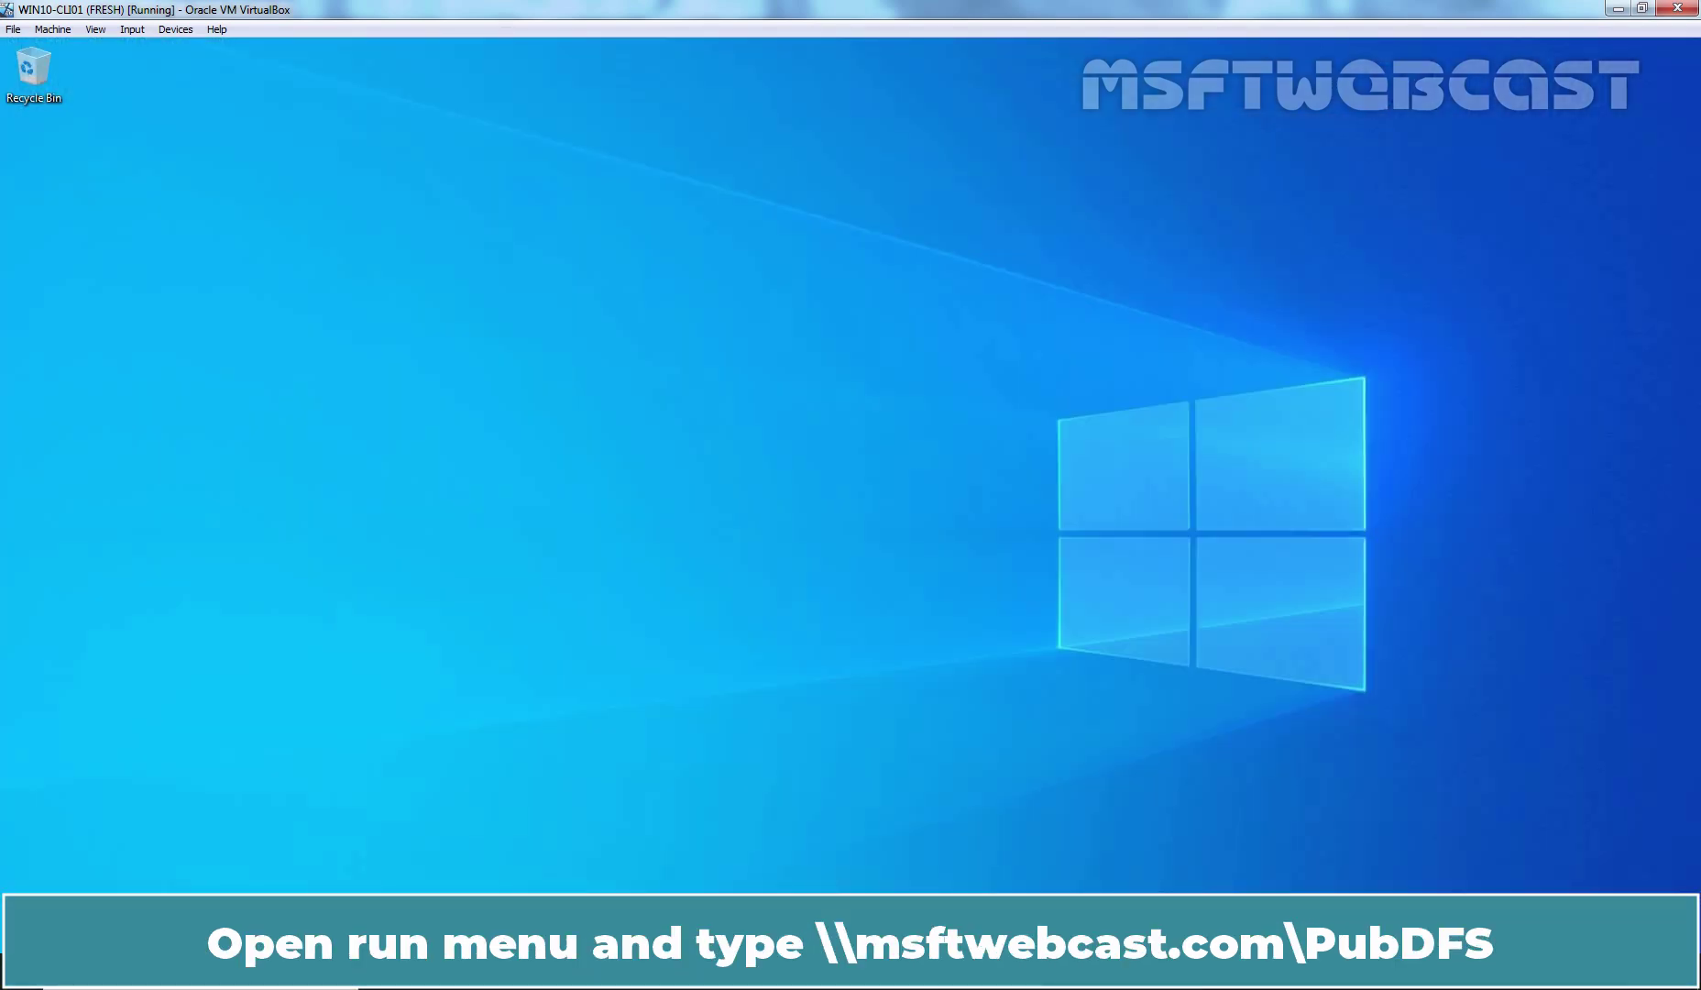
# Step: Open \\msftwebcast.com\pubdfs from the Run box, confirm it is empty, and close it
pyautogui.press('super+r')
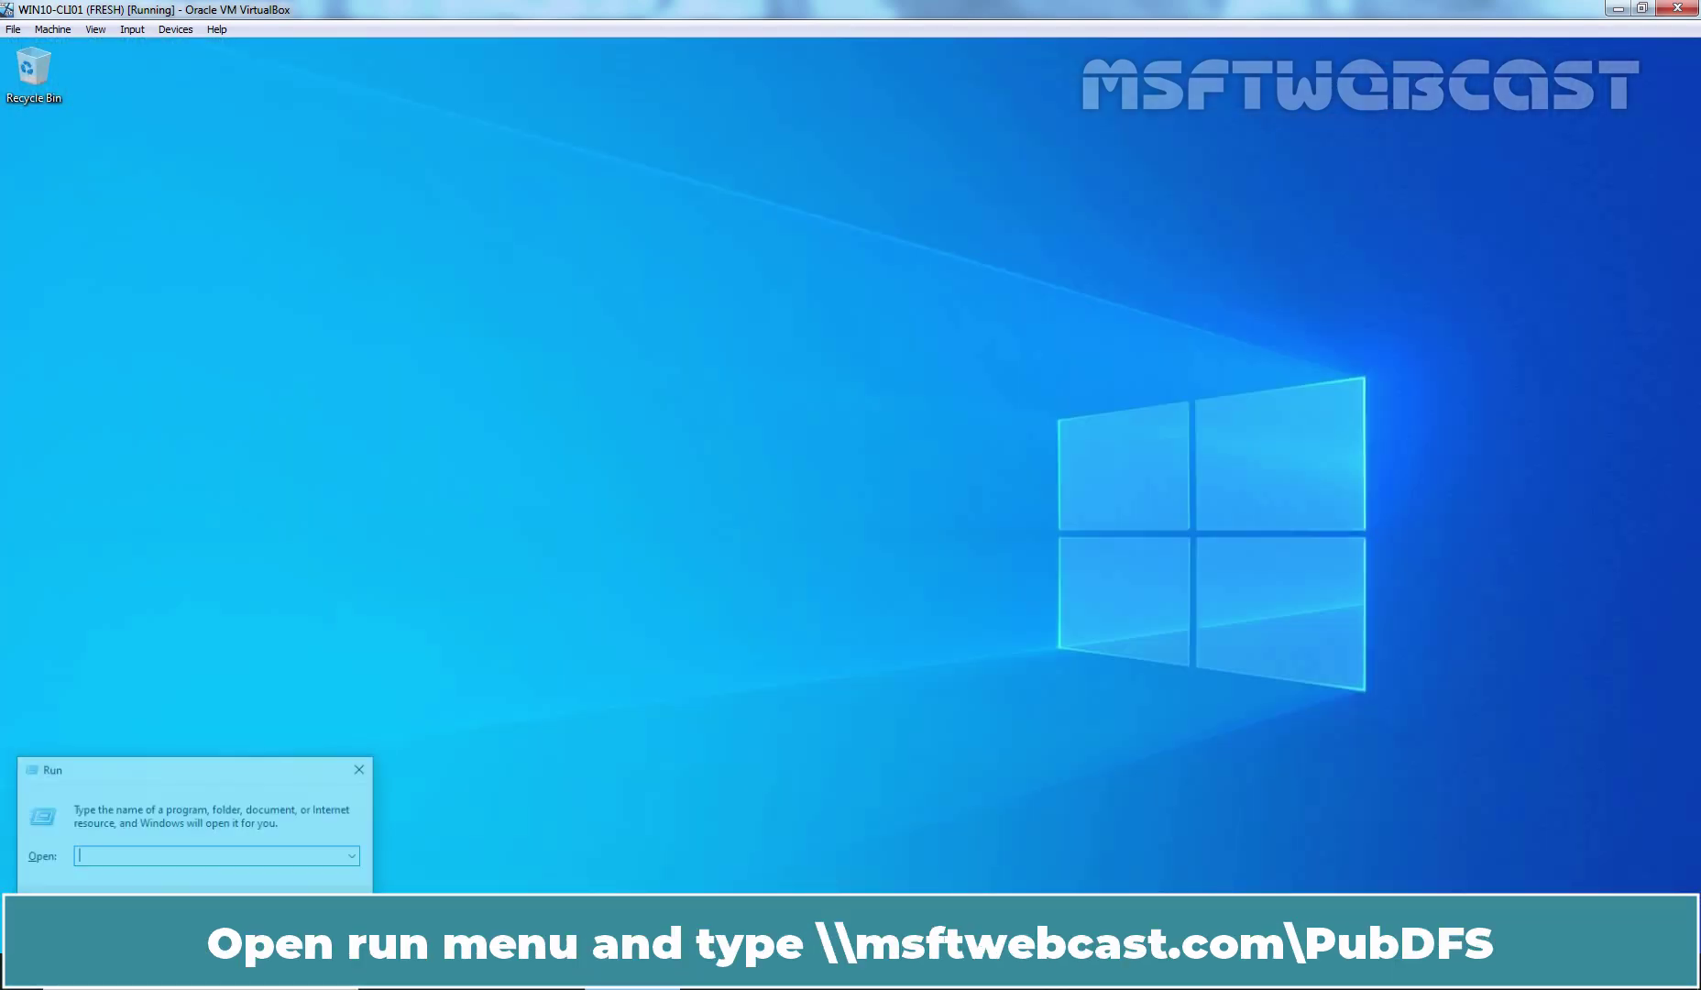
pyautogui.write('\\msftwe')
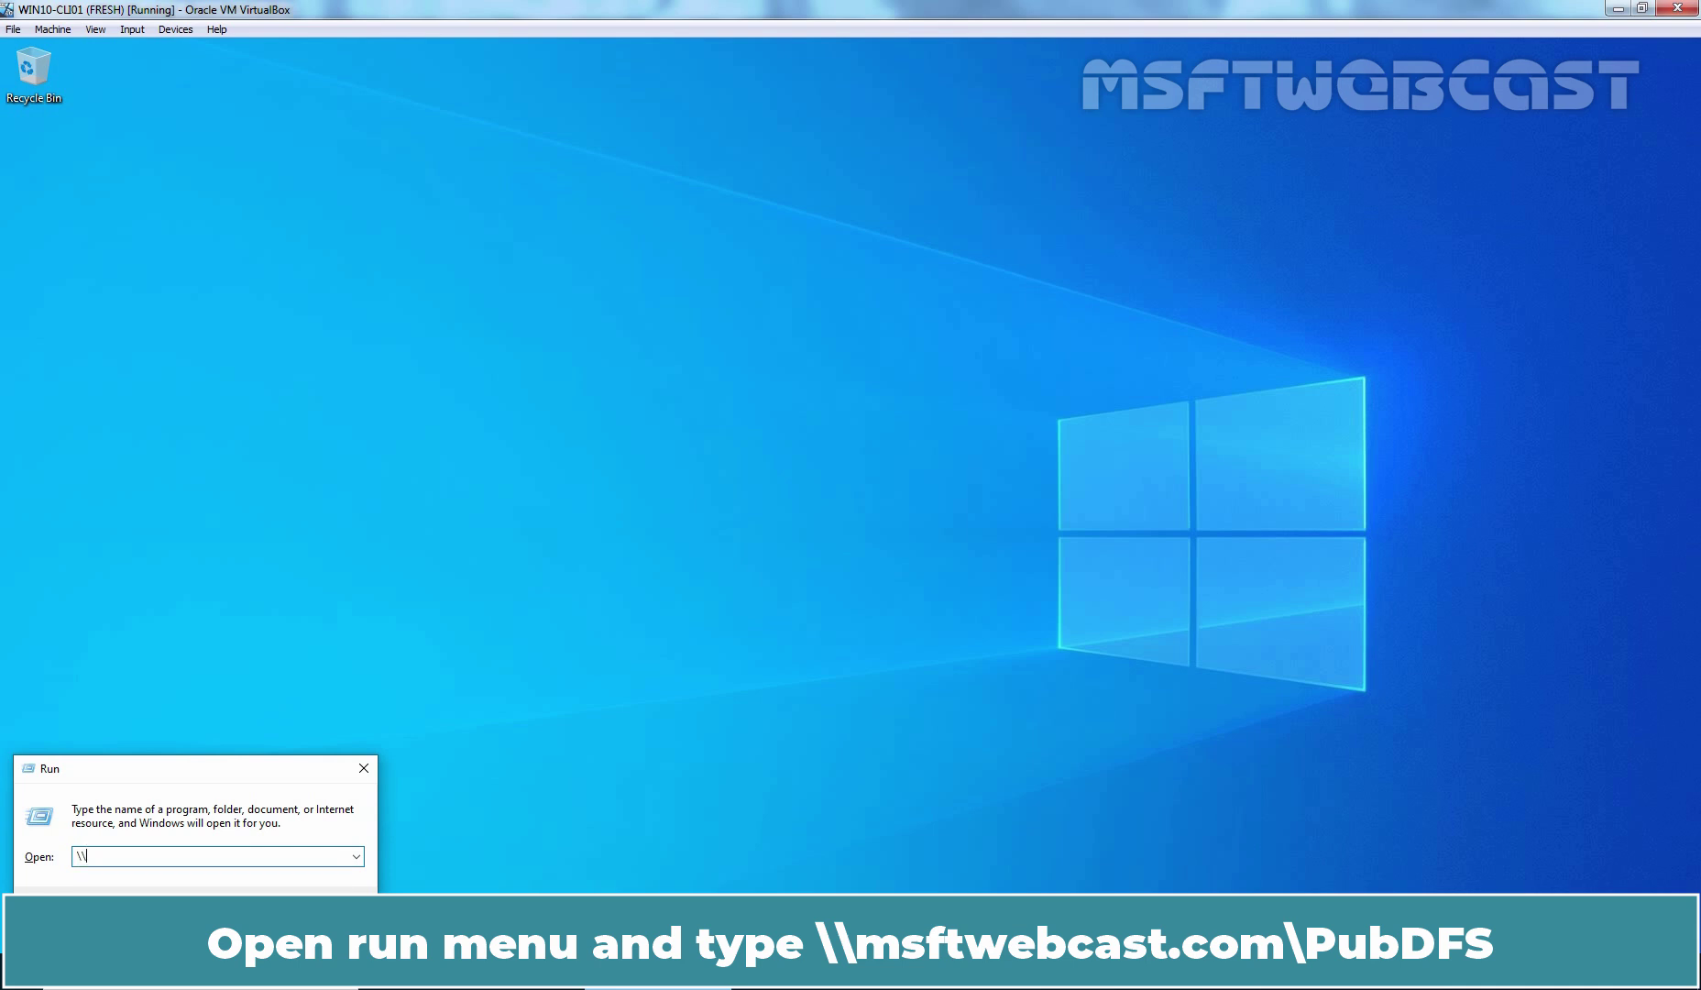
pyautogui.write('bcast.com\\')
pyautogui.write('ubdfs')
pyautogui.press('Return')
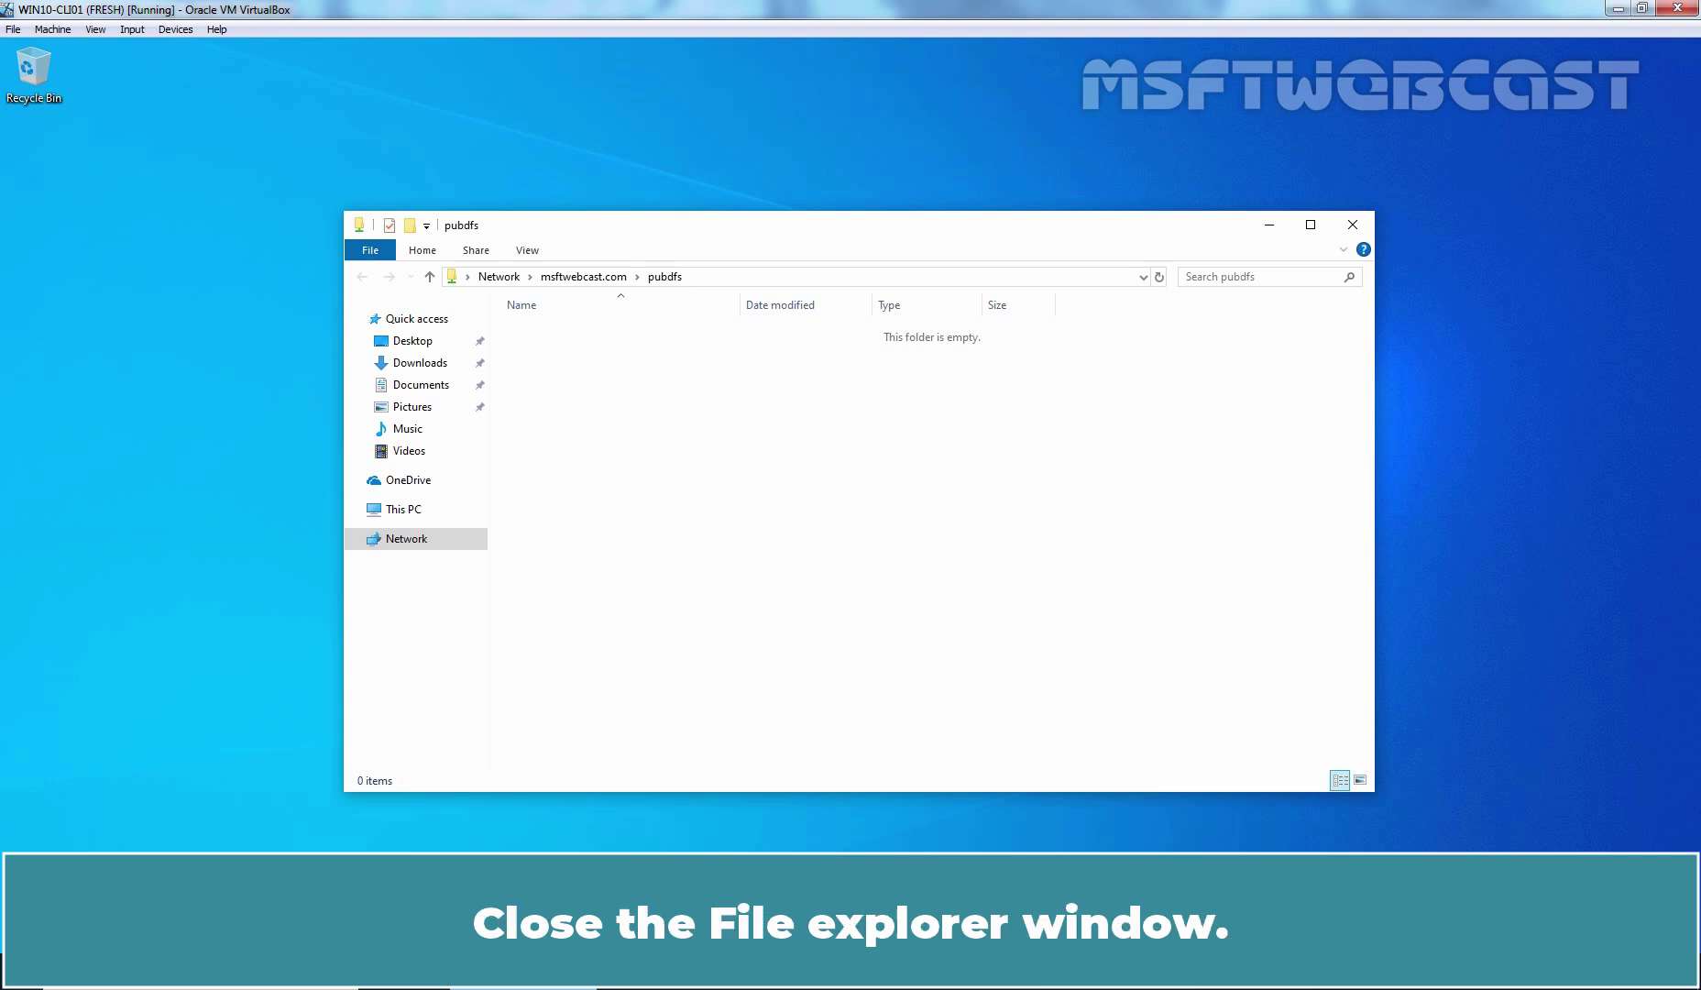
pyautogui.click(1352, 225)
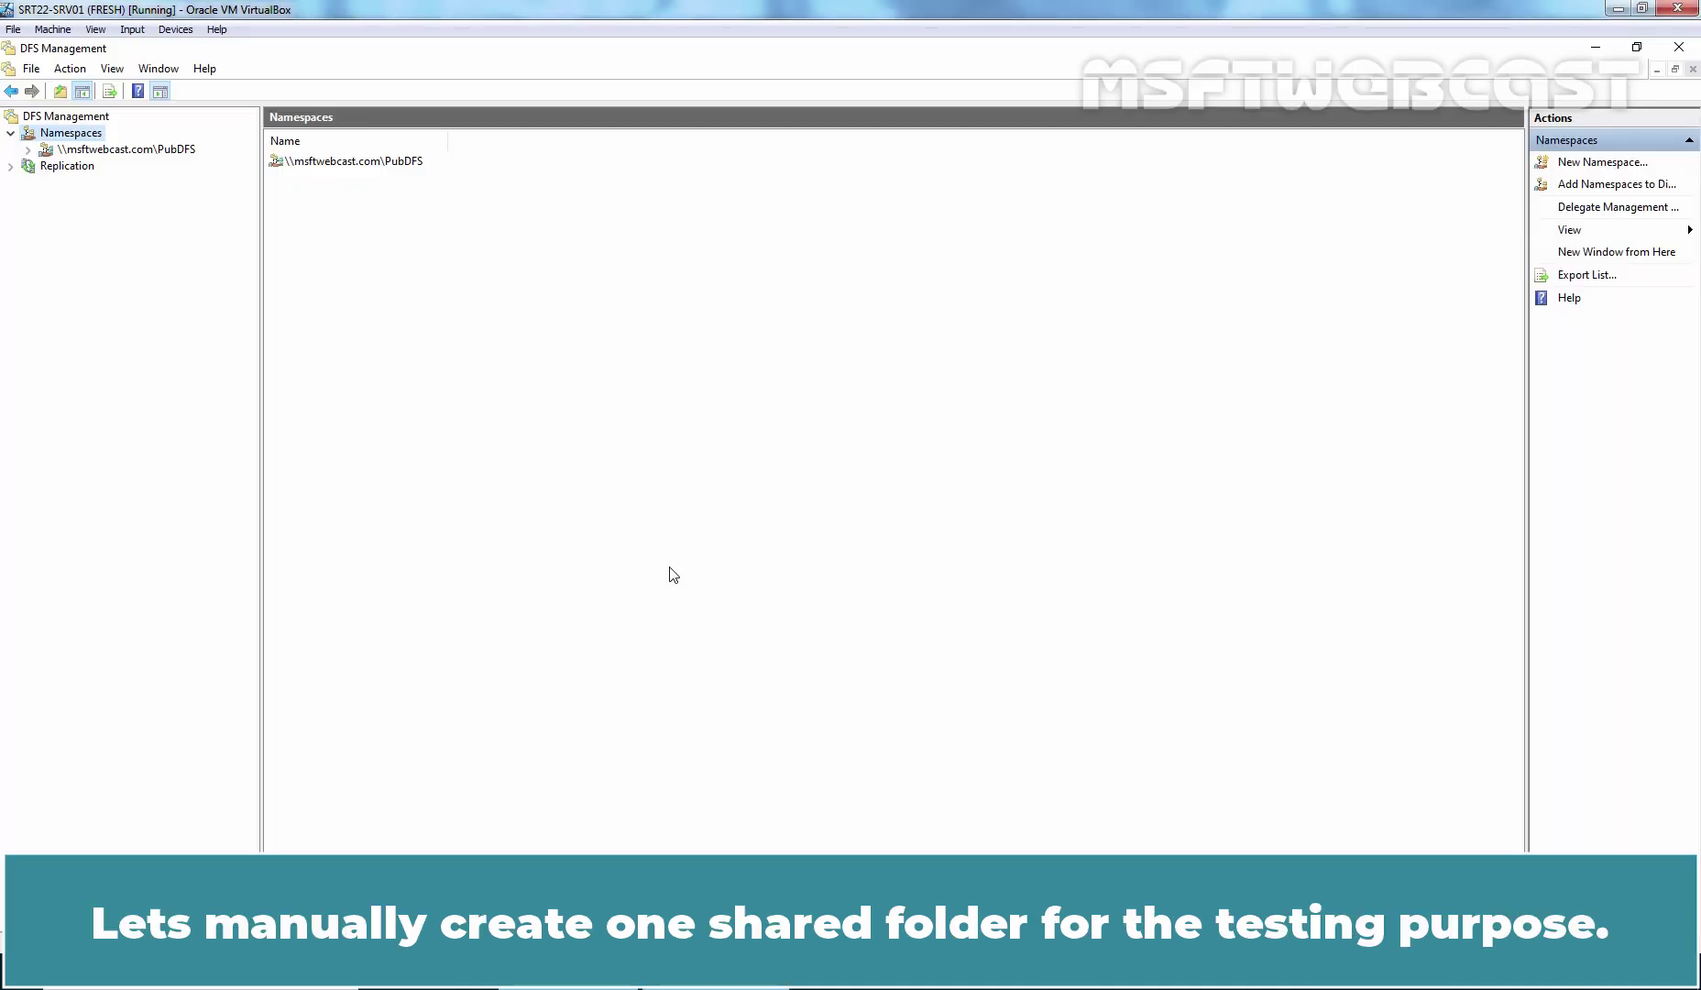
# Step: Back in Server Manager, display the Shares list under File and Storage Services
pyautogui.hotkey('alt', 'Tab')
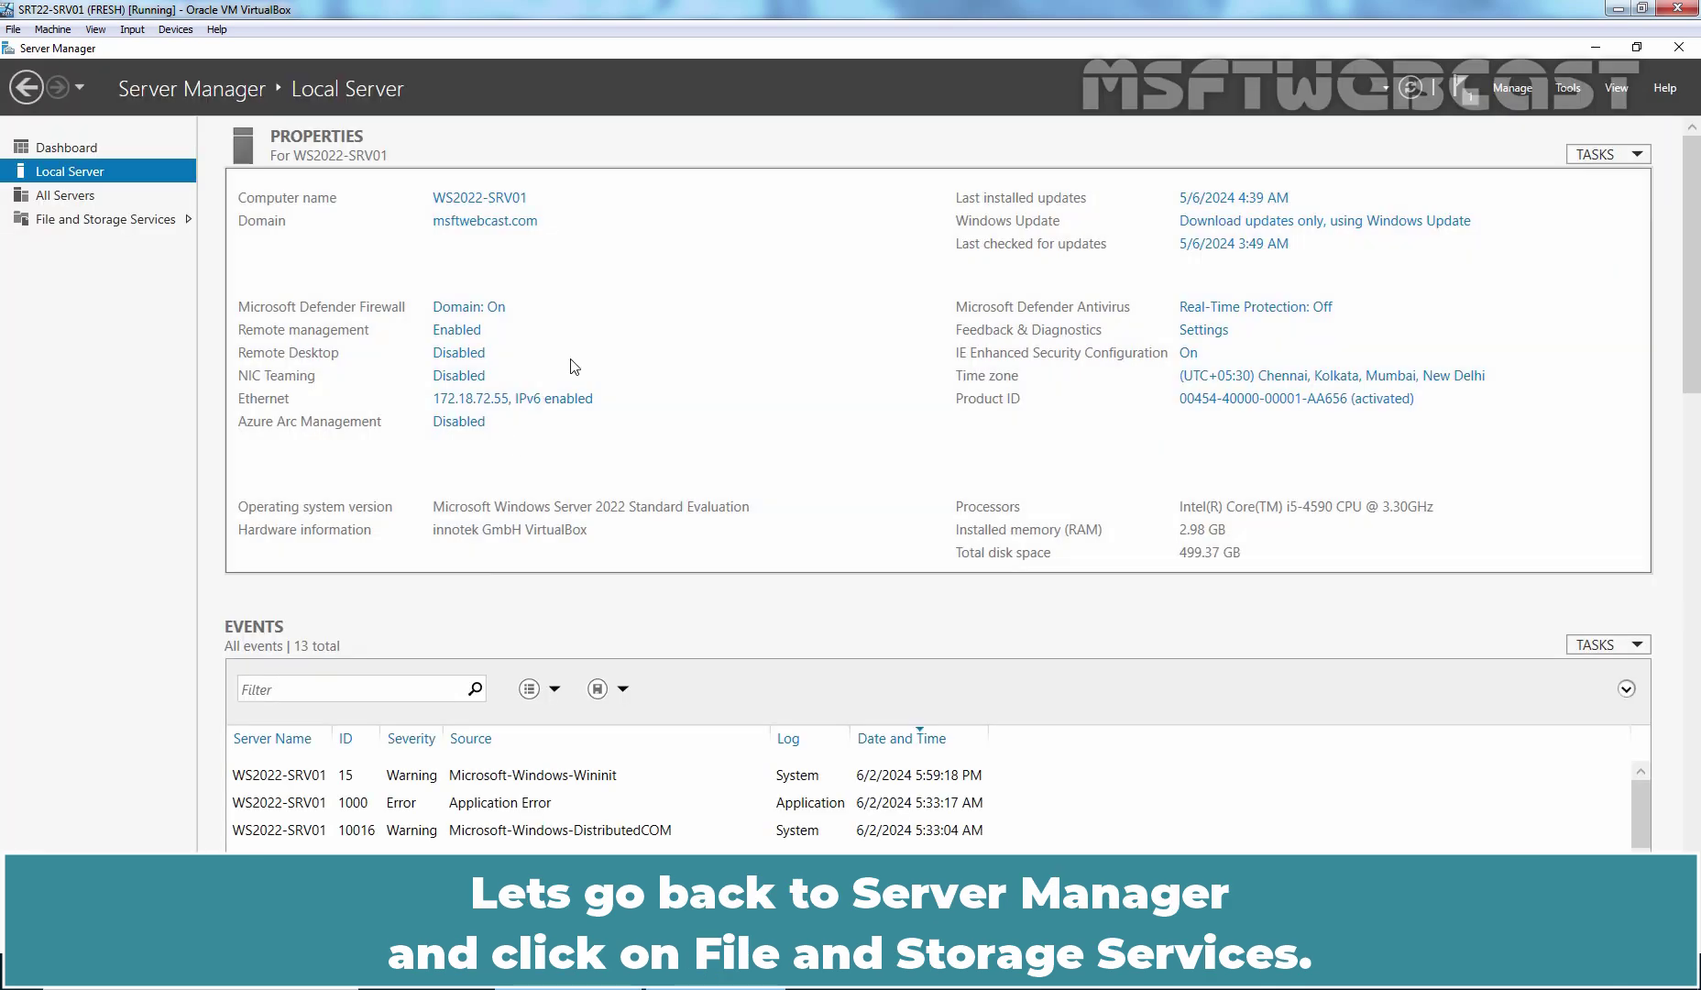
pyautogui.click(71, 222)
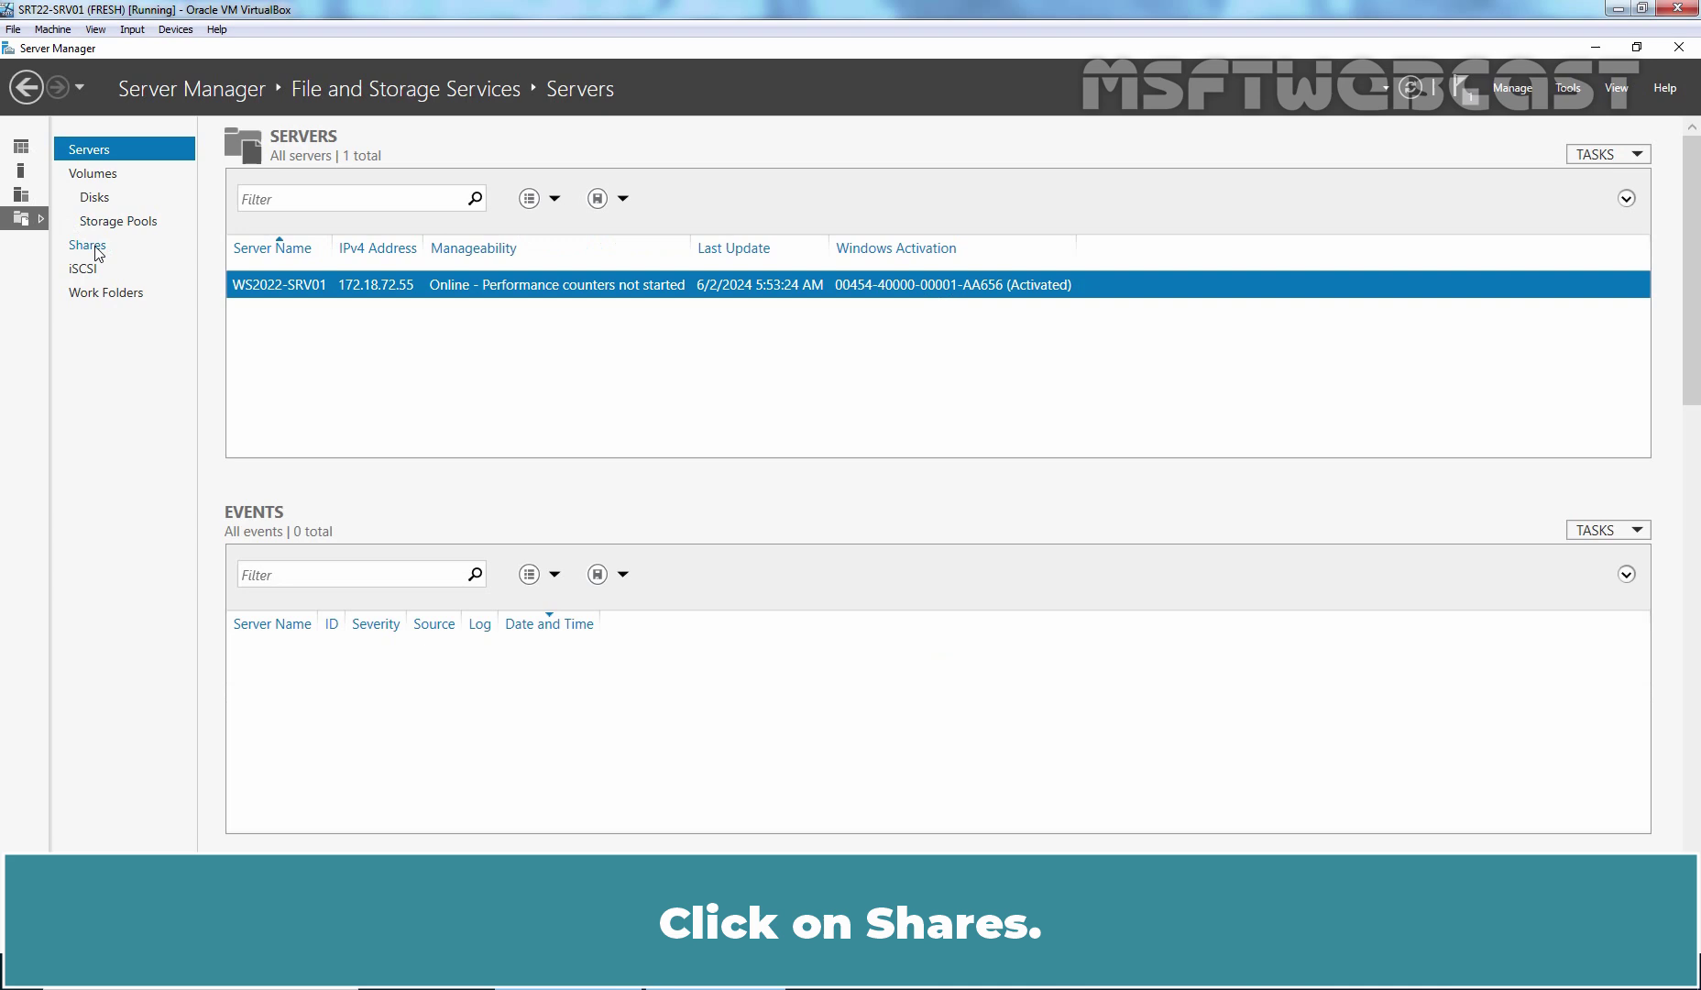
pyautogui.click(96, 249)
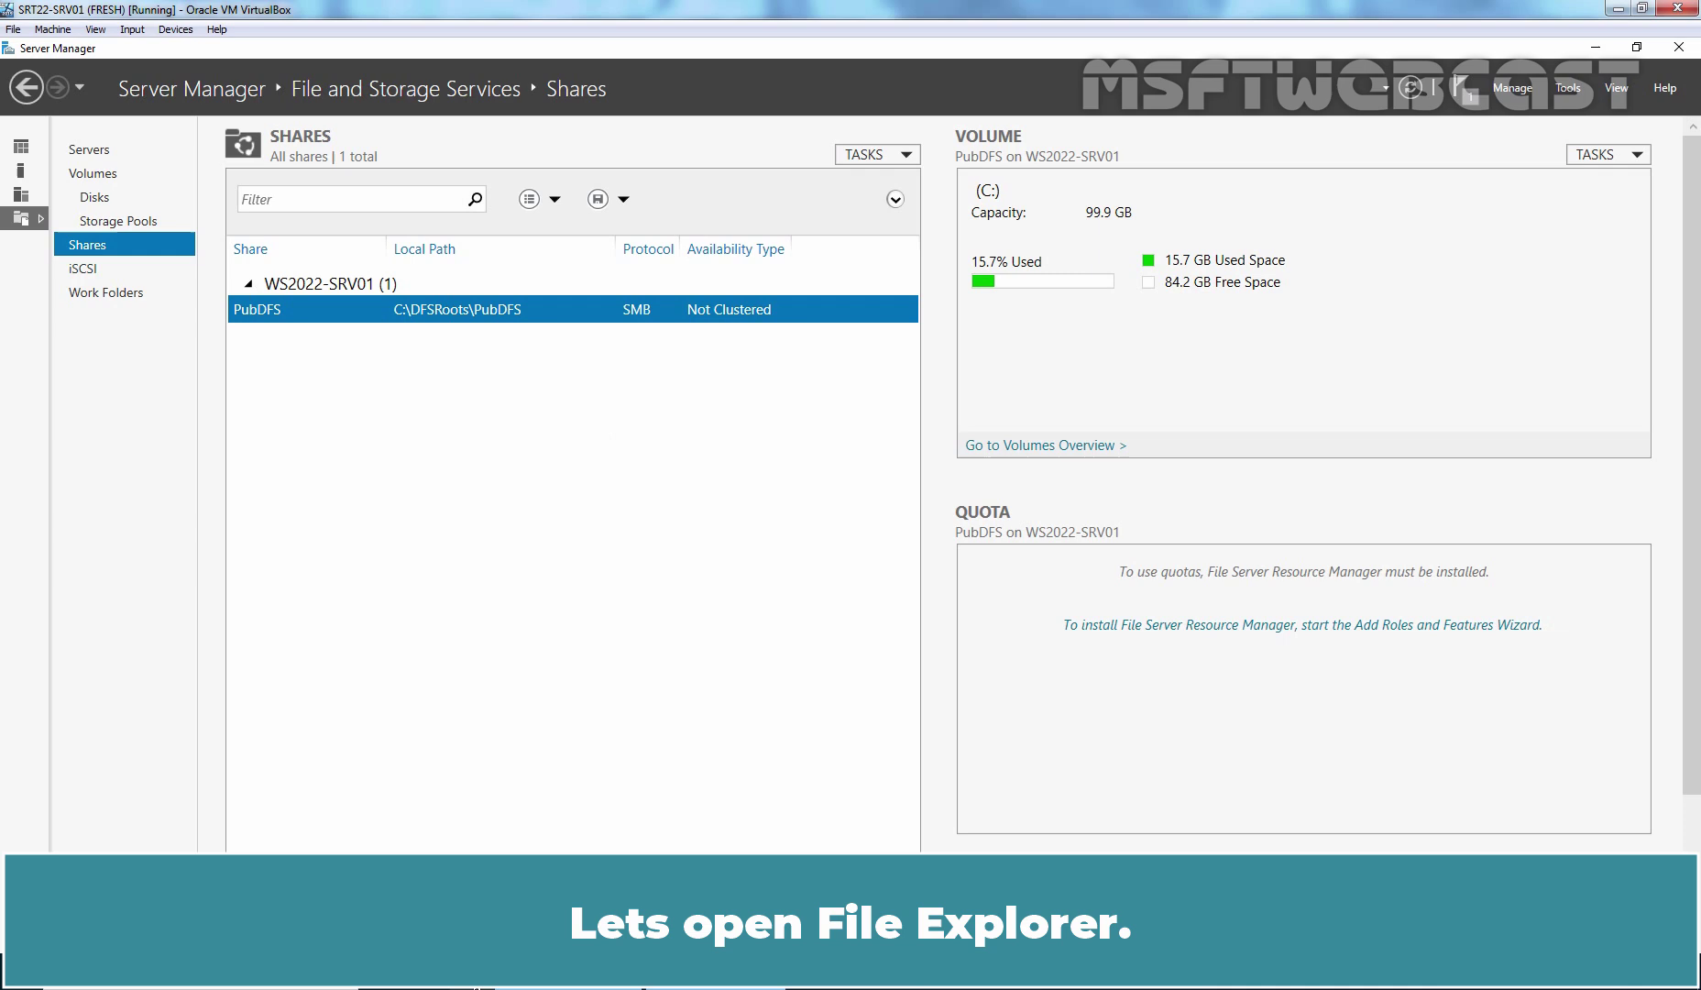
# Step: In File Explorer, open New Volume (D:) under This PC and add a folder named Production Team
pyautogui.press('super+e')
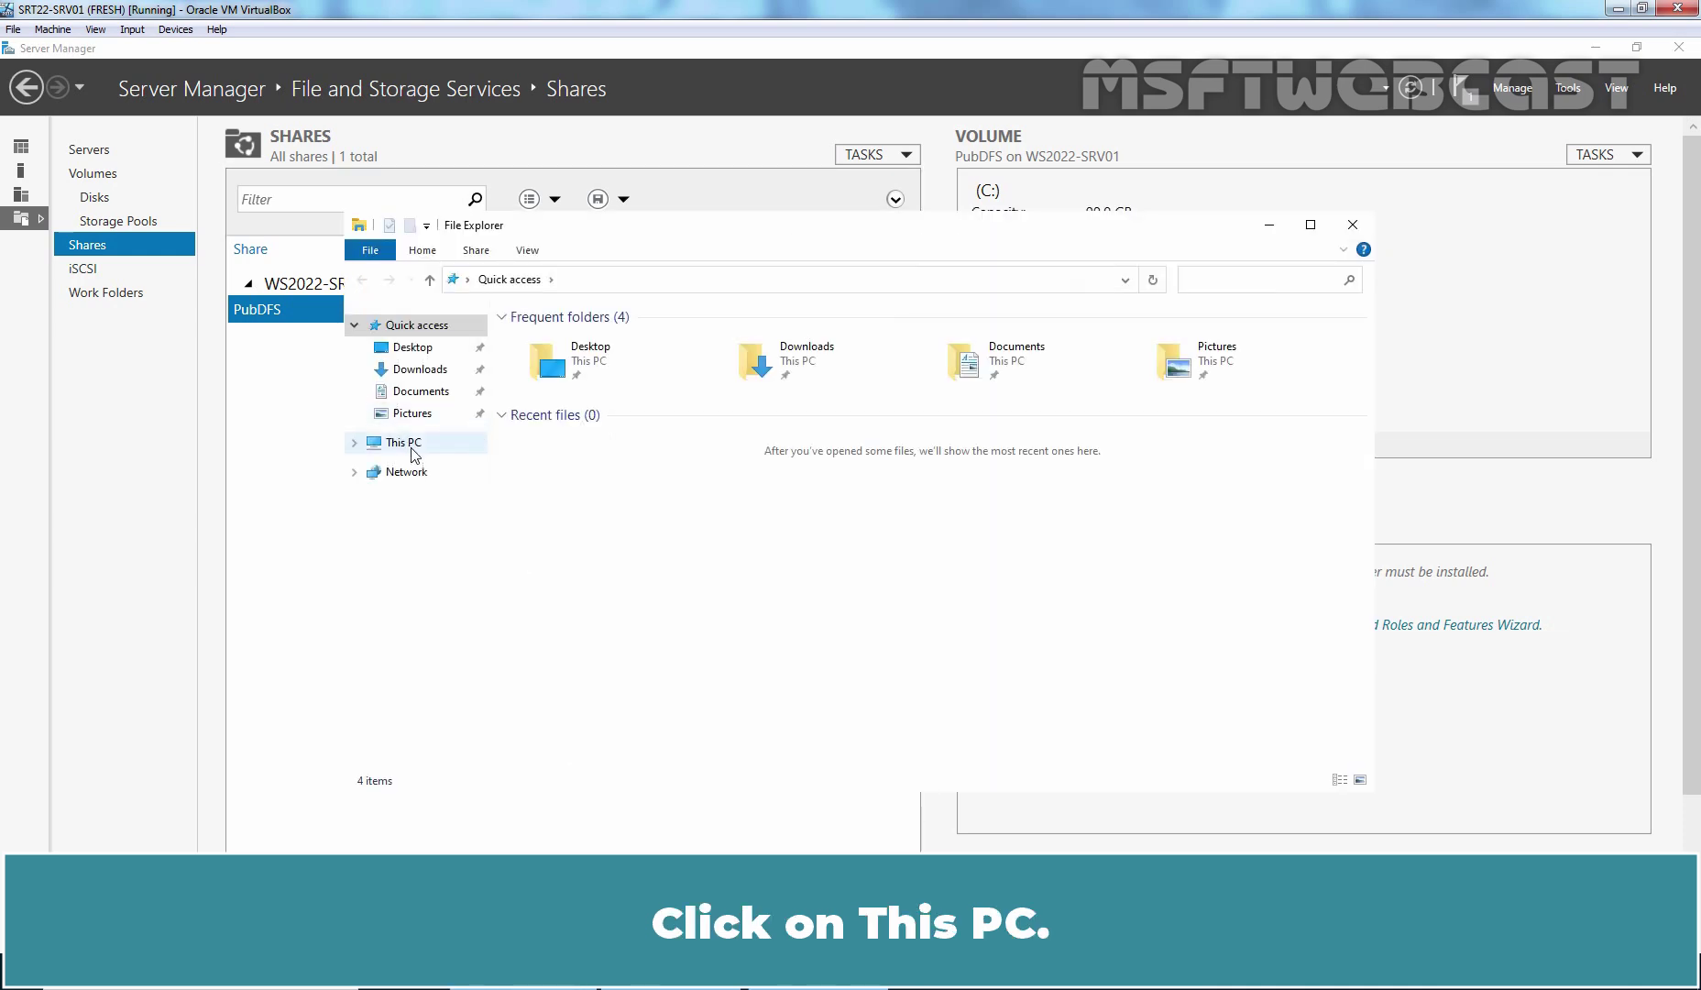
pyautogui.click(412, 445)
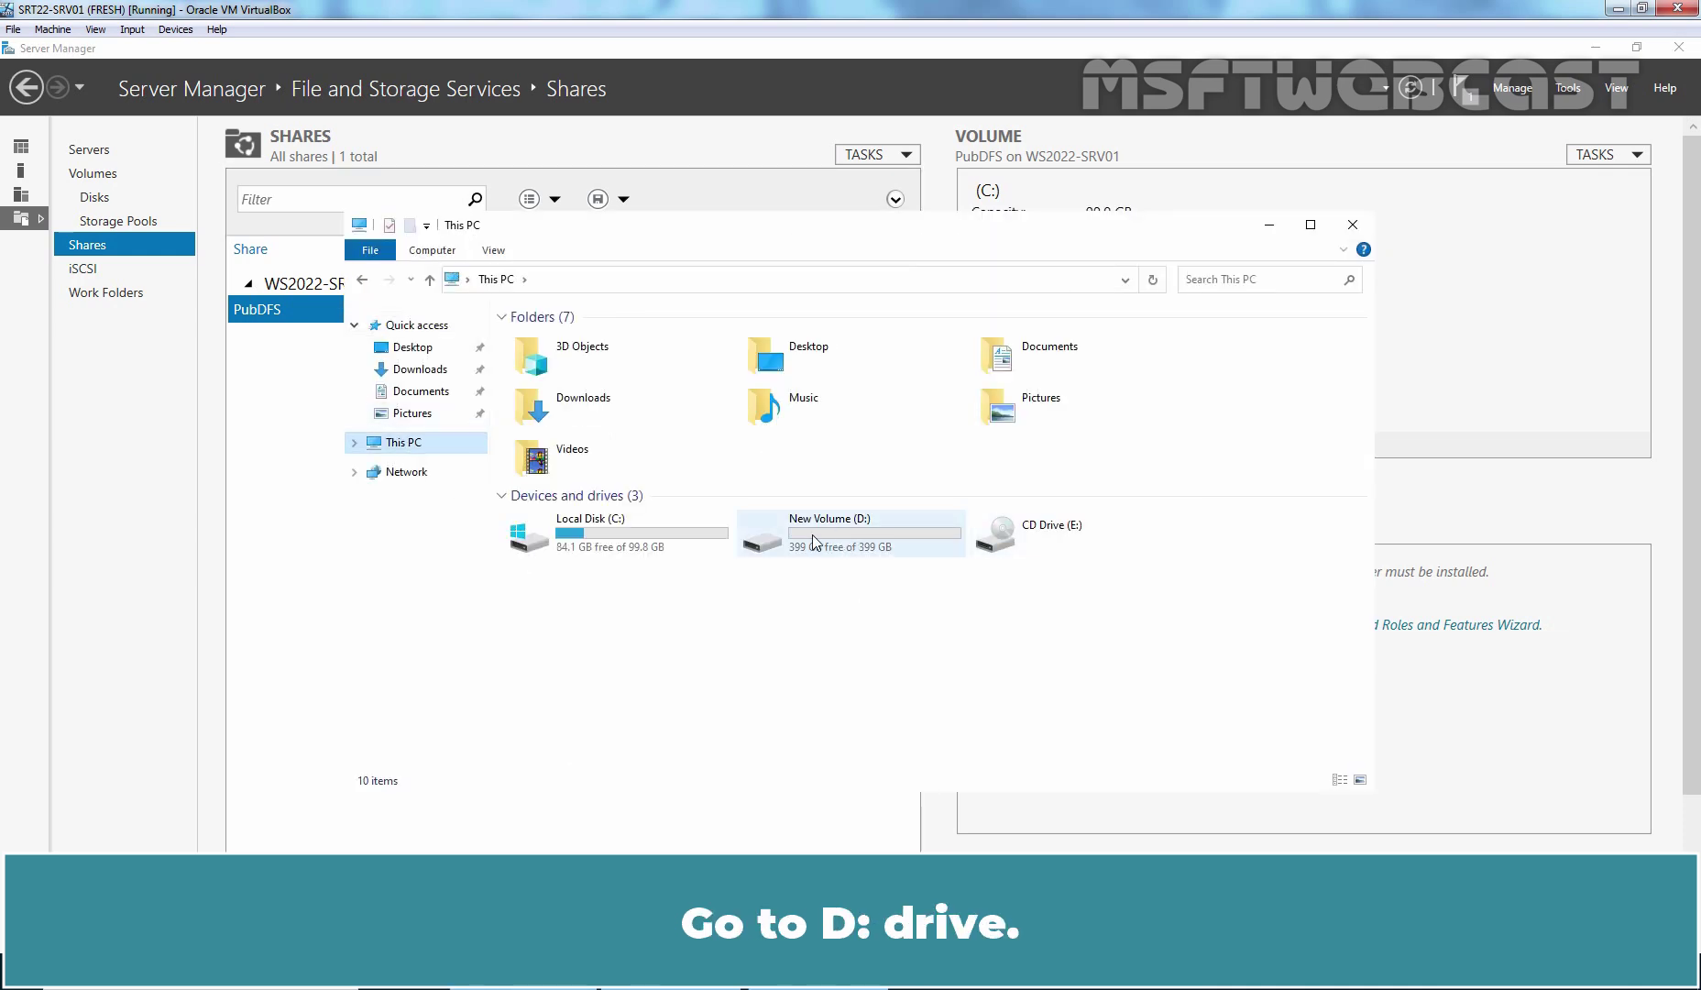
pyautogui.click(814, 542)
pyautogui.doubleClick(814, 541)
pyautogui.hotkey('ctrl', 'shift', 'n')
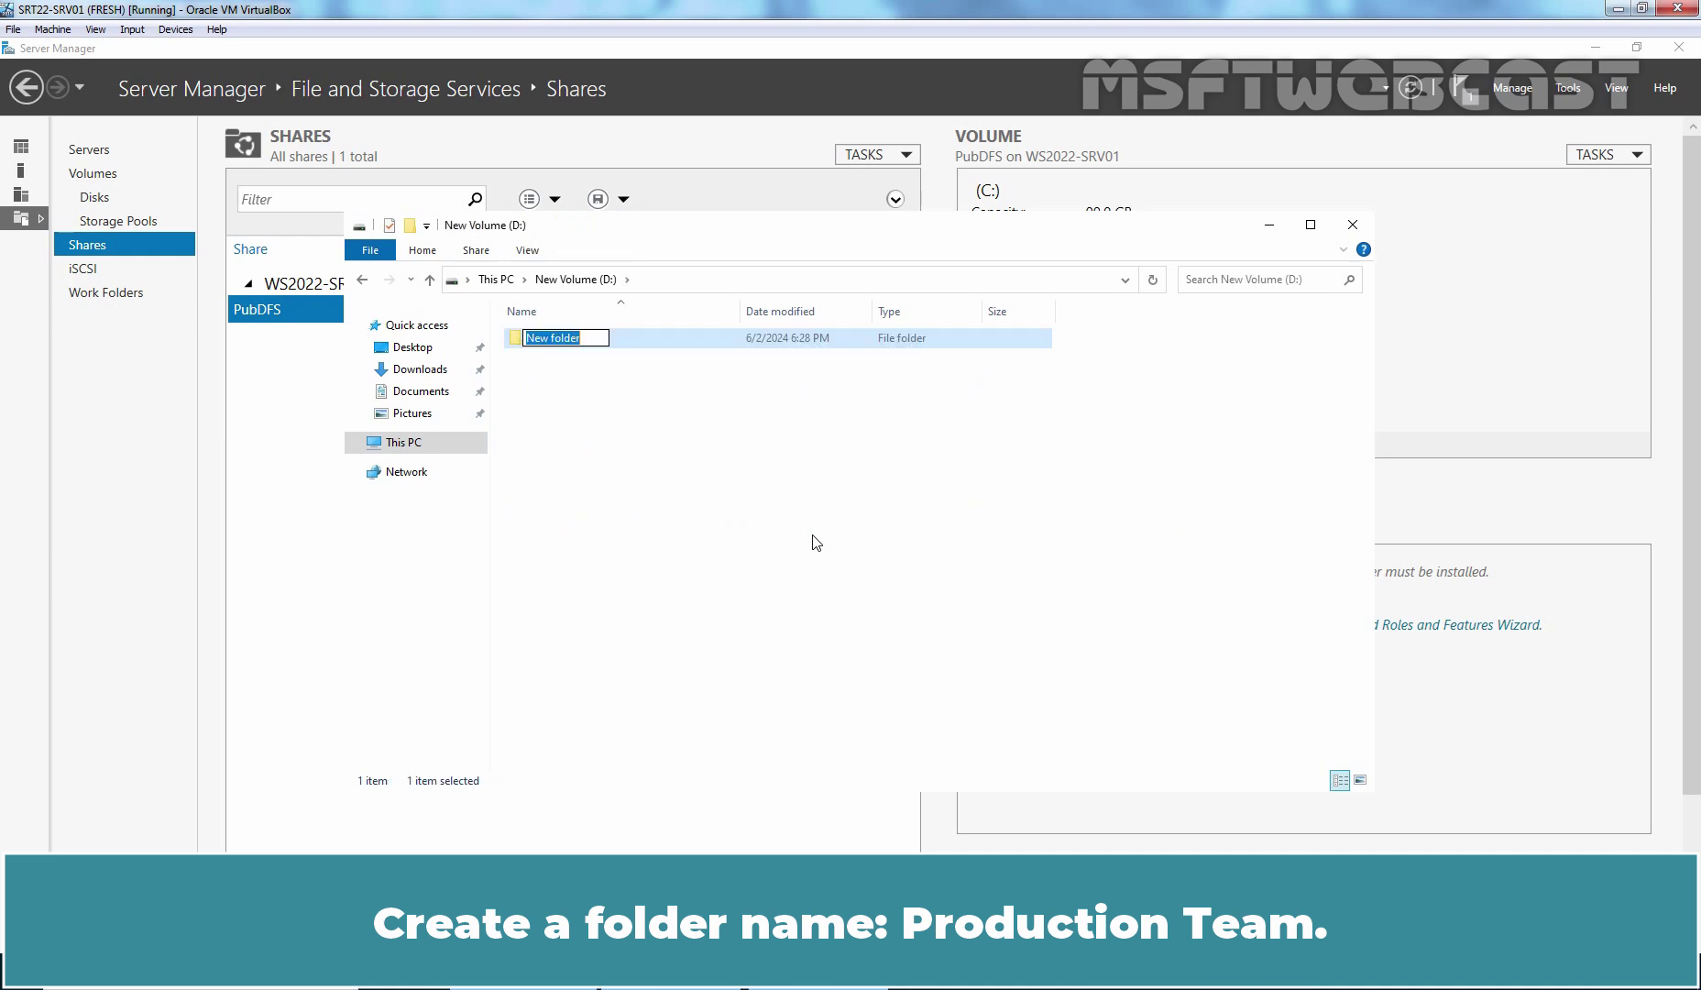
pyautogui.write('Production Team')
pyautogui.press('Return')
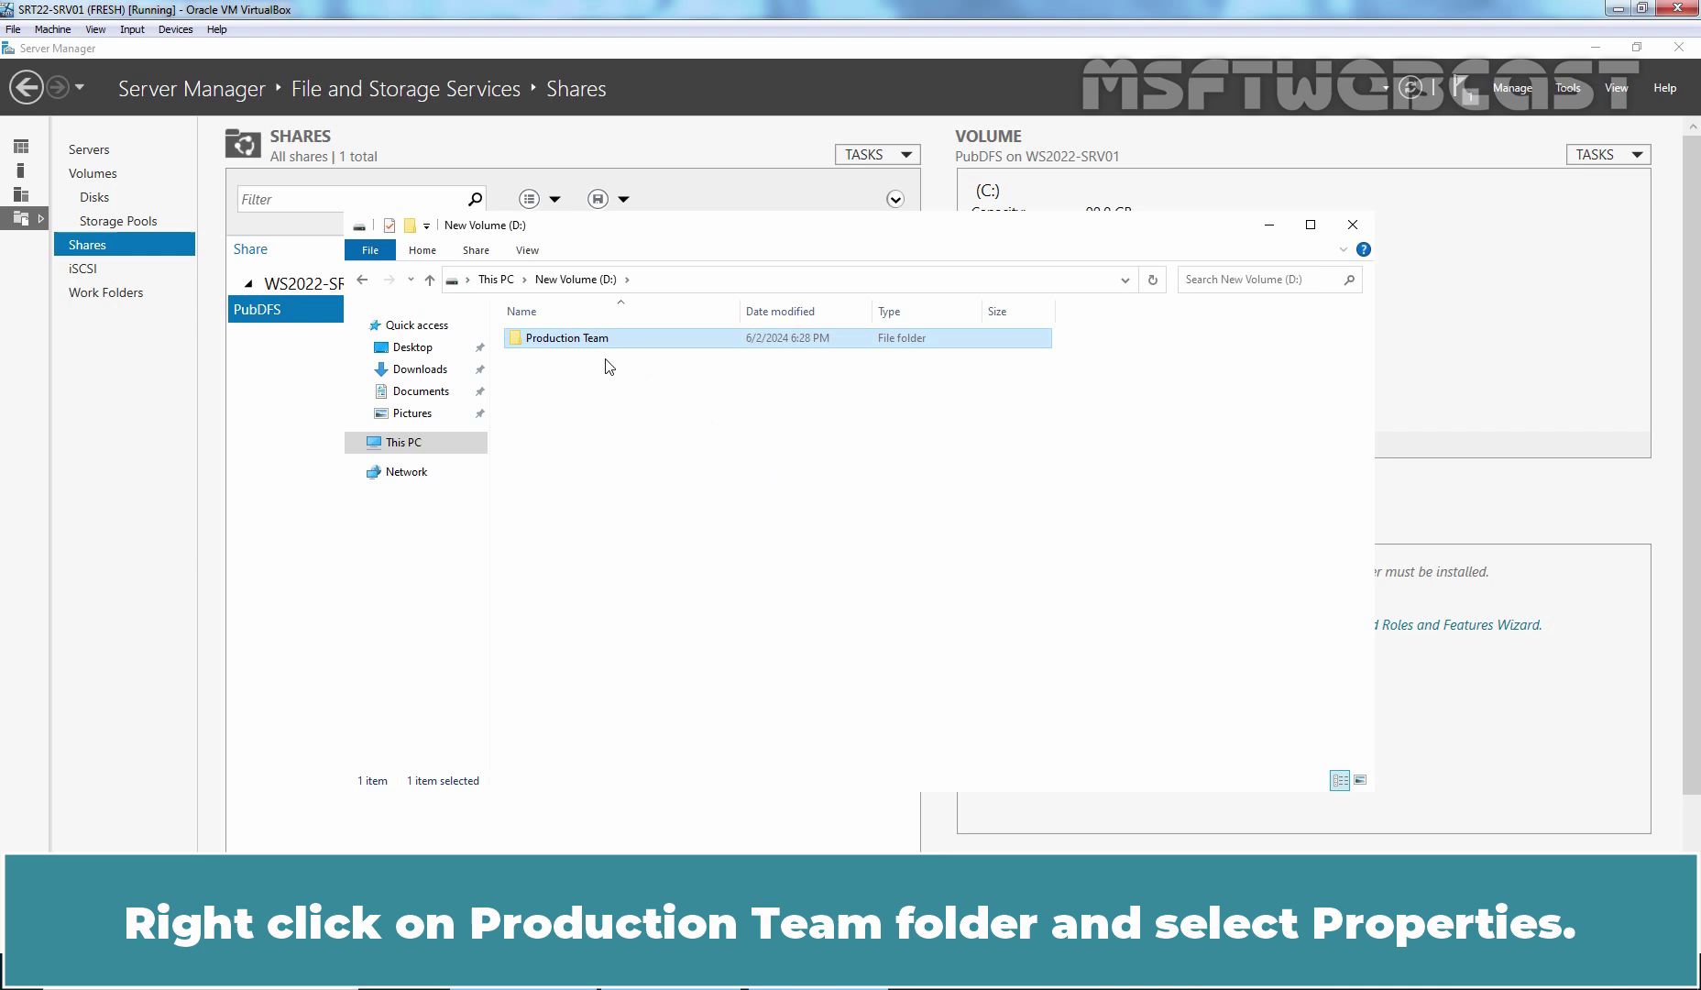
# Step: Turn on advanced sharing for Production Team under the share name ProductionTeam
pyautogui.rightClick(591, 339)
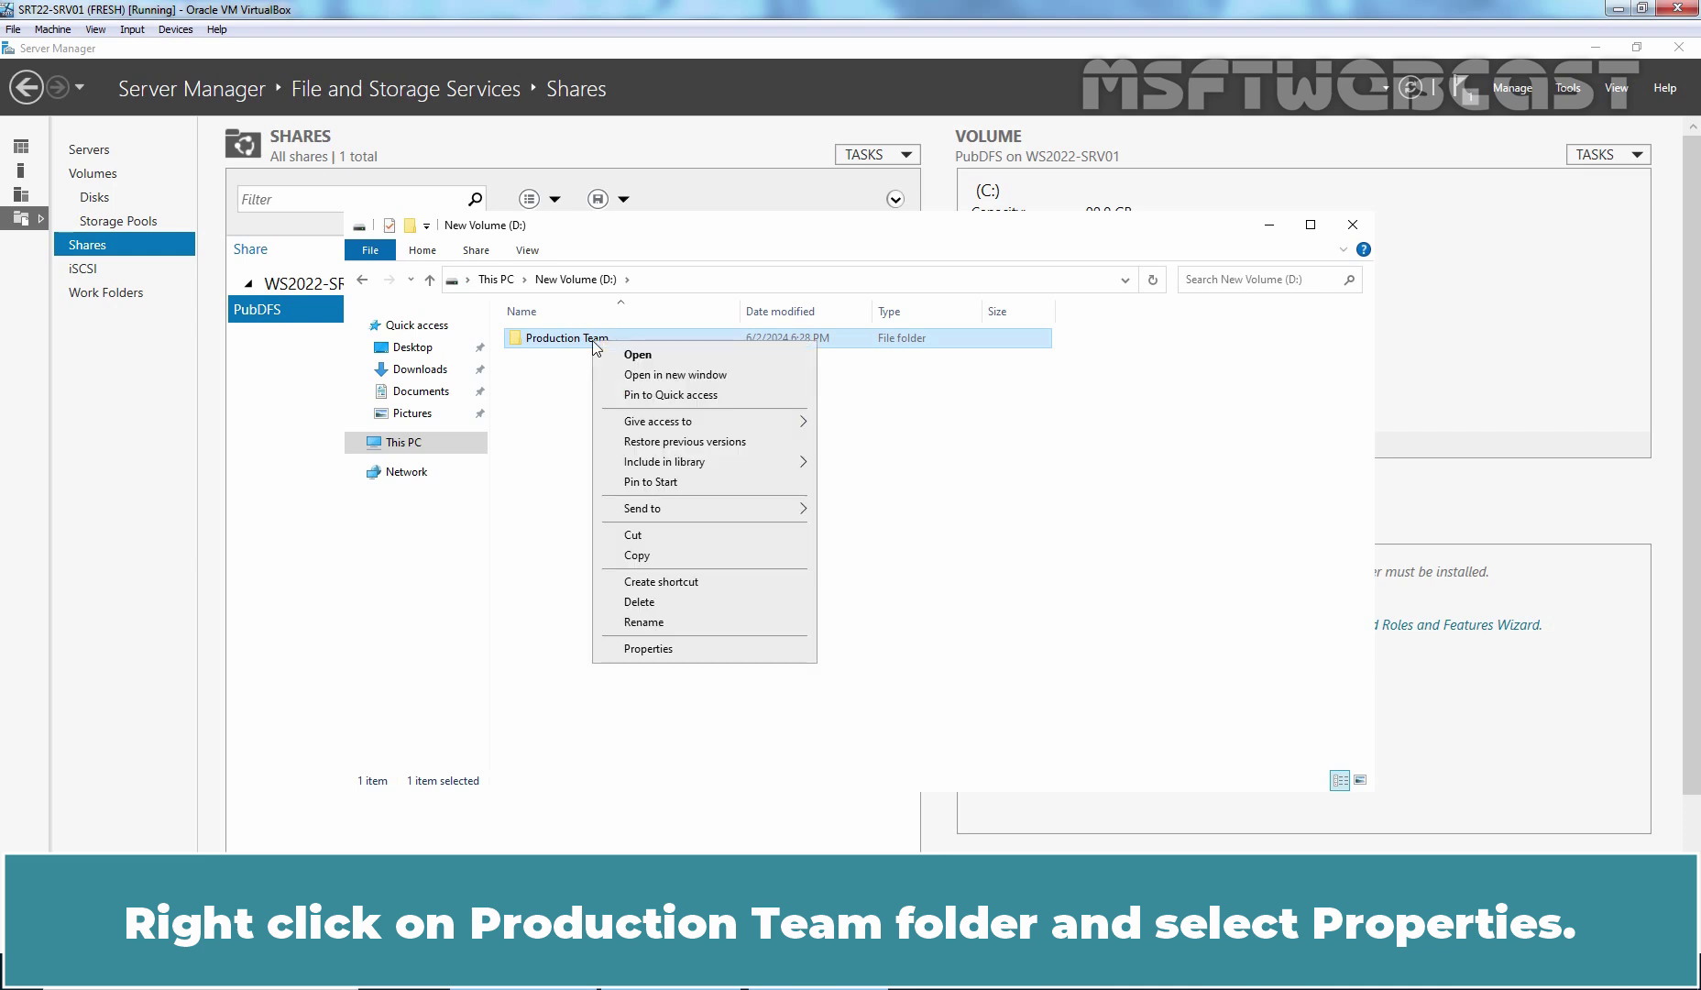
pyautogui.click(668, 651)
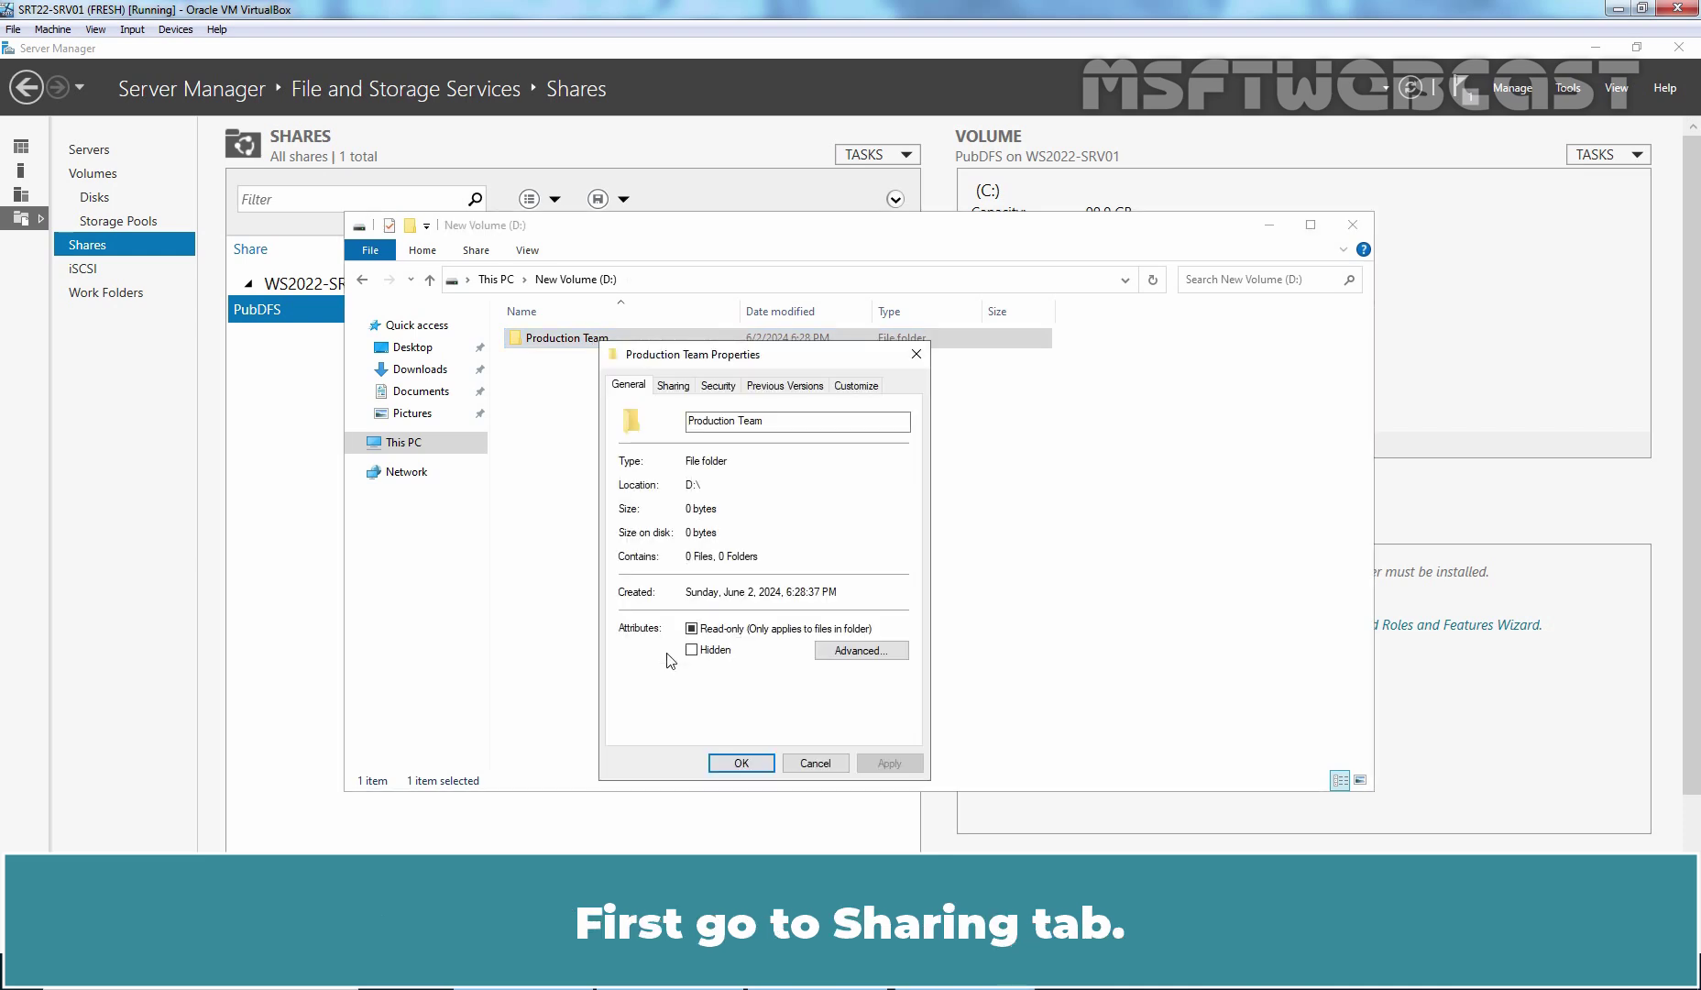
pyautogui.click(673, 385)
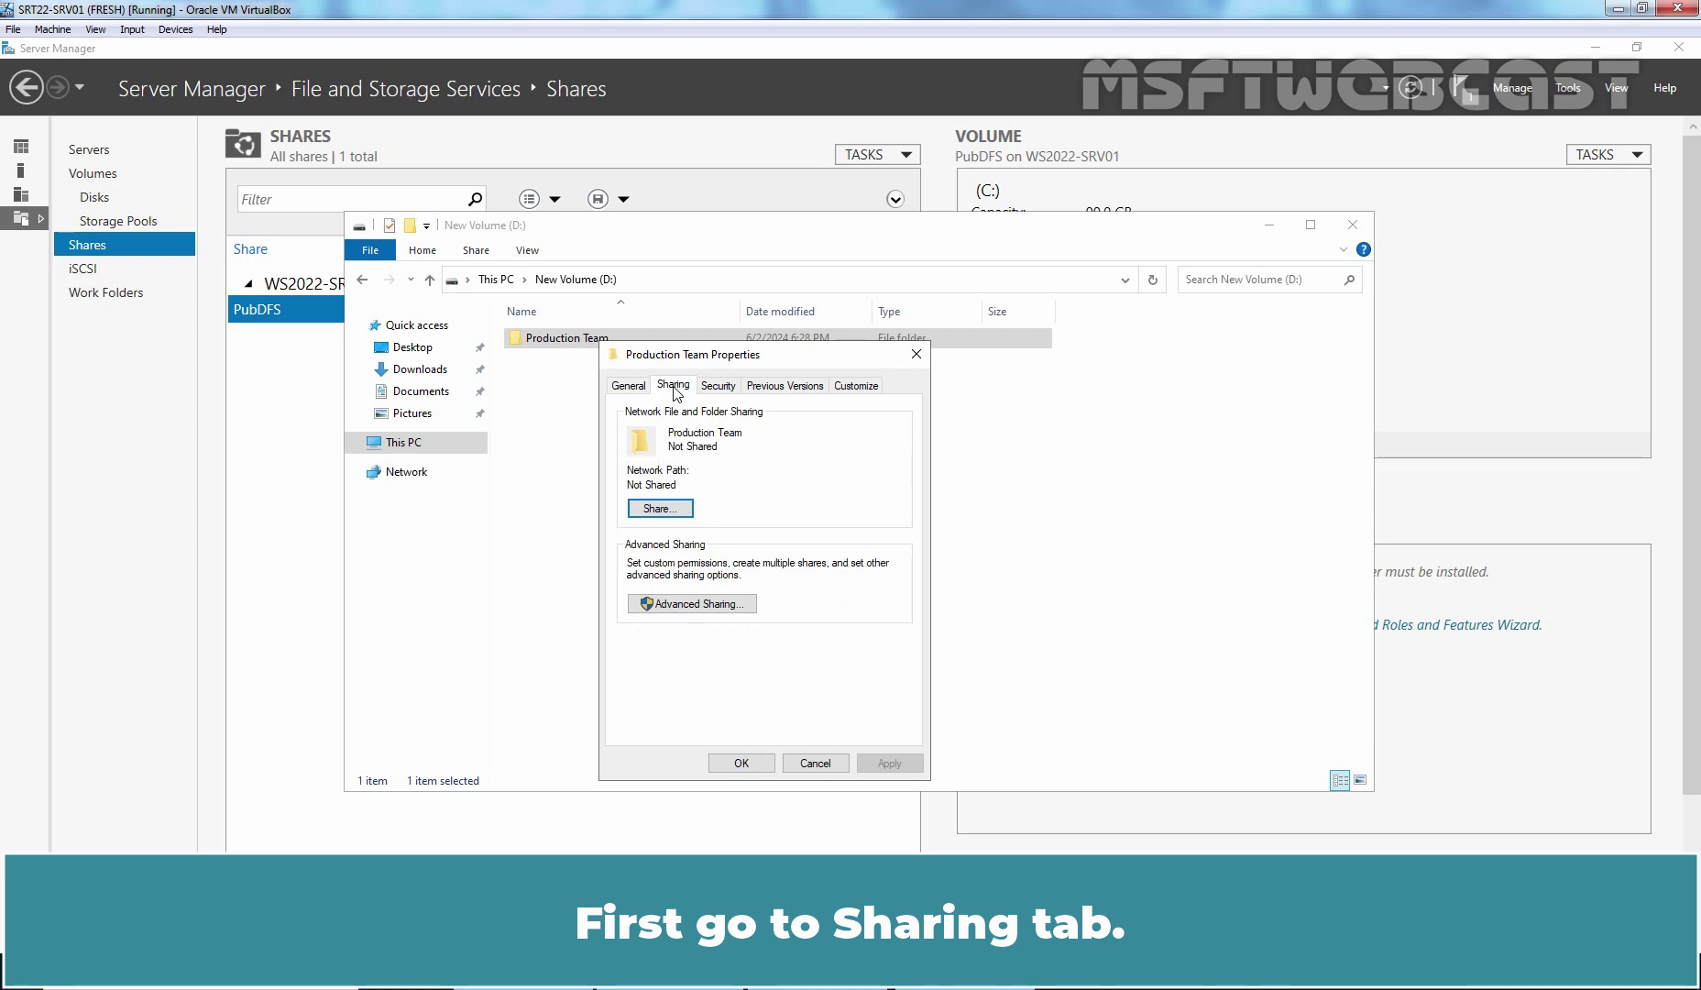
pyautogui.click(689, 605)
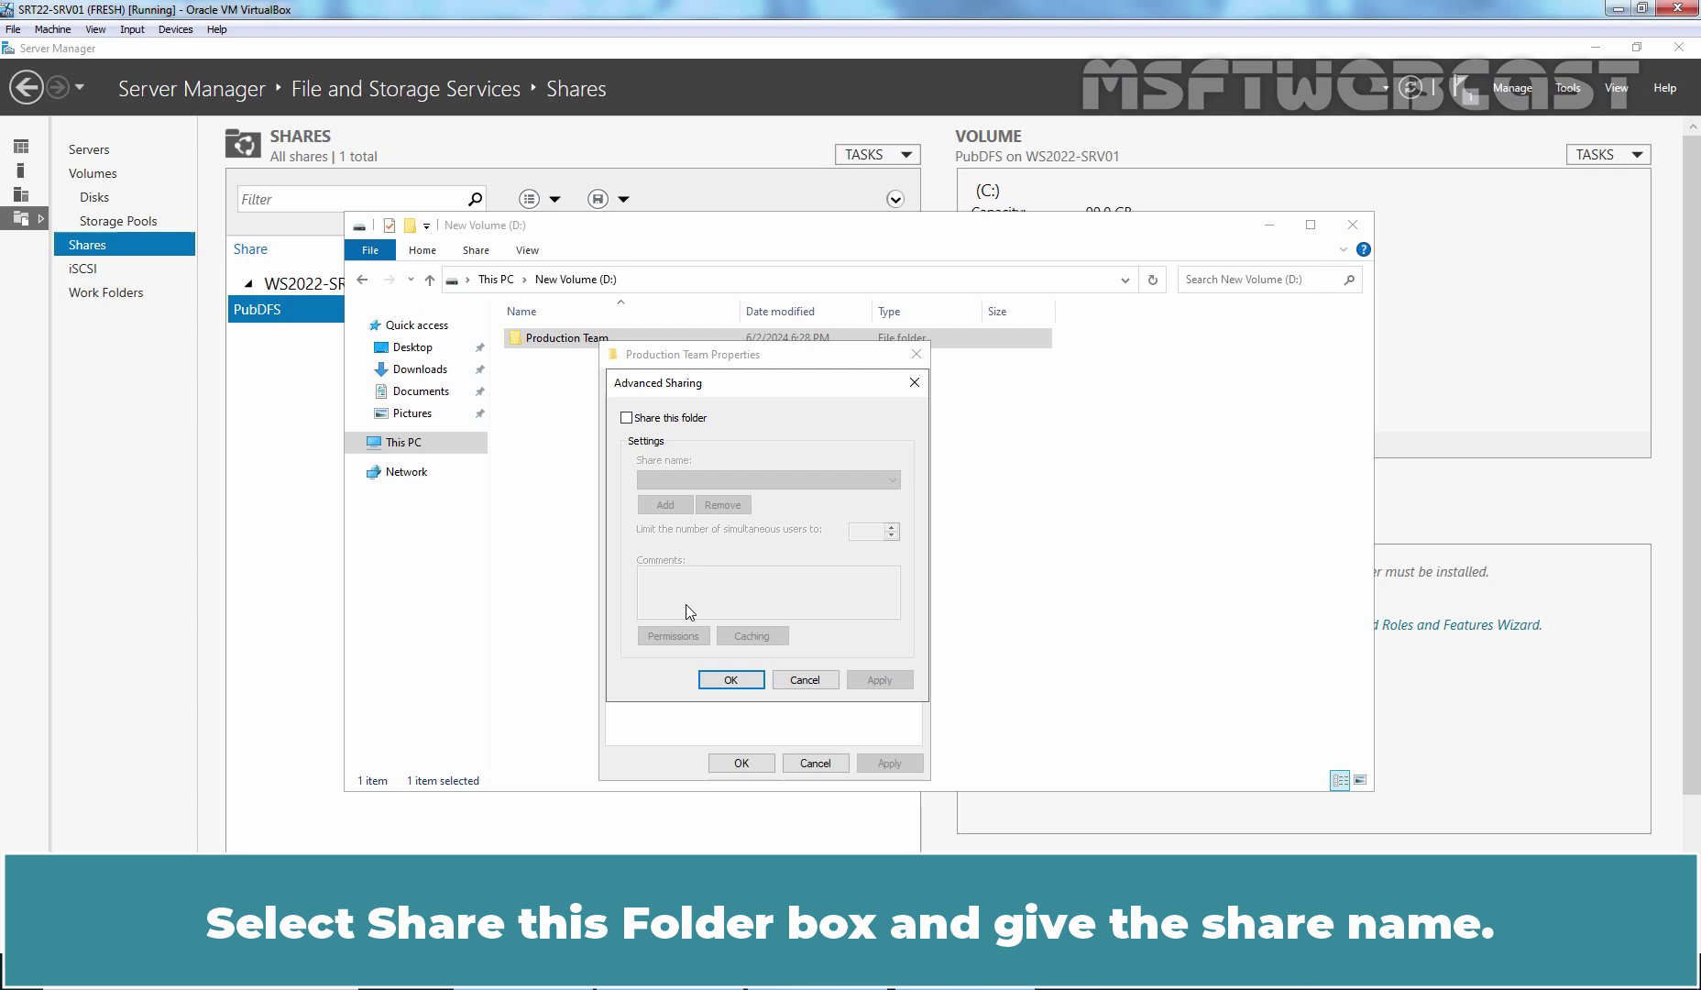
pyautogui.click(646, 418)
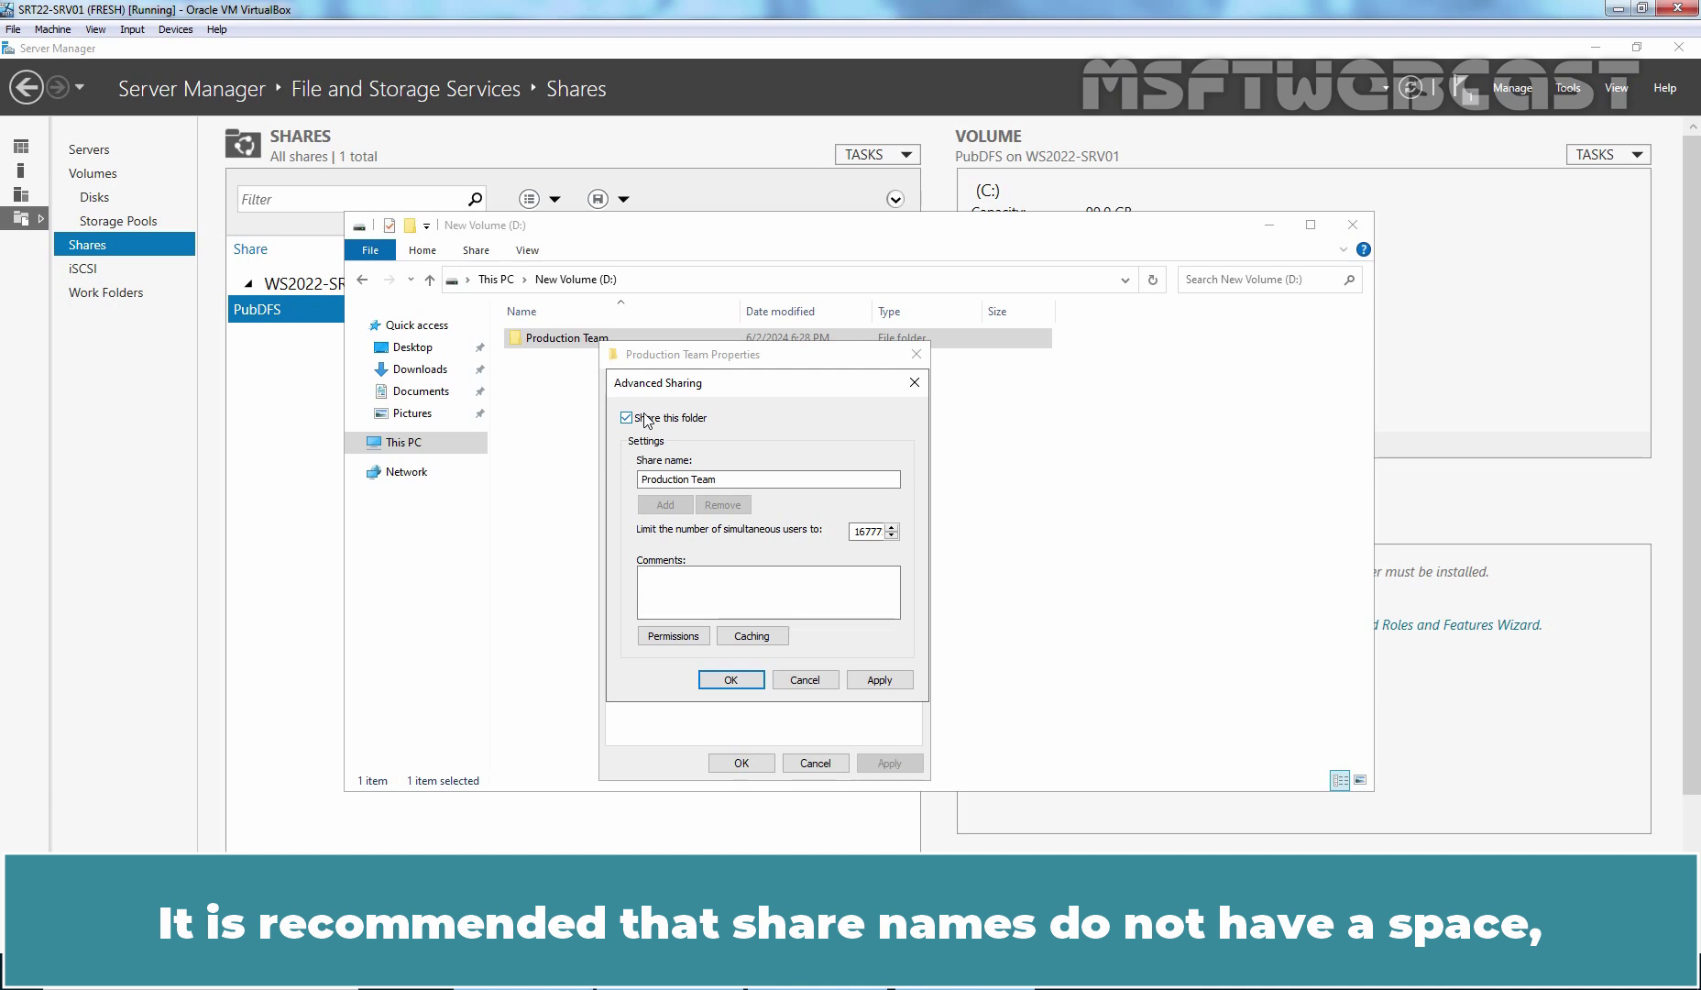
pyautogui.click(698, 480)
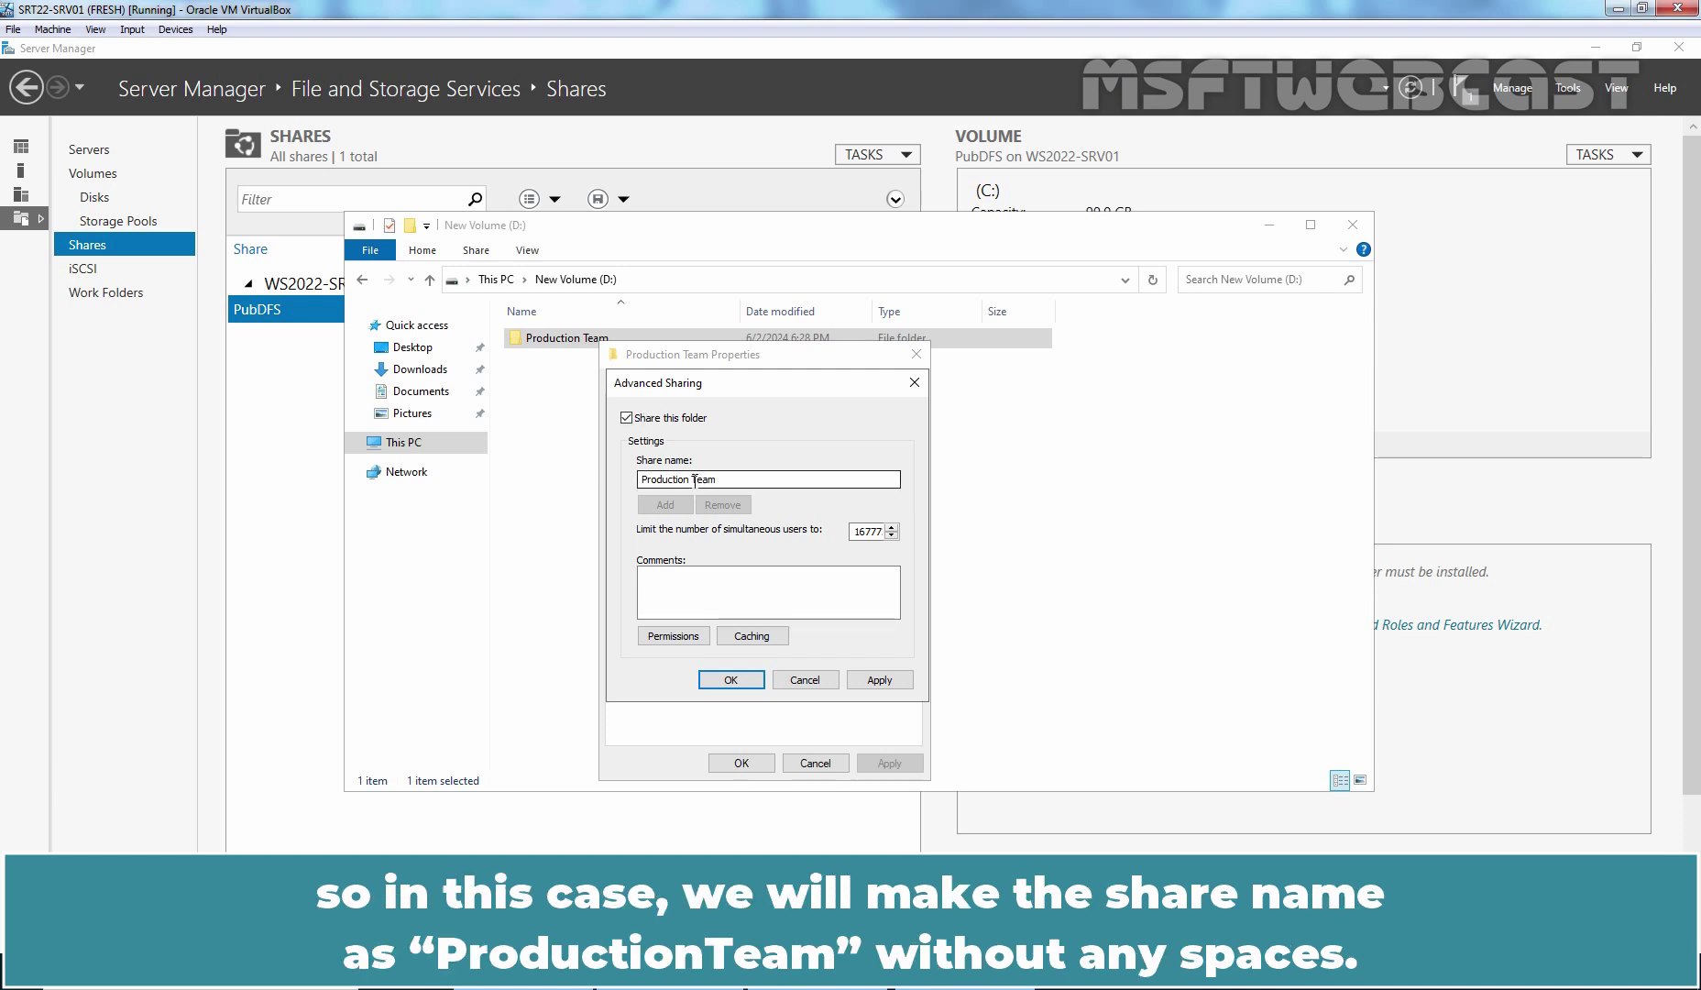
pyautogui.press('BackSpace')
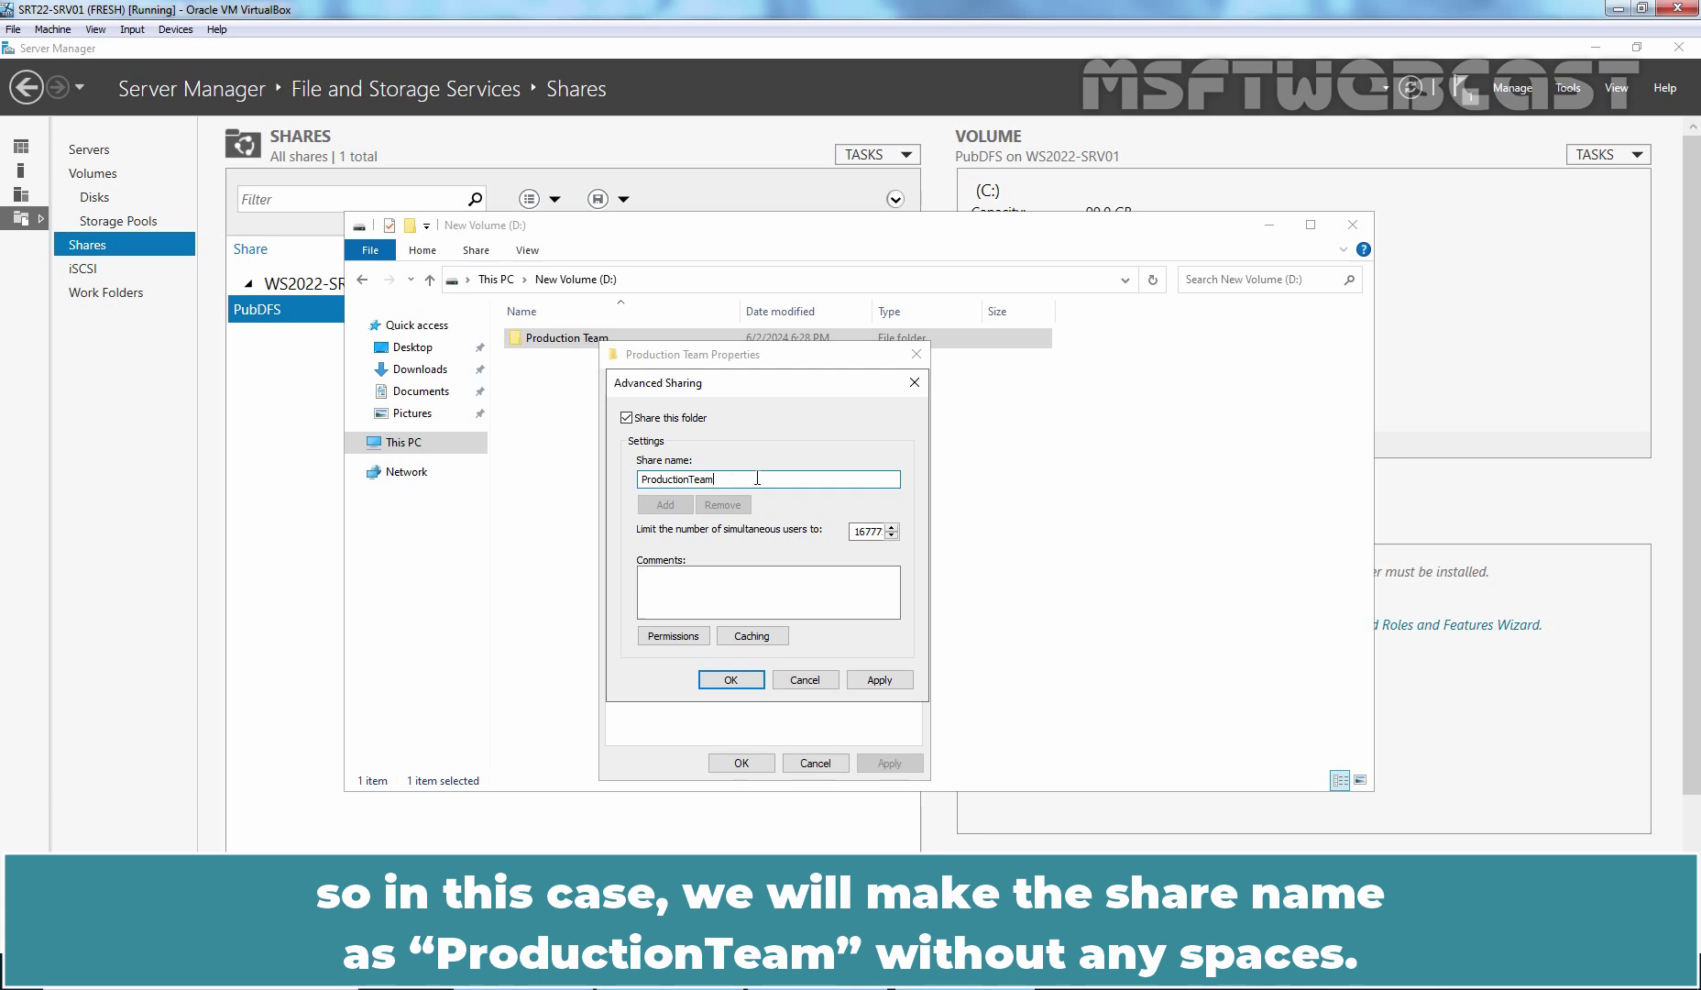
# Step: Give Everyone Full Control share permission and apply the sharing settings
pyautogui.click(671, 636)
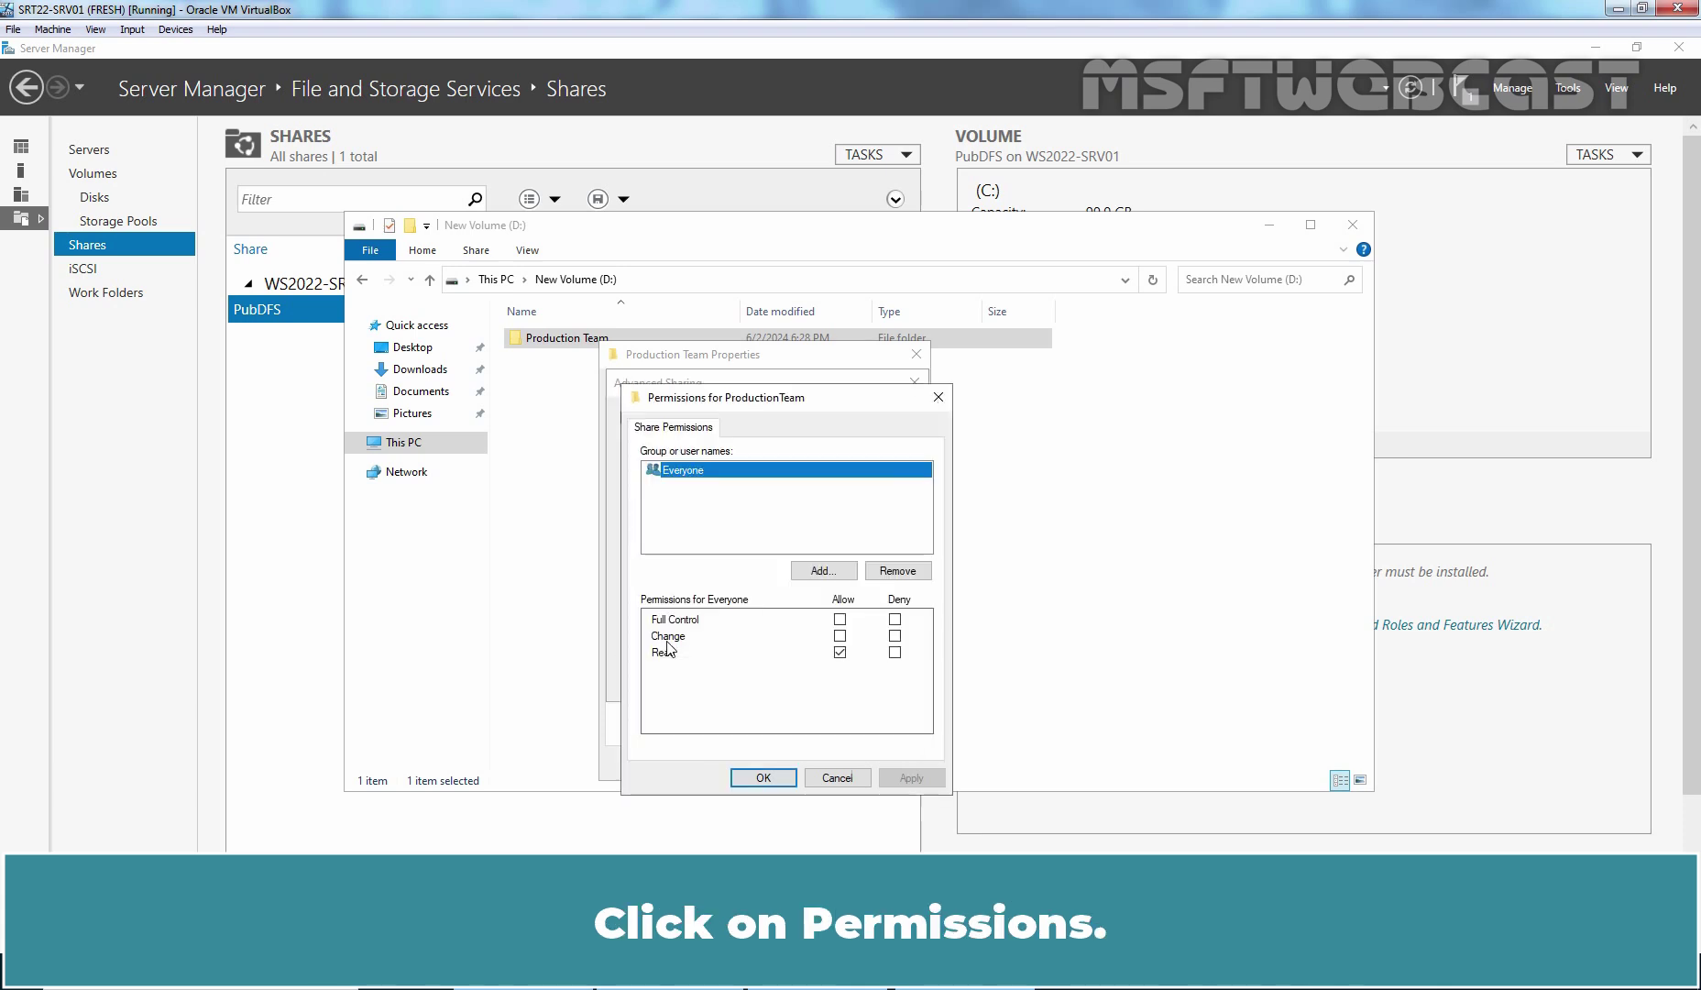
pyautogui.click(840, 620)
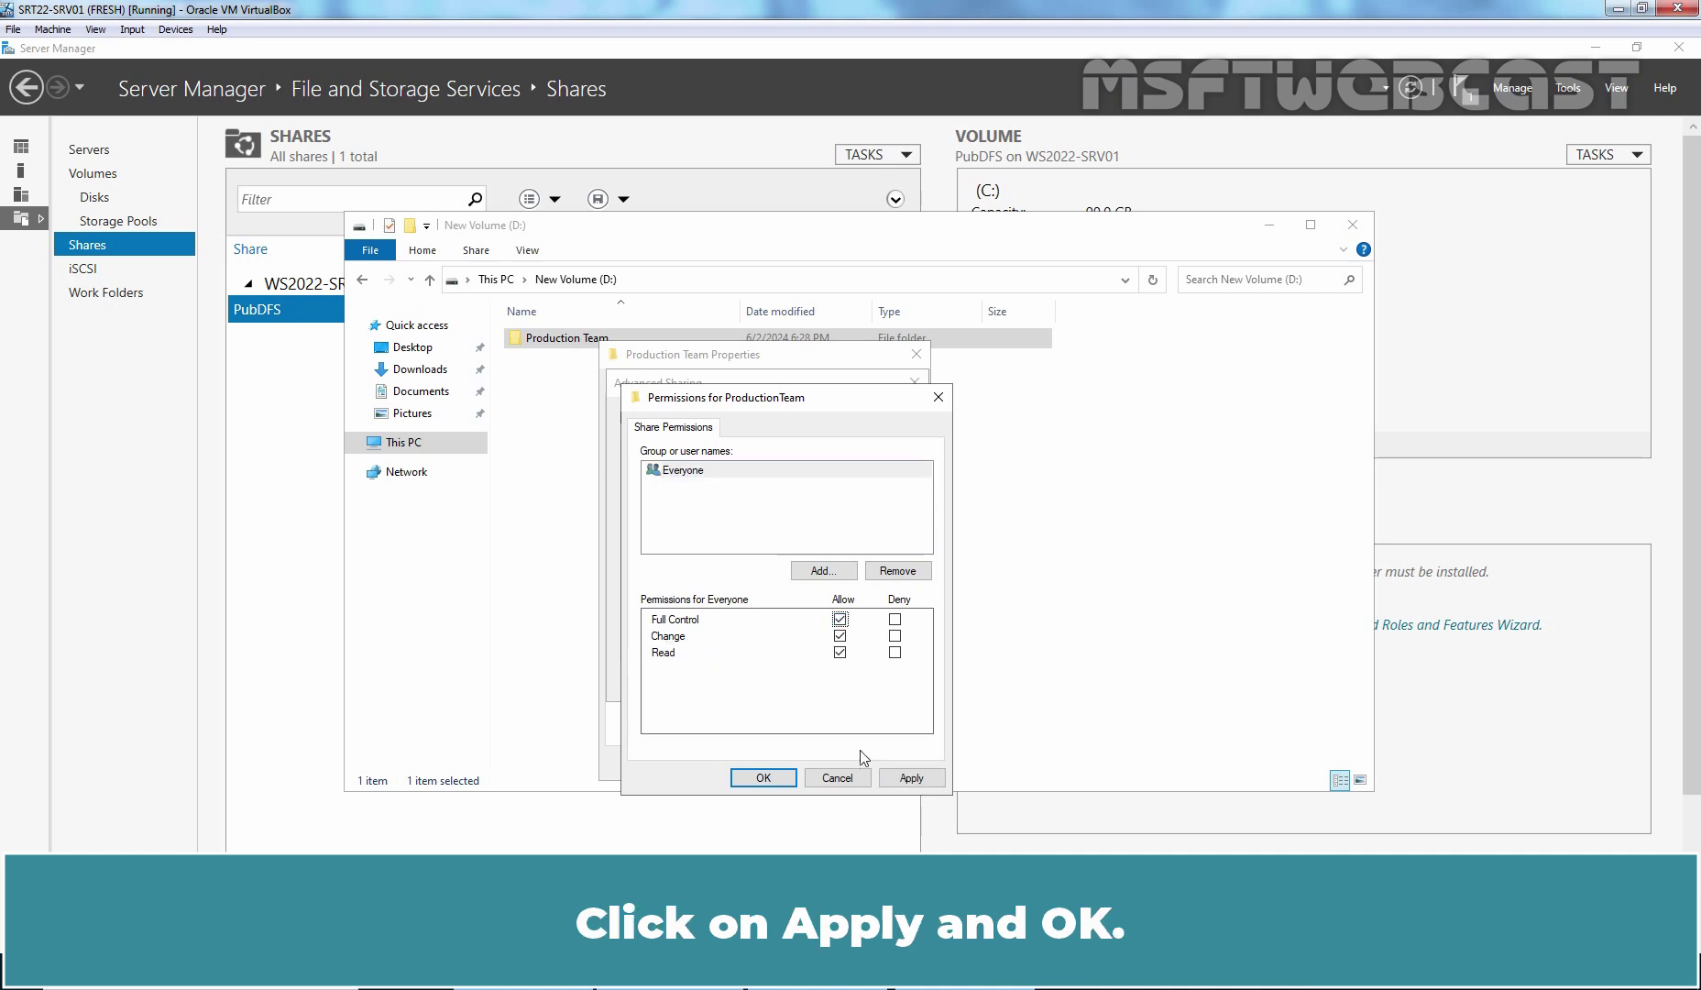
pyautogui.click(911, 778)
pyautogui.click(775, 782)
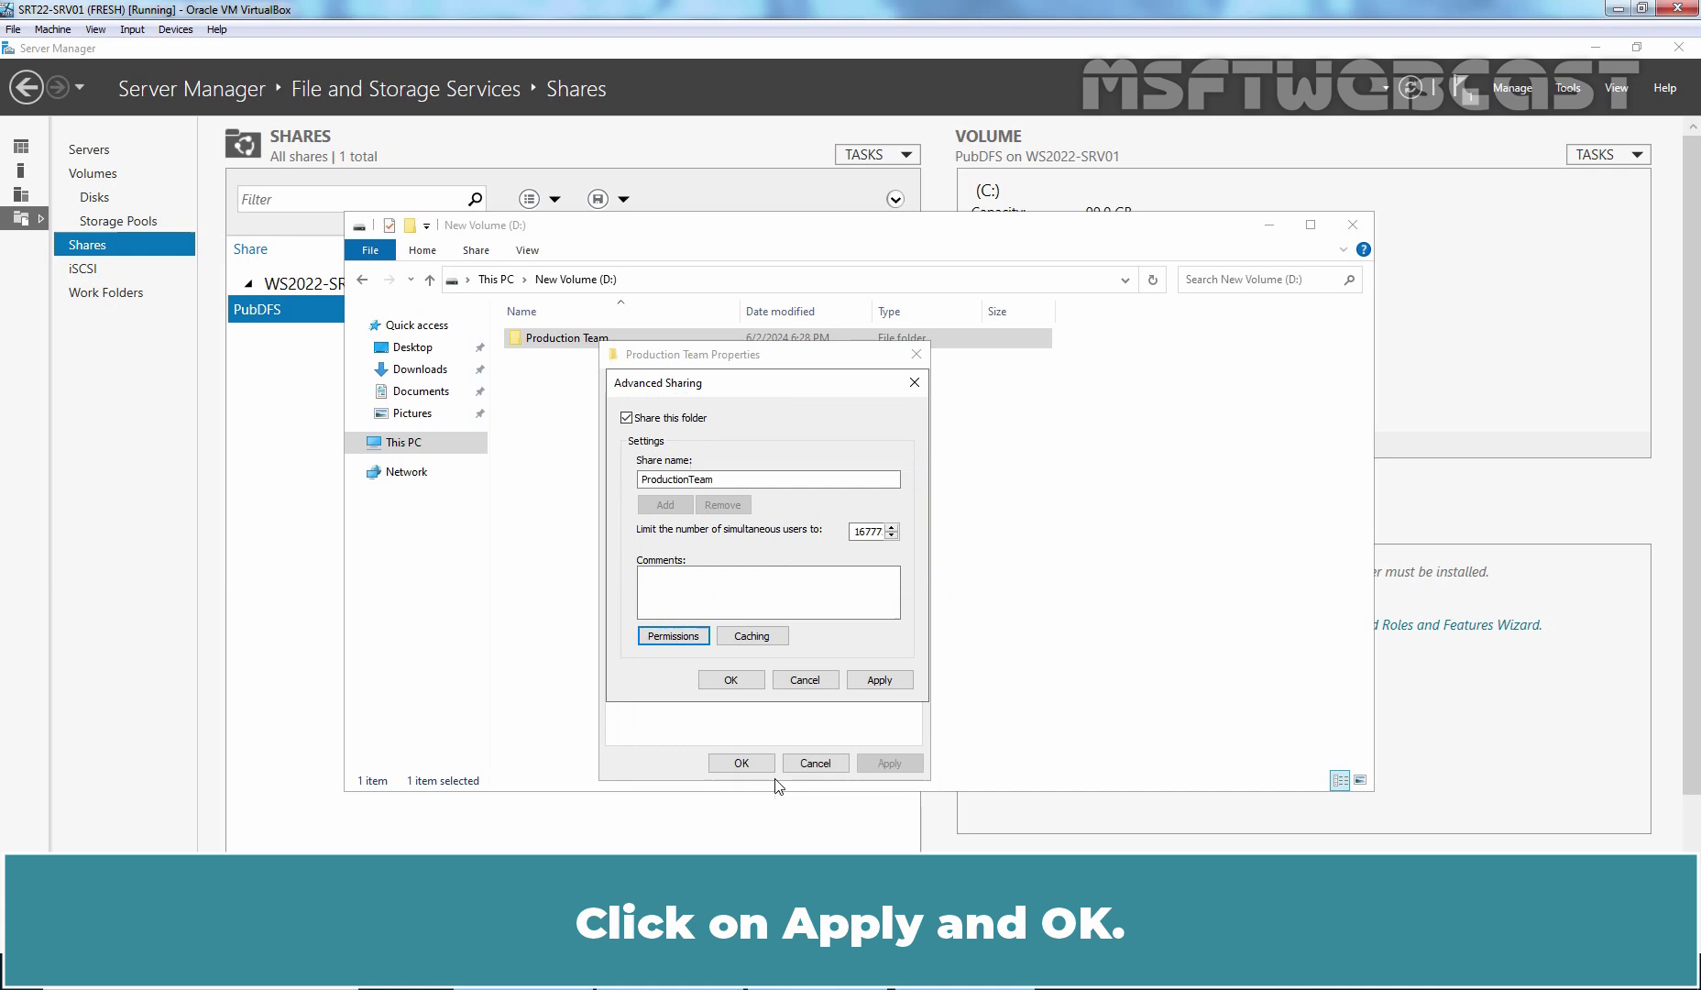
pyautogui.click(888, 684)
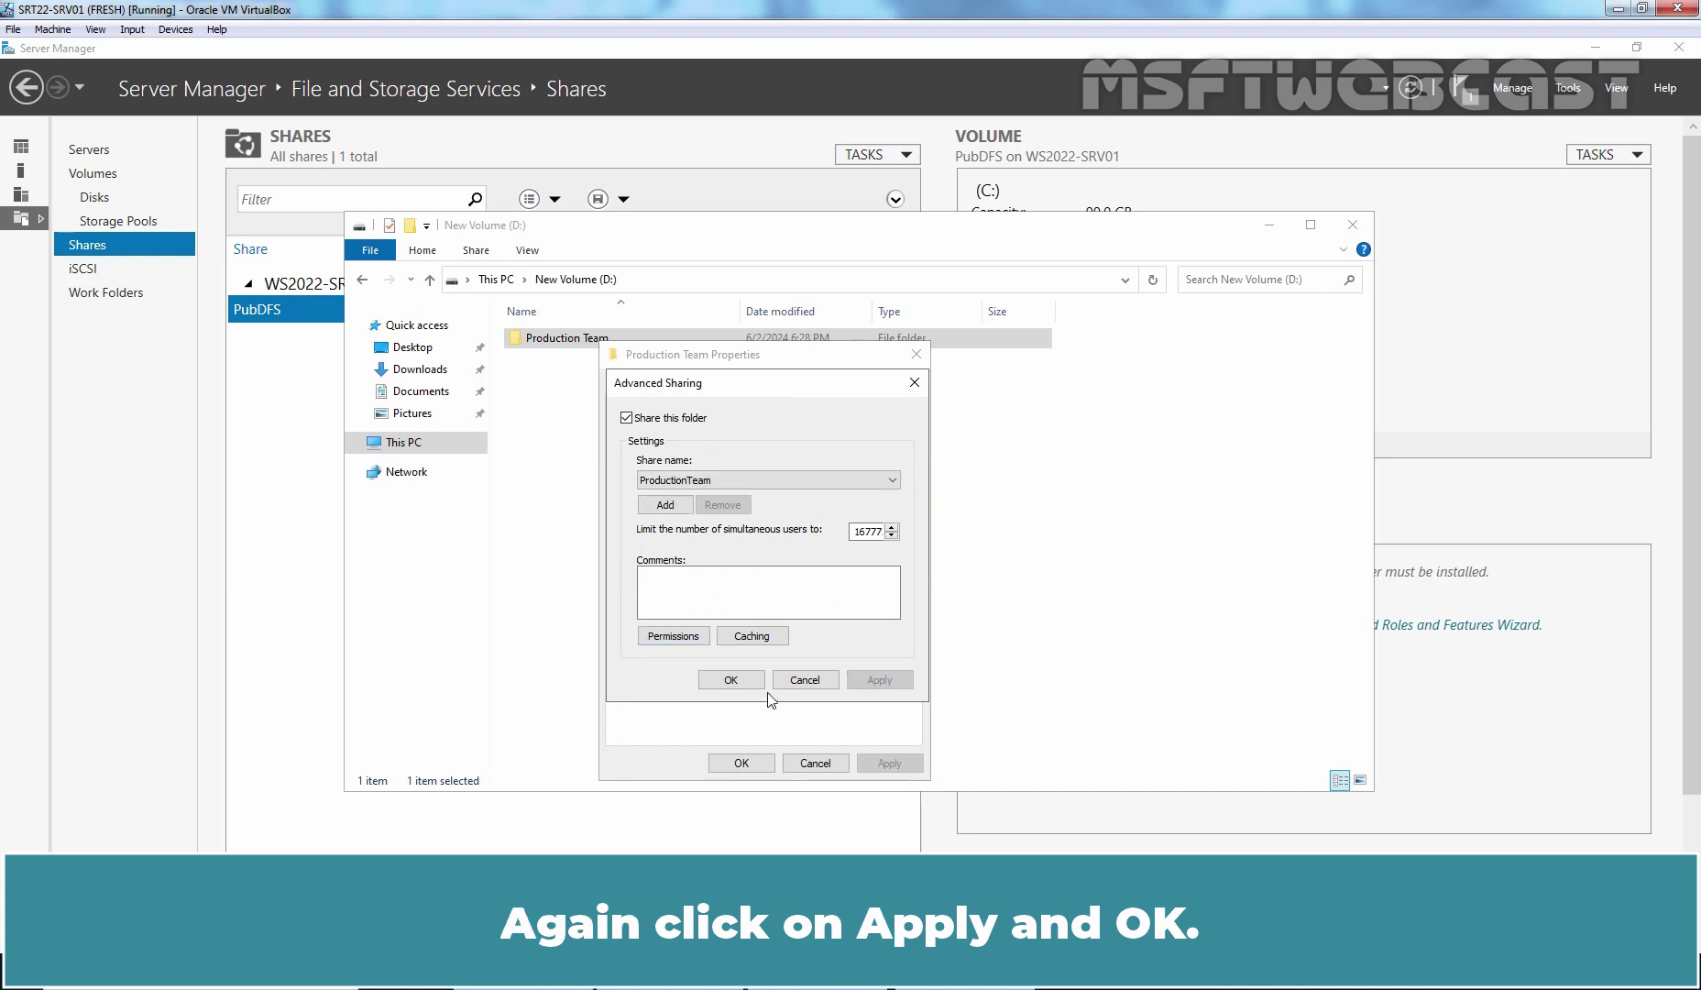
pyautogui.click(731, 681)
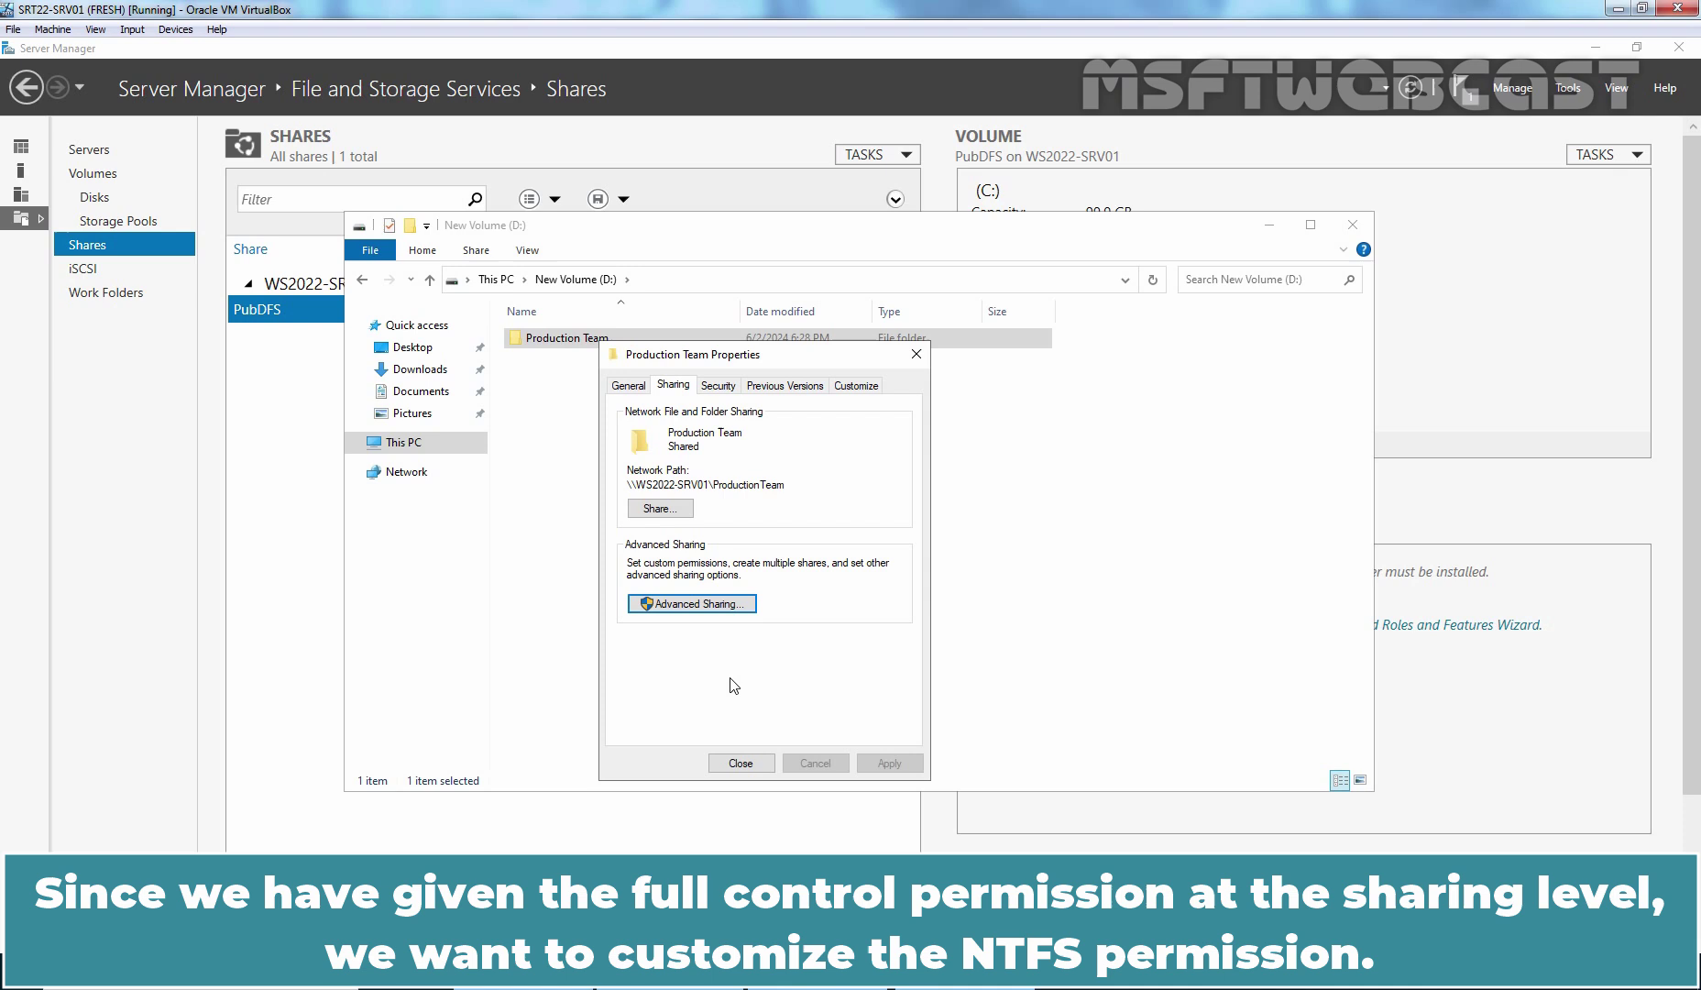
# Step: Disable permission inheritance on Production Team, converting inherited permissions to explicit entries
pyautogui.click(729, 384)
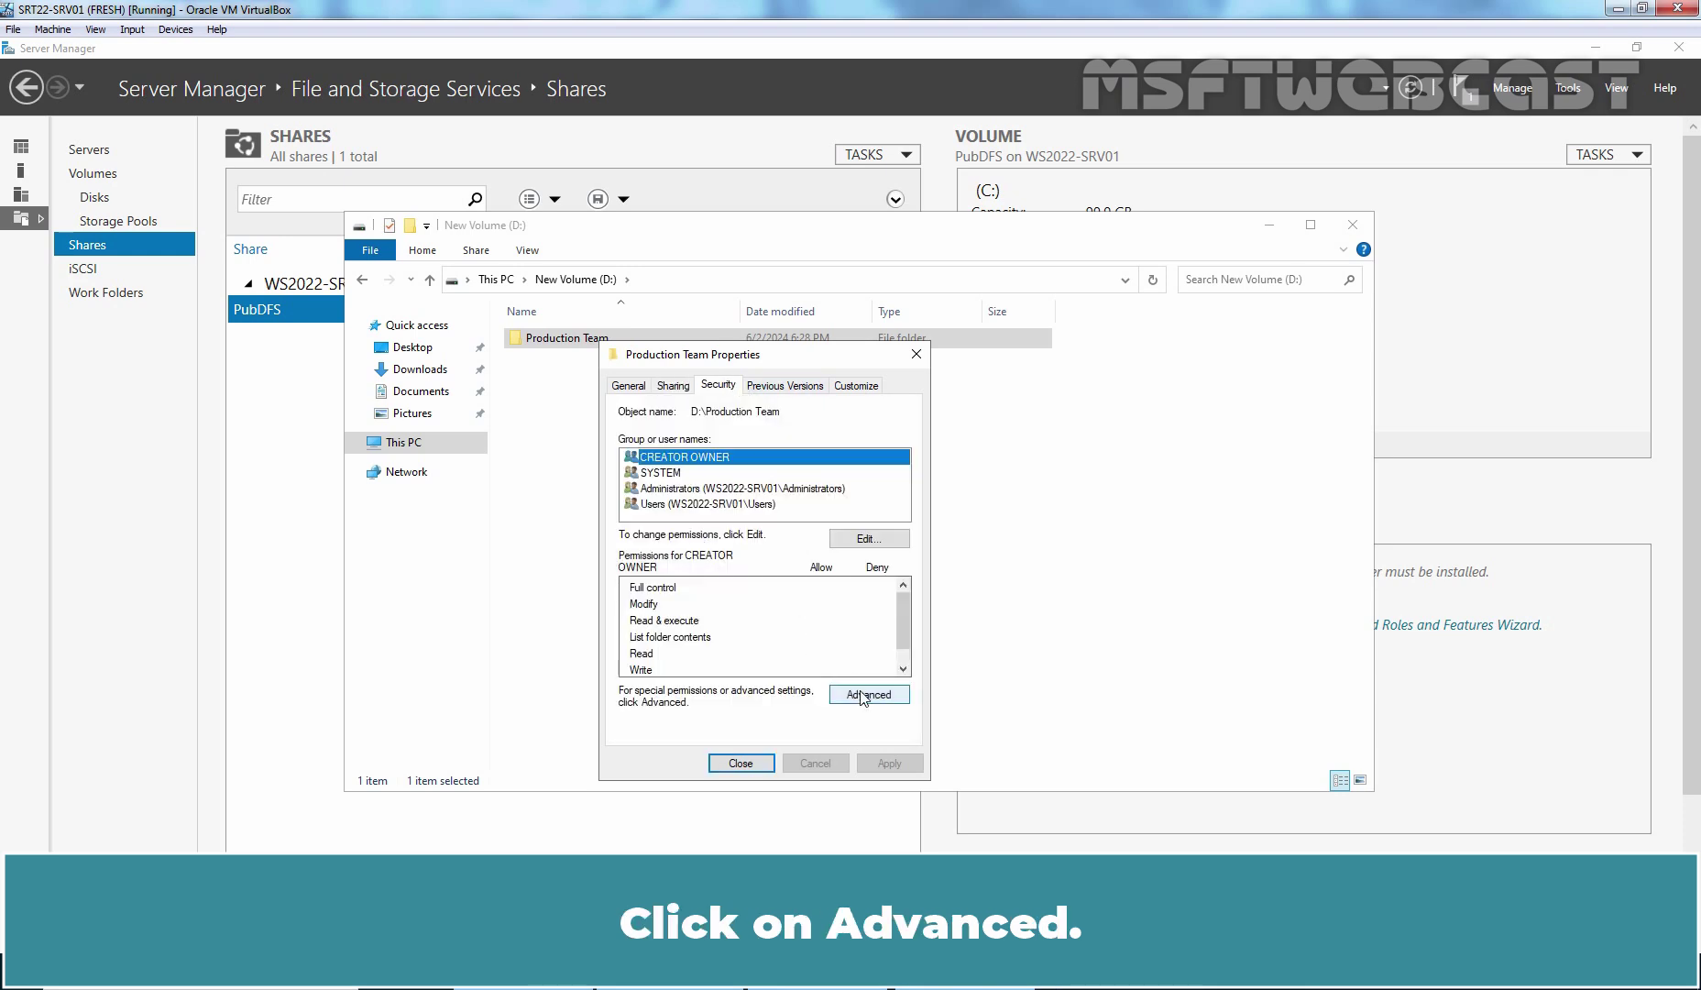
pyautogui.click(862, 695)
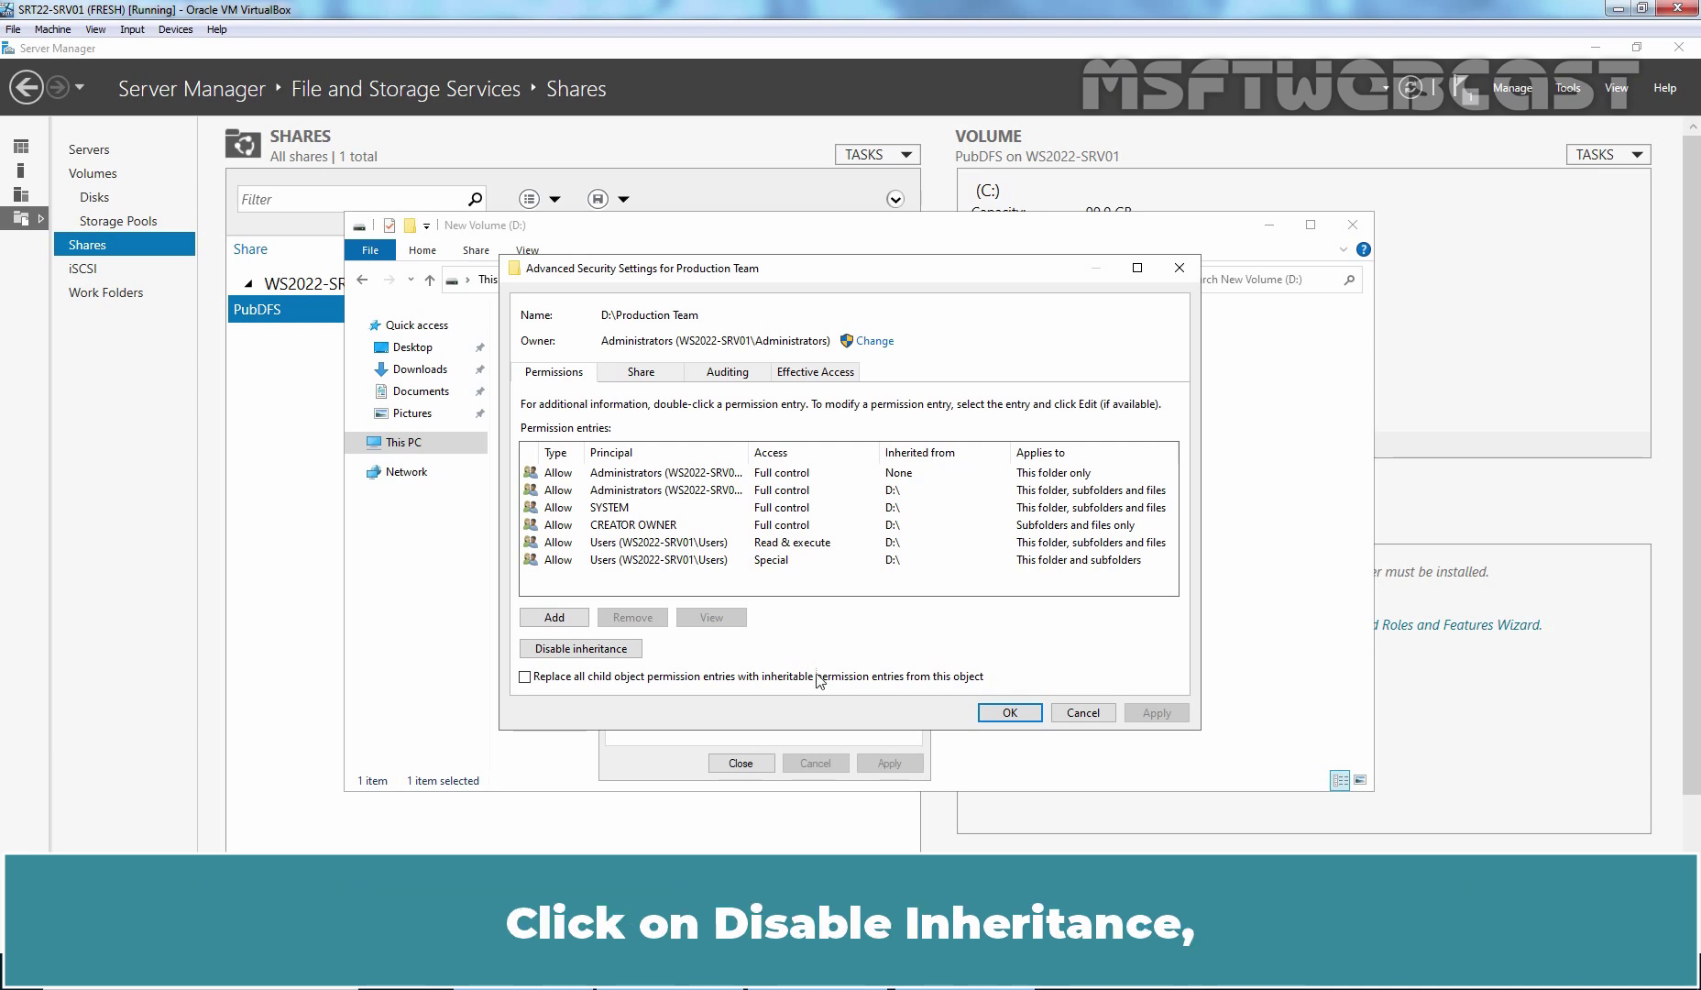
pyautogui.click(608, 651)
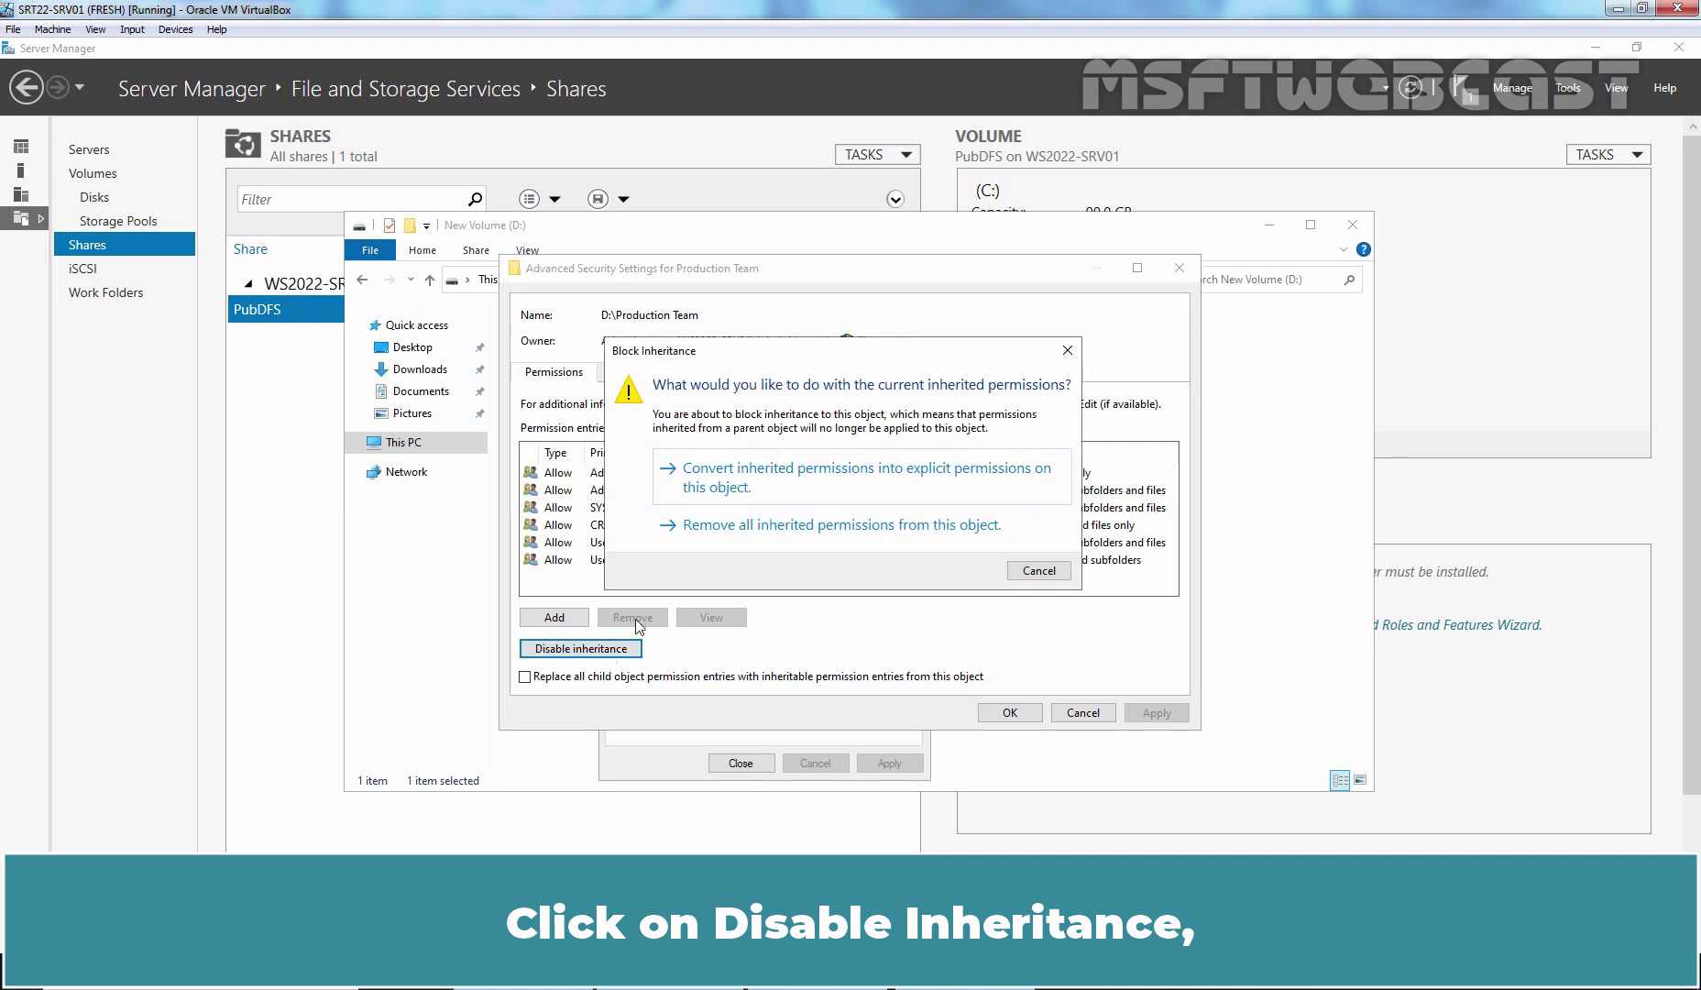
pyautogui.click(828, 486)
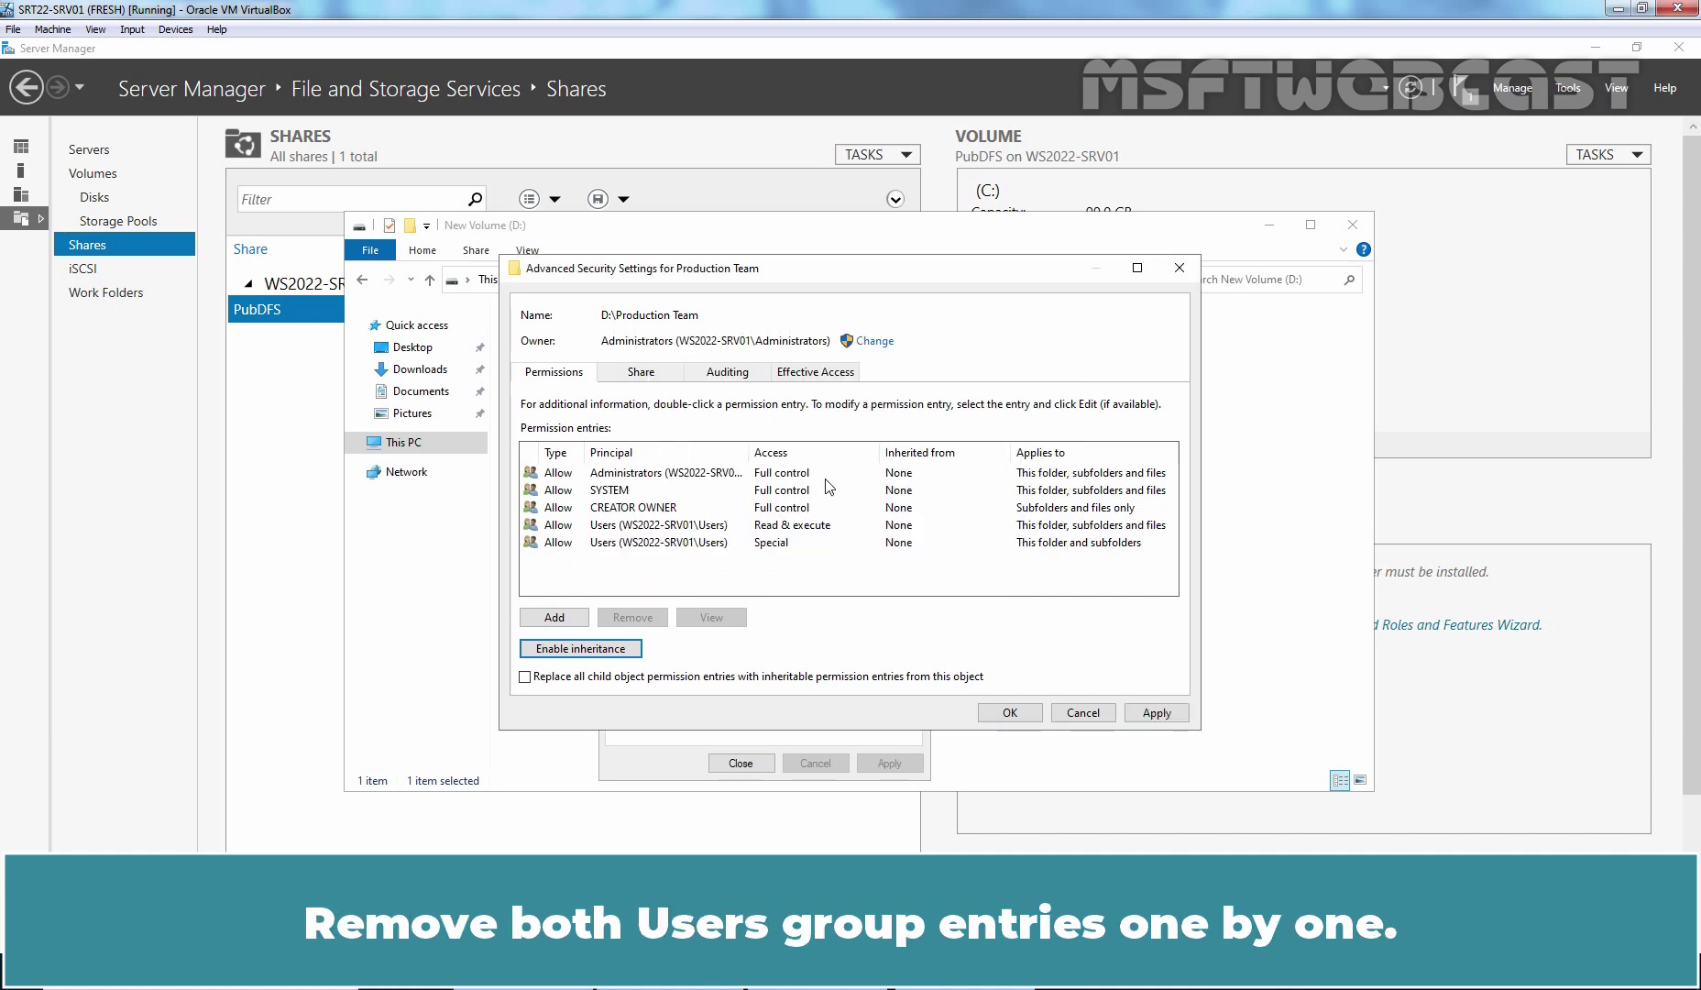
# Step: Remove both Users permission entries from the folder
pyautogui.click(689, 525)
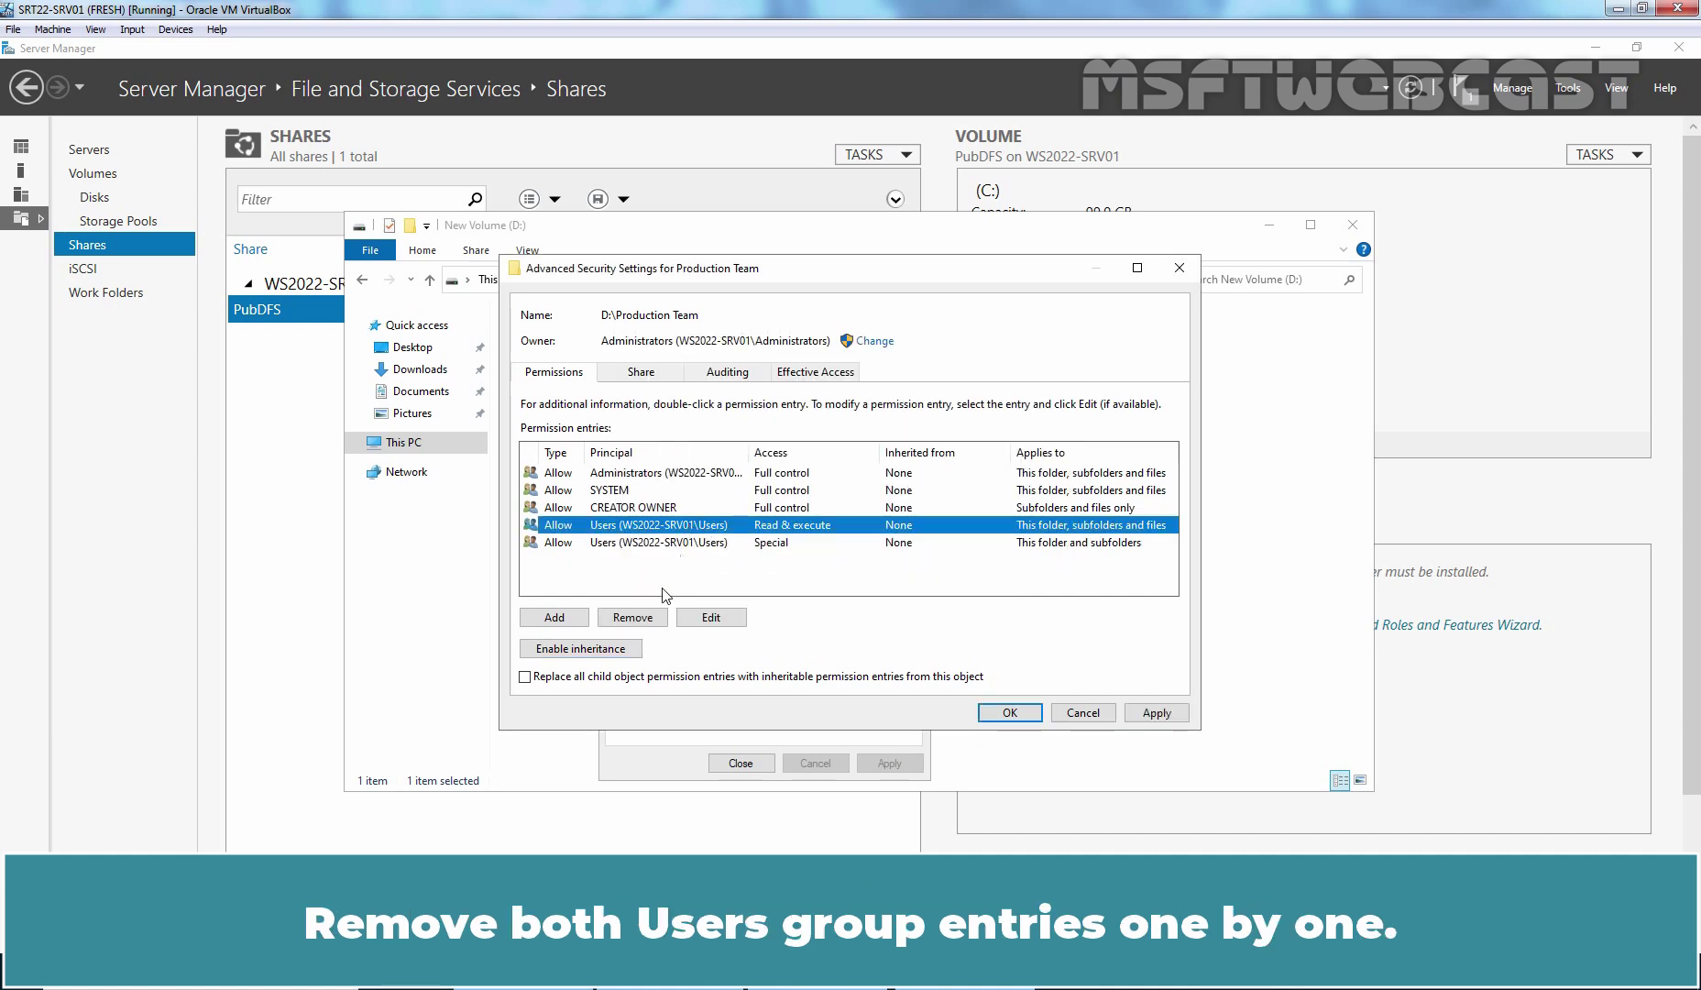
pyautogui.click(651, 619)
pyautogui.click(634, 528)
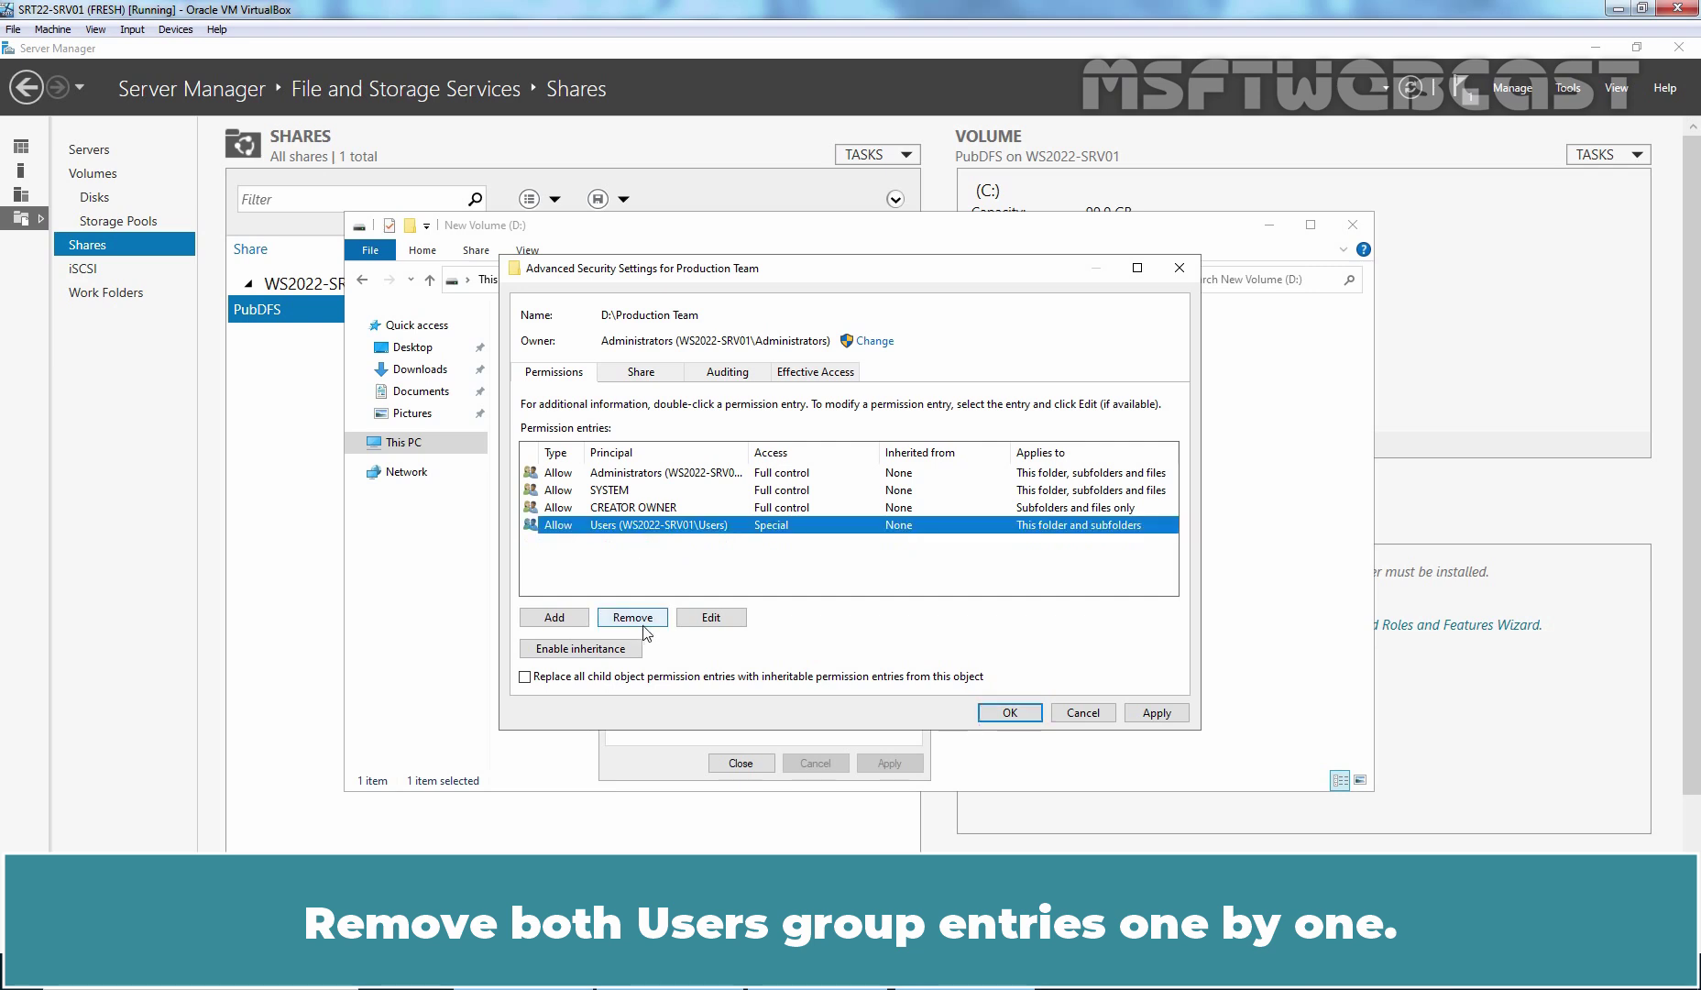
pyautogui.click(645, 621)
# Step: Add a new permission entry with the ProdcutionUsers group as principal
pyautogui.click(535, 617)
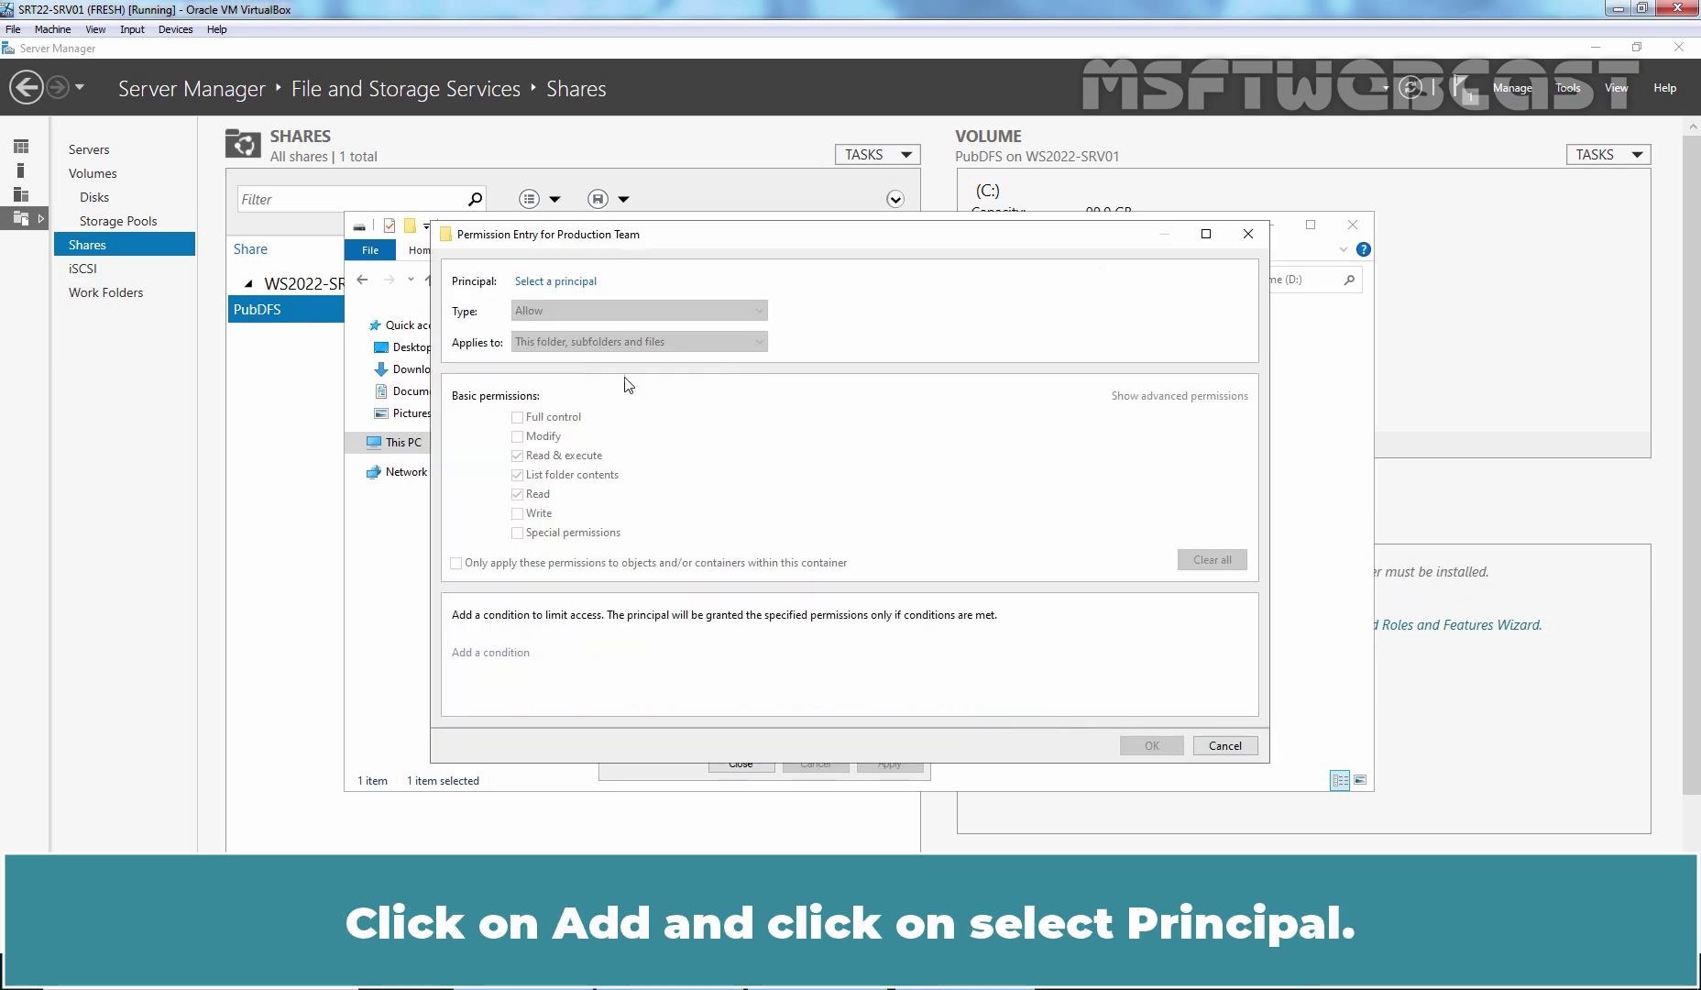
pyautogui.click(550, 285)
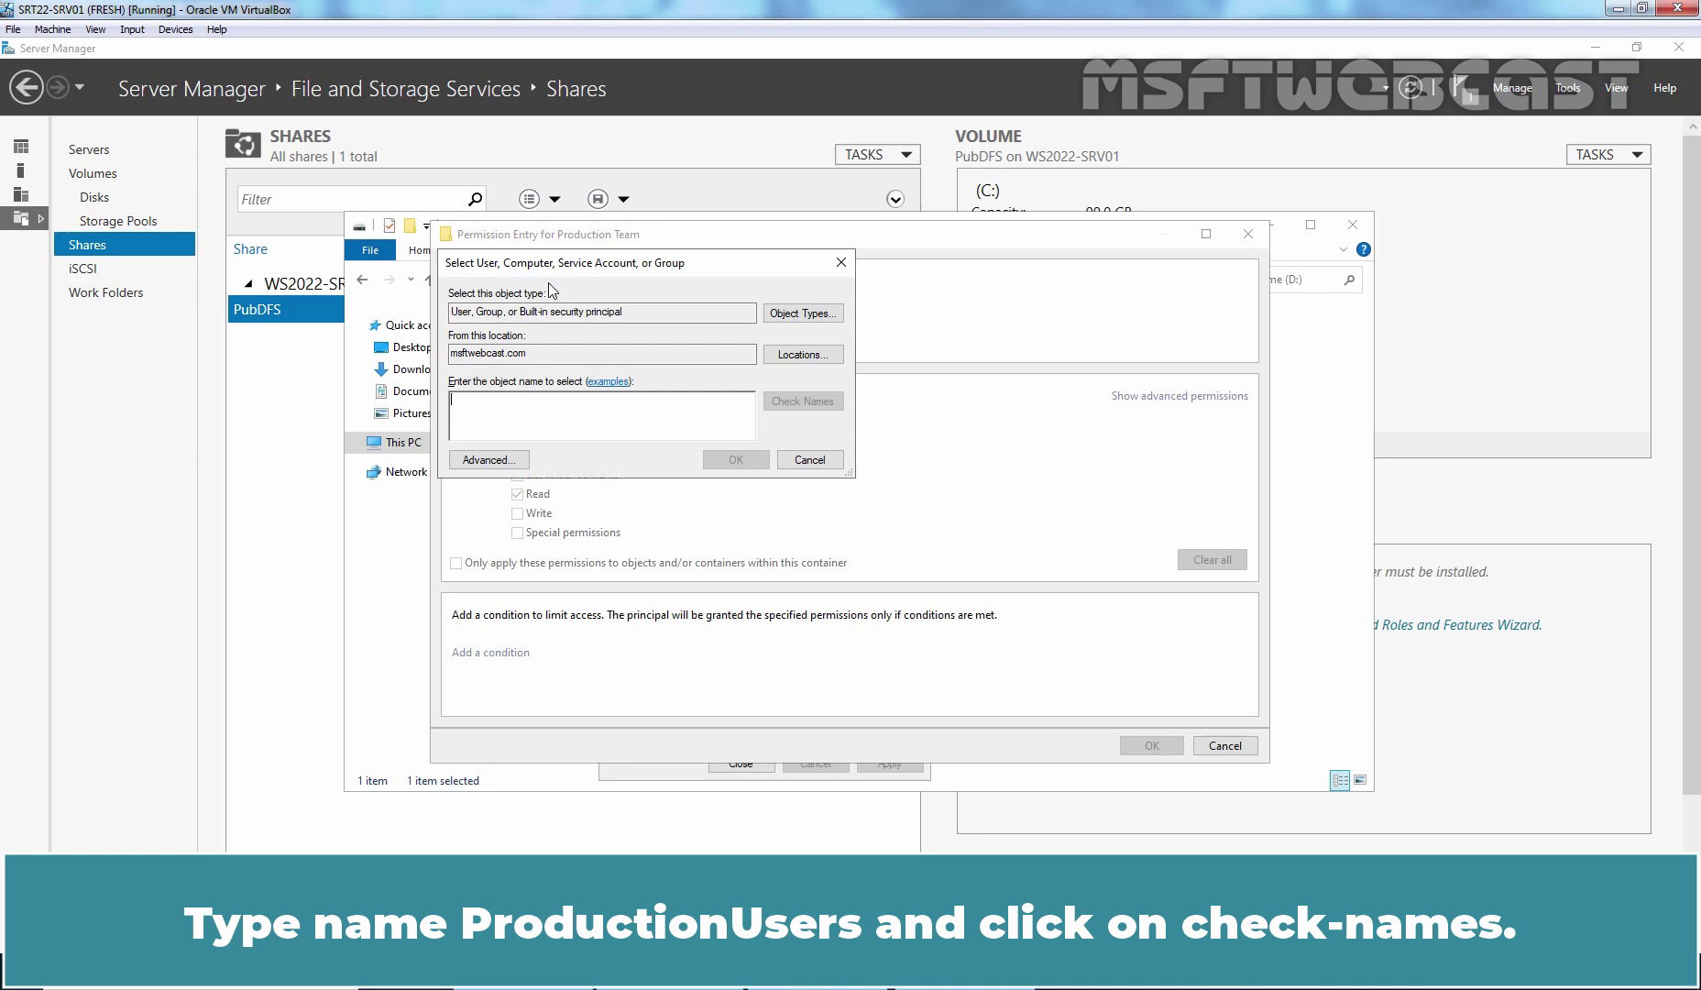
pyautogui.write('pro')
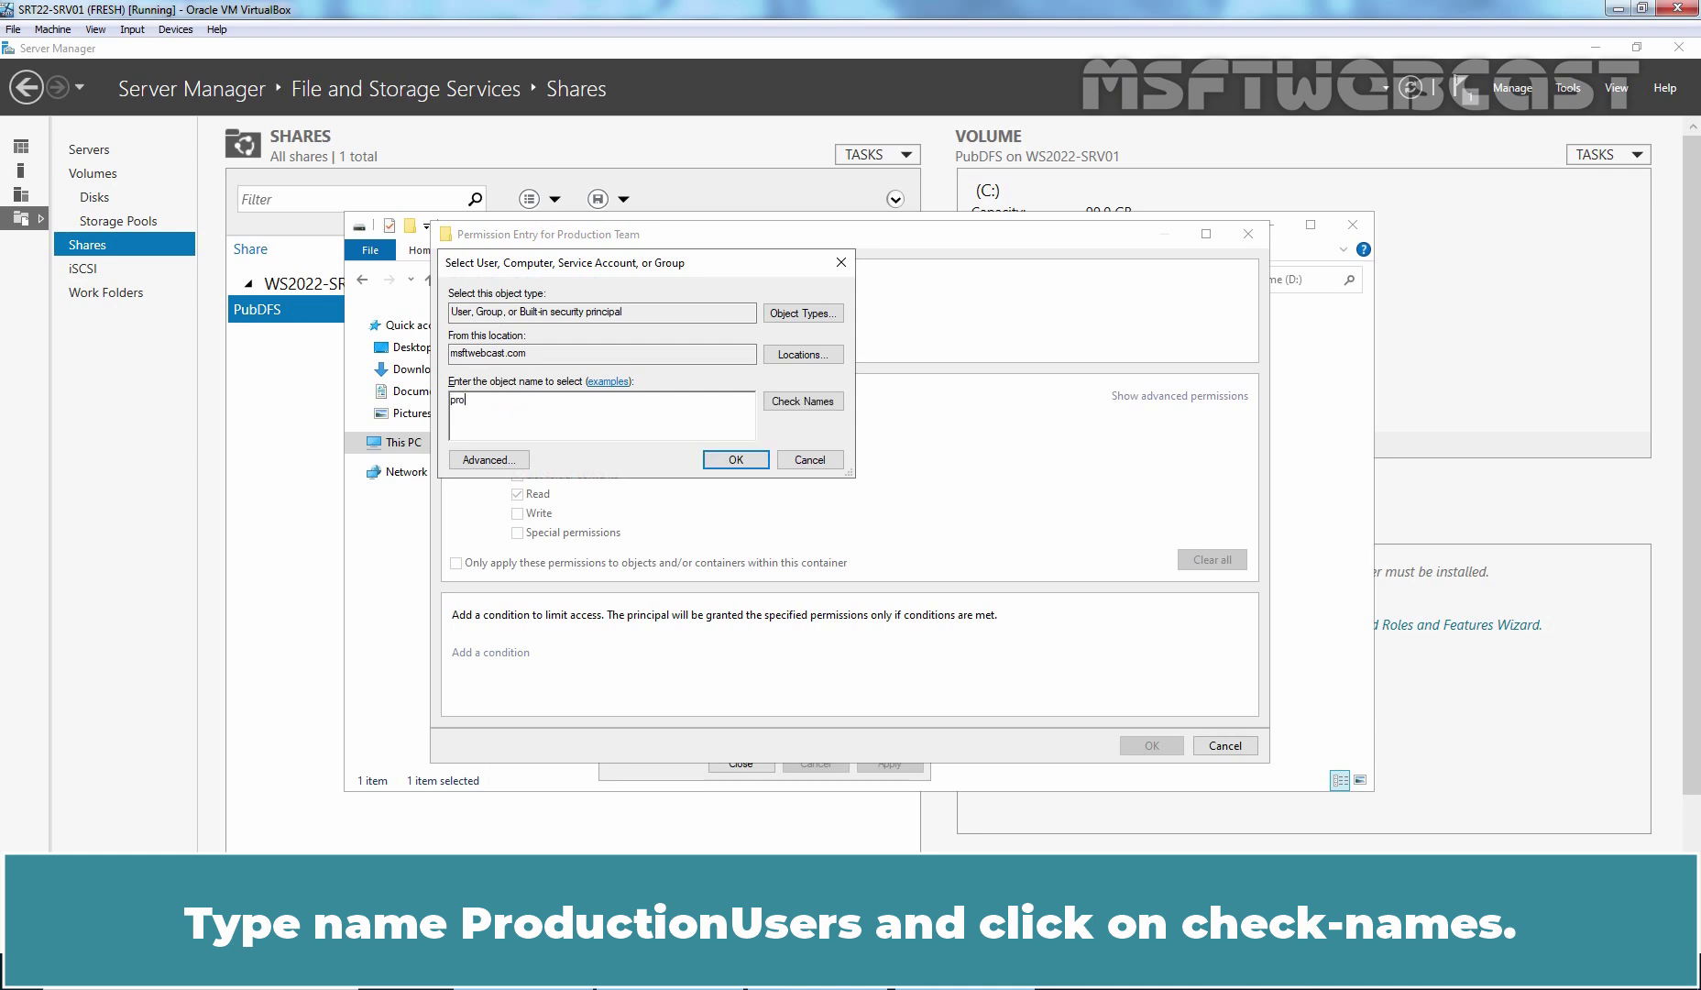
pyautogui.click(802, 405)
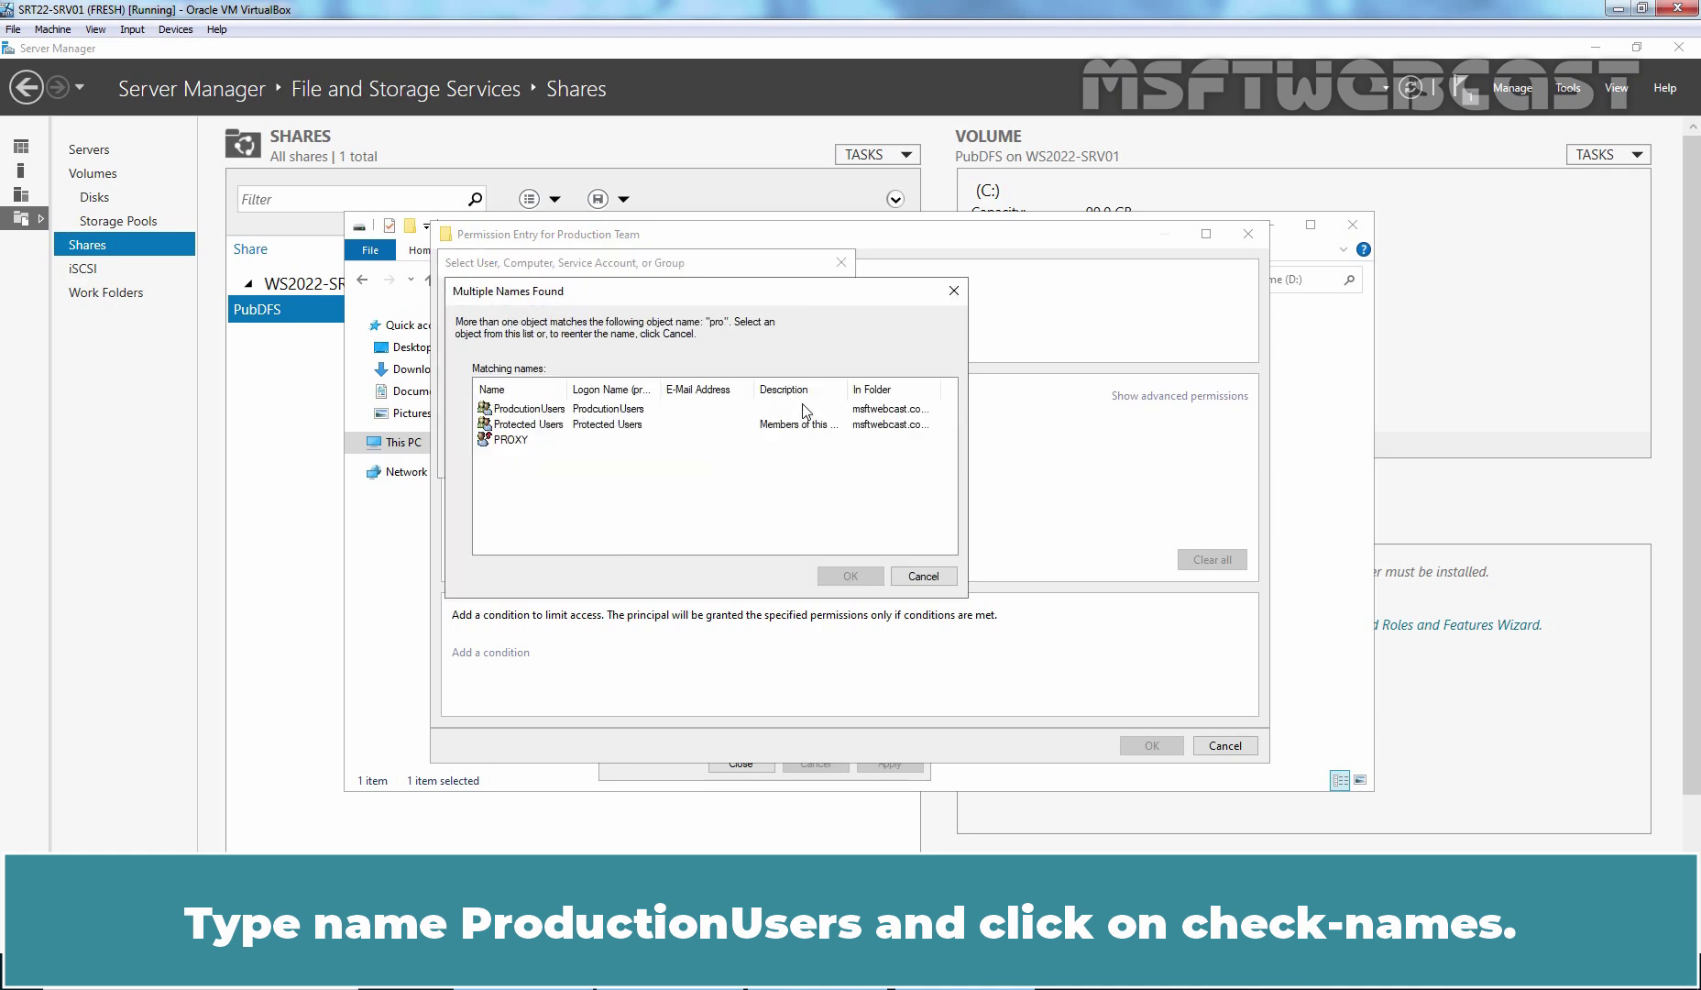
pyautogui.doubleClick(530, 410)
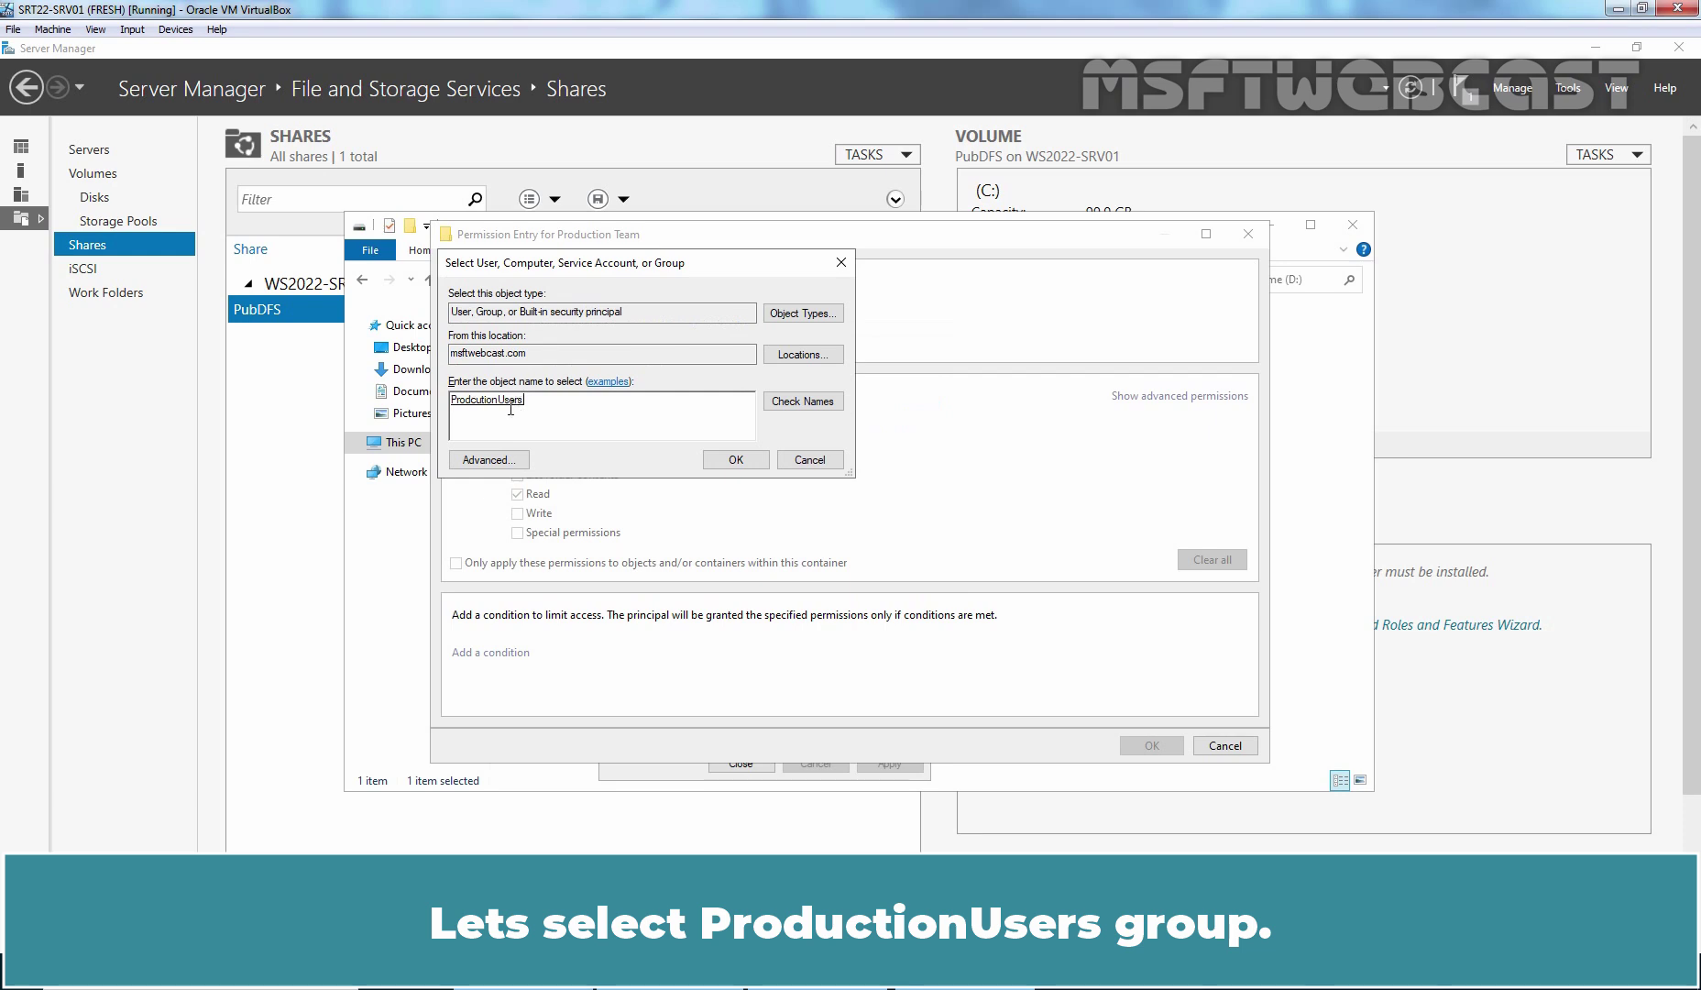
pyautogui.click(735, 459)
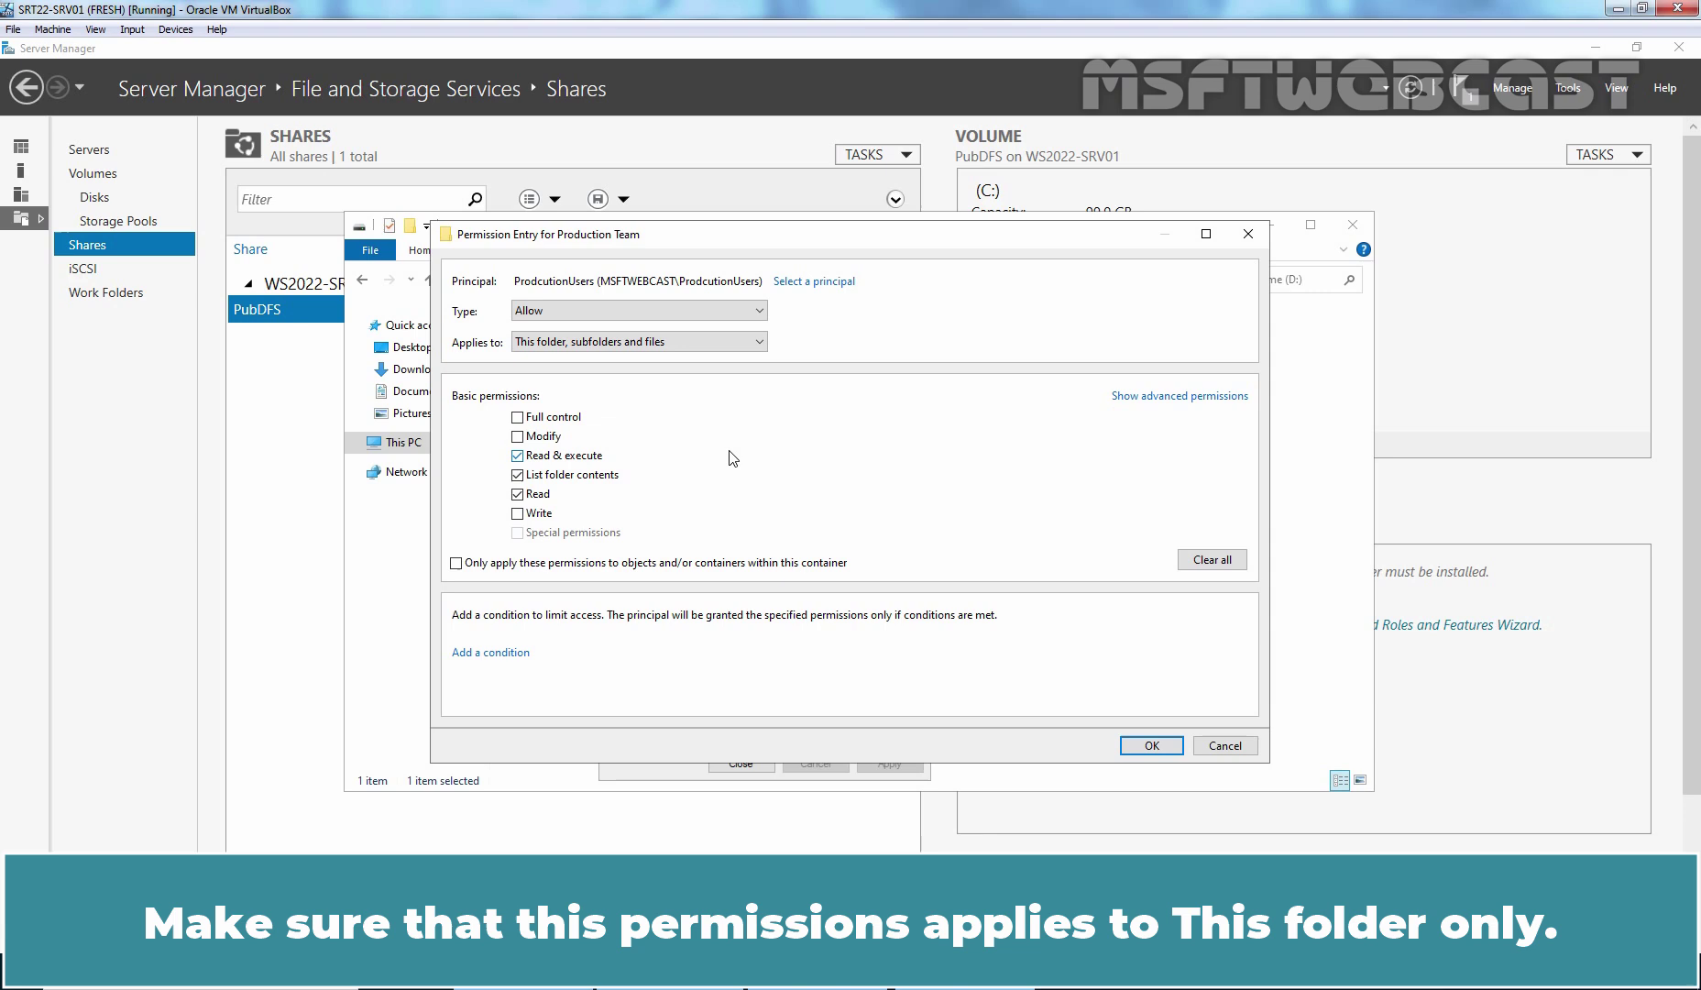
# Step: Limit the entry to this folder only, add Write, and apply the security settings
pyautogui.click(639, 341)
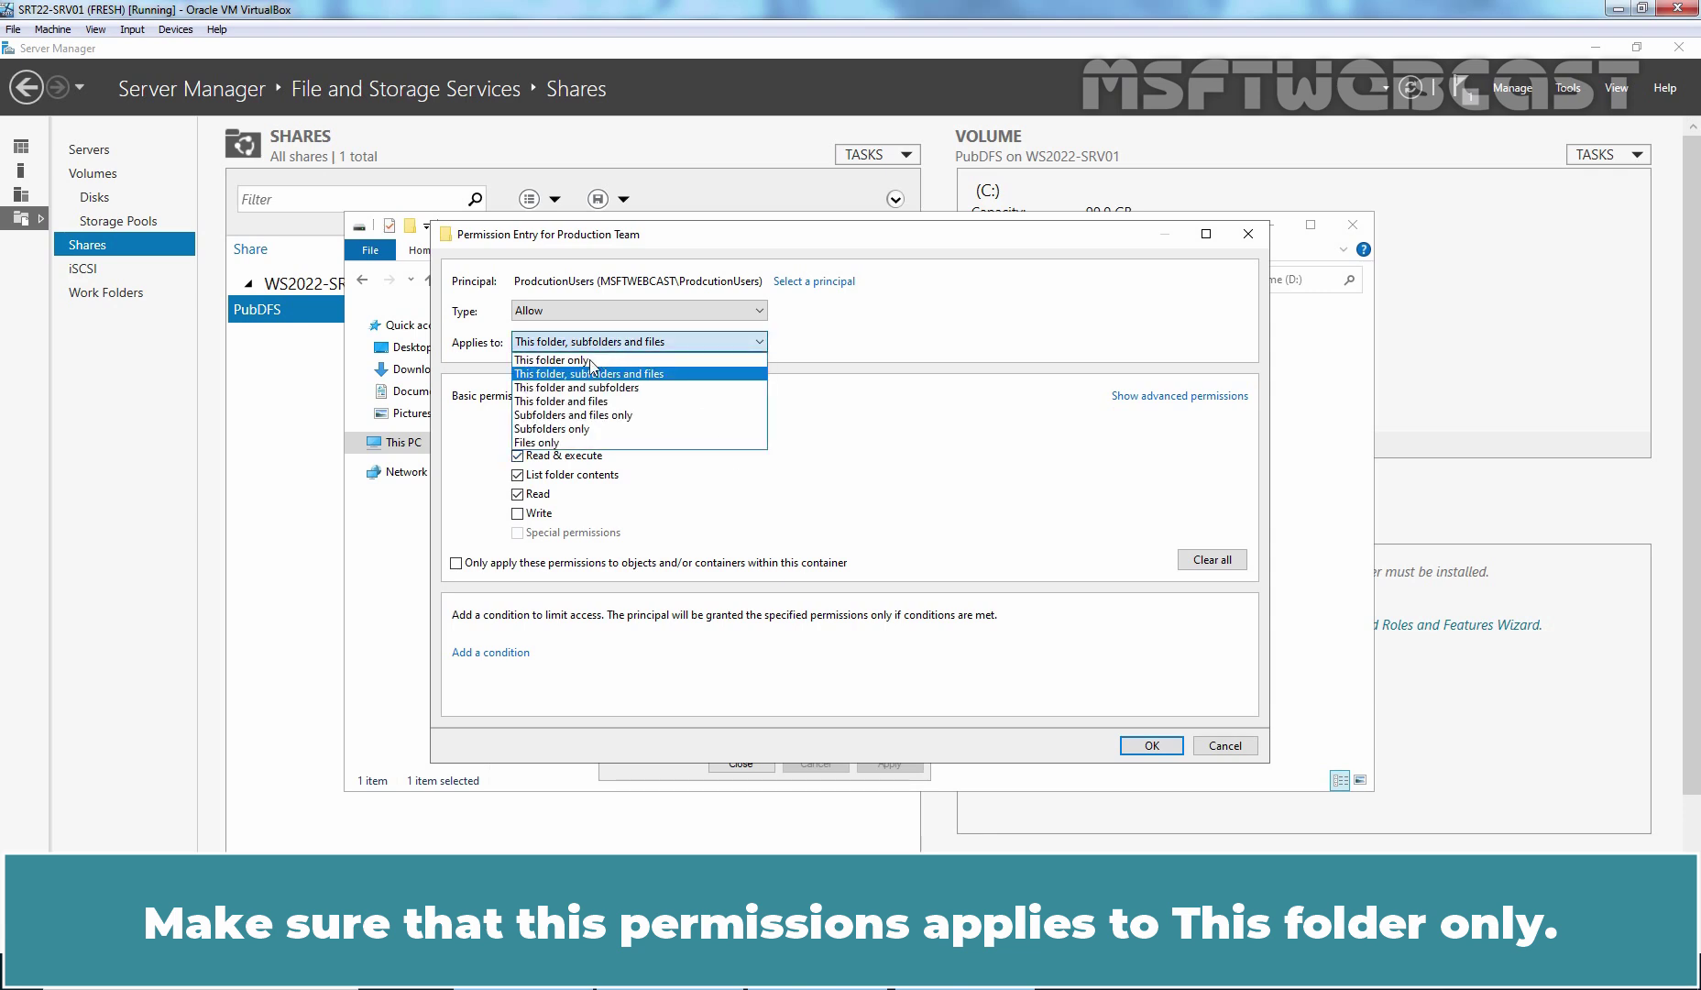
pyautogui.click(590, 360)
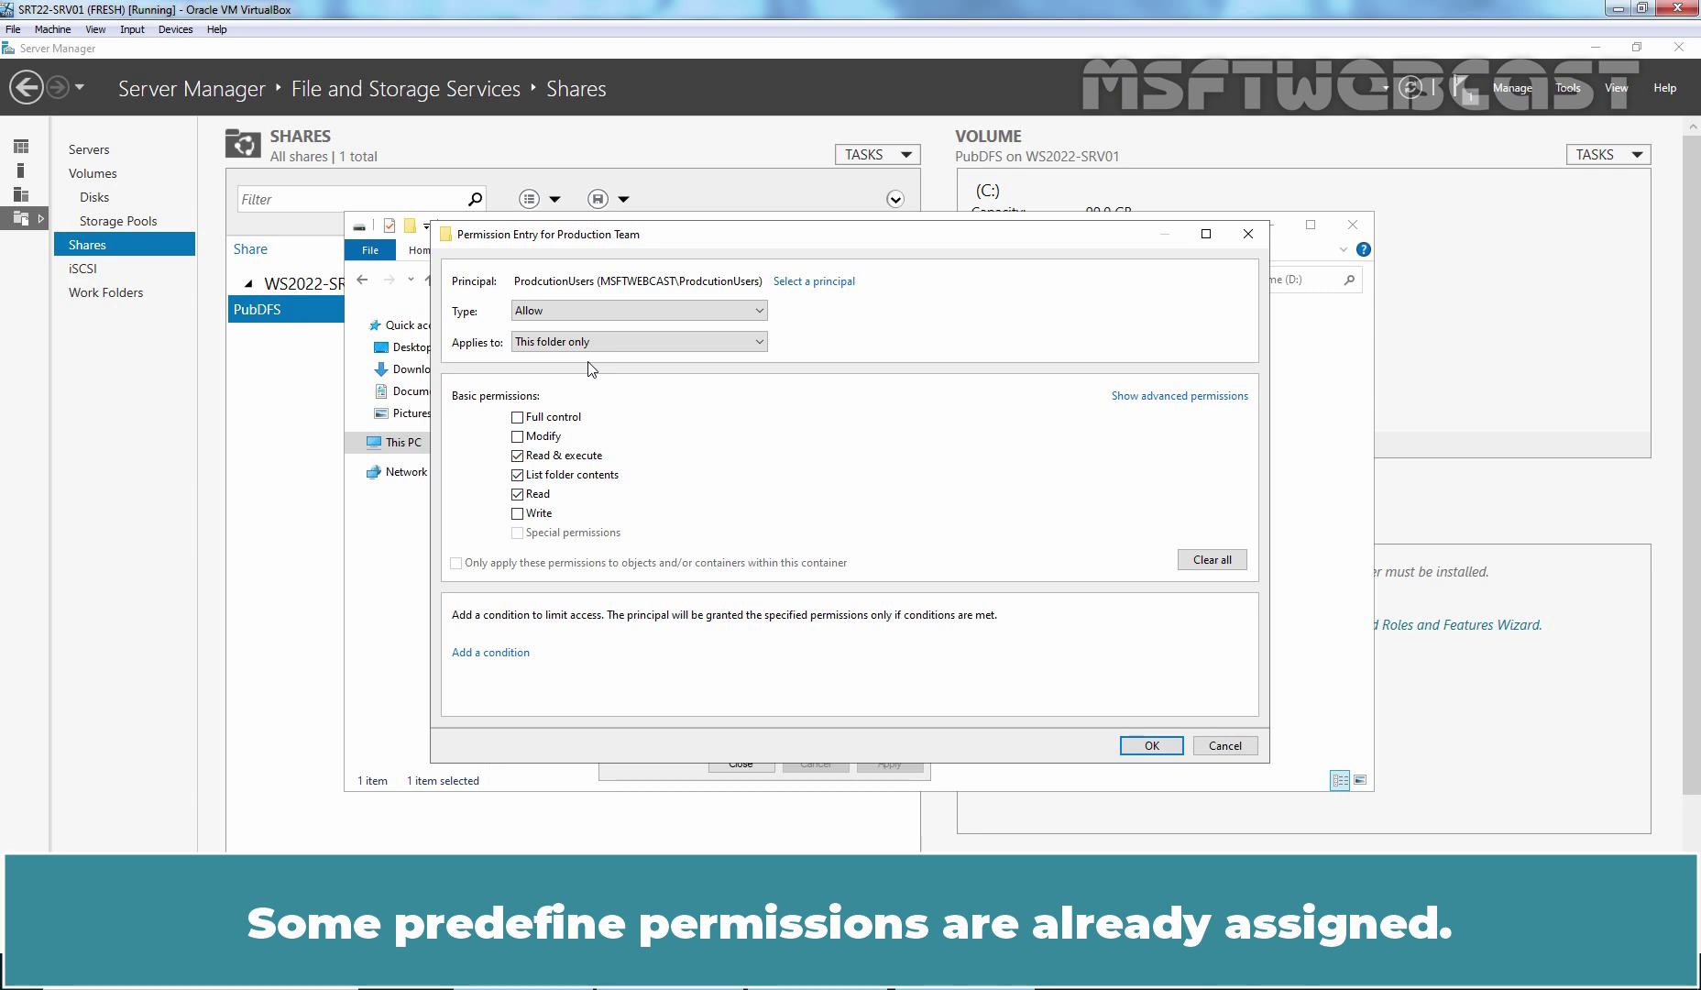
pyautogui.click(519, 517)
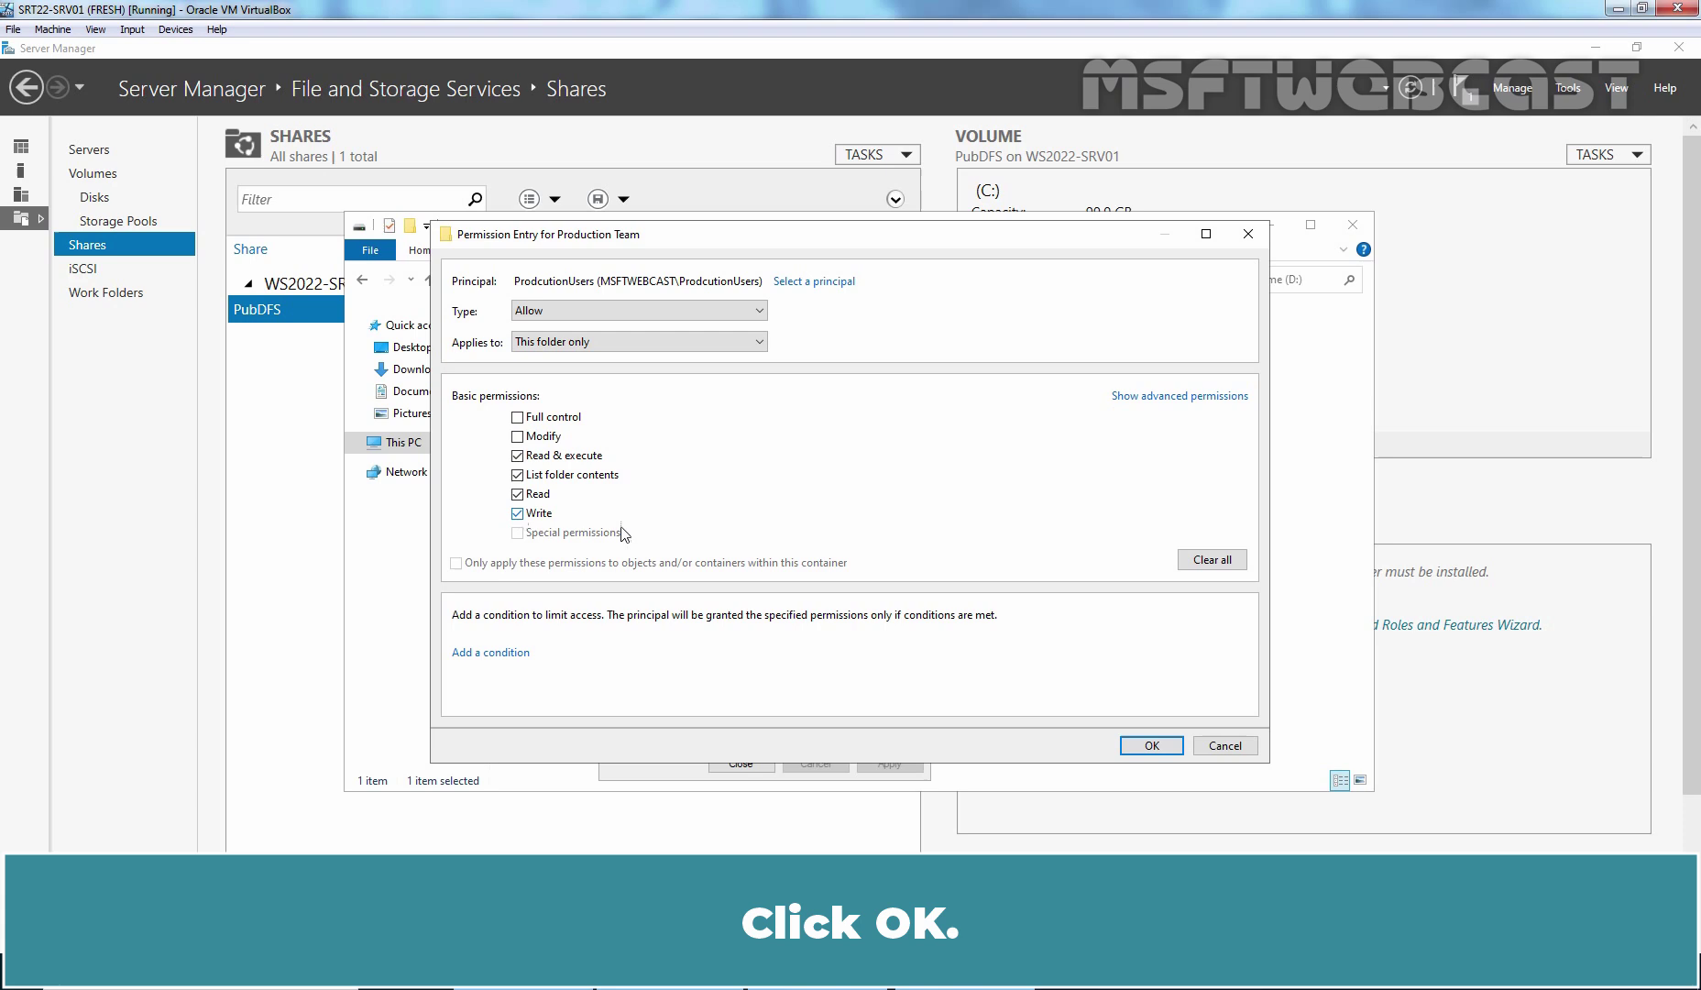
pyautogui.click(1157, 747)
pyautogui.click(1157, 713)
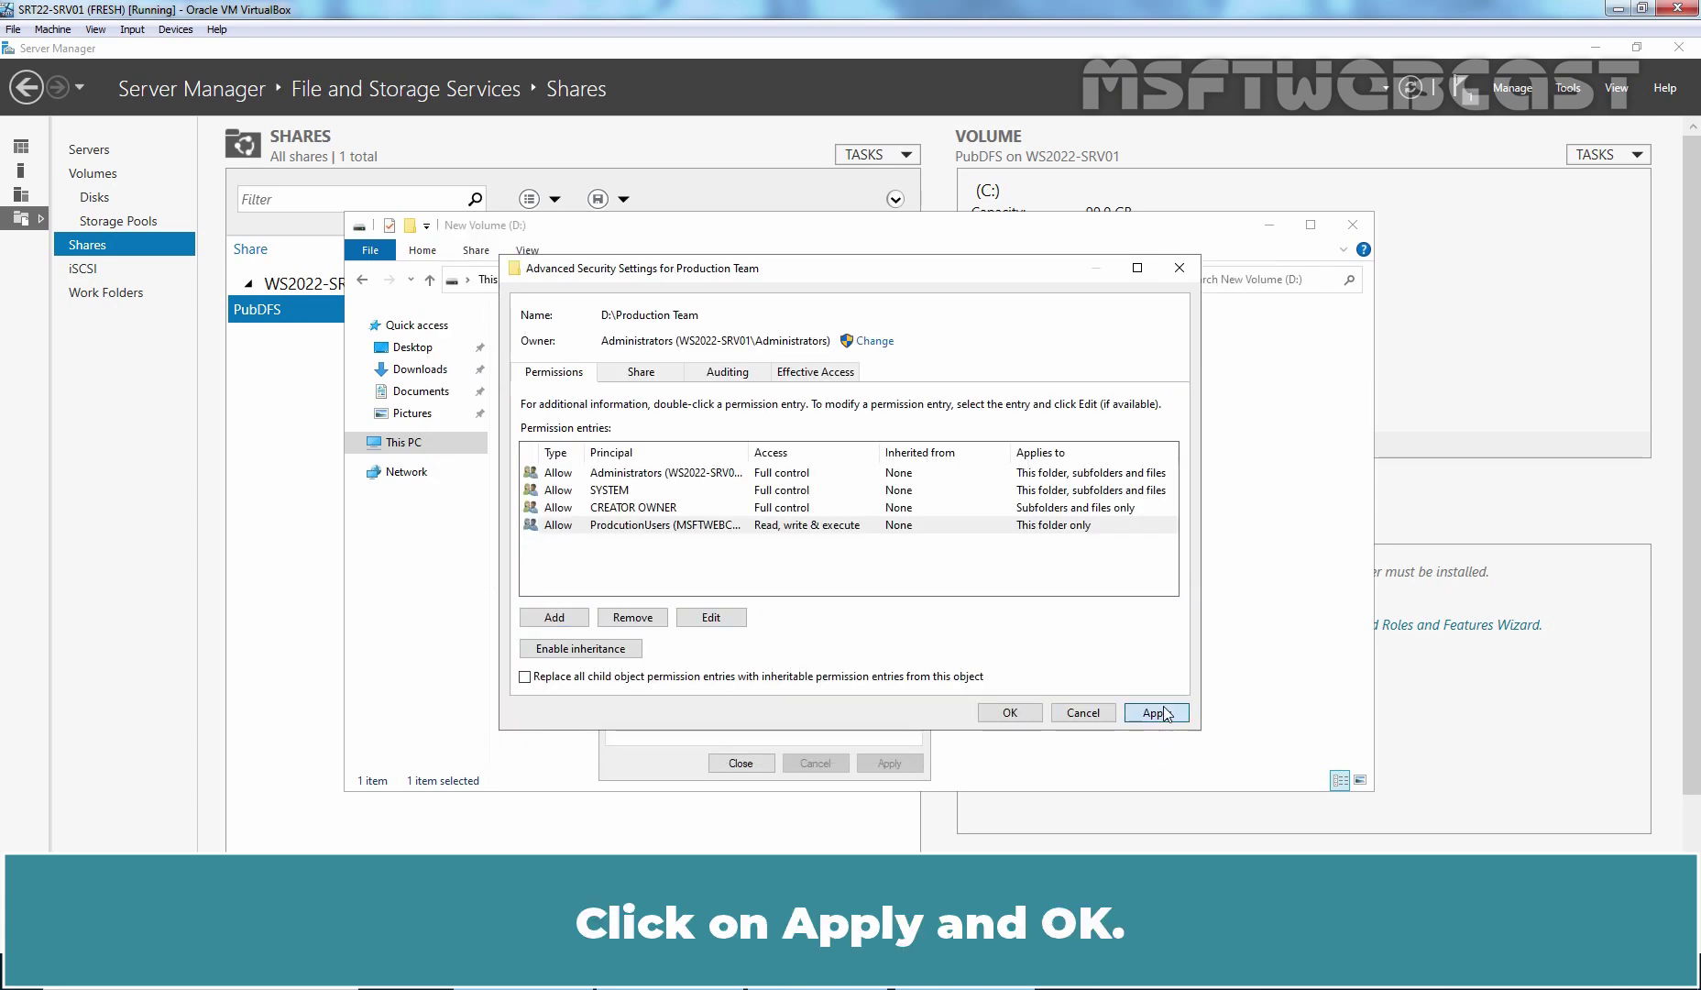
pyautogui.click(1012, 713)
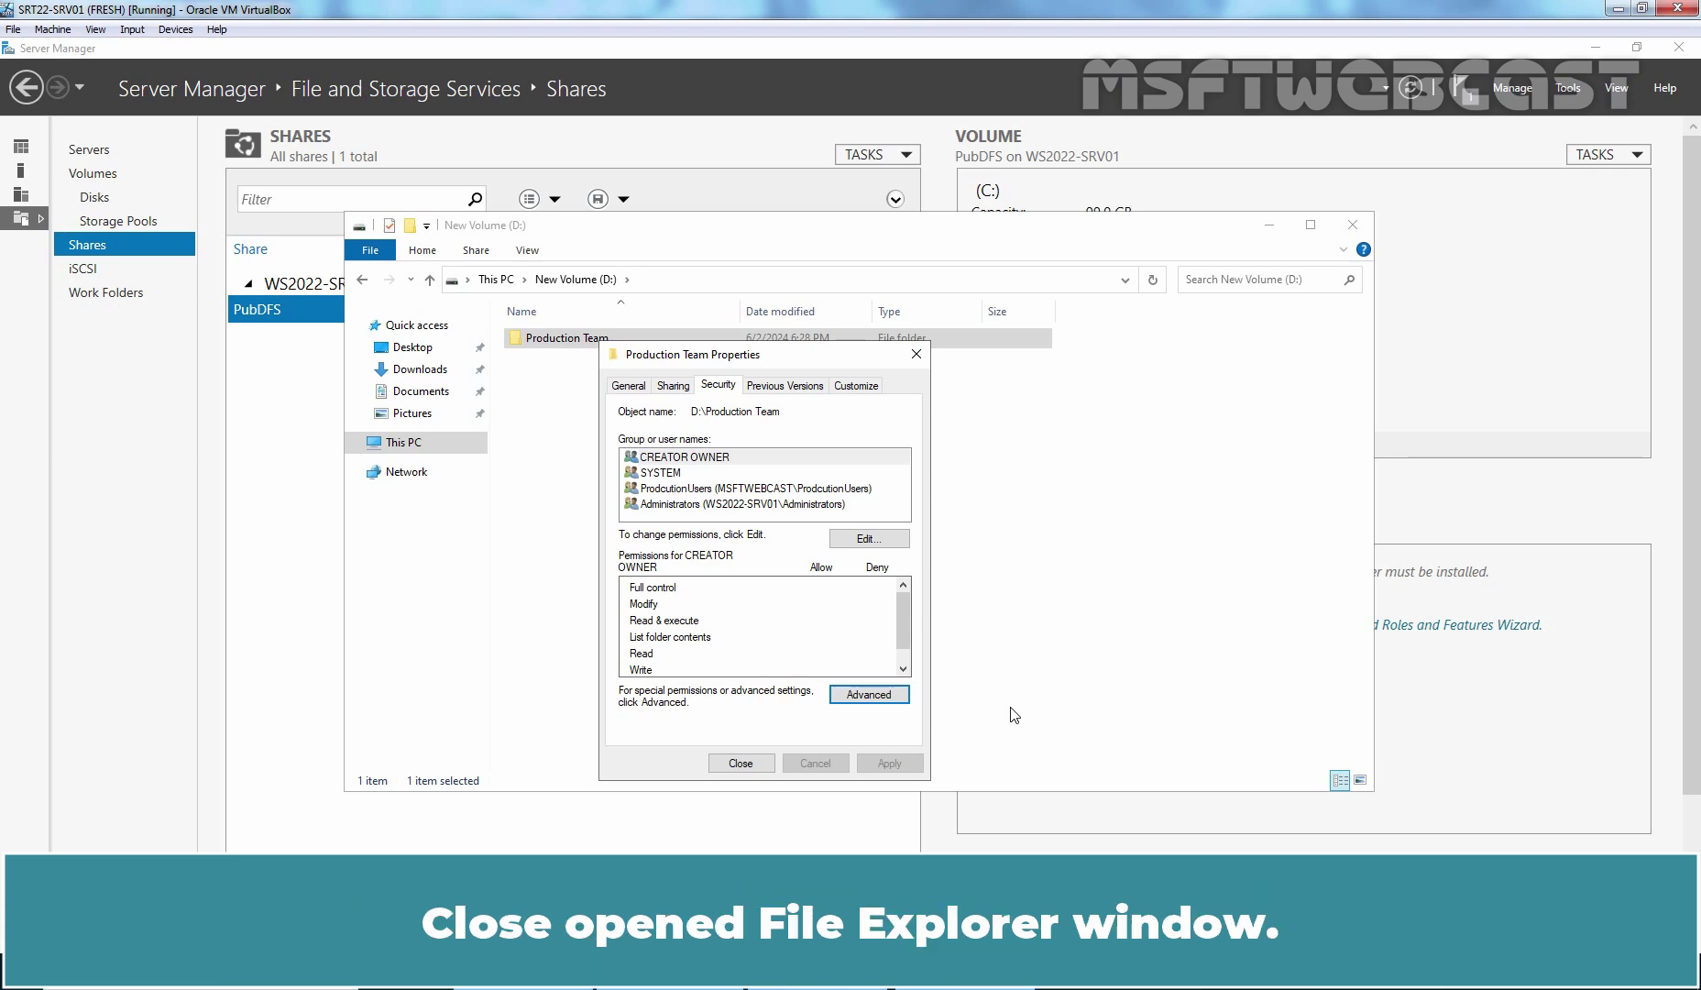
# Step: Close the Production Team properties and switch back to the DFS Management console
pyautogui.click(741, 763)
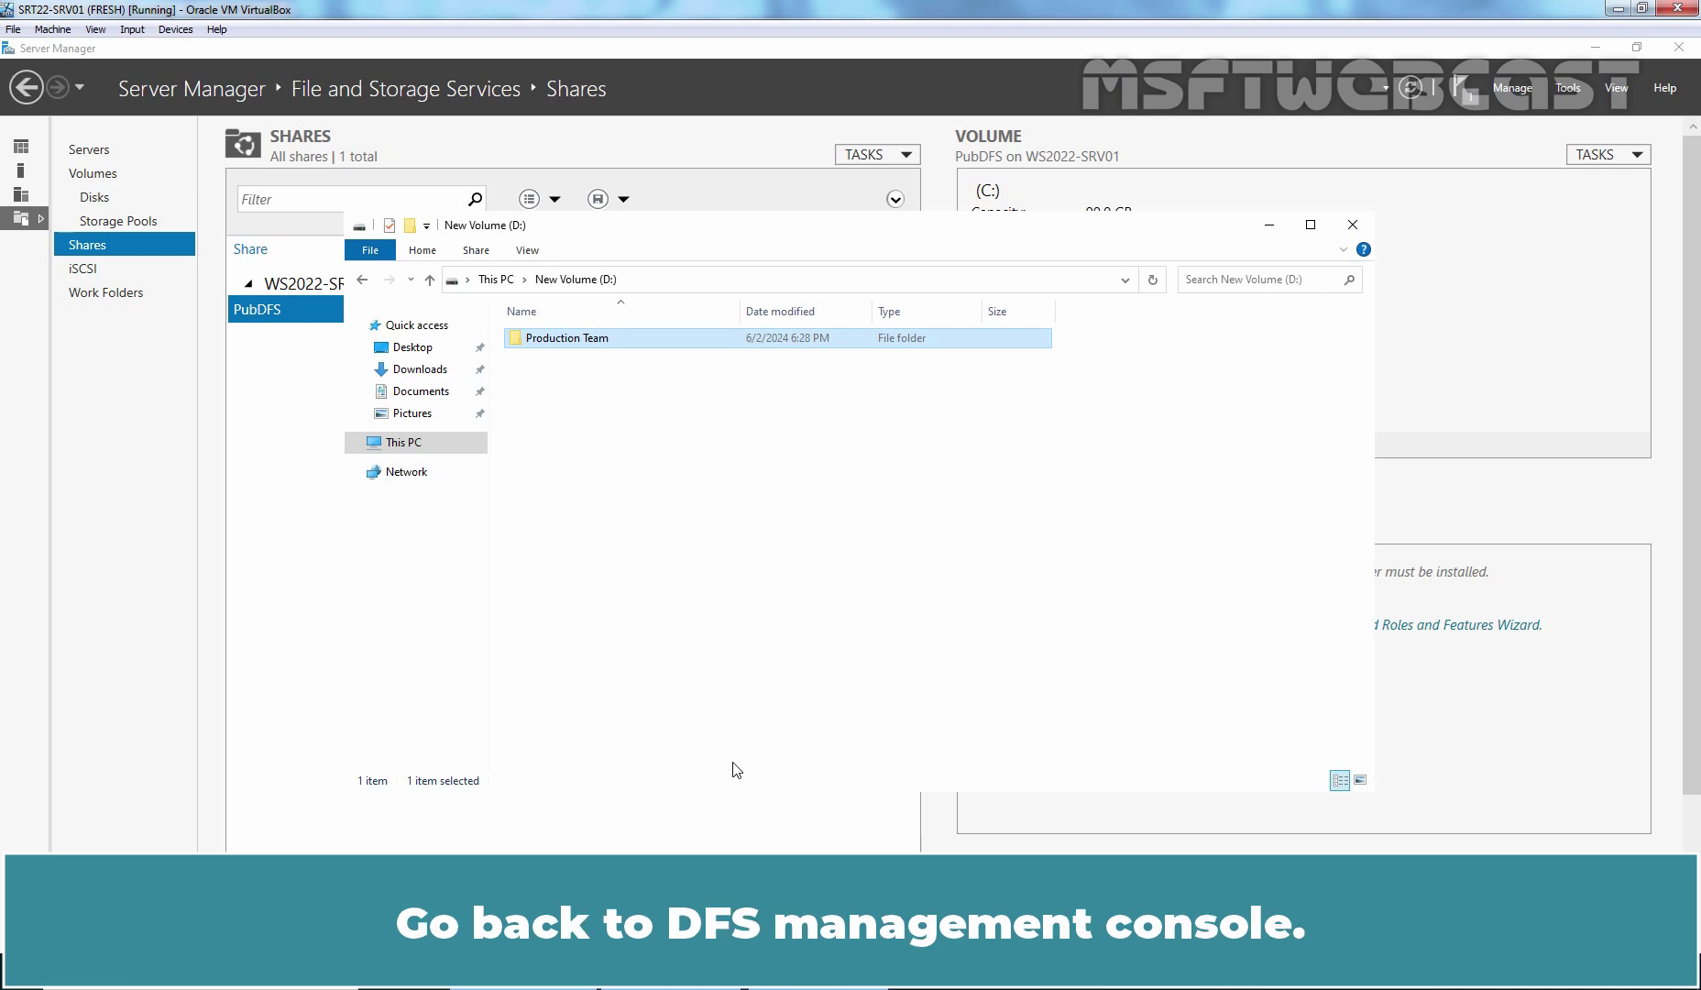
pyautogui.hotkey('alt', 'Tab')
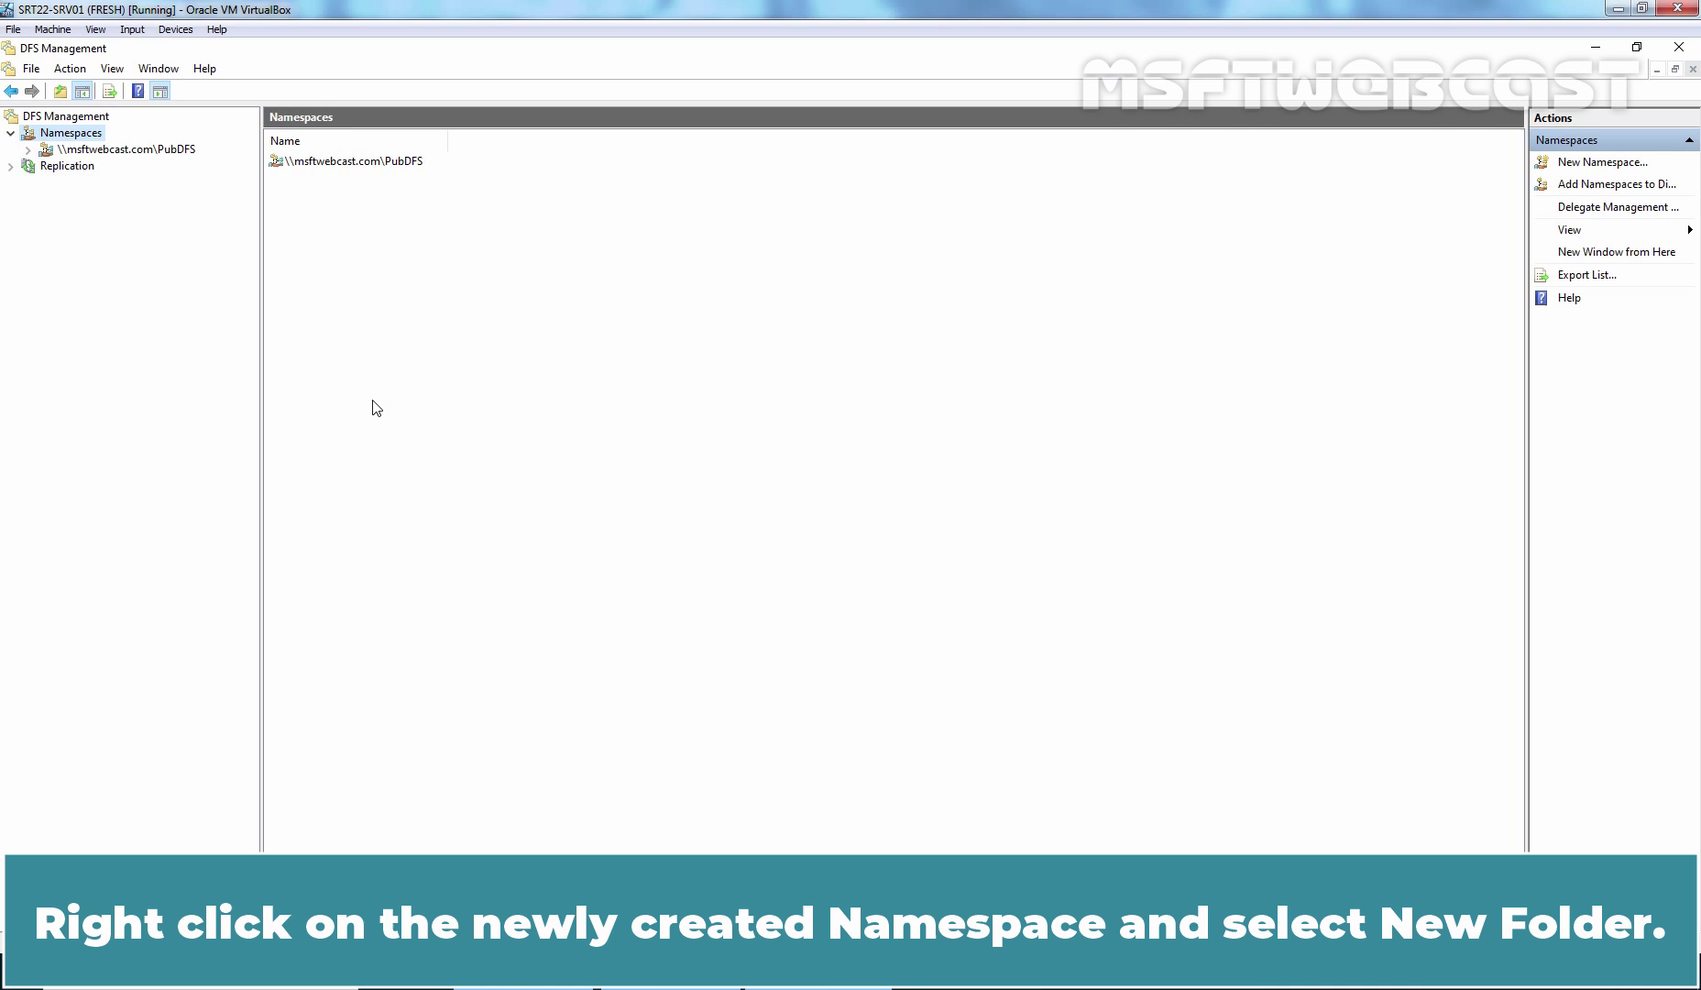
# Step: Start a new folder in the PubDFS namespace named Production-Team
pyautogui.click(111, 154)
pyautogui.rightClick(111, 154)
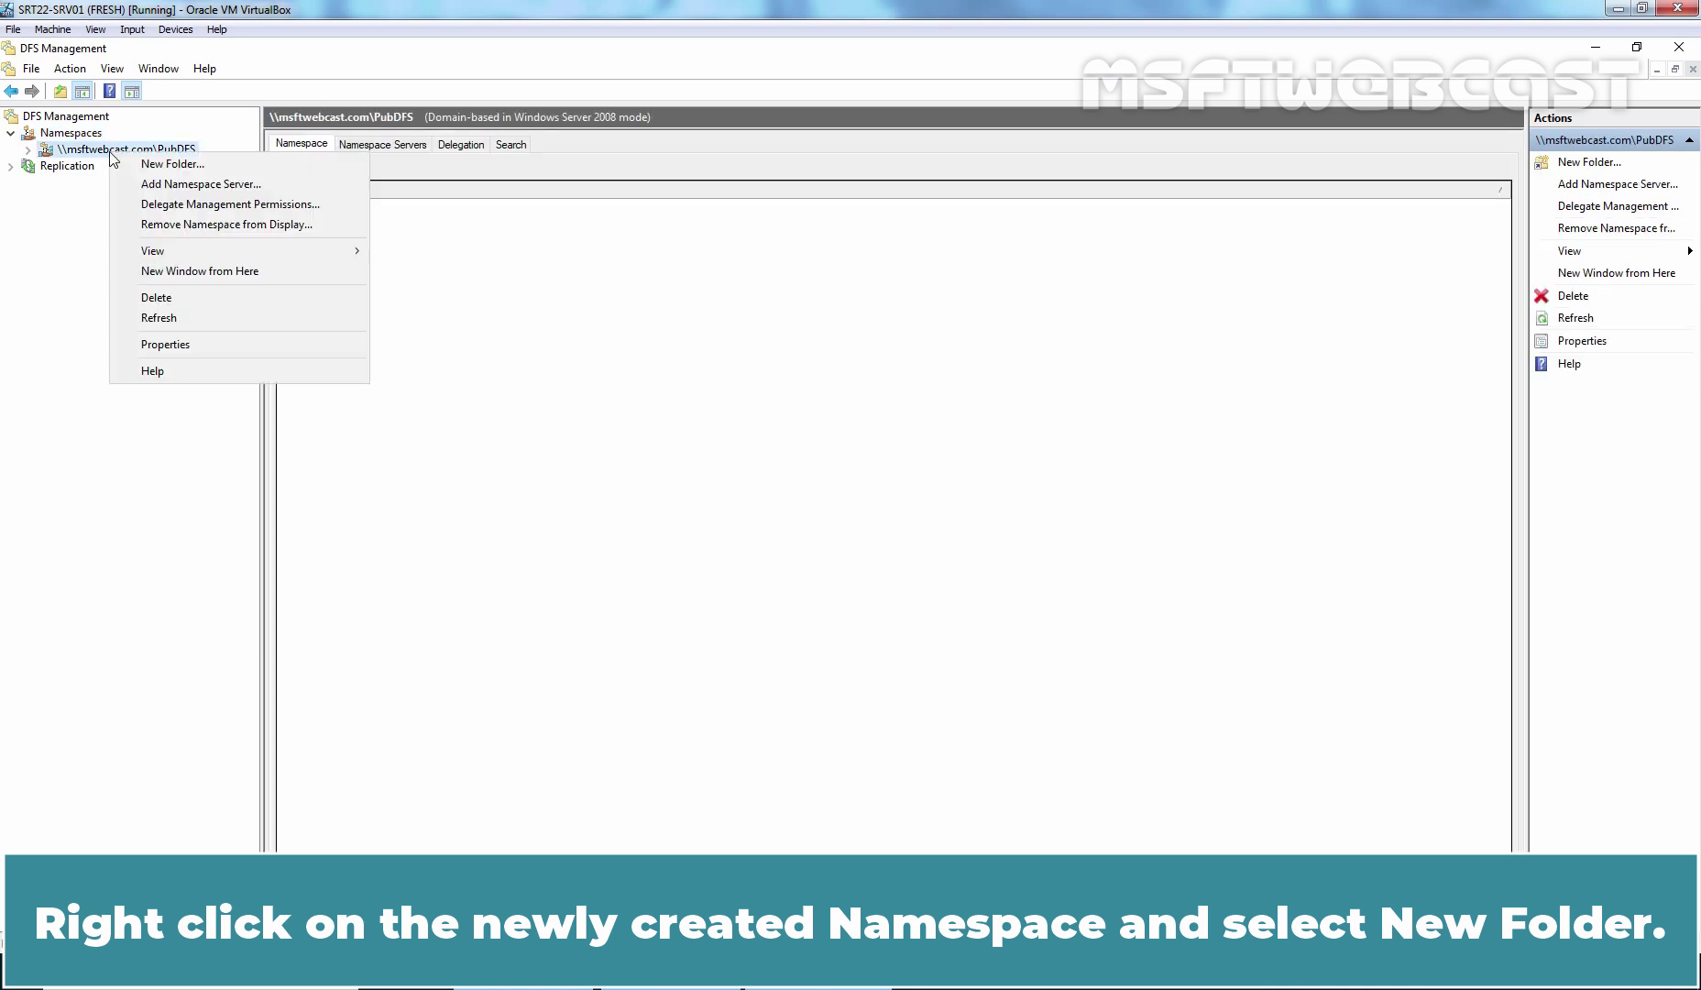
pyautogui.click(185, 165)
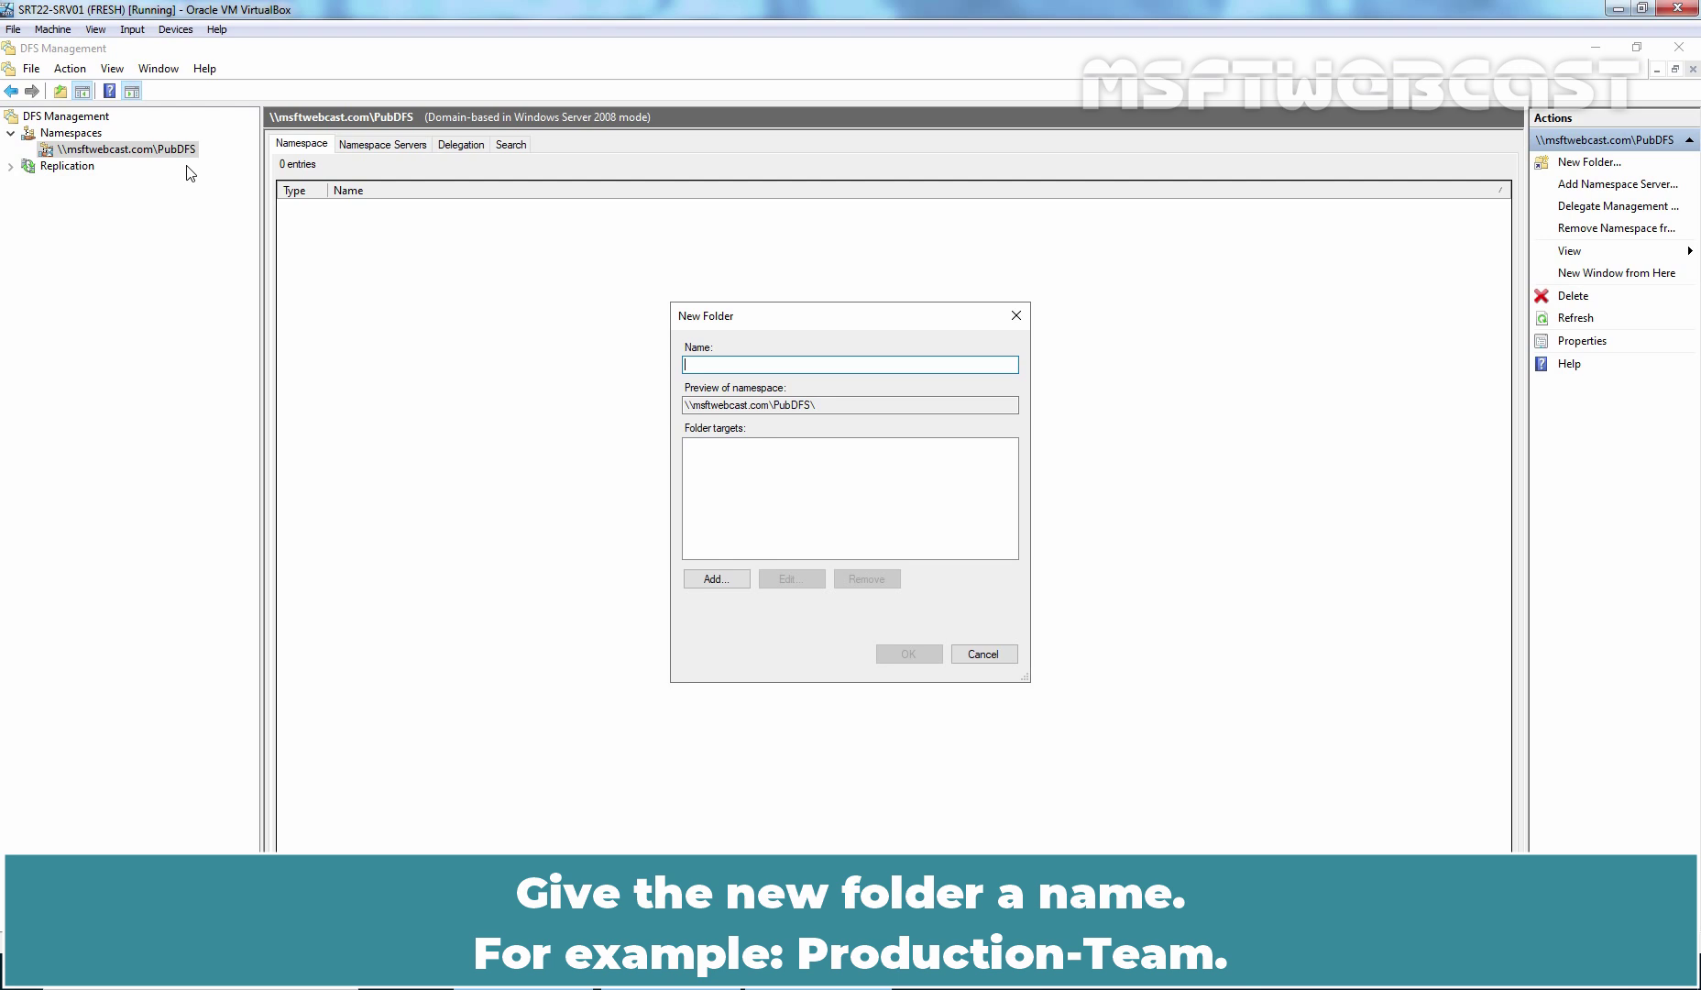
pyautogui.write('Produc')
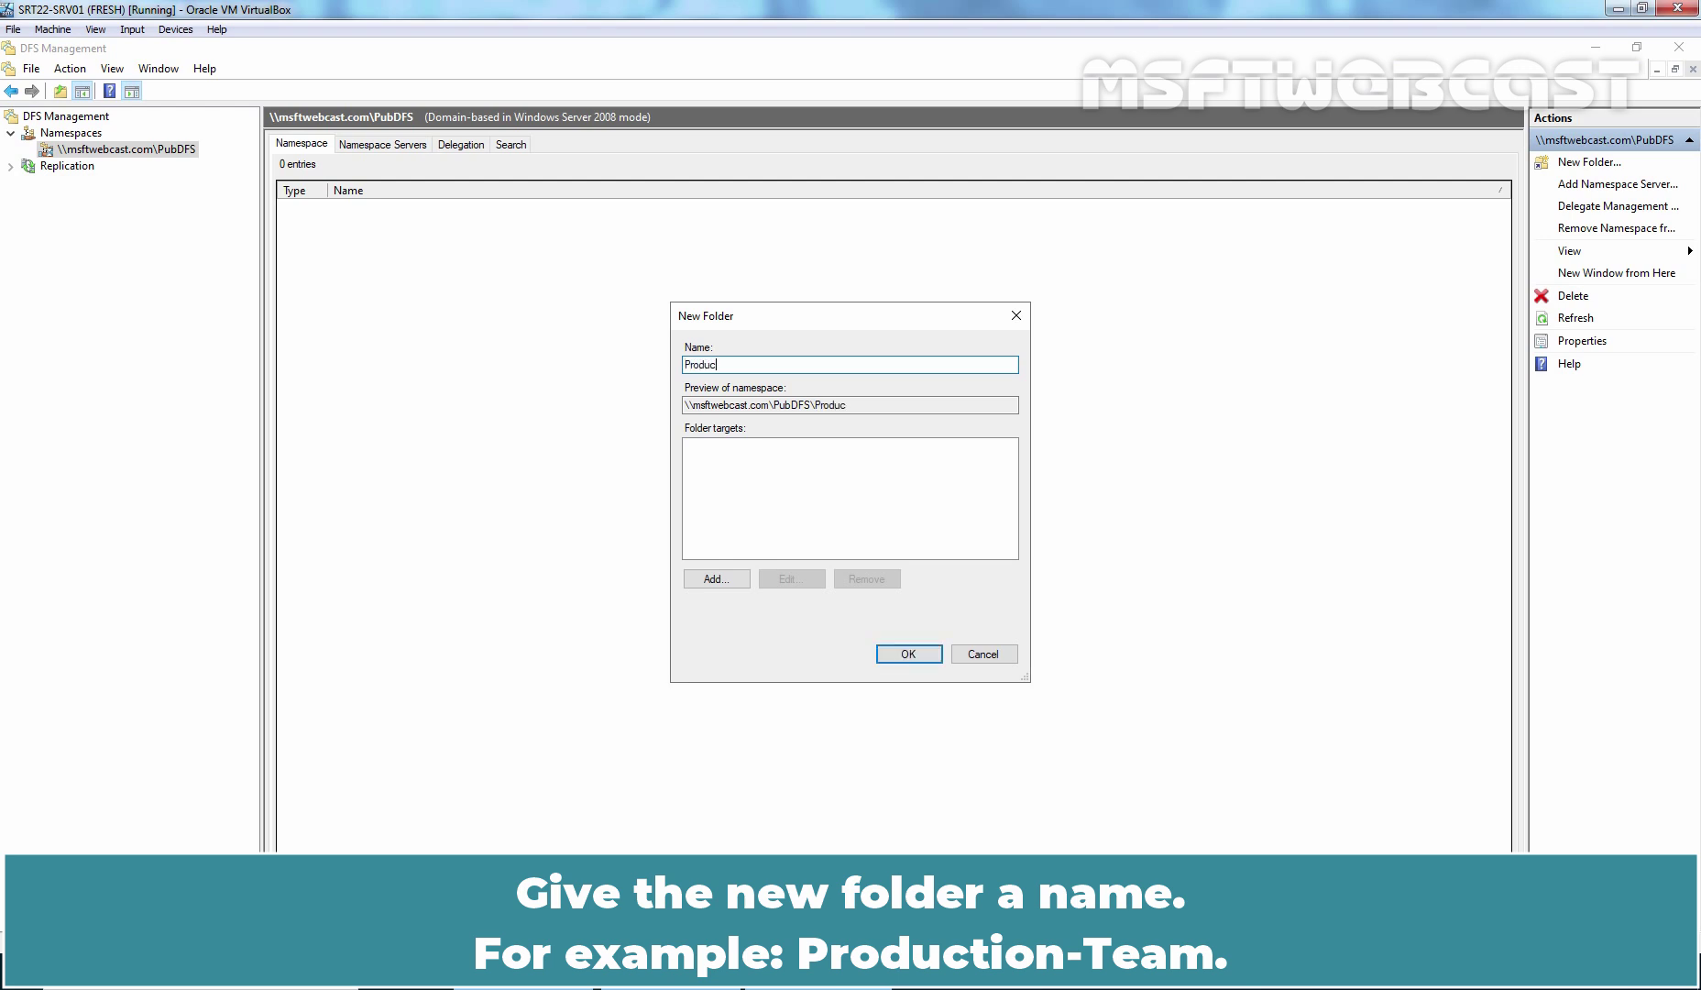
pyautogui.write('tion-Team')
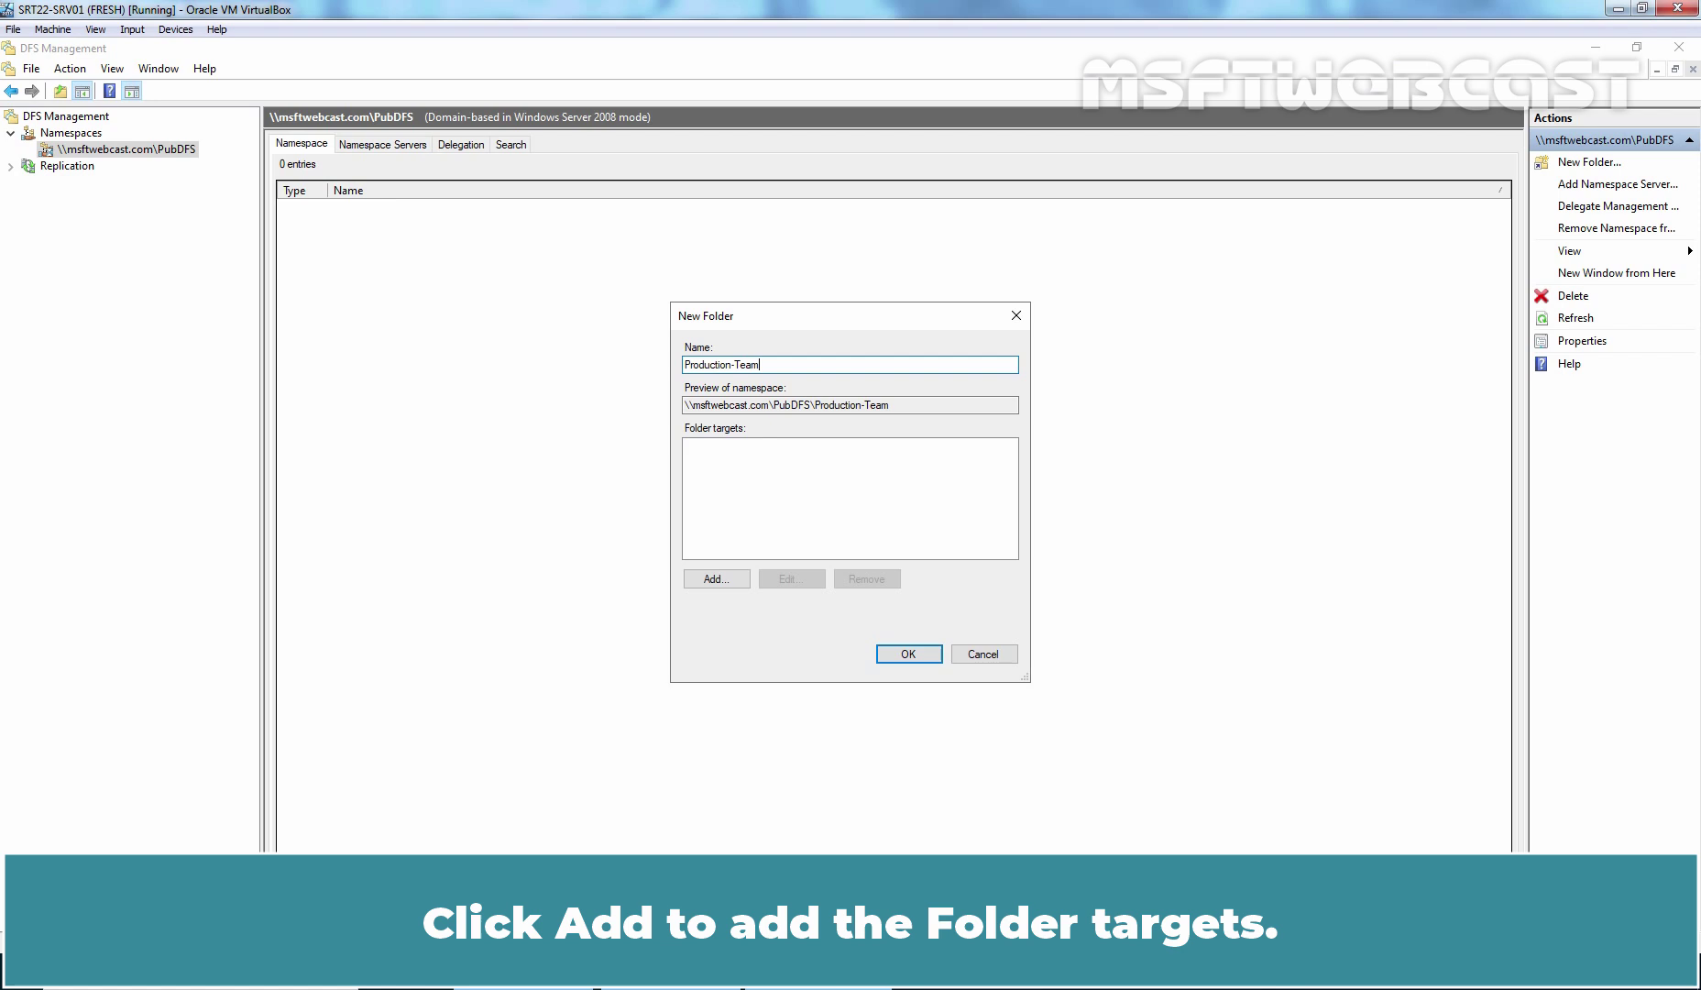
# Step: Add the folder target \\WS2022-SRV01\ProductionTeam by browsing the WS2022-SRV01 server's shares
pyautogui.click(718, 578)
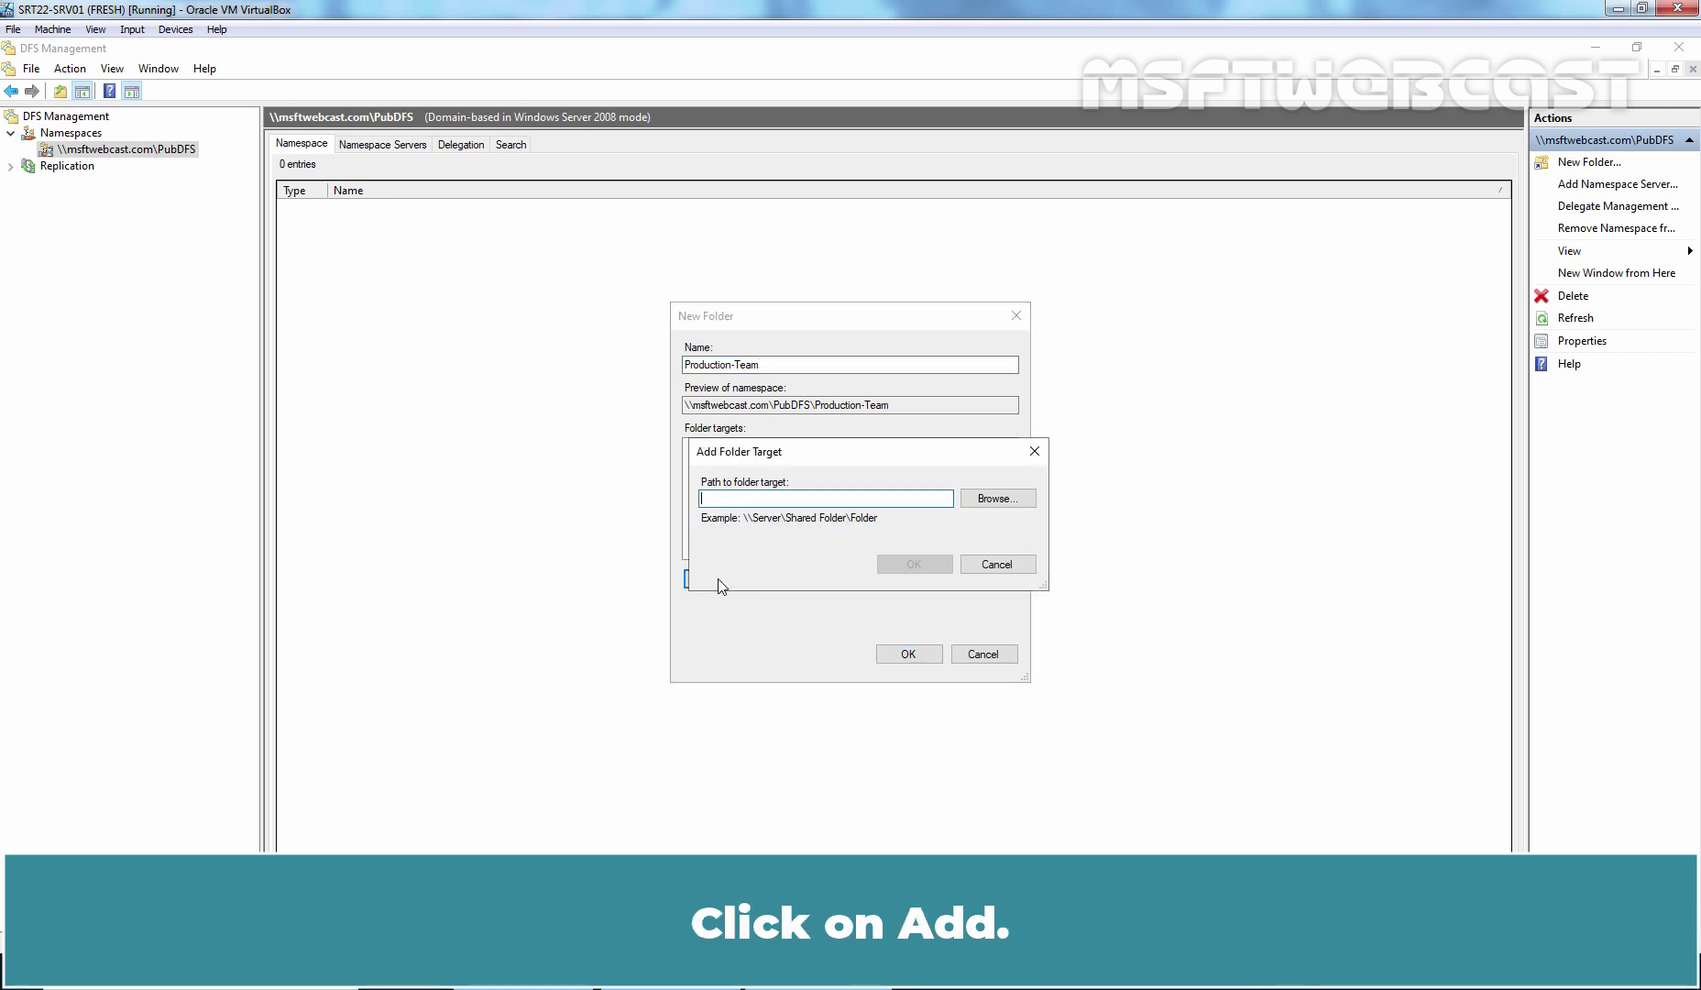
pyautogui.click(1004, 498)
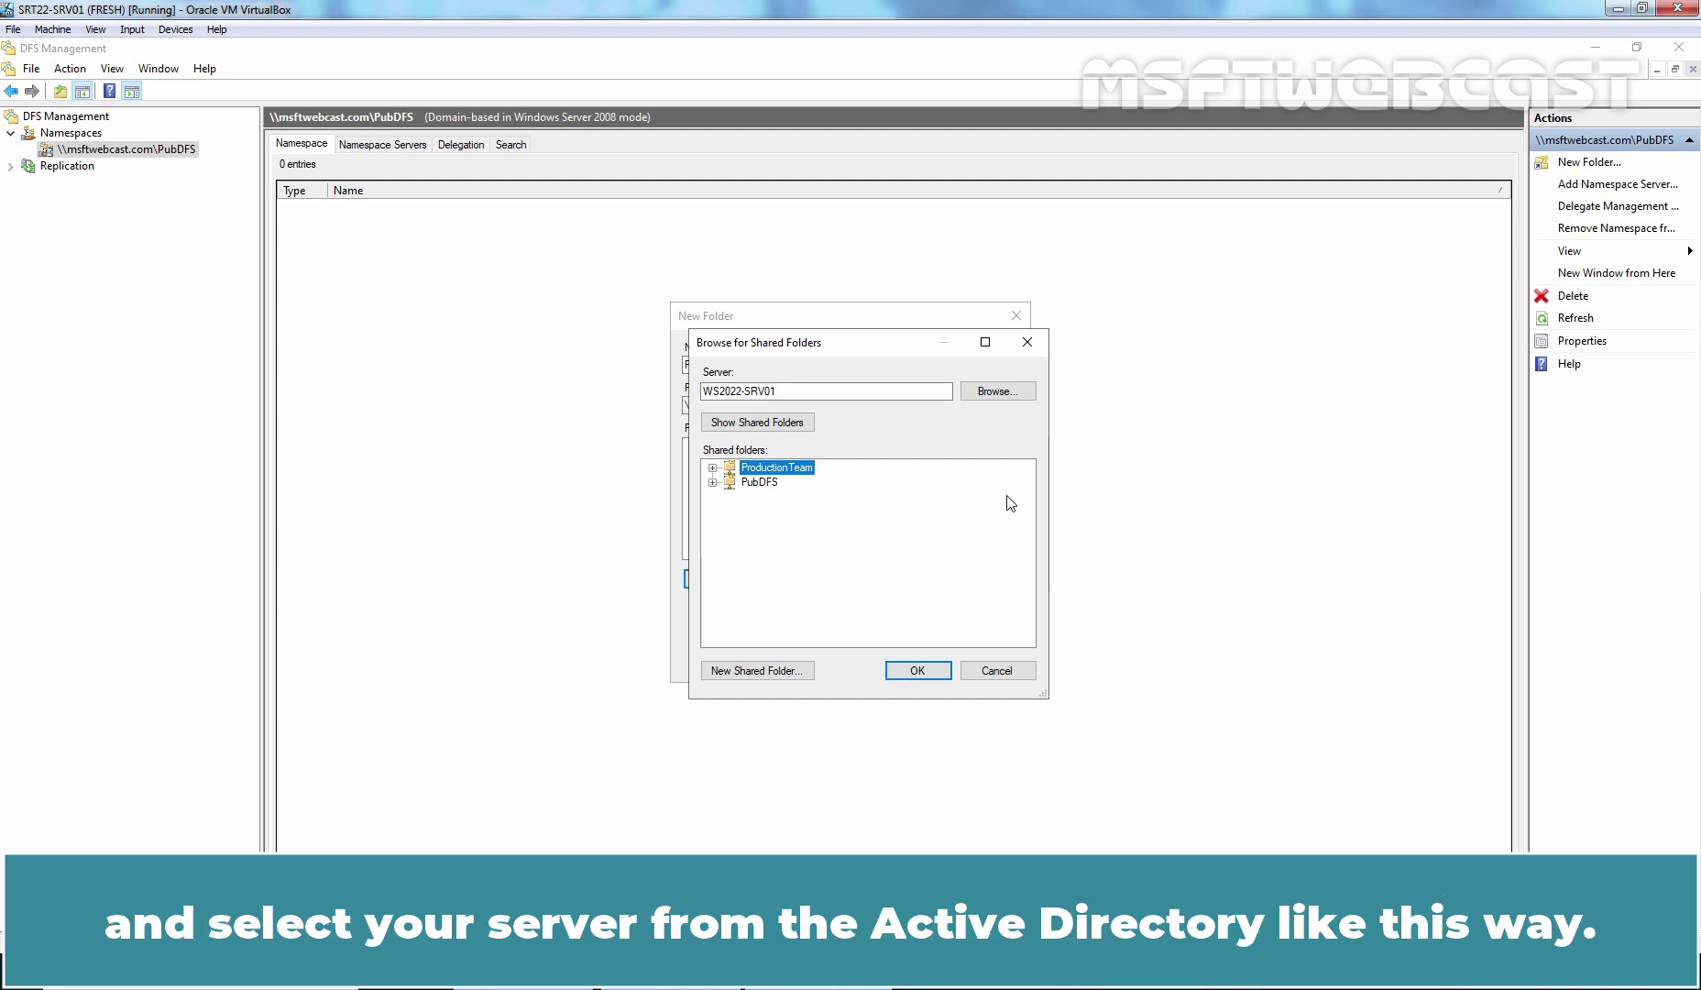
pyautogui.click(1002, 392)
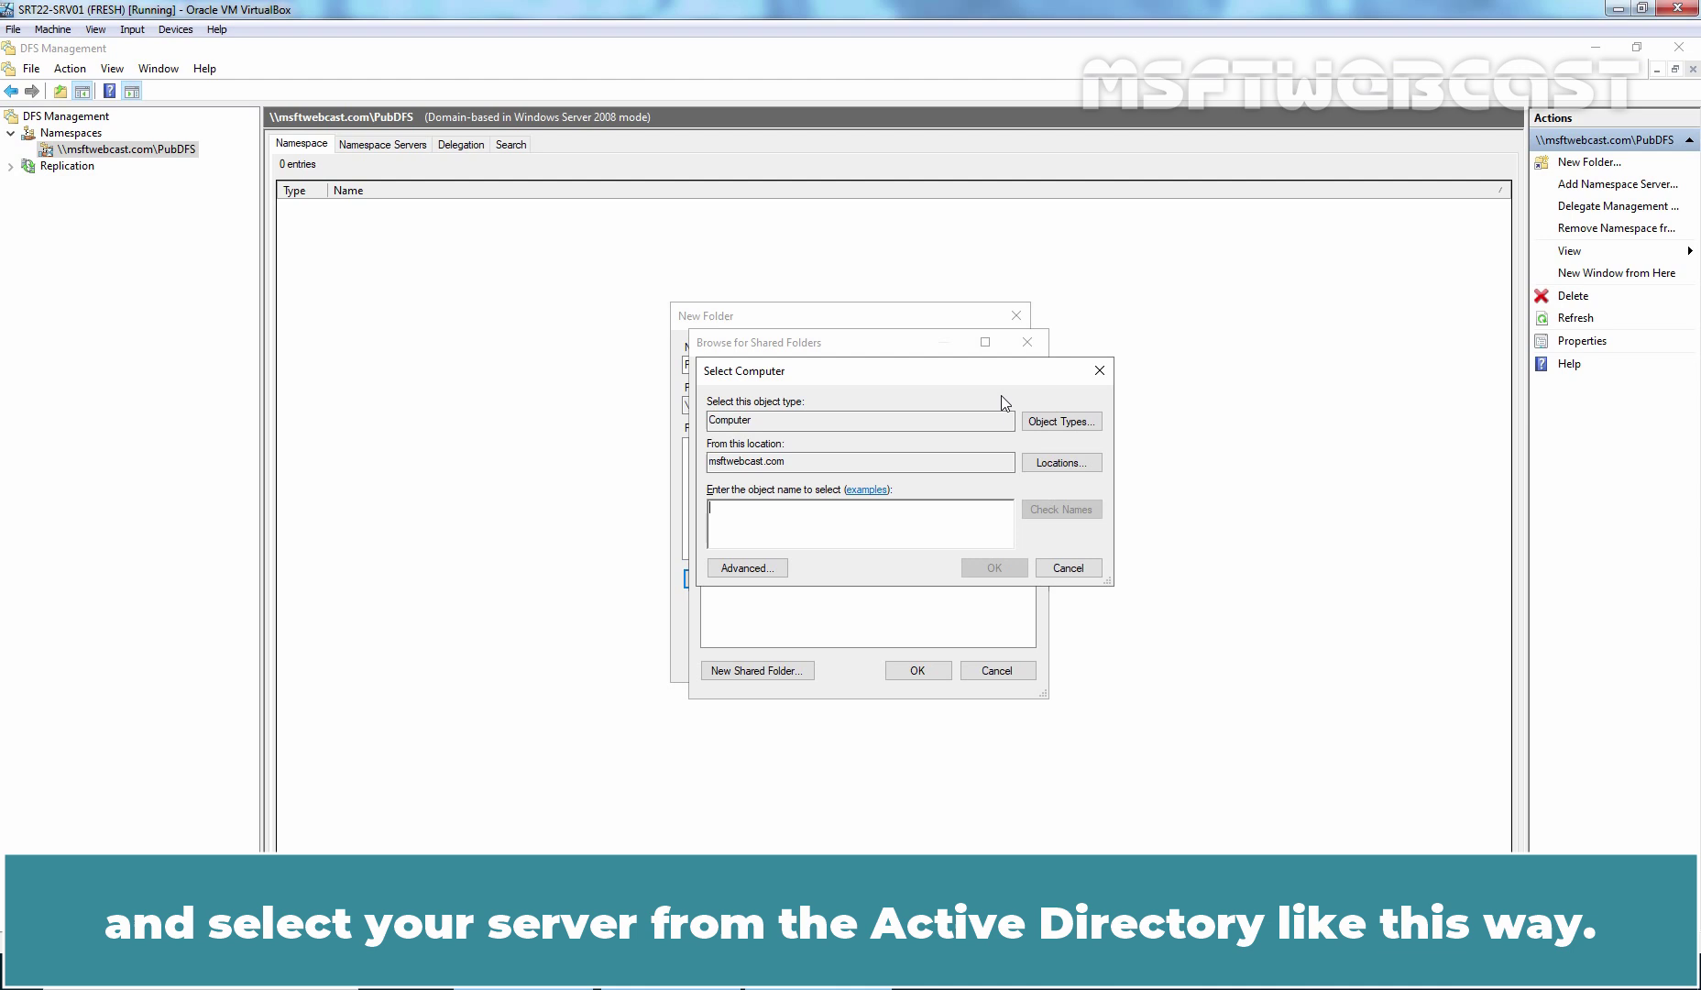
pyautogui.click(747, 568)
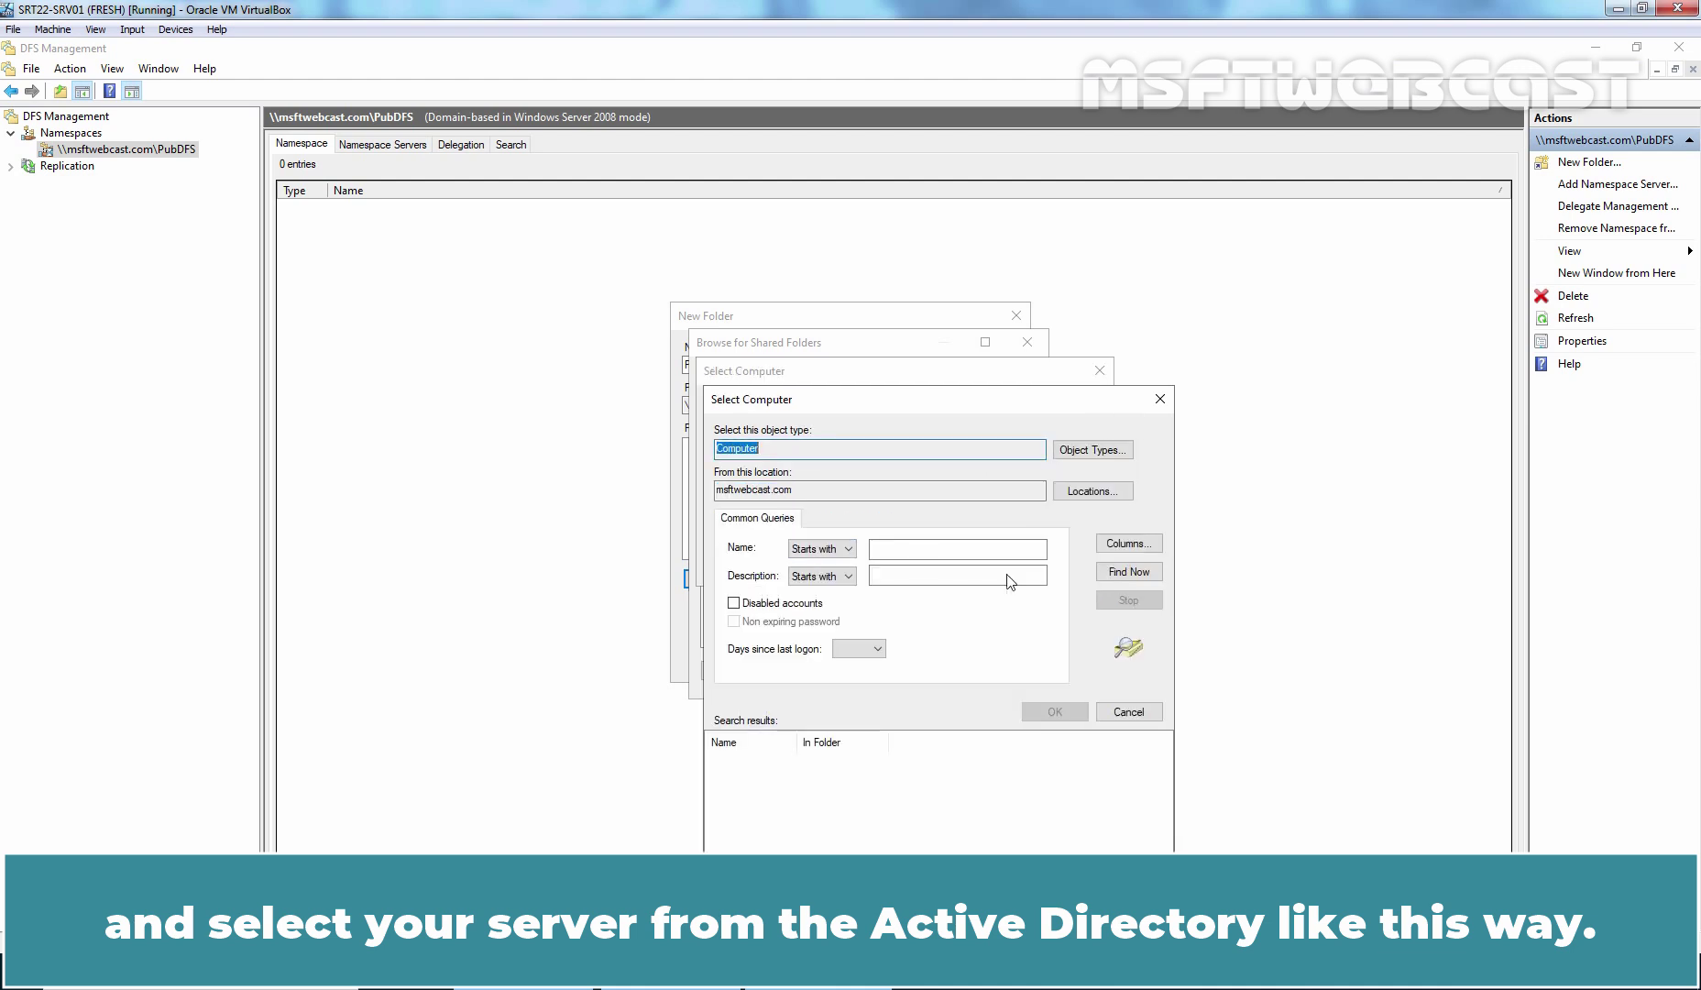
pyautogui.click(1125, 572)
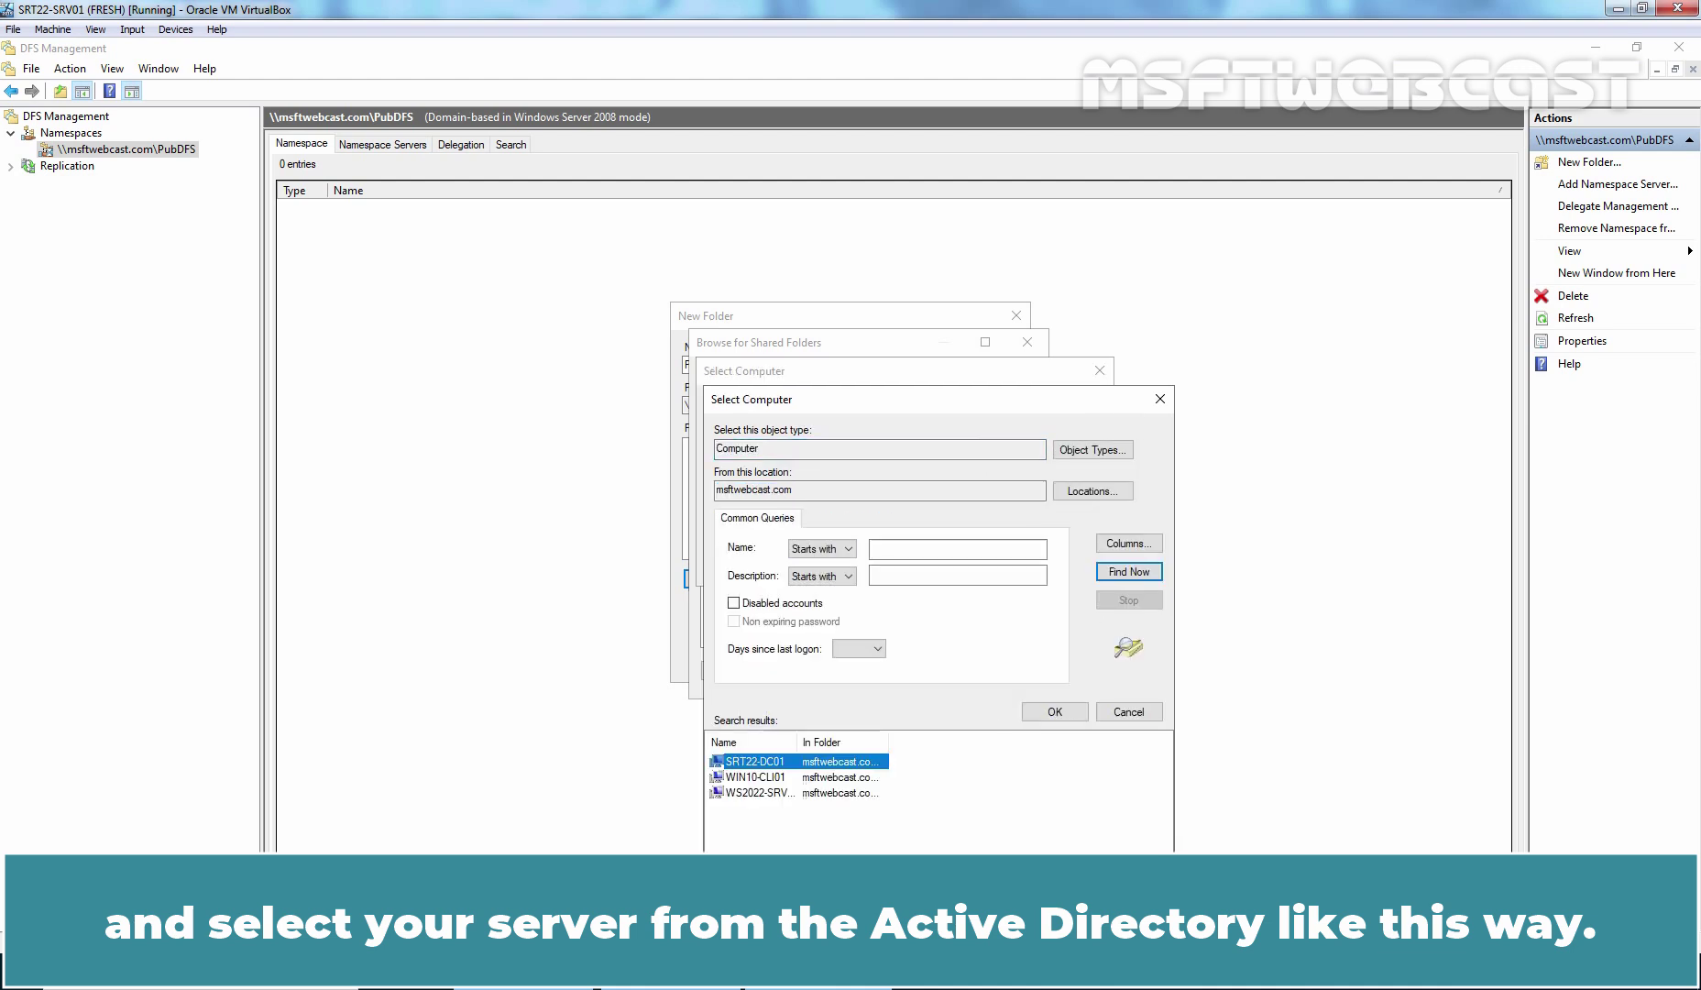
pyautogui.click(757, 792)
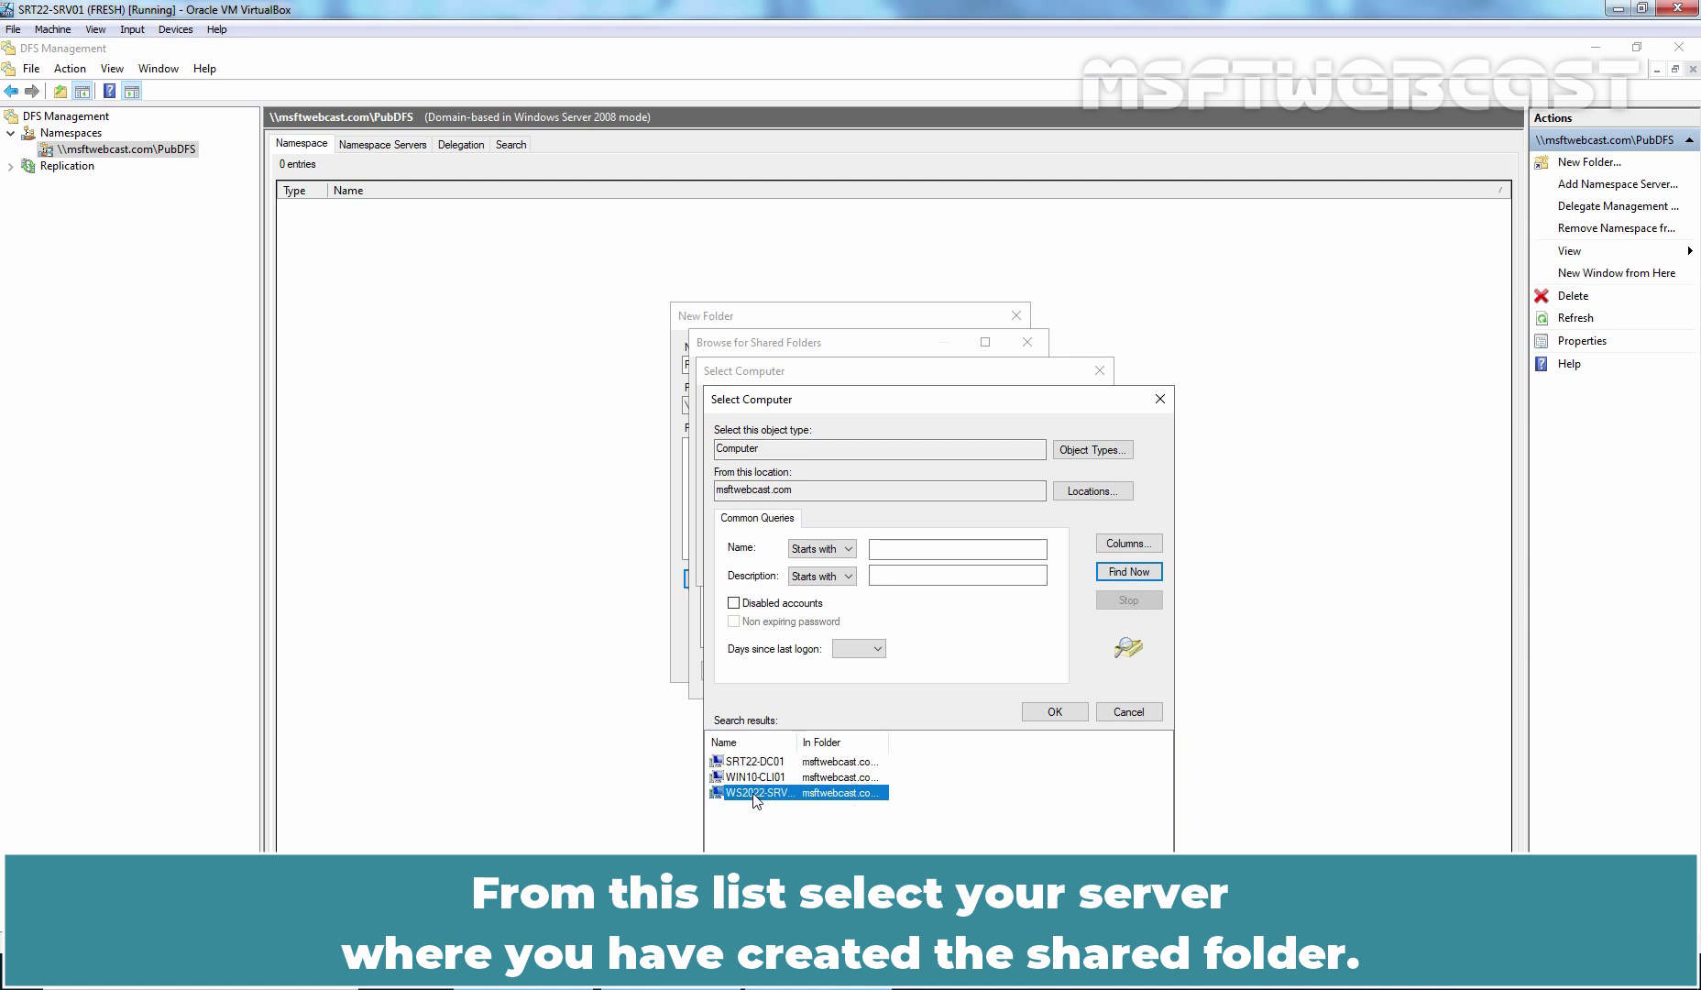
pyautogui.click(1054, 712)
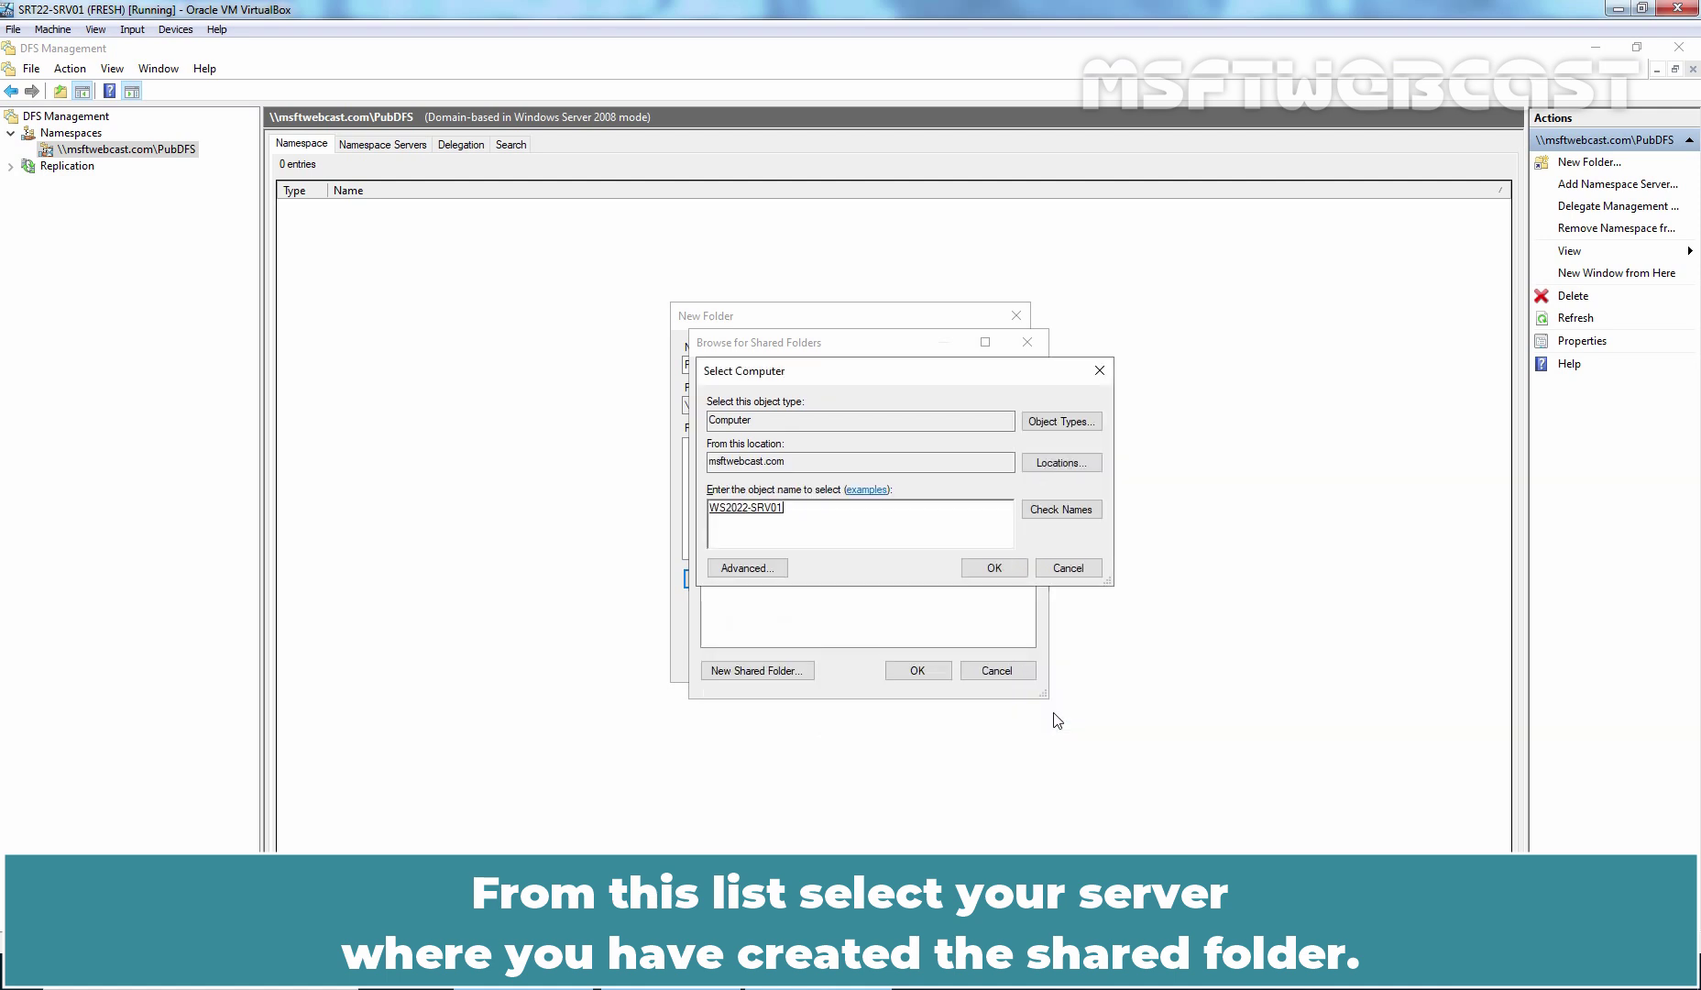
pyautogui.click(995, 568)
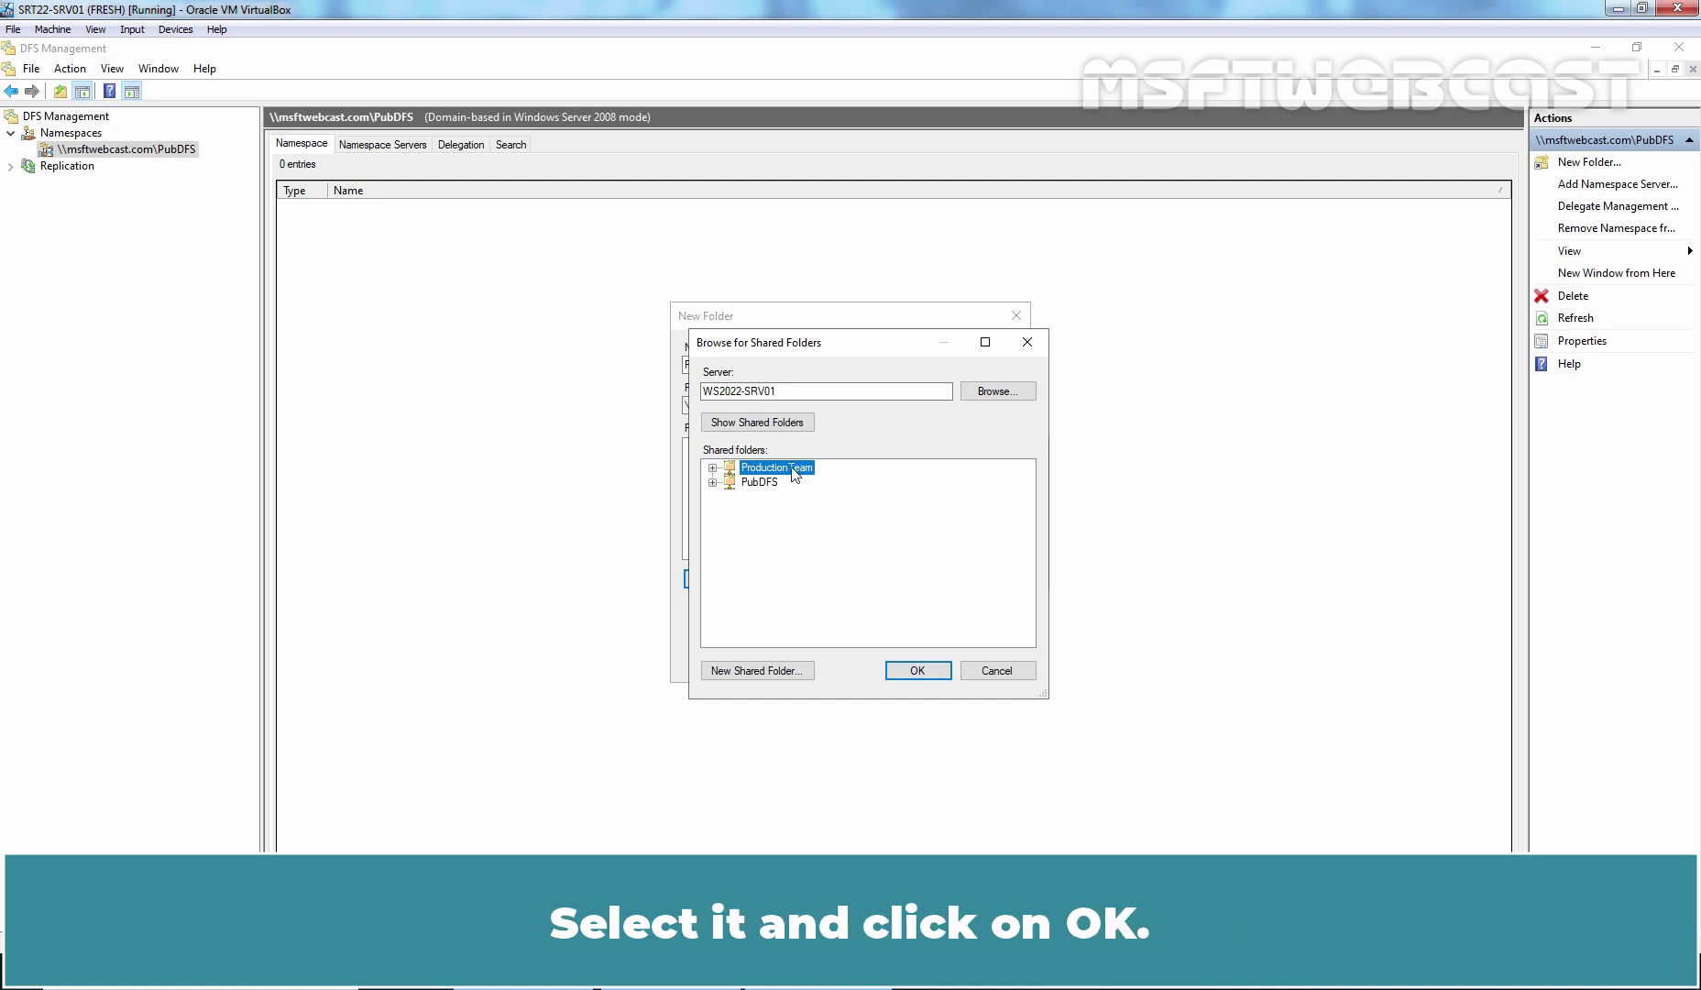
pyautogui.click(918, 672)
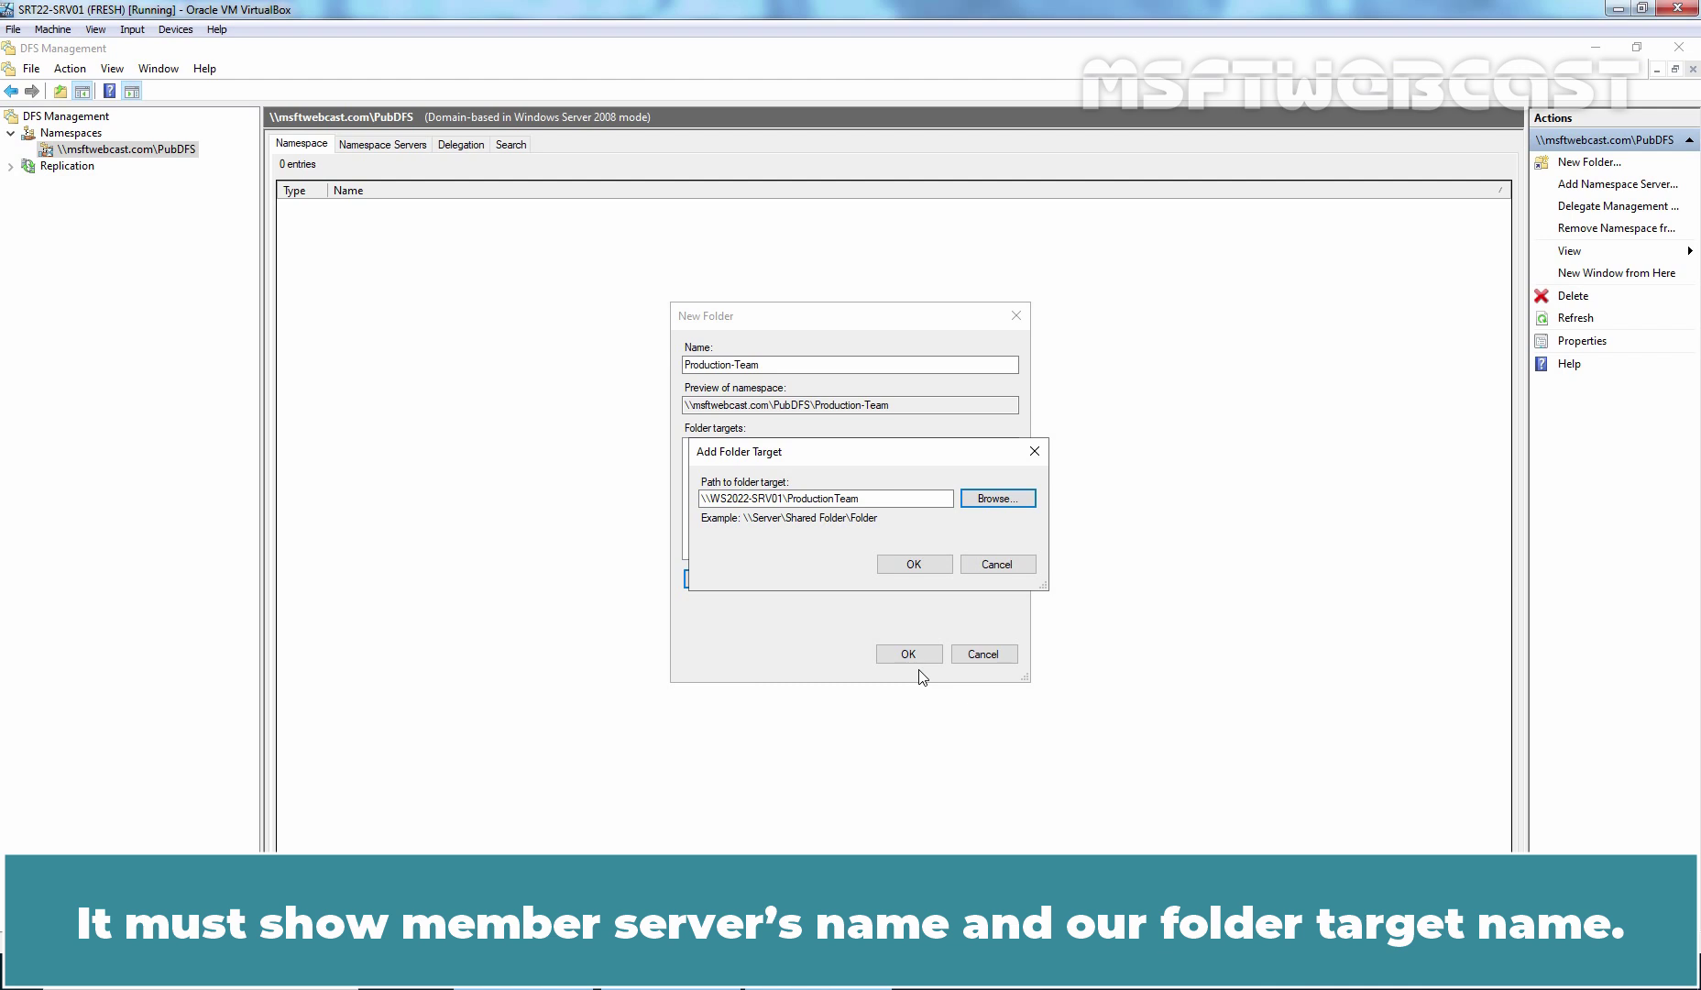
pyautogui.click(912, 565)
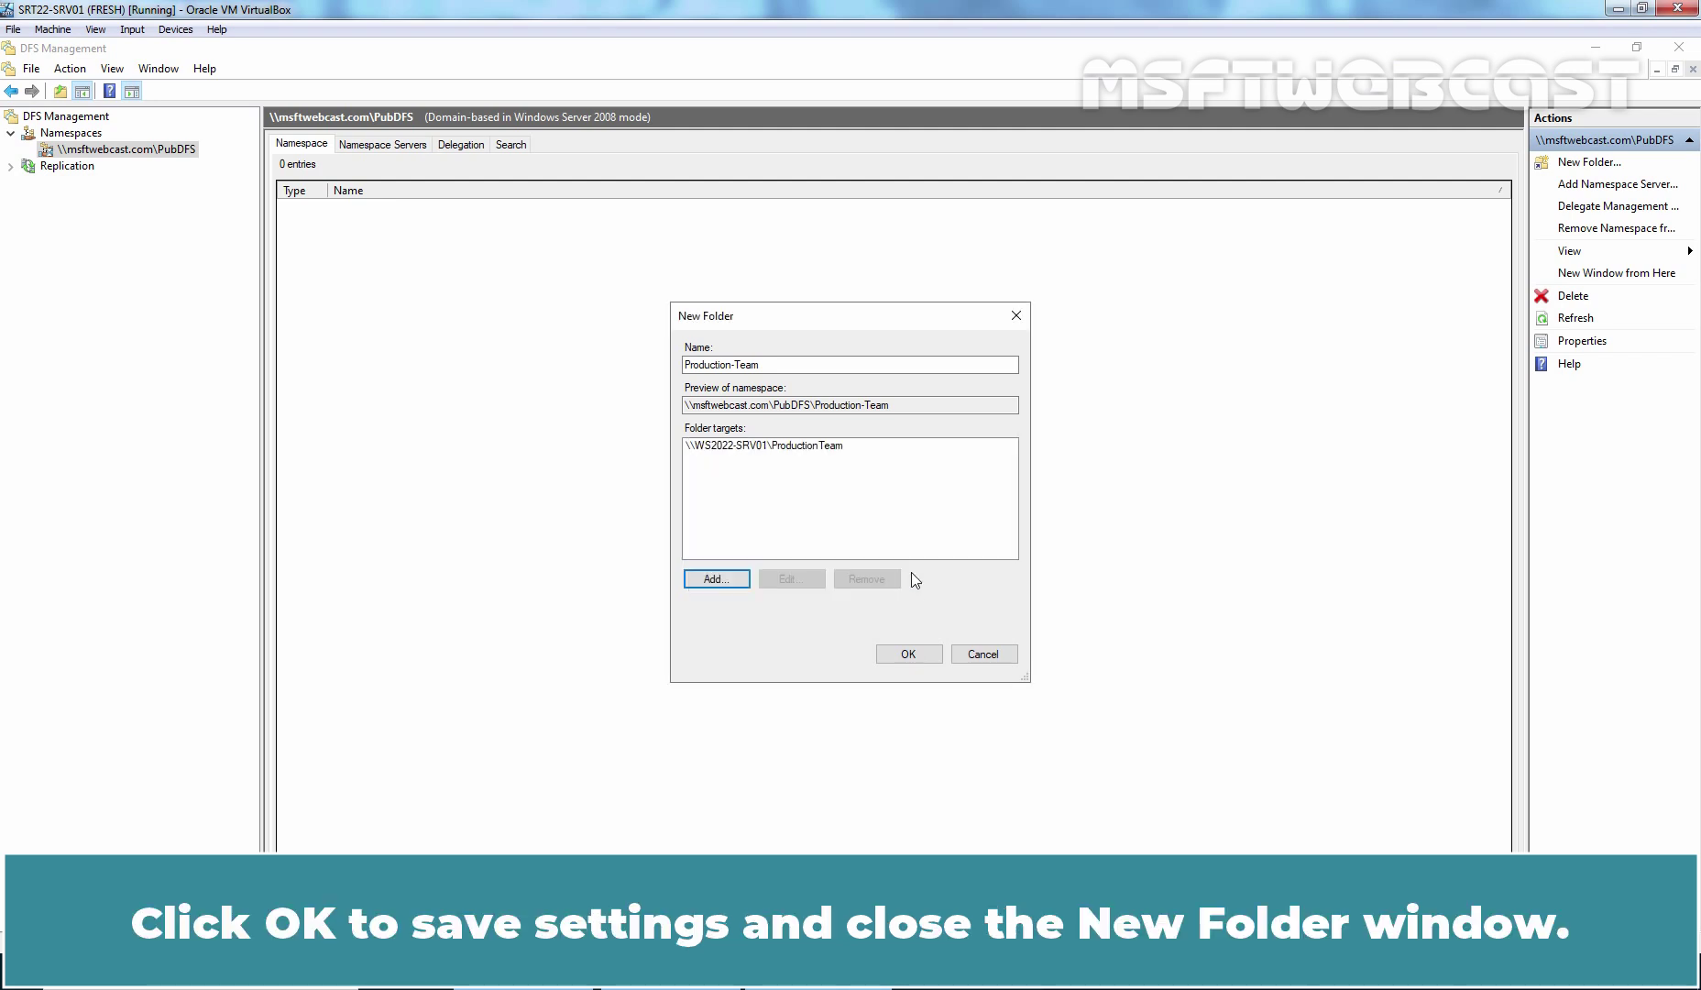
# Step: Create Production-Team, then expand PubDFS and select it to show its \\WS2022-SRV01\ProductionTeam target
pyautogui.click(909, 655)
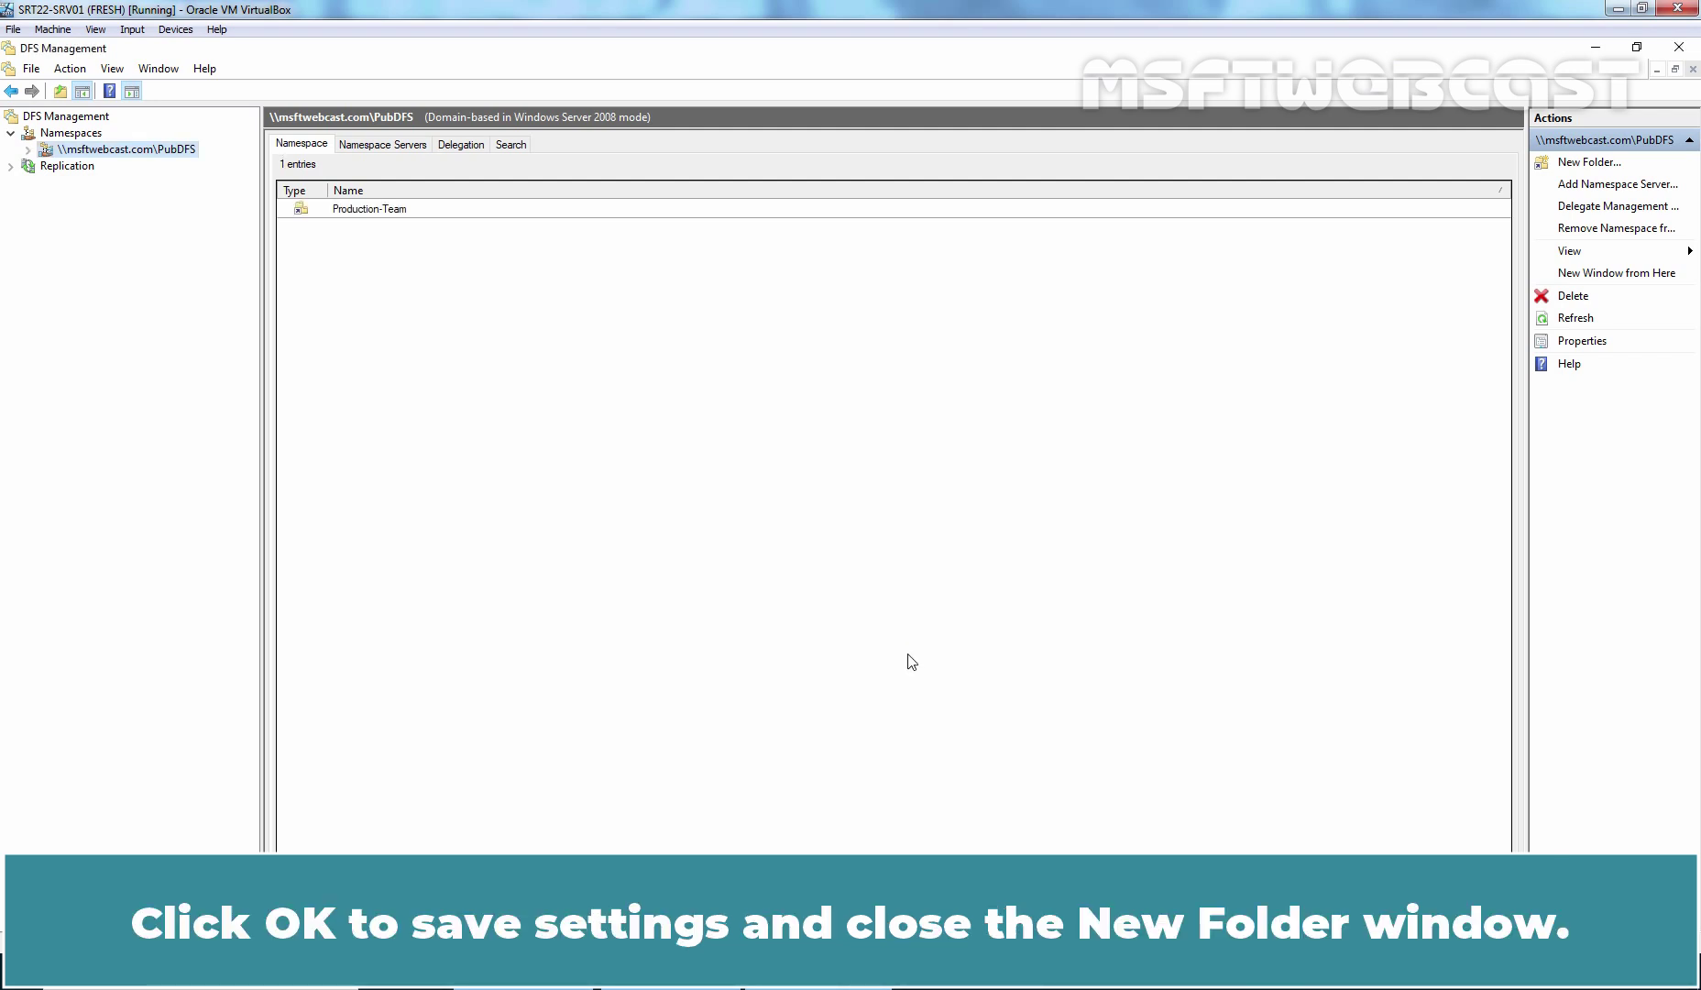
pyautogui.click(28, 150)
pyautogui.click(113, 169)
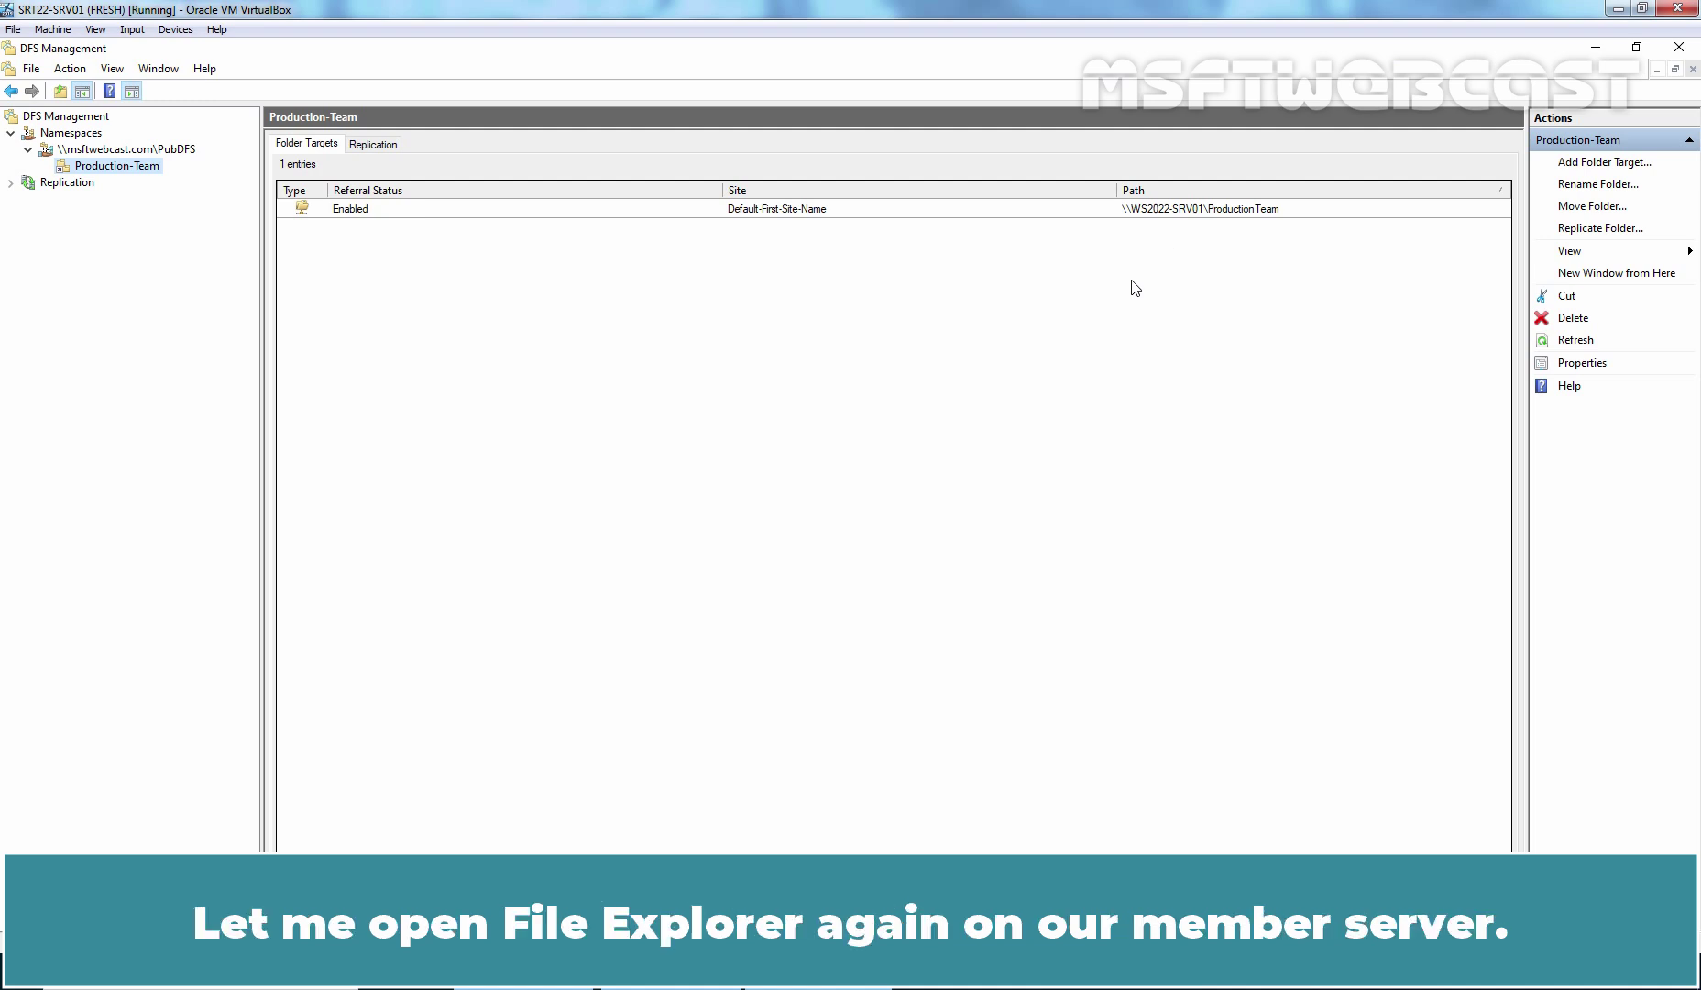
# Step: Create a text document named By Admin in D:\Production Team on the server
pyautogui.click(524, 986)
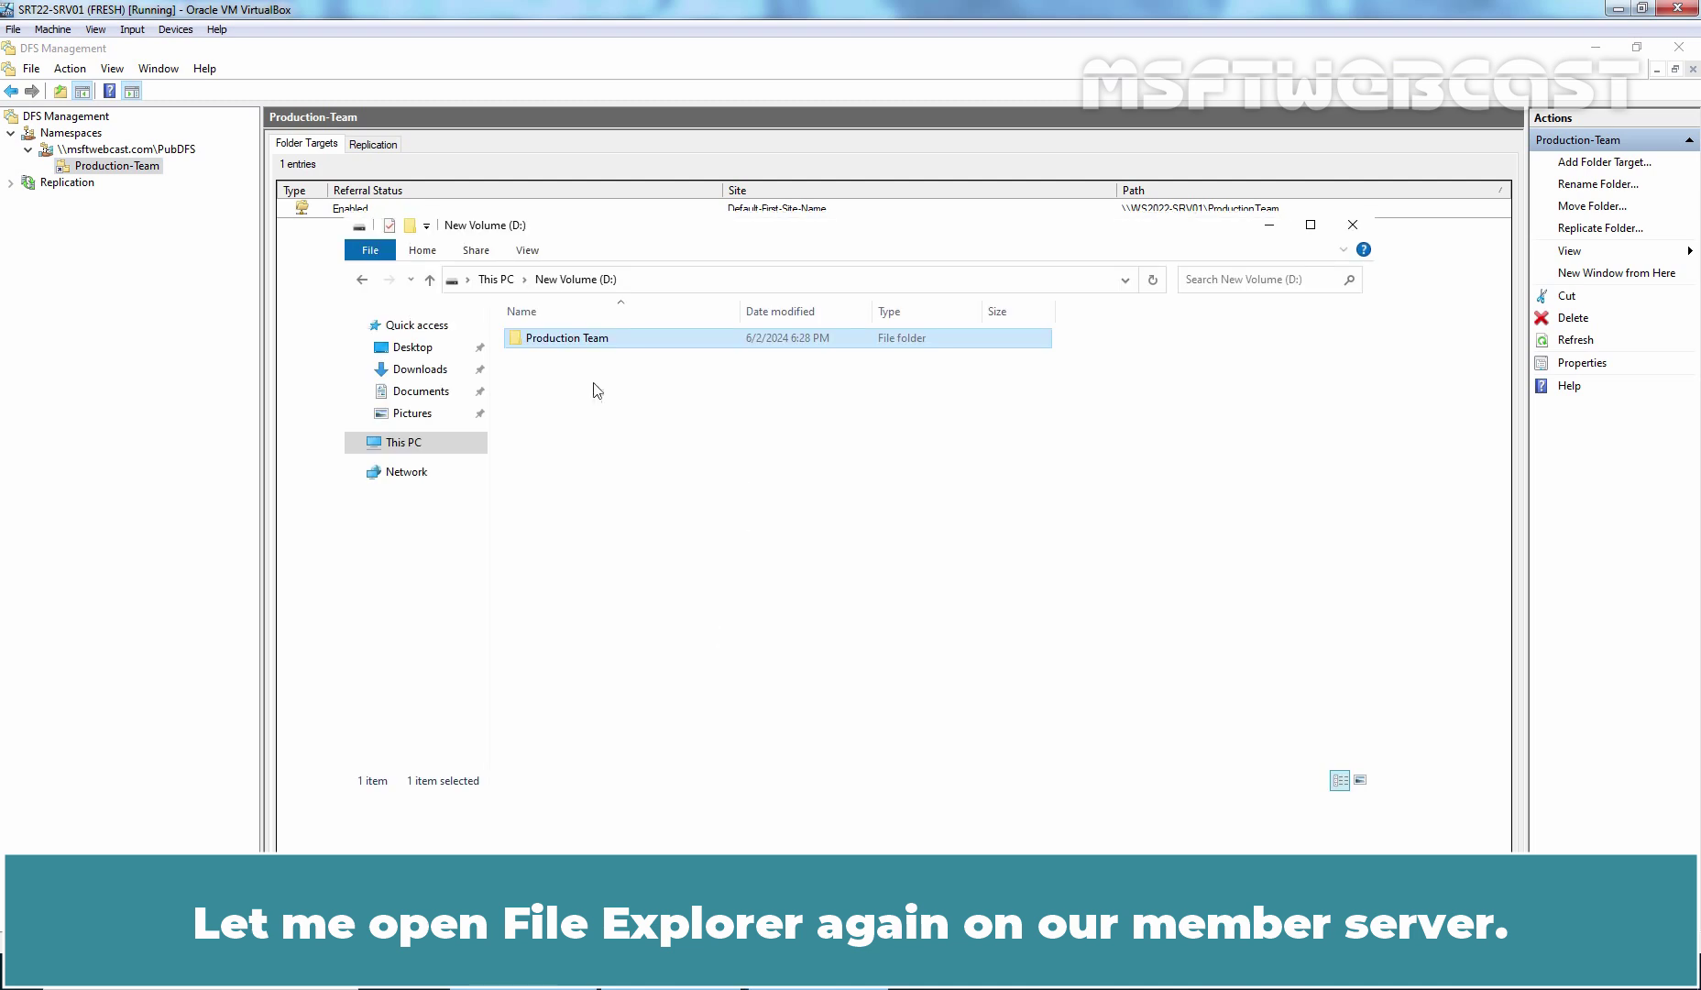
pyautogui.doubleClick(565, 341)
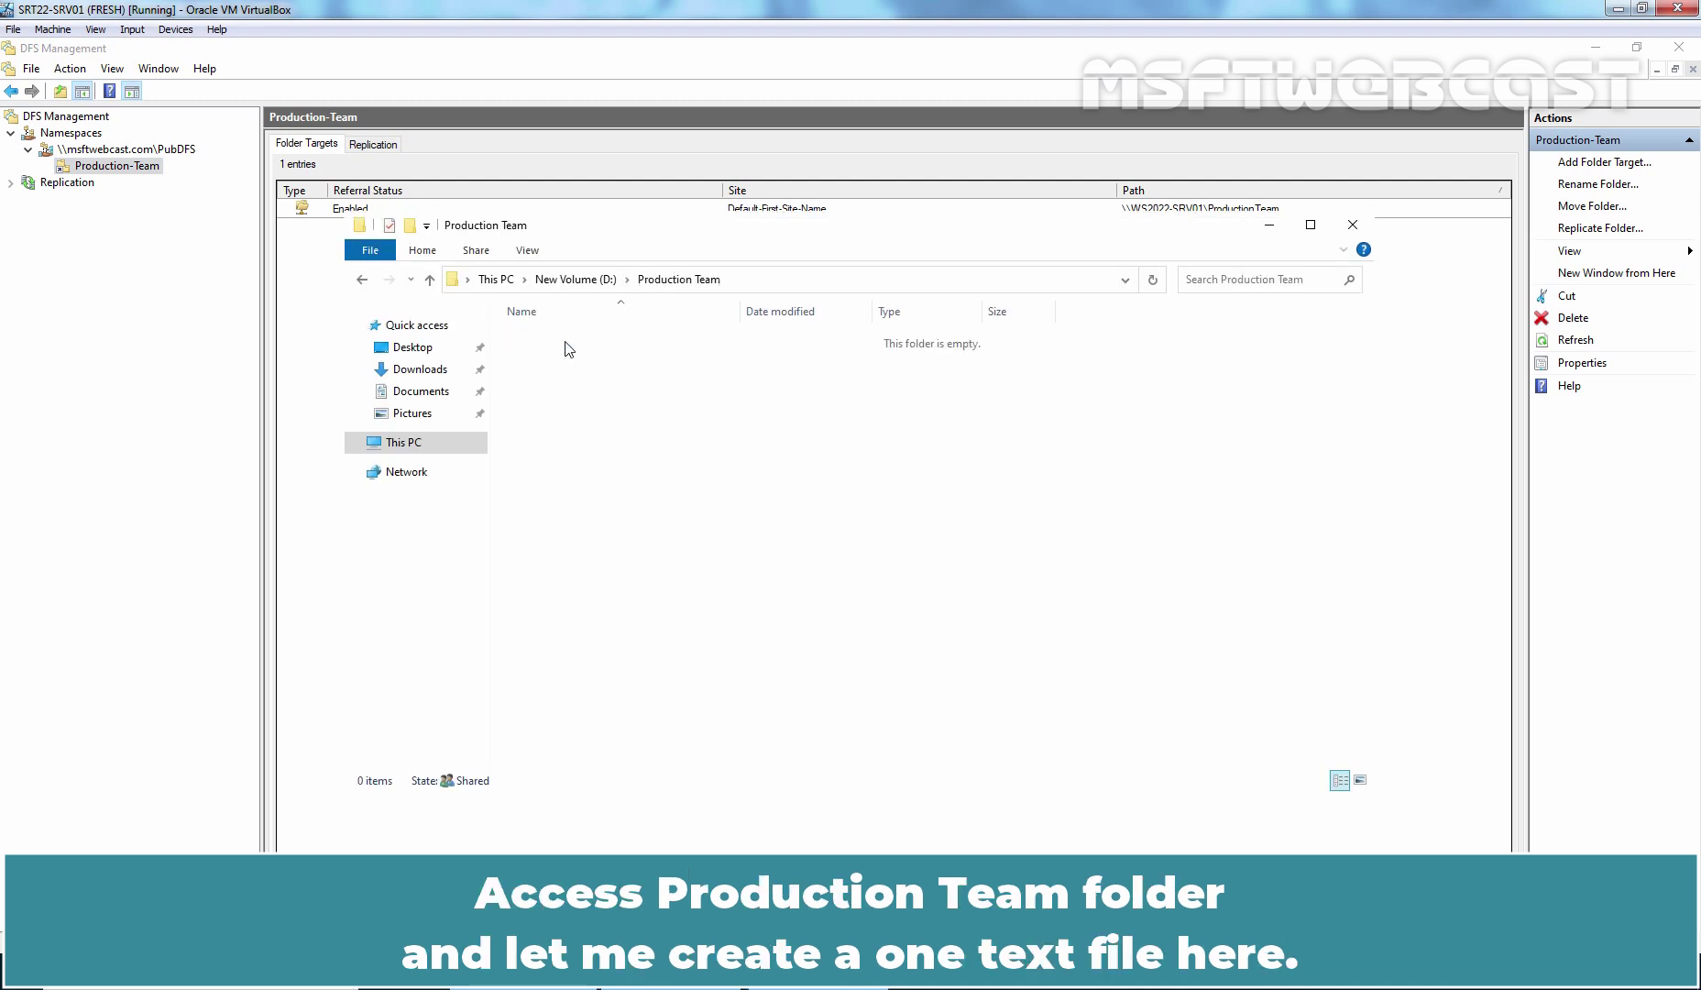
pyautogui.rightClick(565, 342)
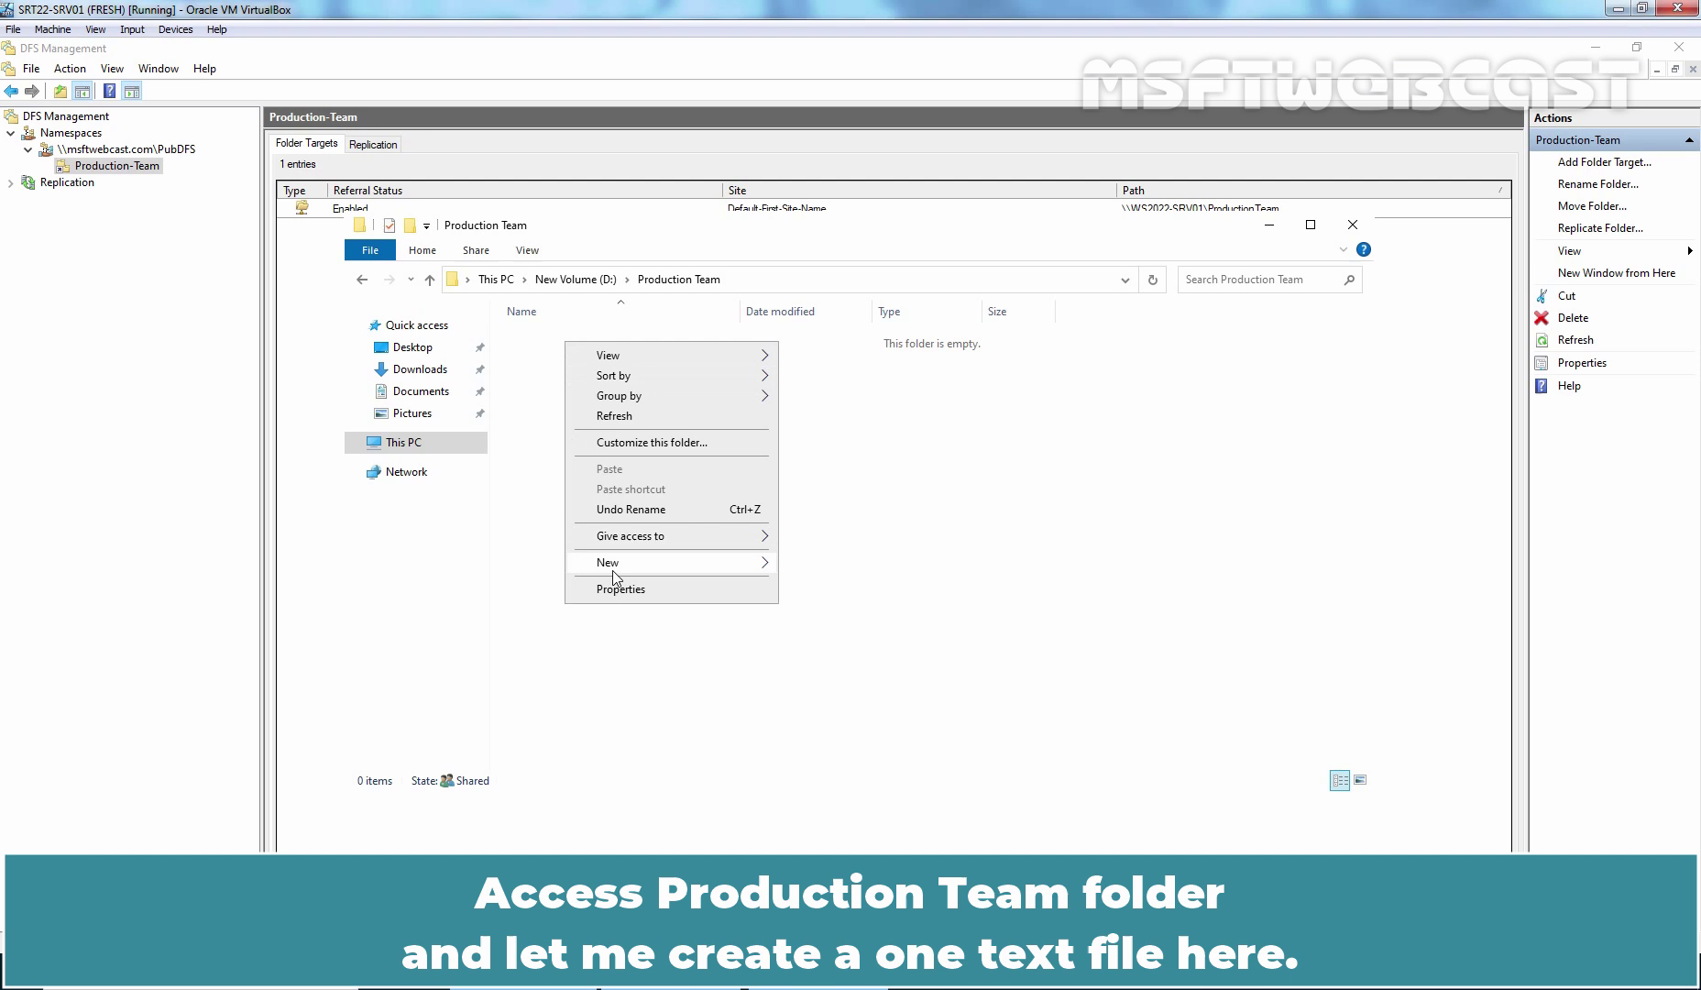
pyautogui.moveTo(653, 571)
pyautogui.click(841, 651)
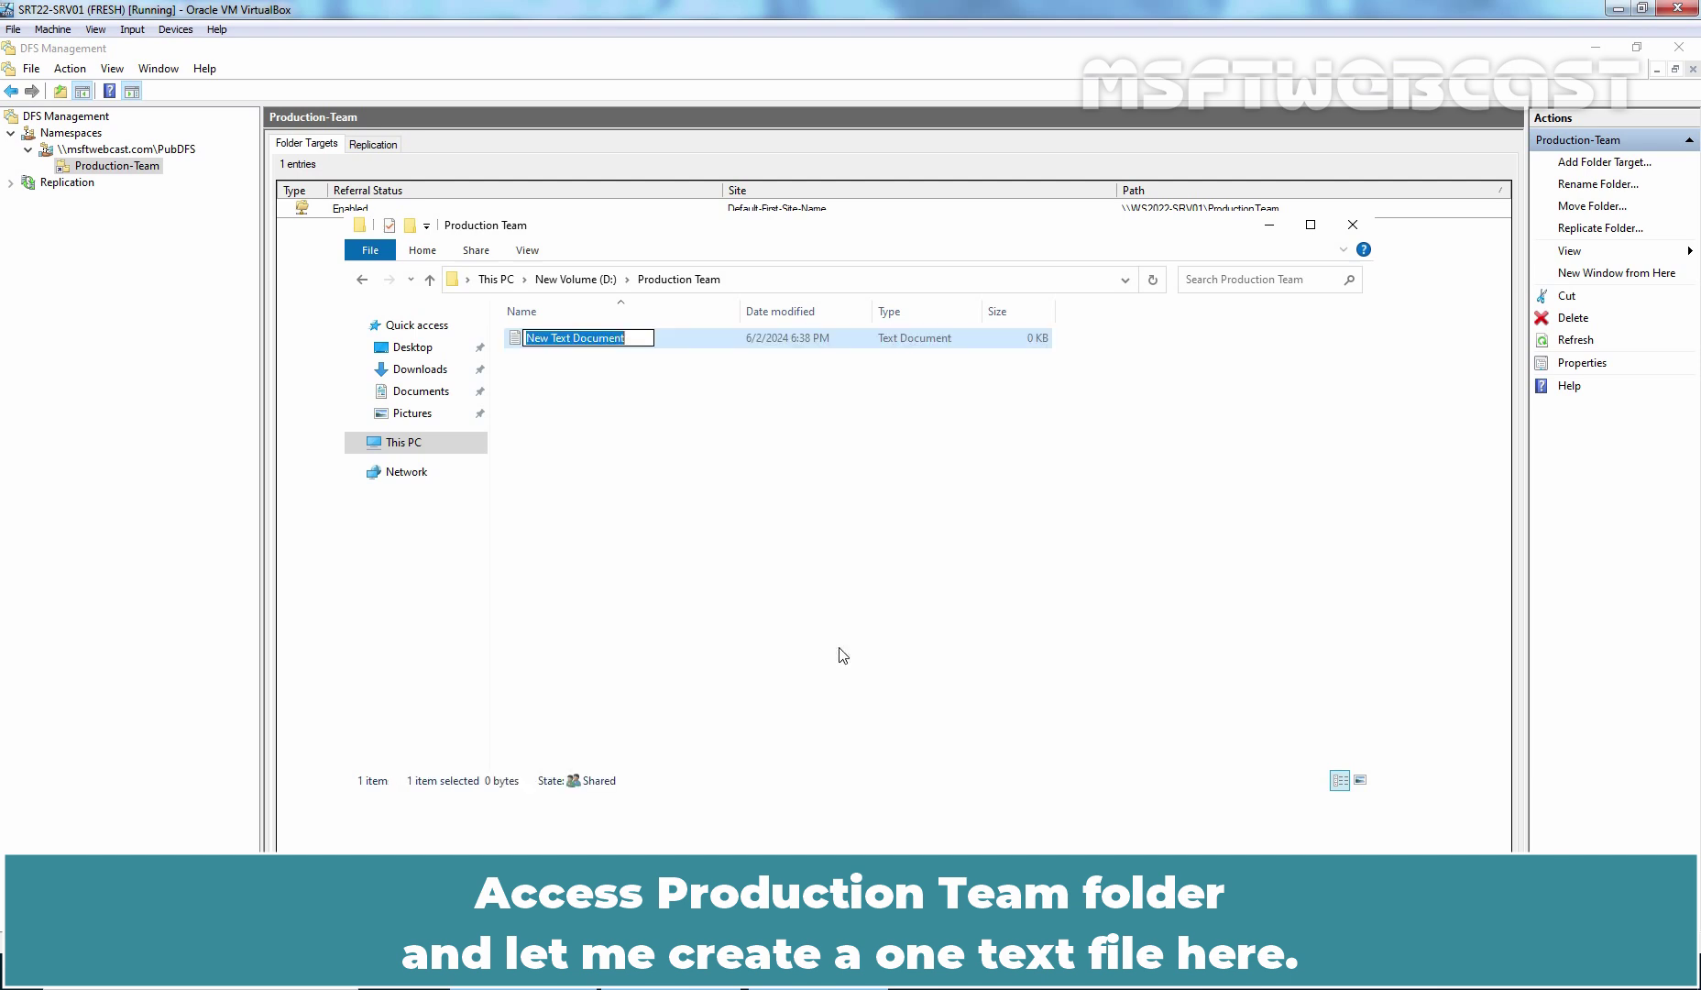
pyautogui.write('By Admin')
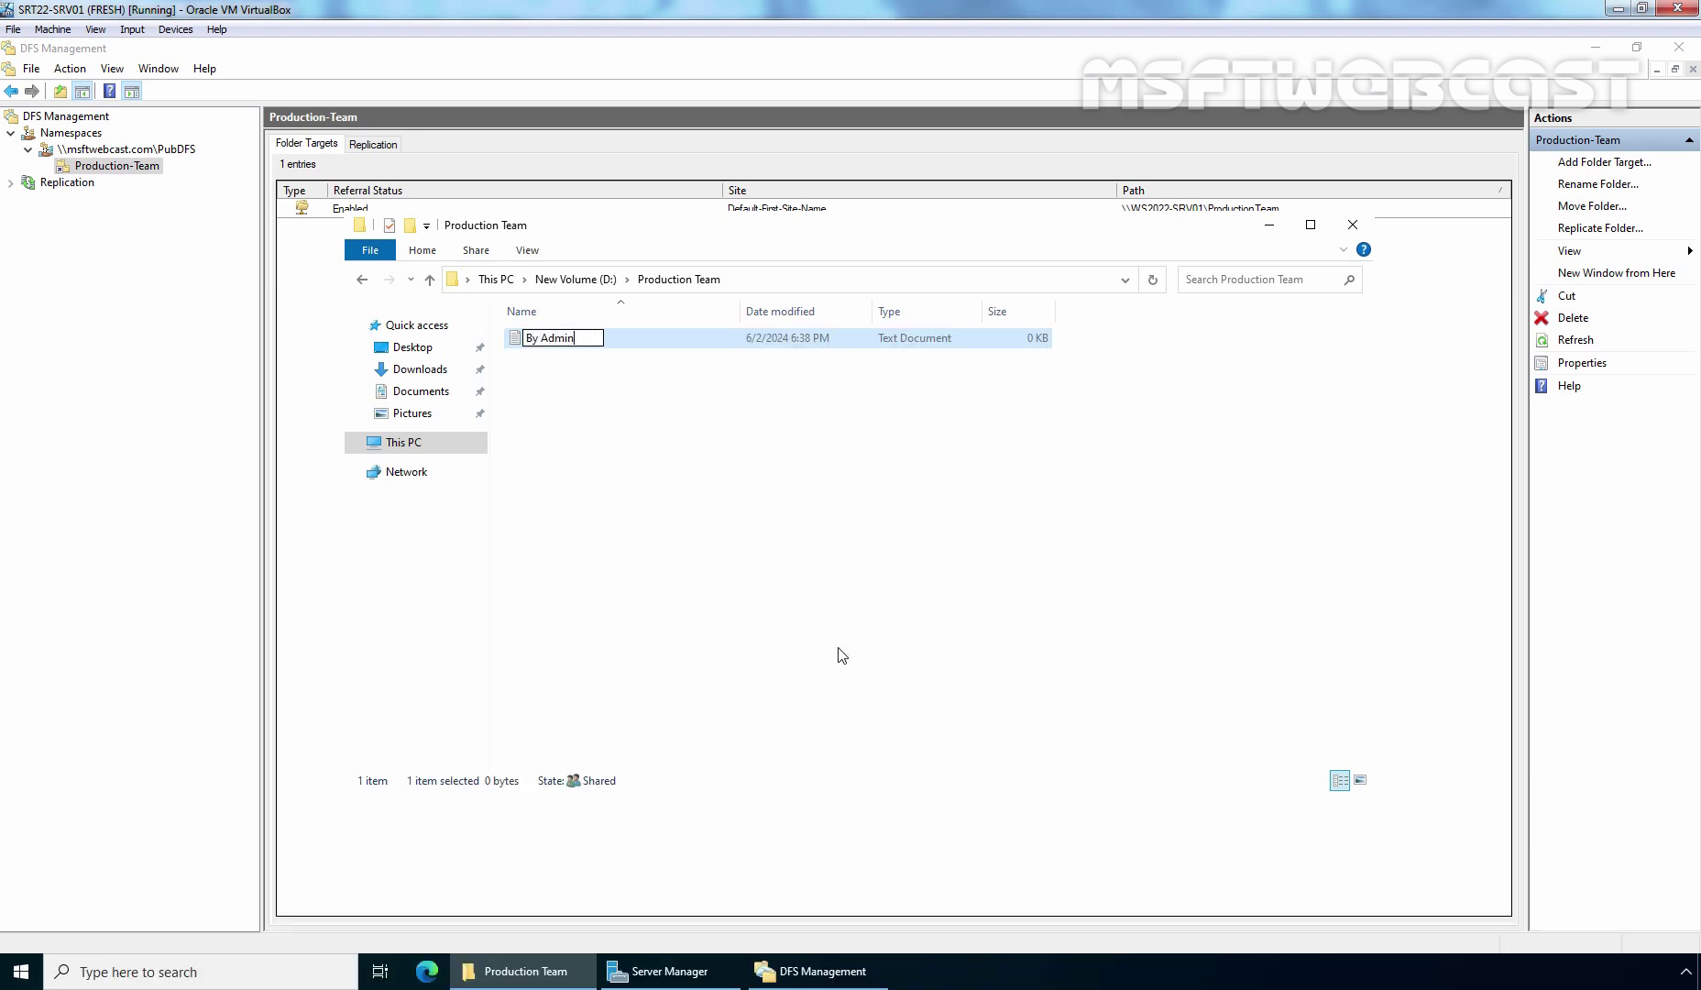
pyautogui.press('Return')
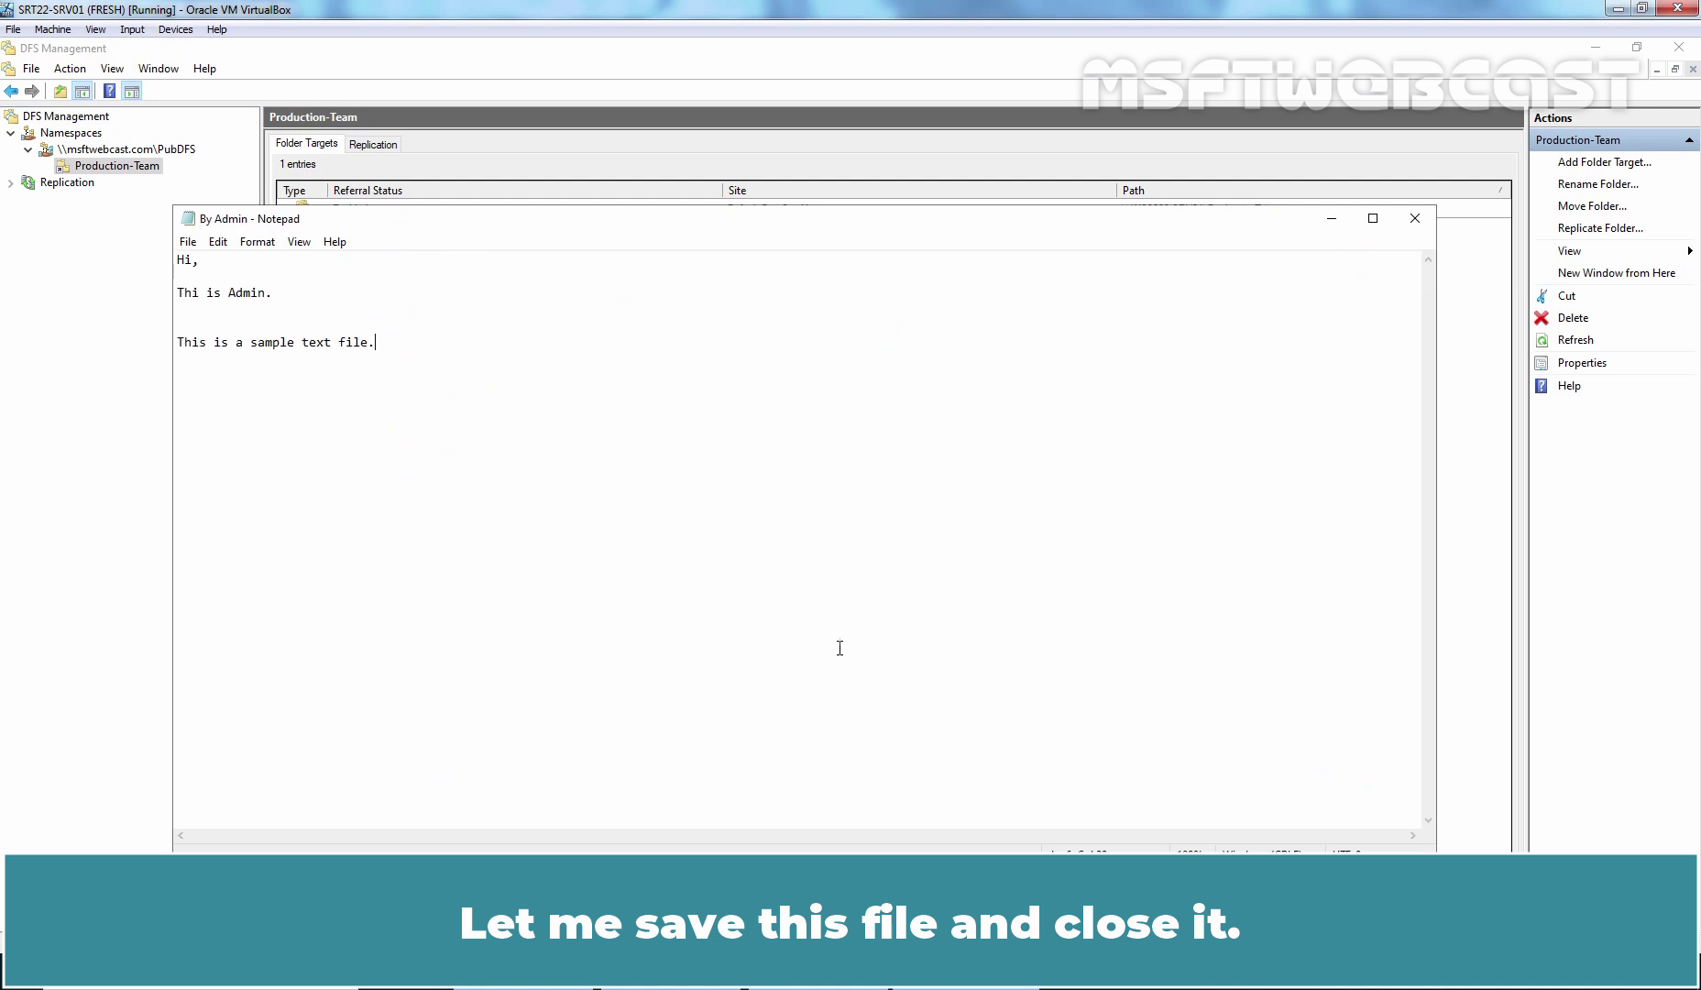
pyautogui.click(1415, 218)
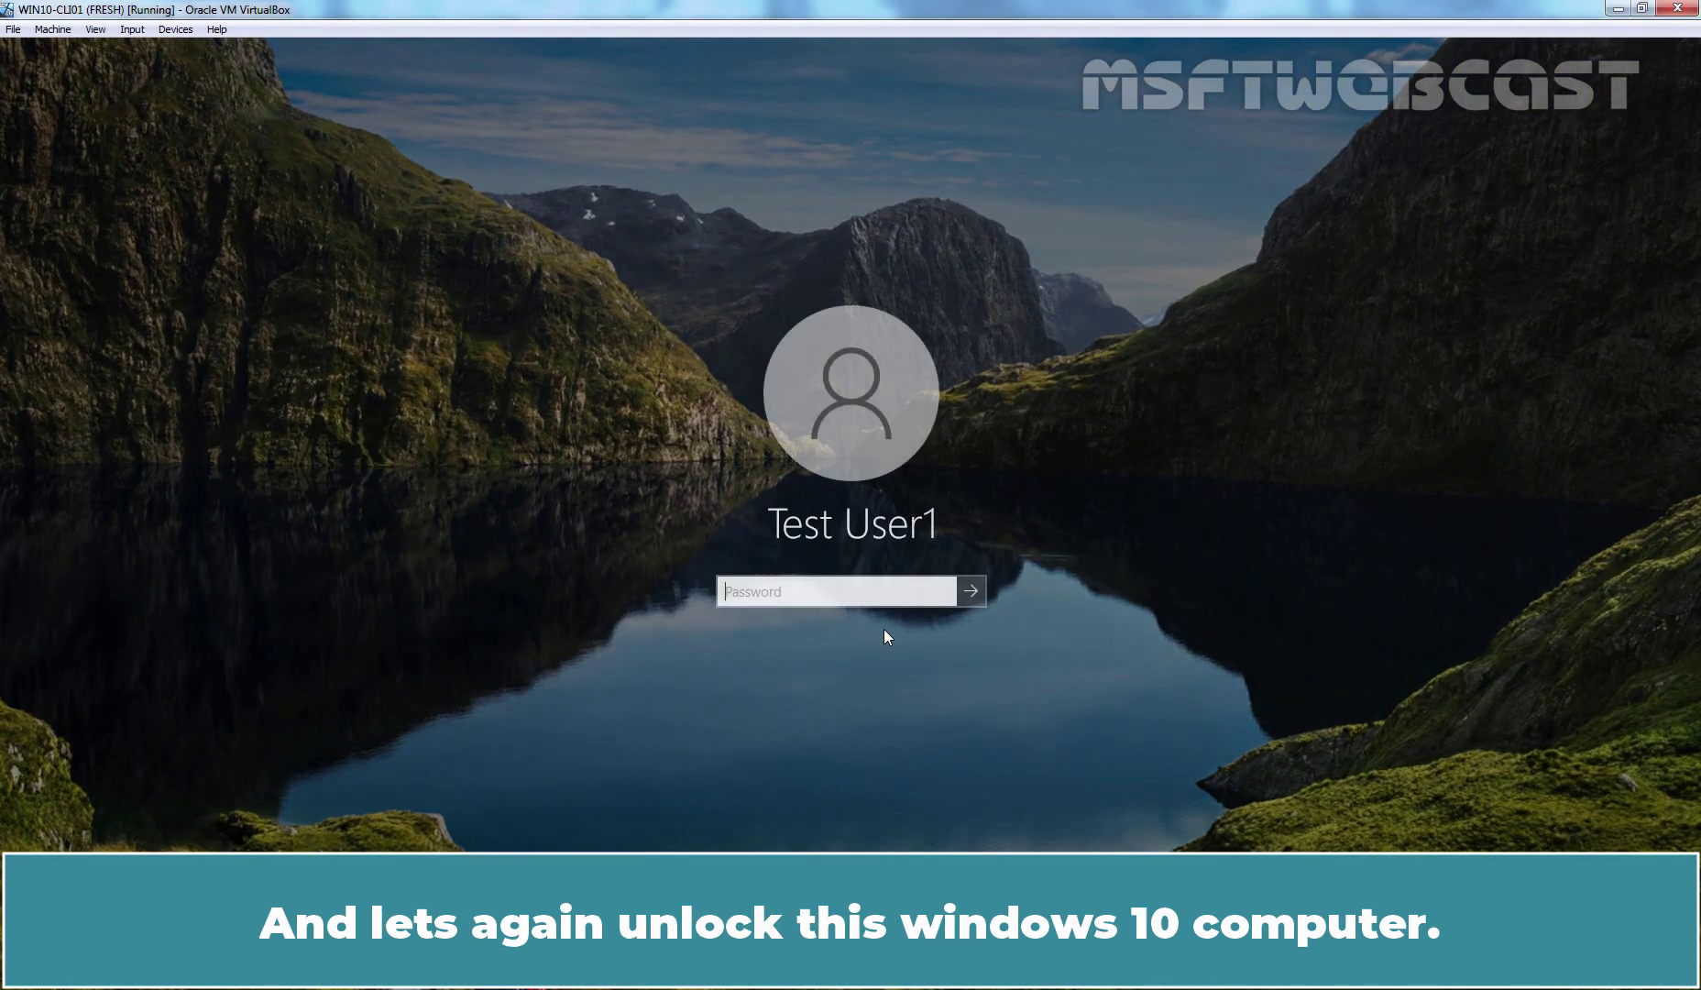
# Step: Unlock the client with the account password and open \\msftwebcast.com\pubdfs from Run
pyautogui.write('*******')
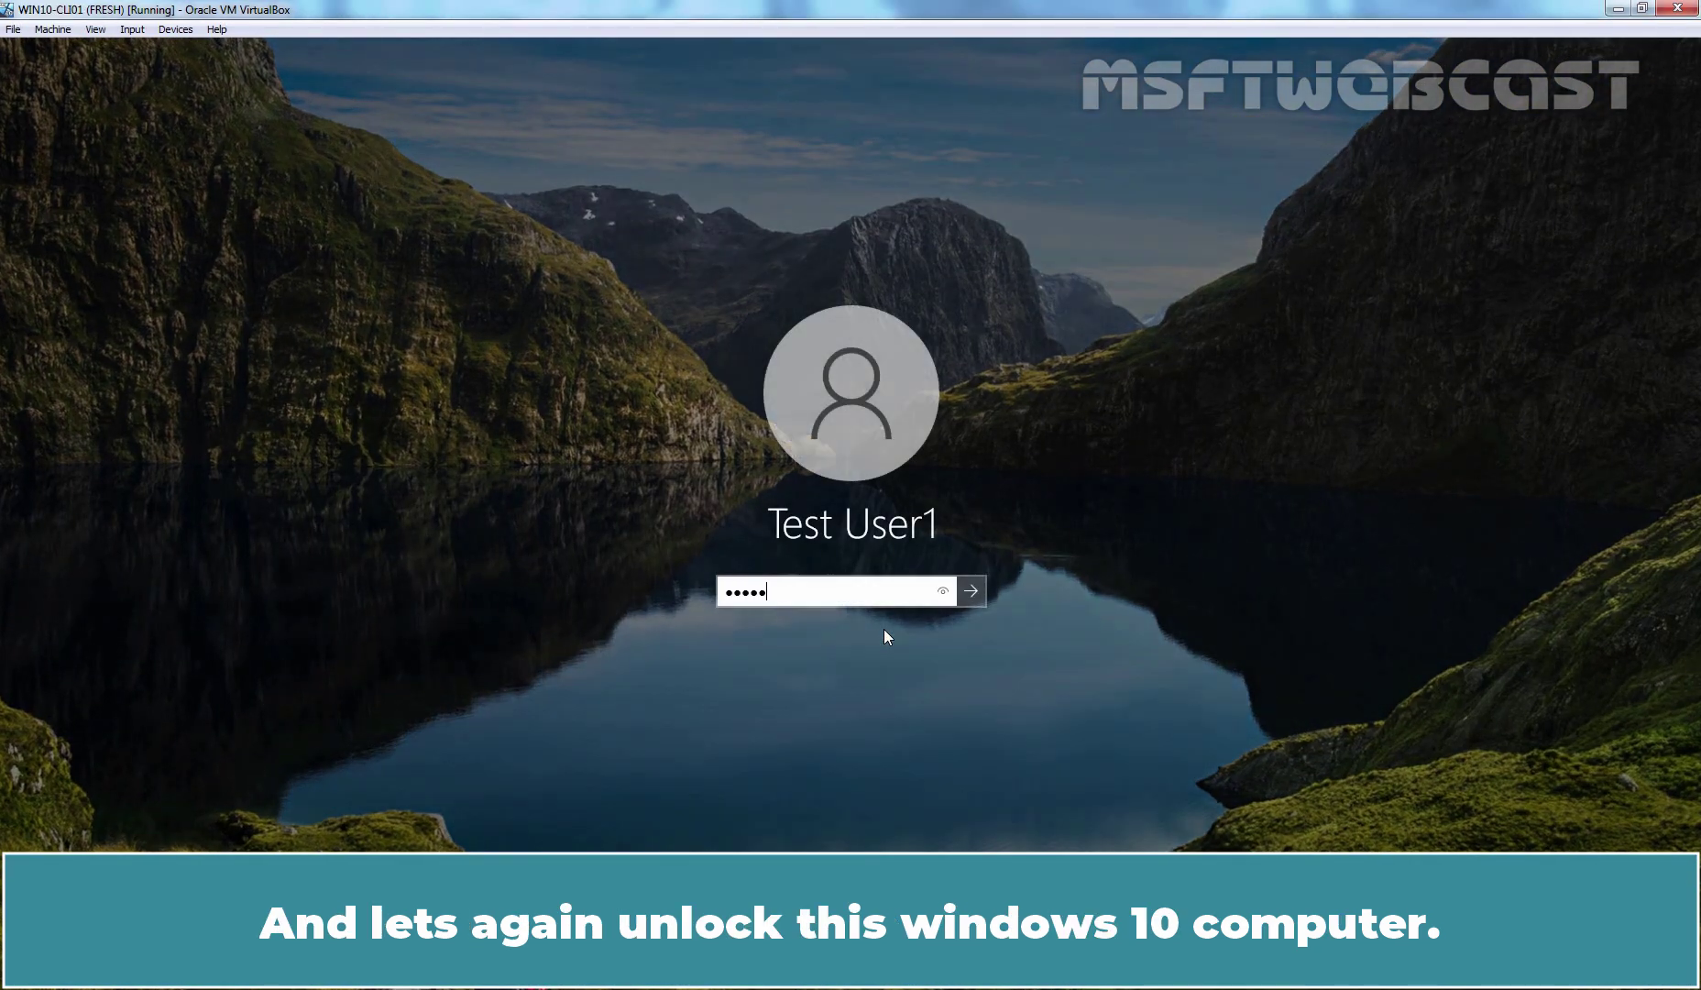
pyautogui.write('*')
pyautogui.press('Return')
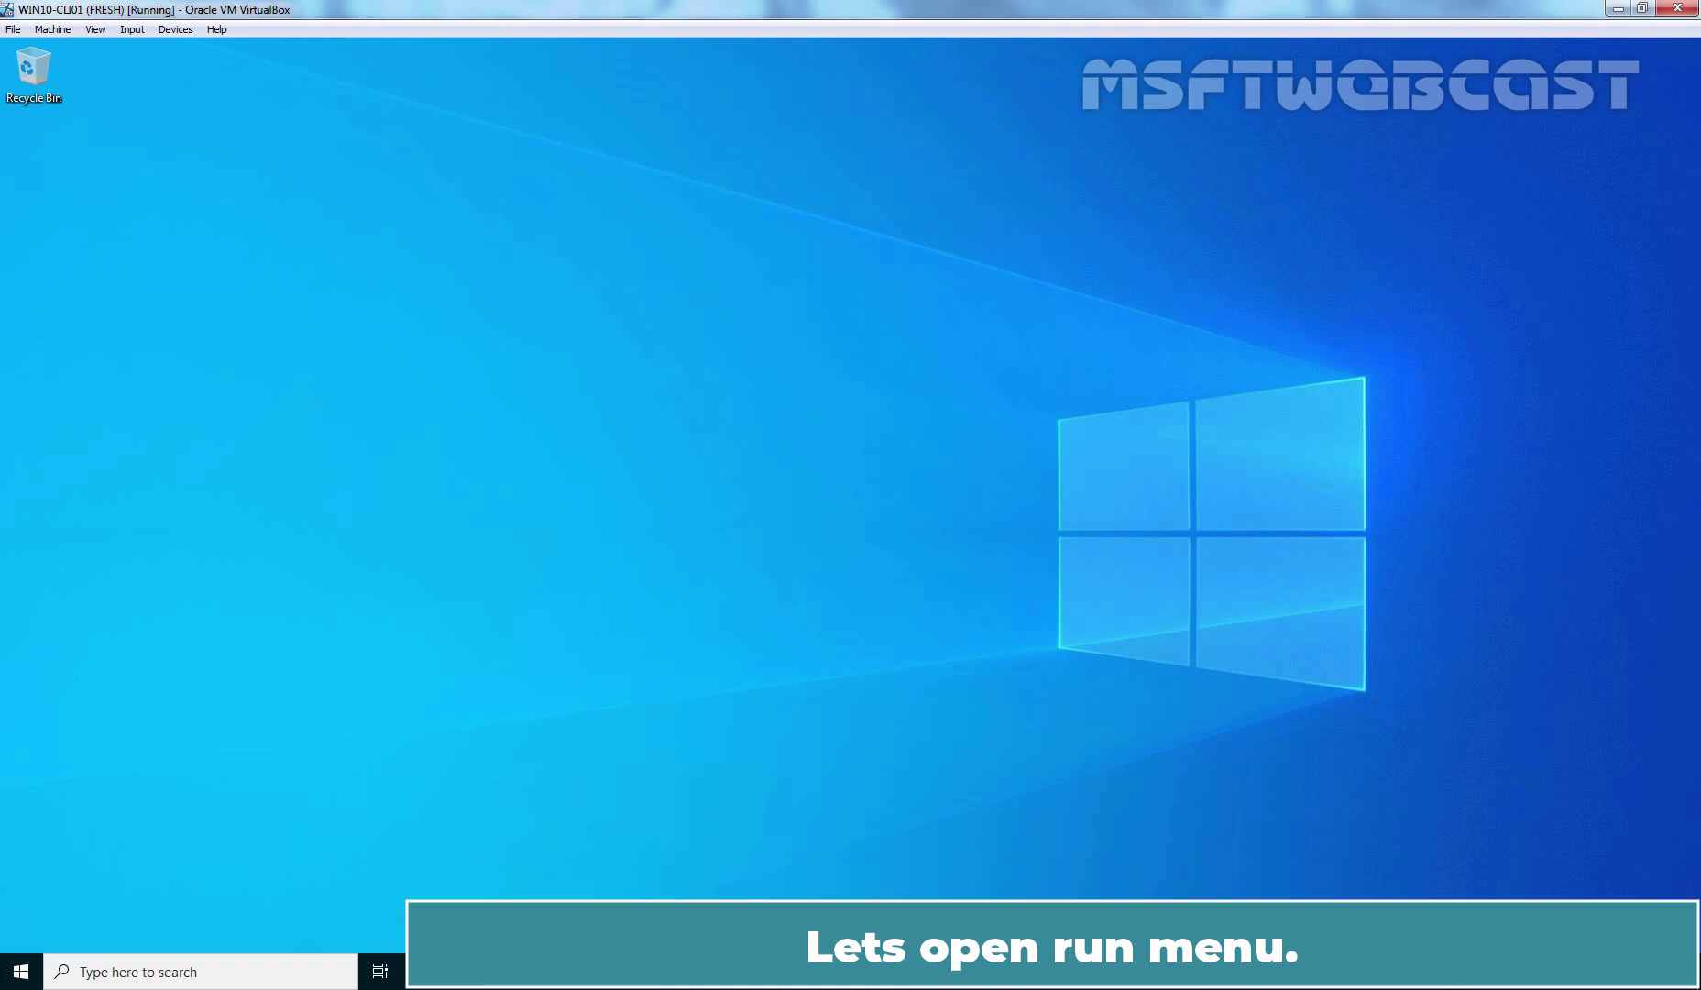
pyautogui.press('super+r')
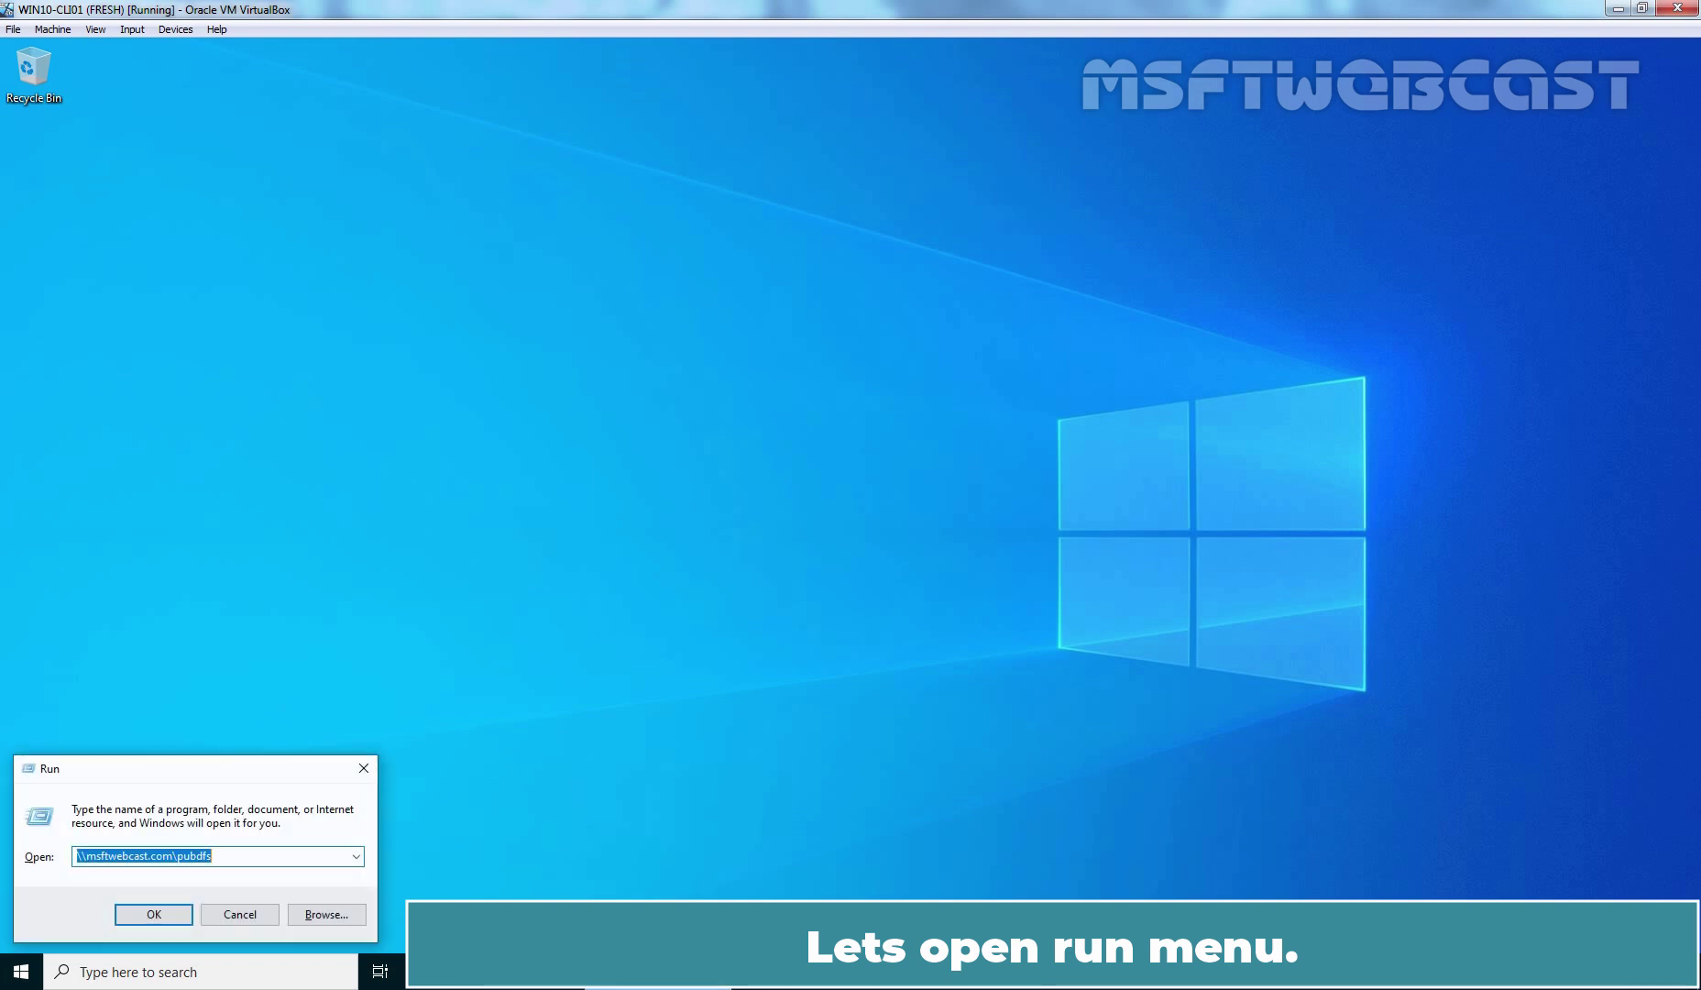
pyautogui.press('End')
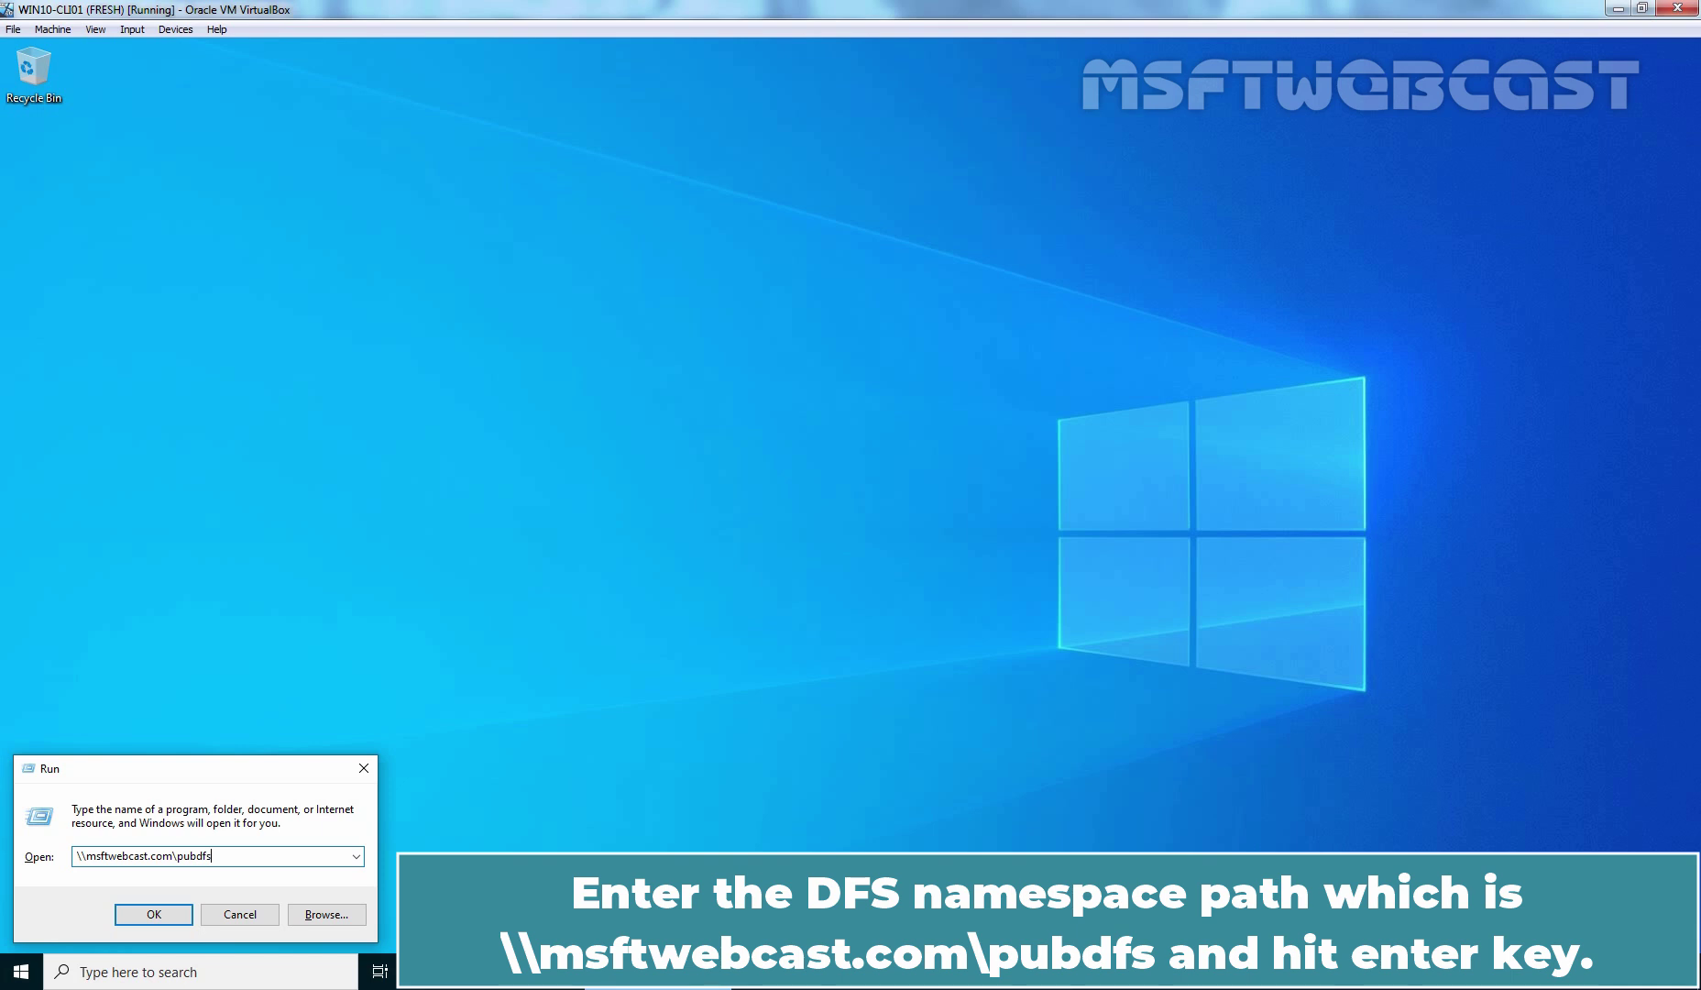
pyautogui.press('Return')
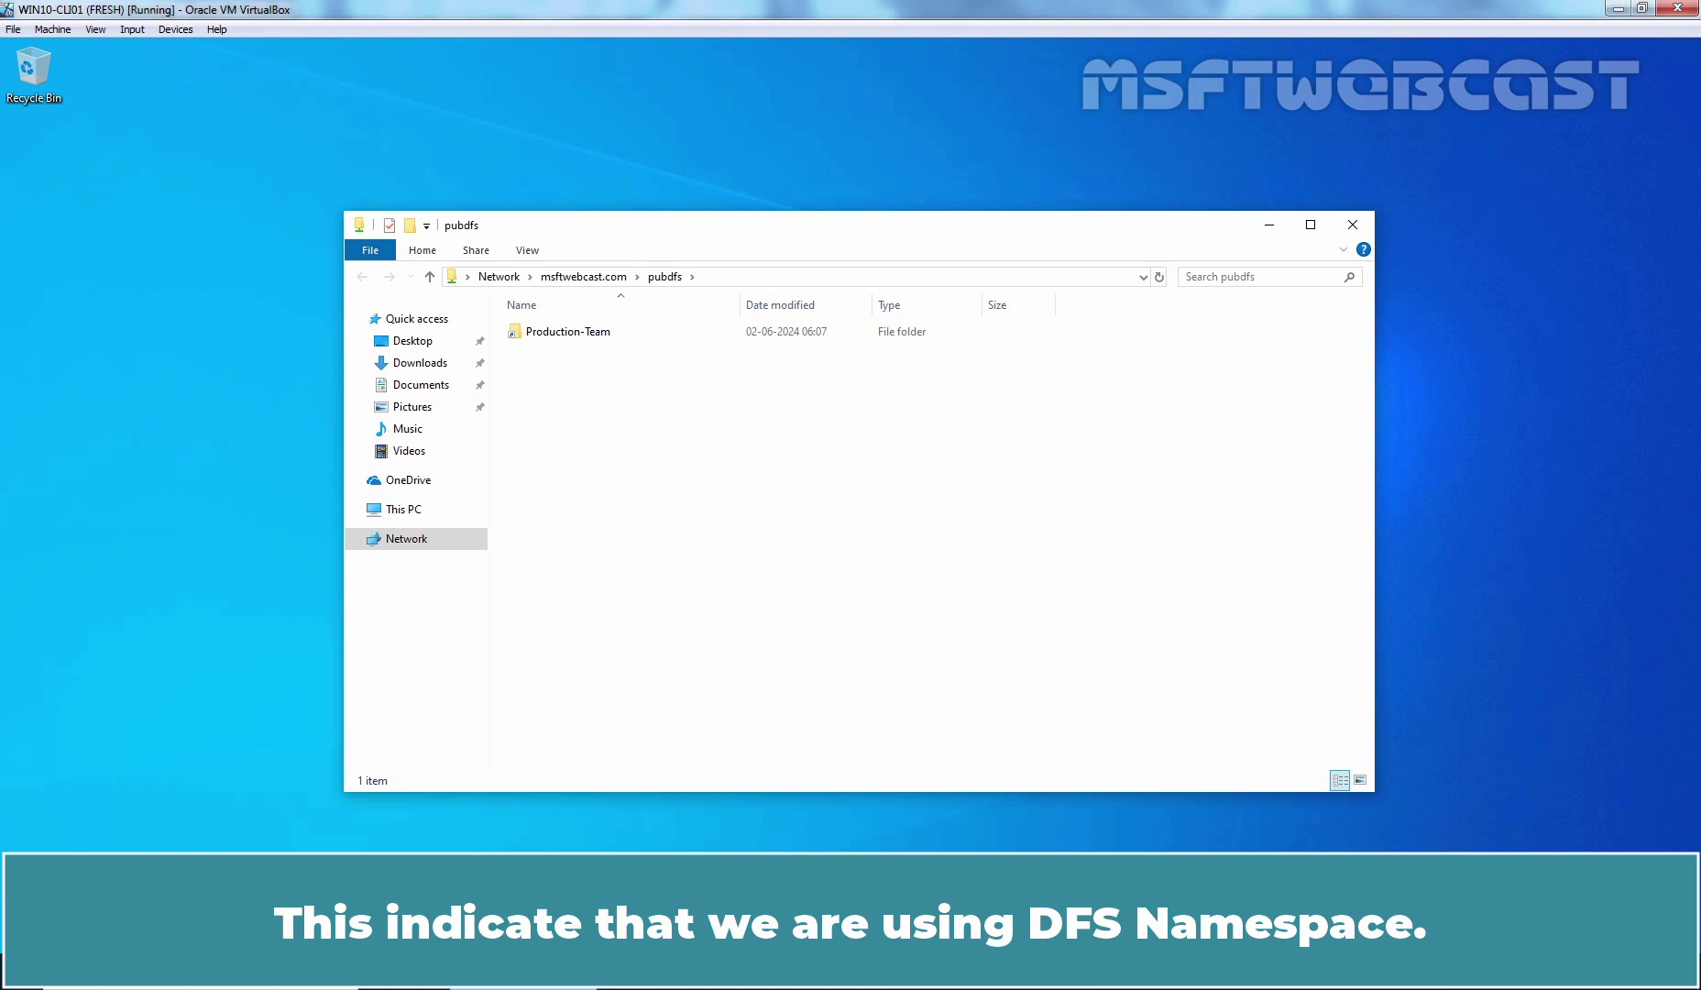
# Step: Open the Production-Team folder and check which account is signed in via Start
pyautogui.doubleClick(573, 337)
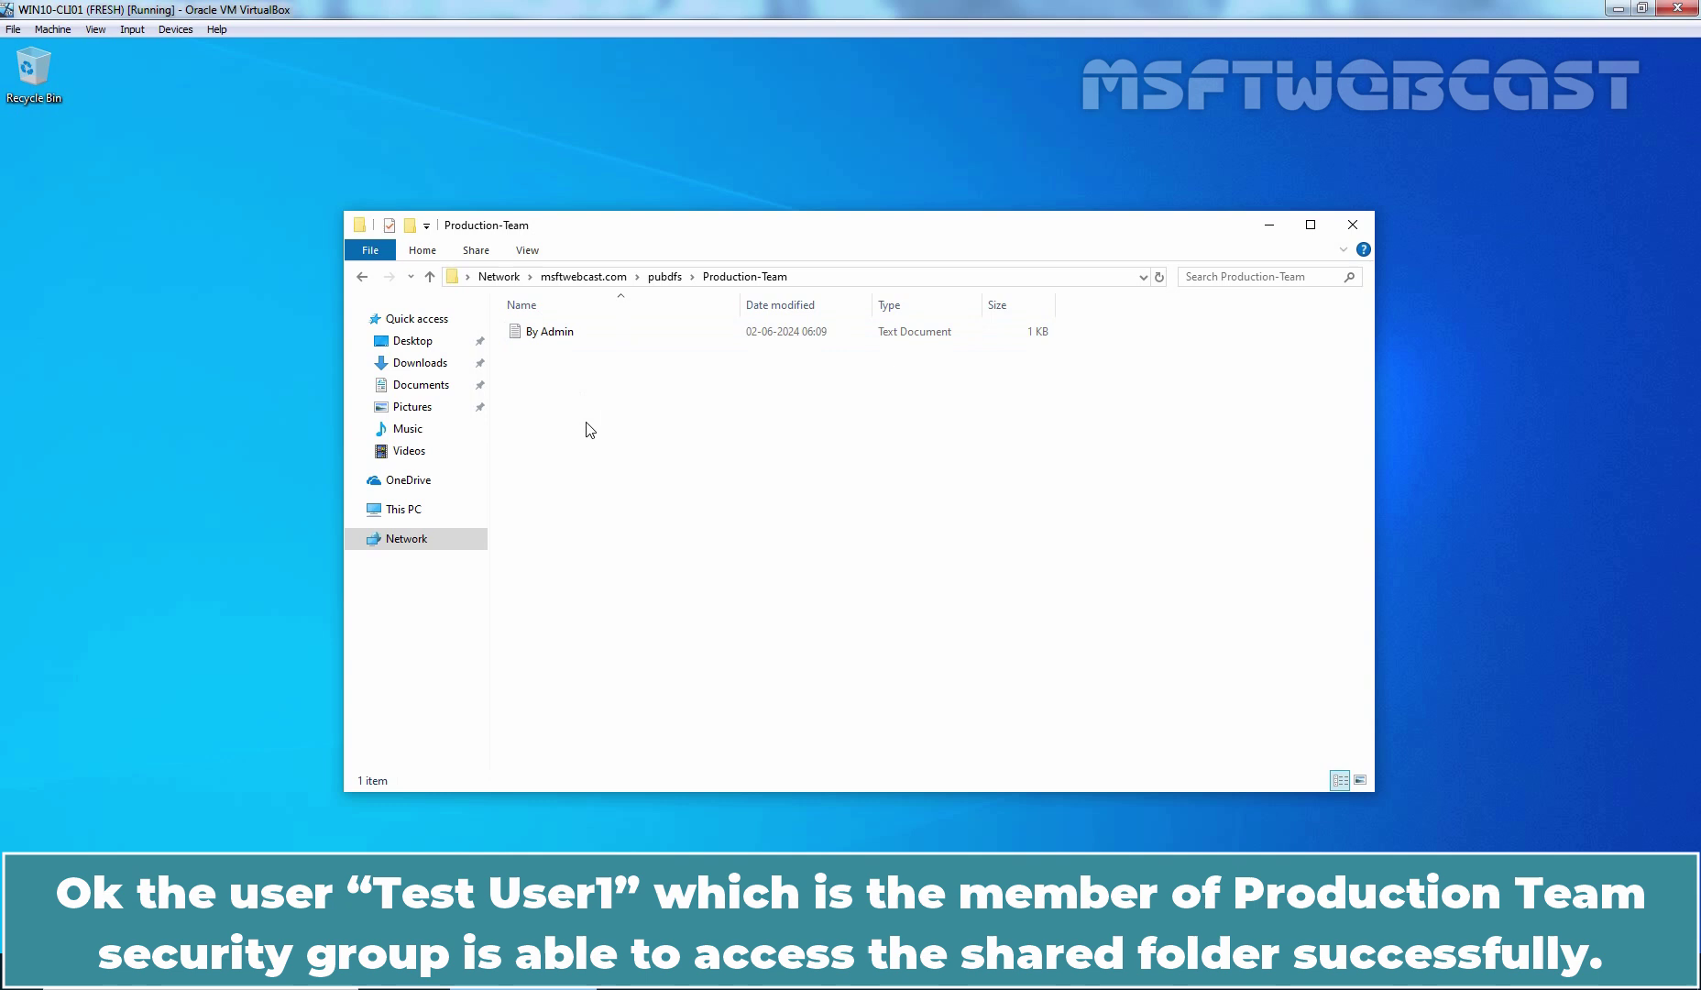
pyautogui.press('super')
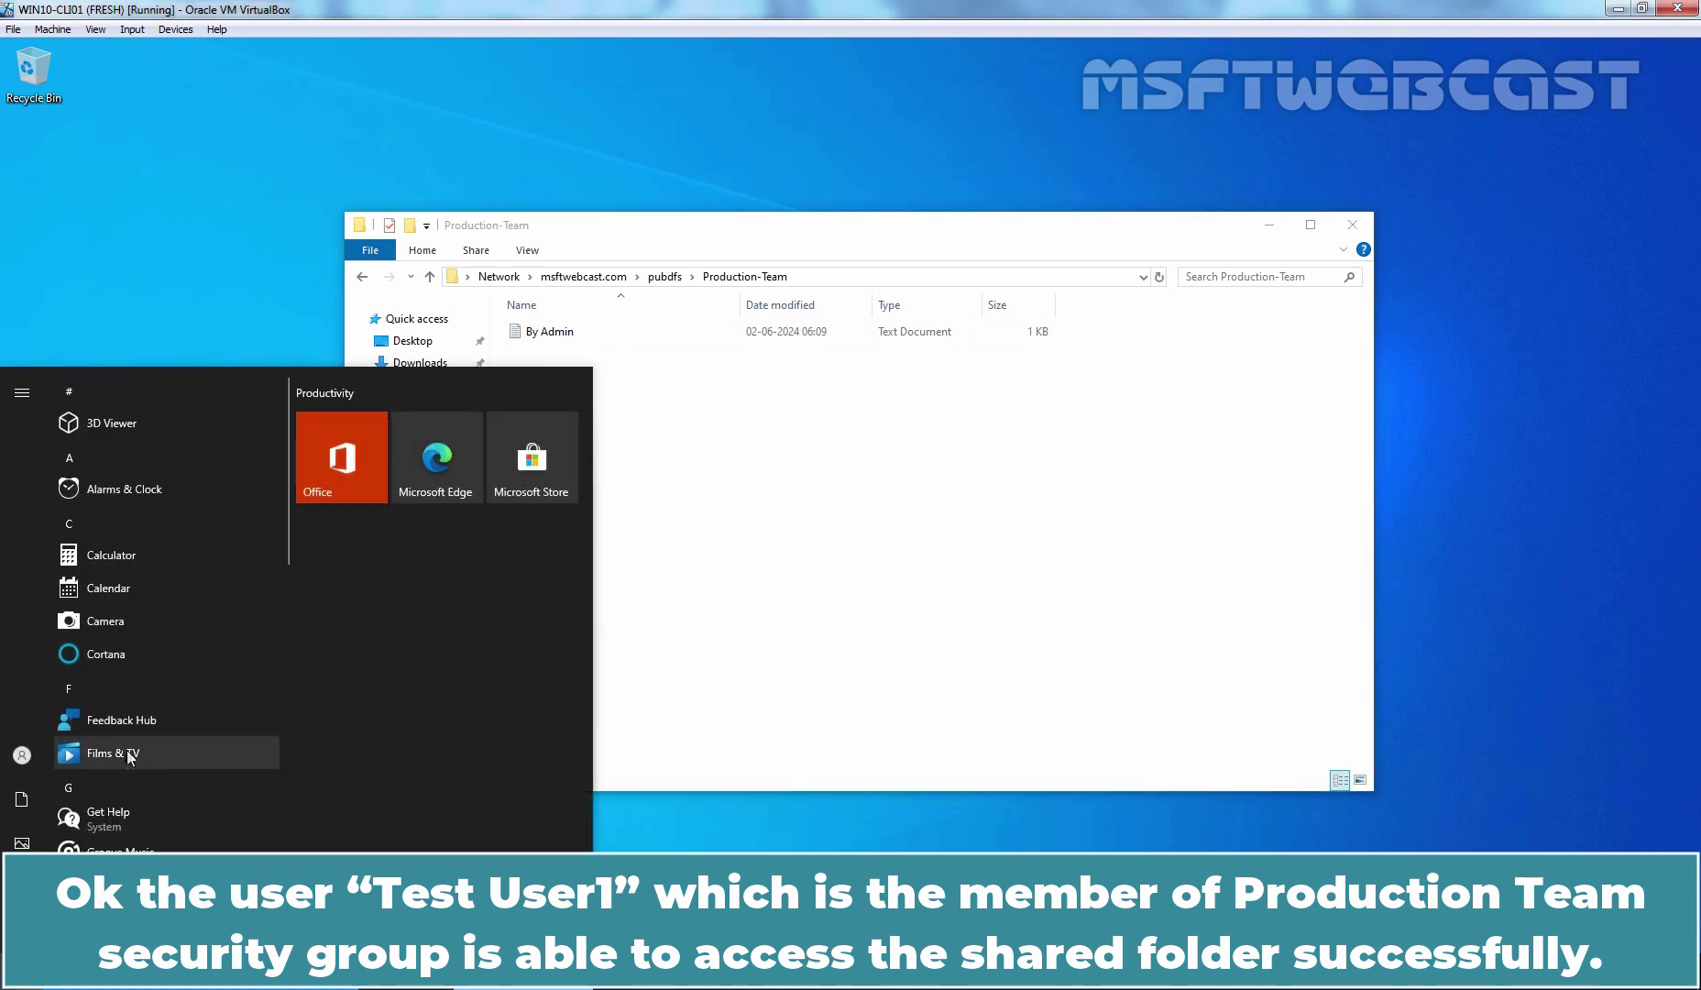
pyautogui.click(22, 756)
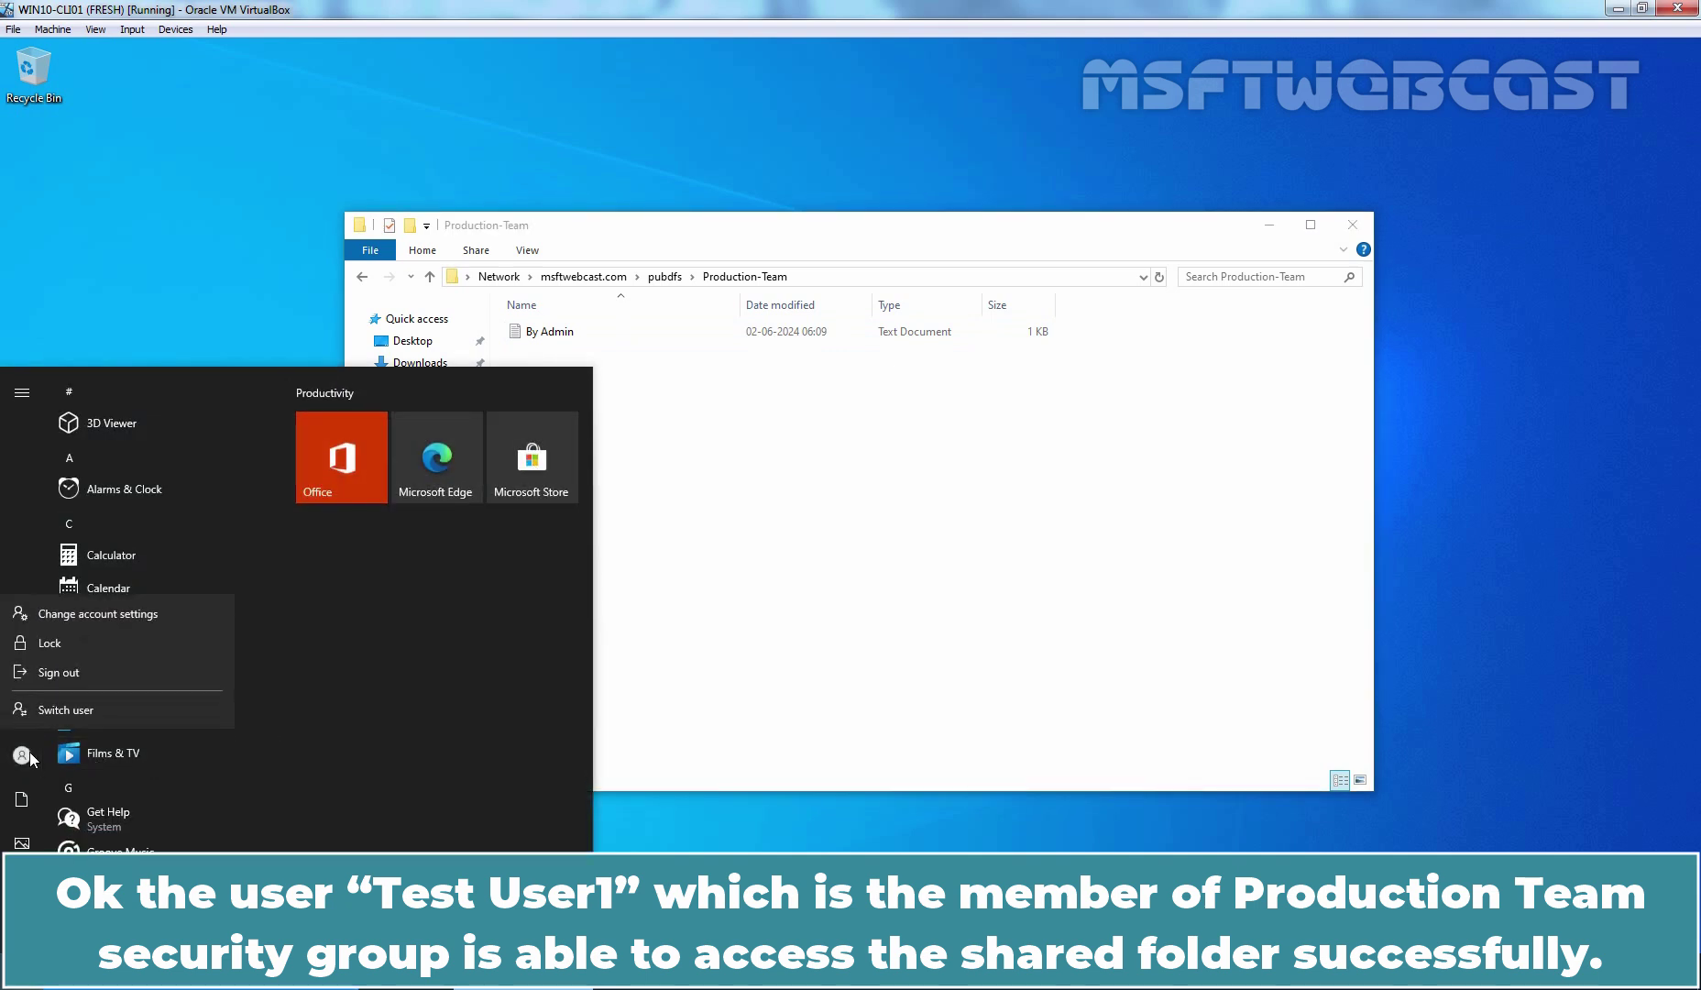
pyautogui.click(22, 395)
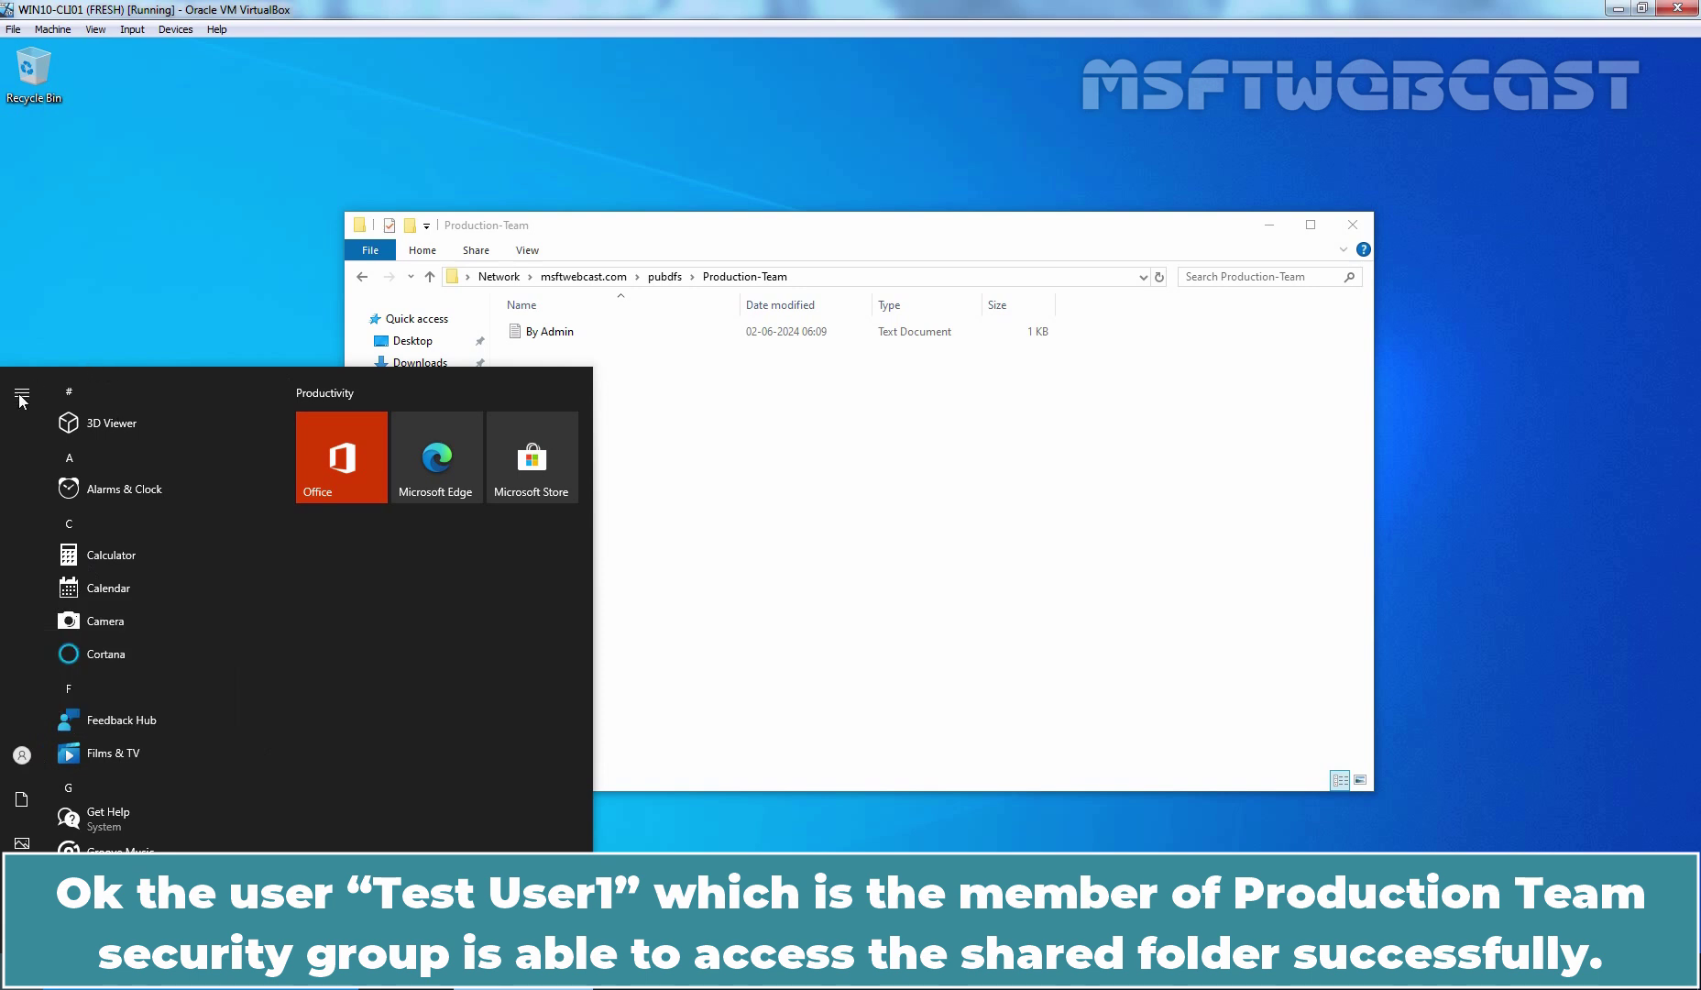
pyautogui.click(22, 399)
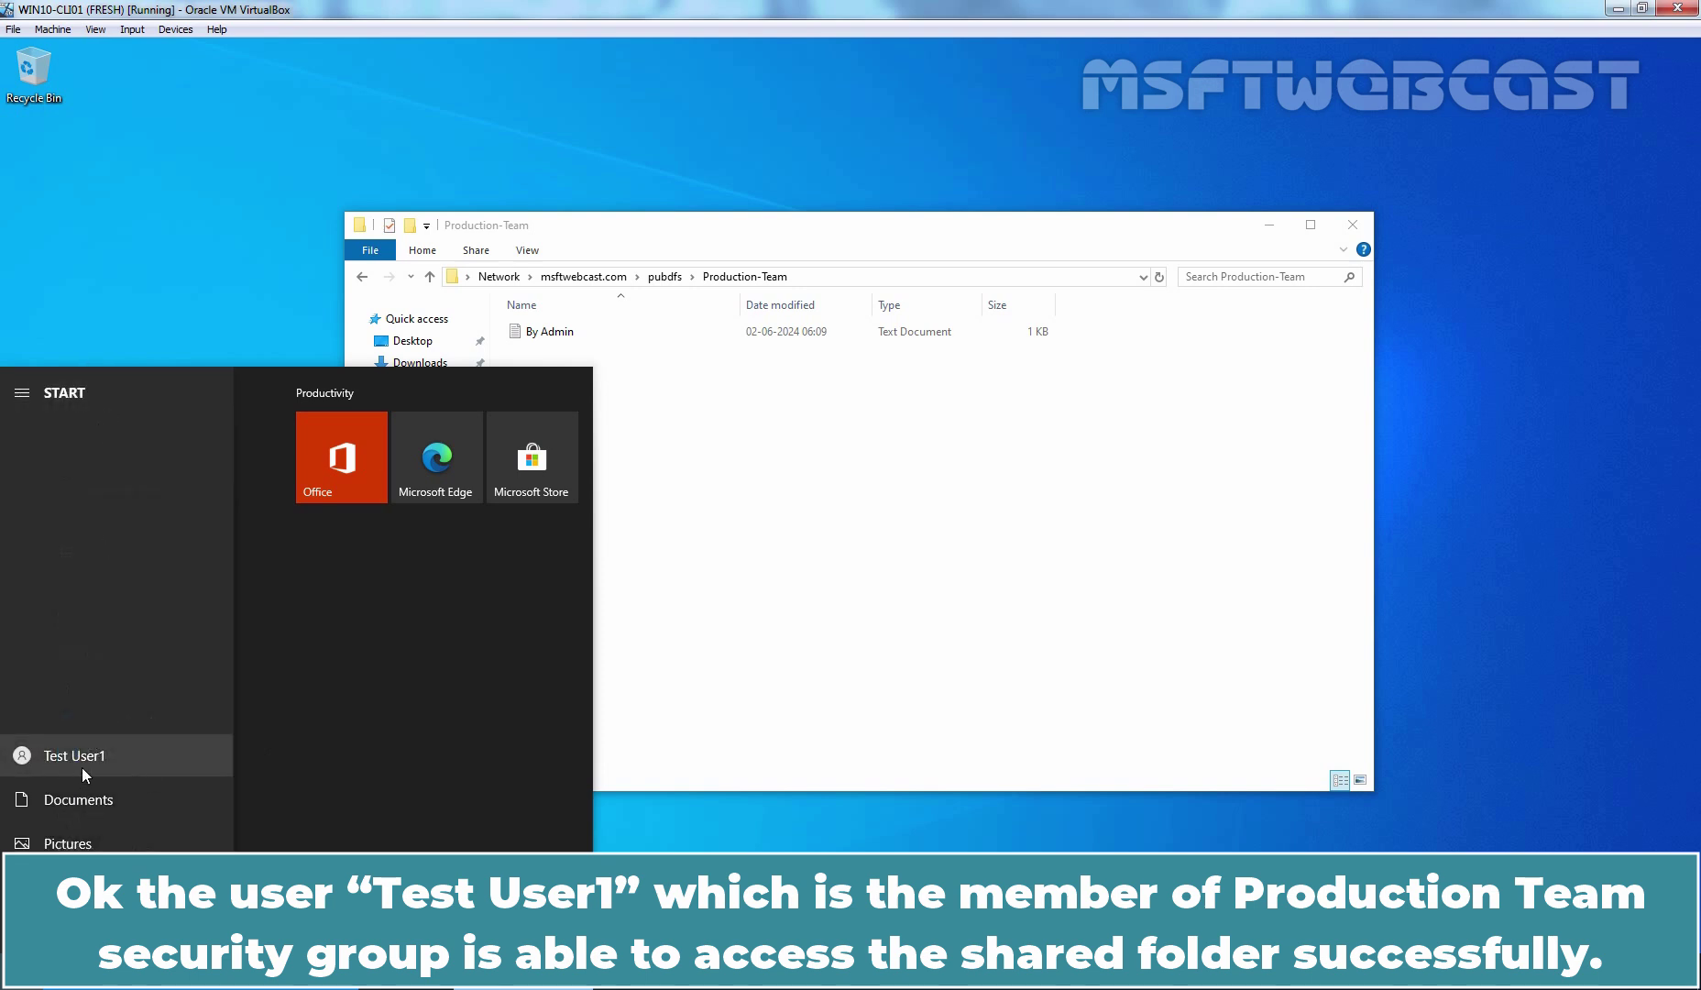
pyautogui.click(955, 570)
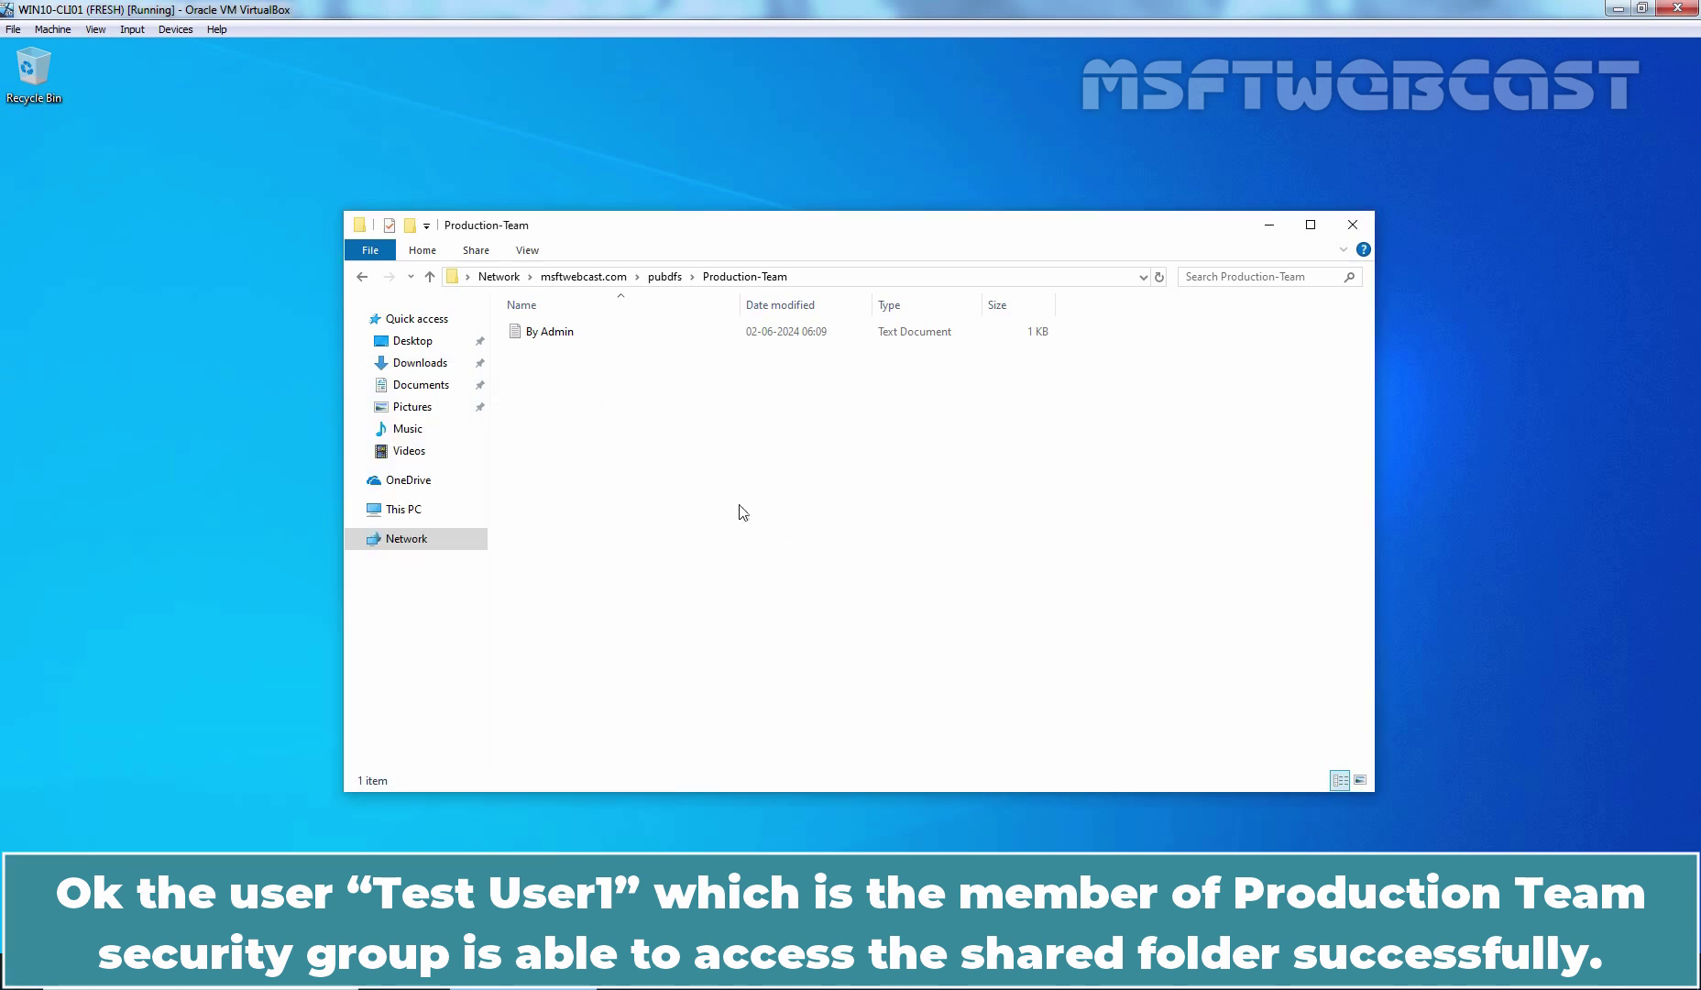
# Step: Create a new folder named User1 inside Production-Team
pyautogui.rightClick(661, 451)
pyautogui.moveTo(767, 625)
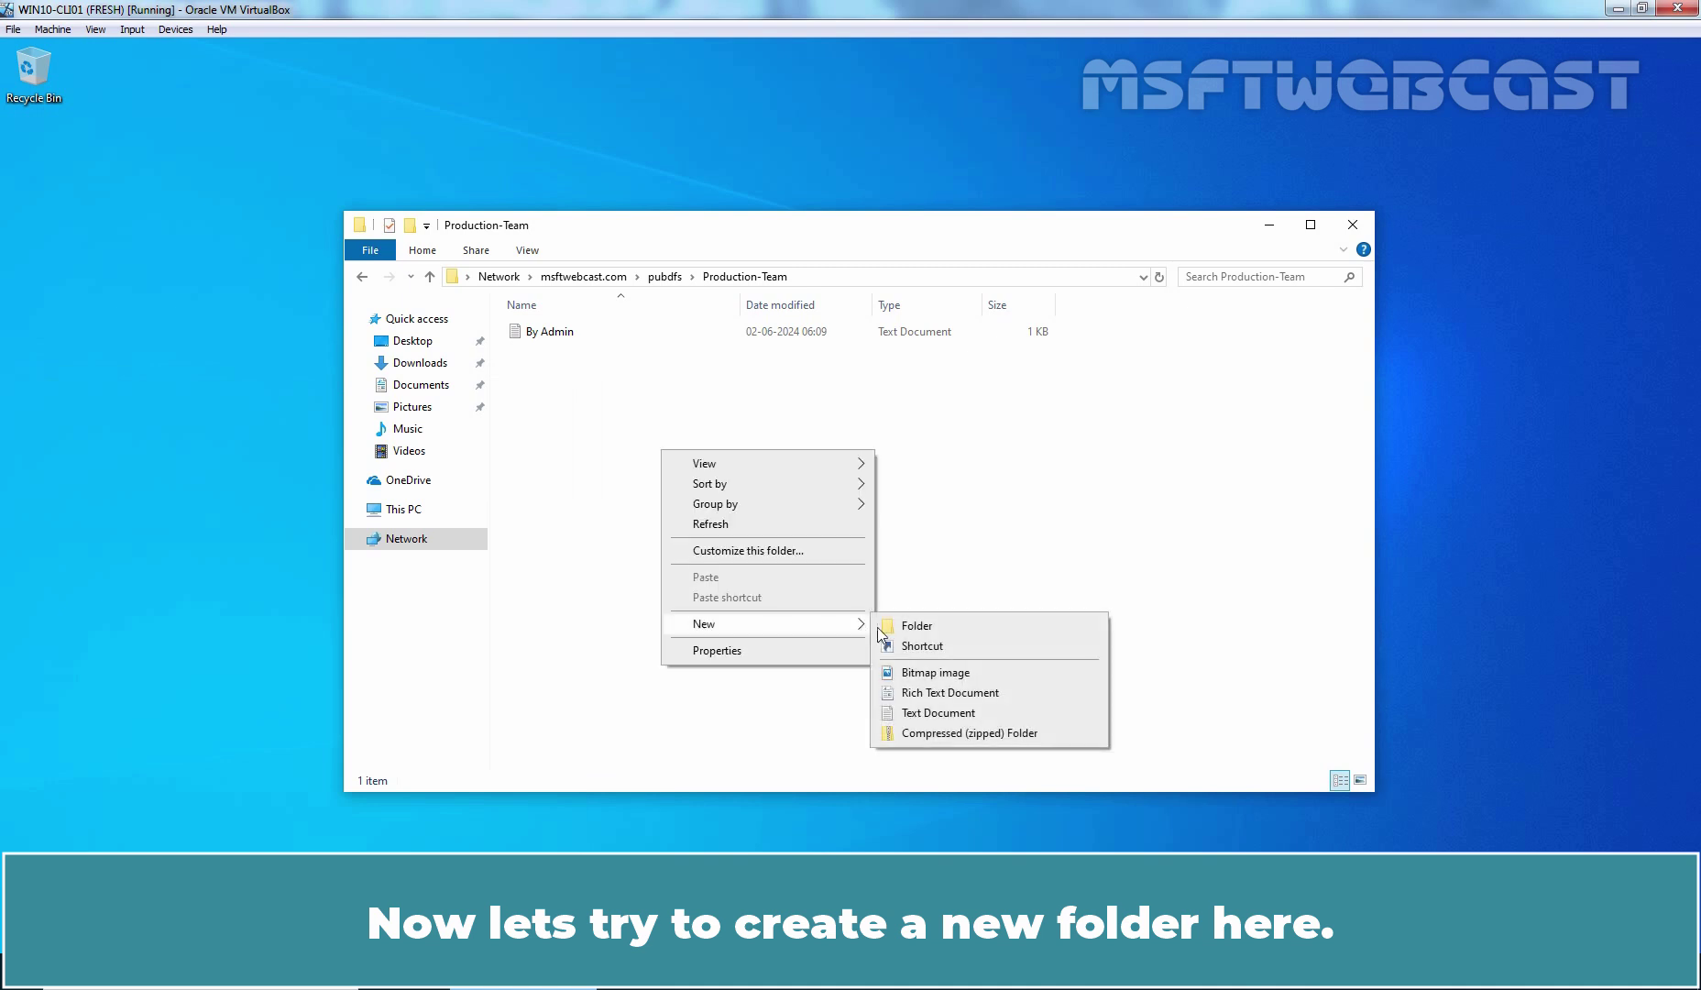
pyautogui.click(886, 631)
pyautogui.write('User1')
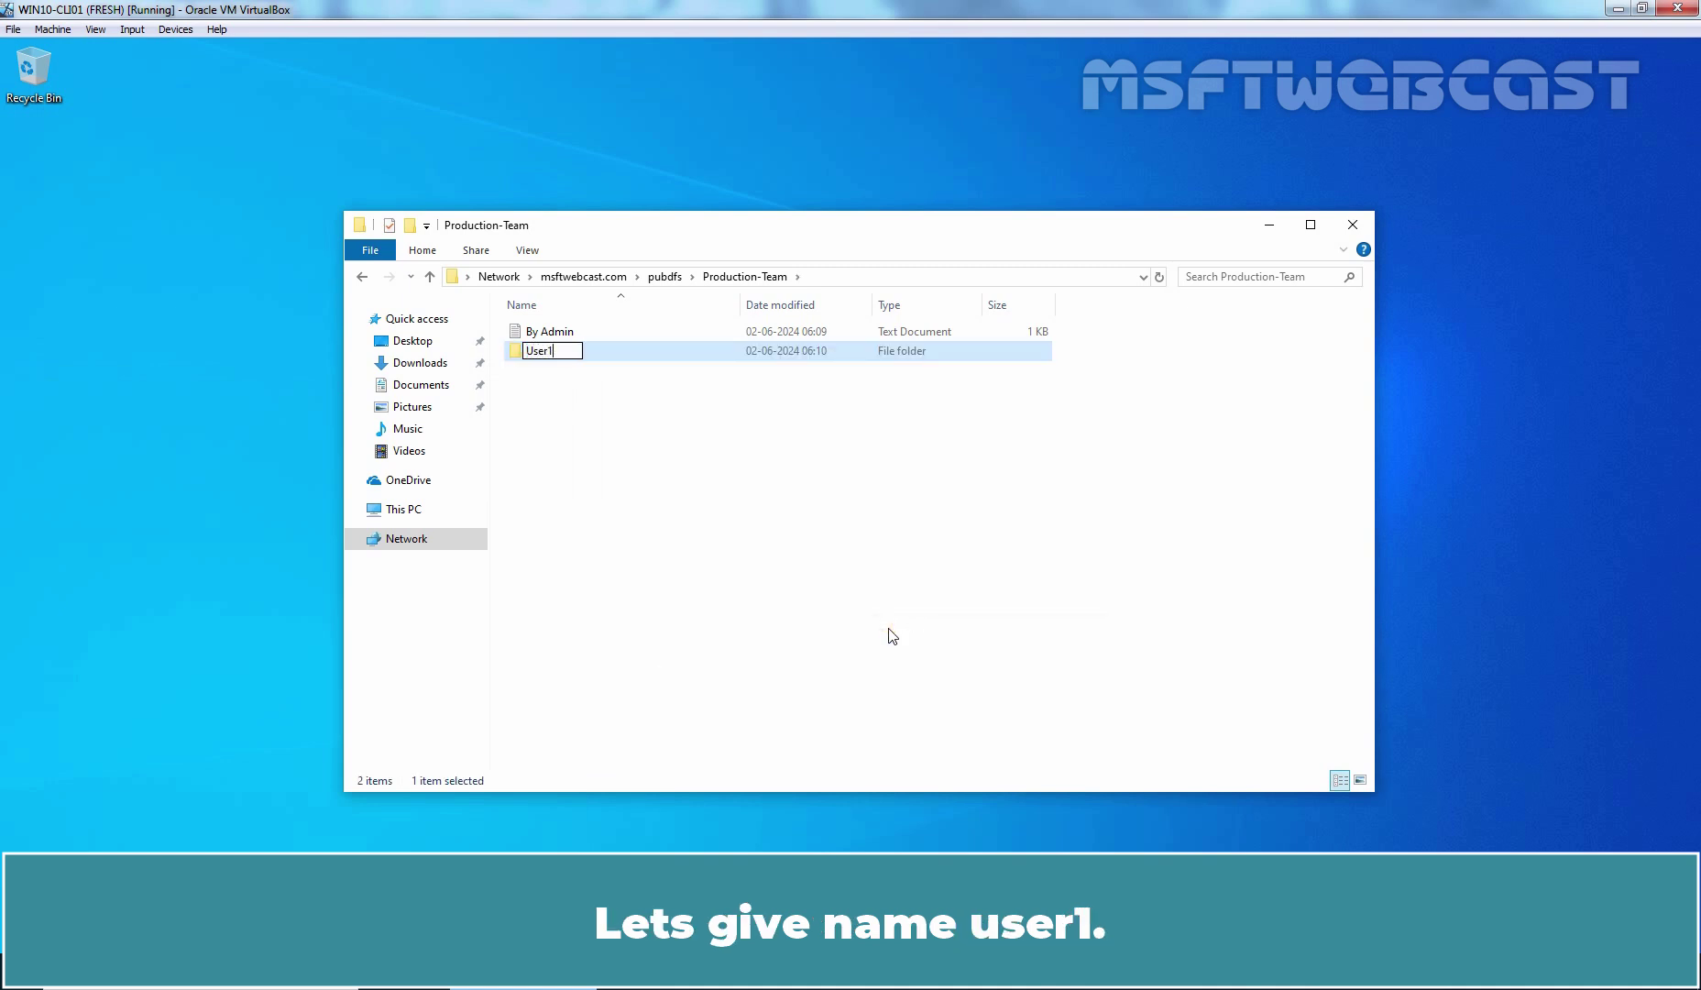
pyautogui.press('Return')
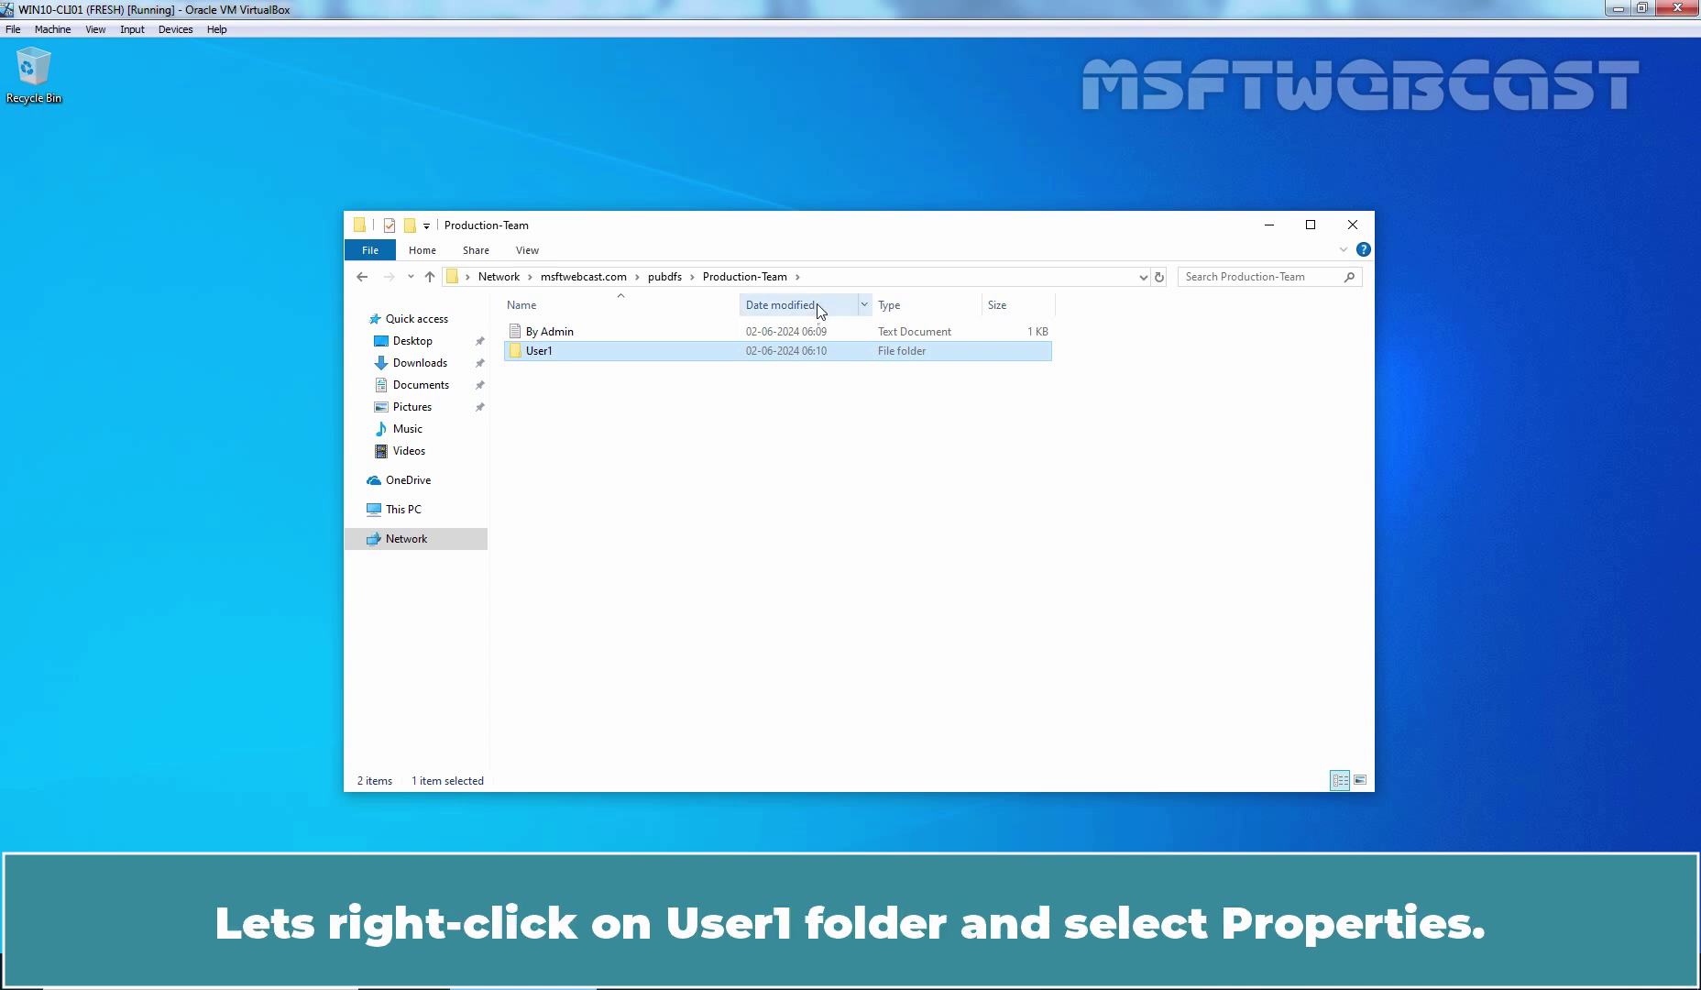
pyautogui.rightClick(553, 356)
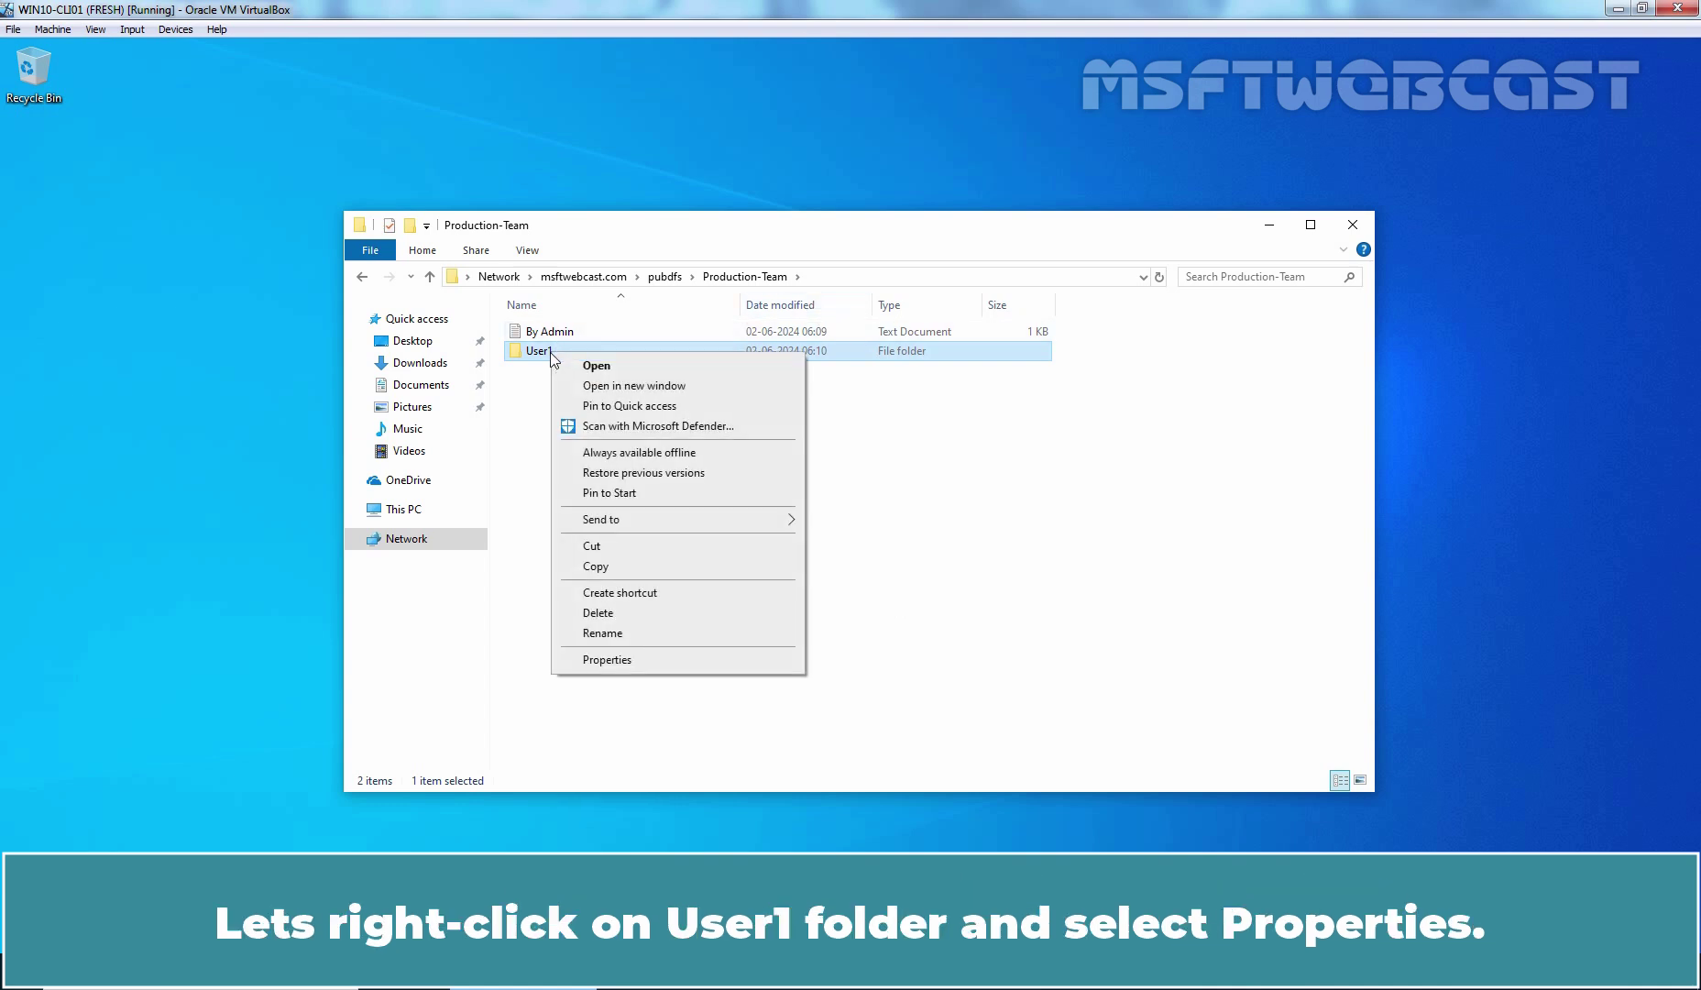
pyautogui.click(623, 660)
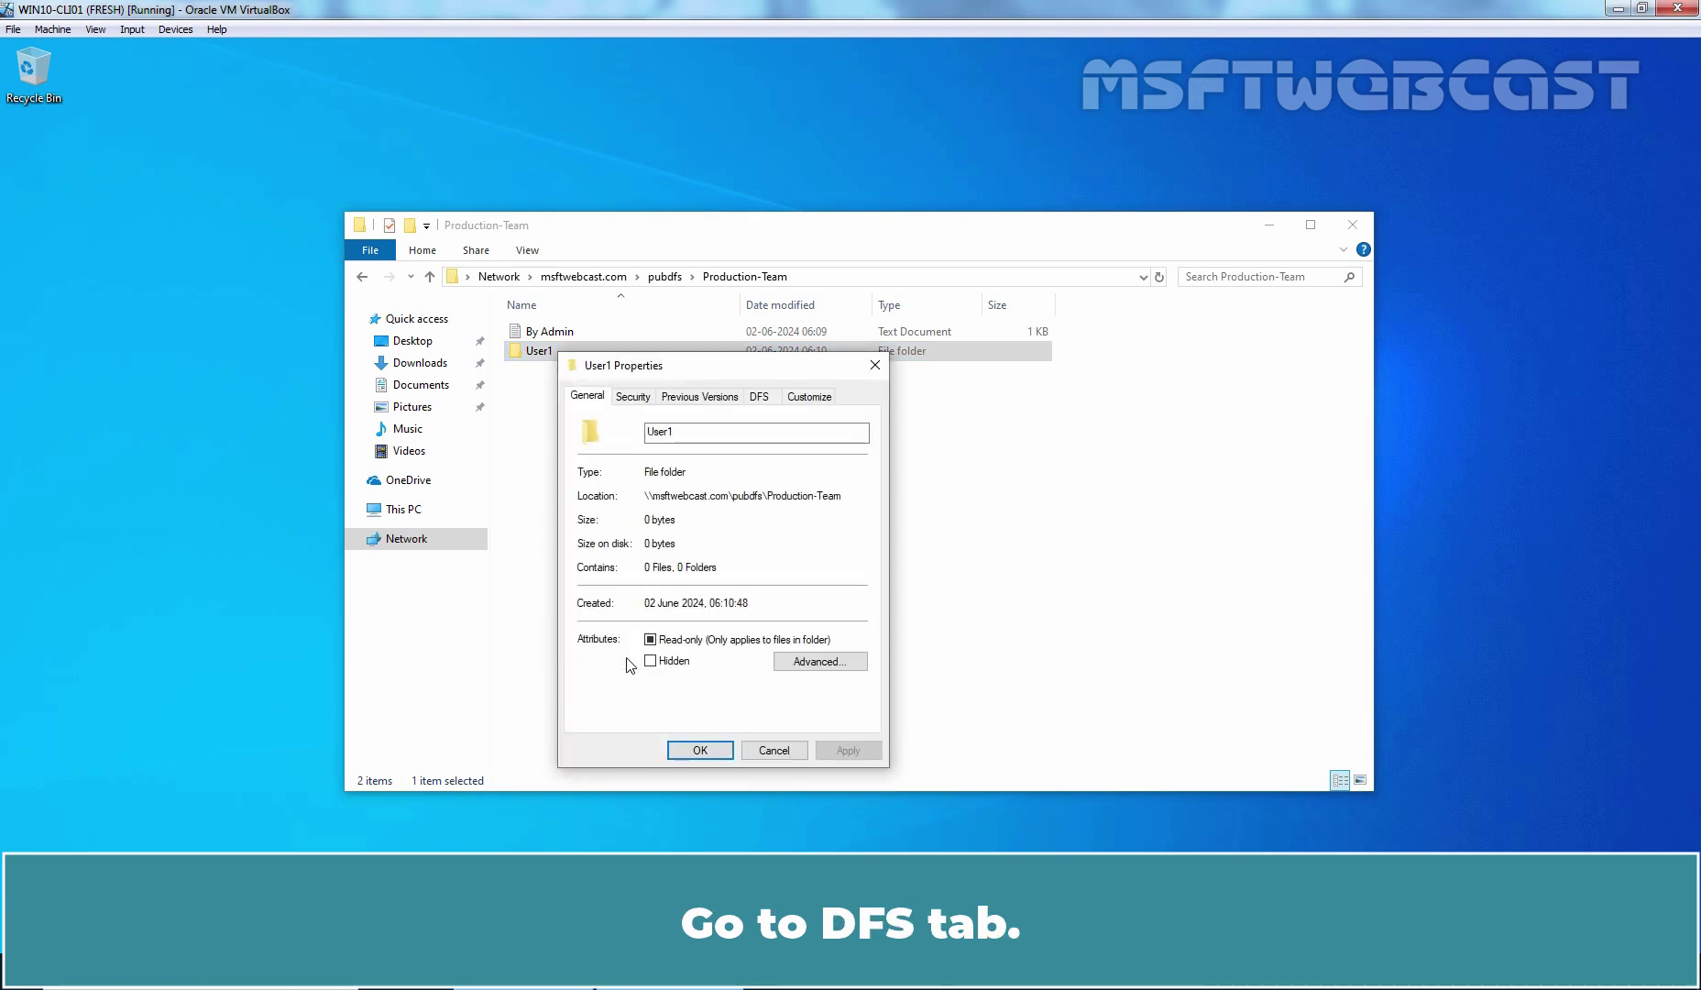
pyautogui.click(760, 396)
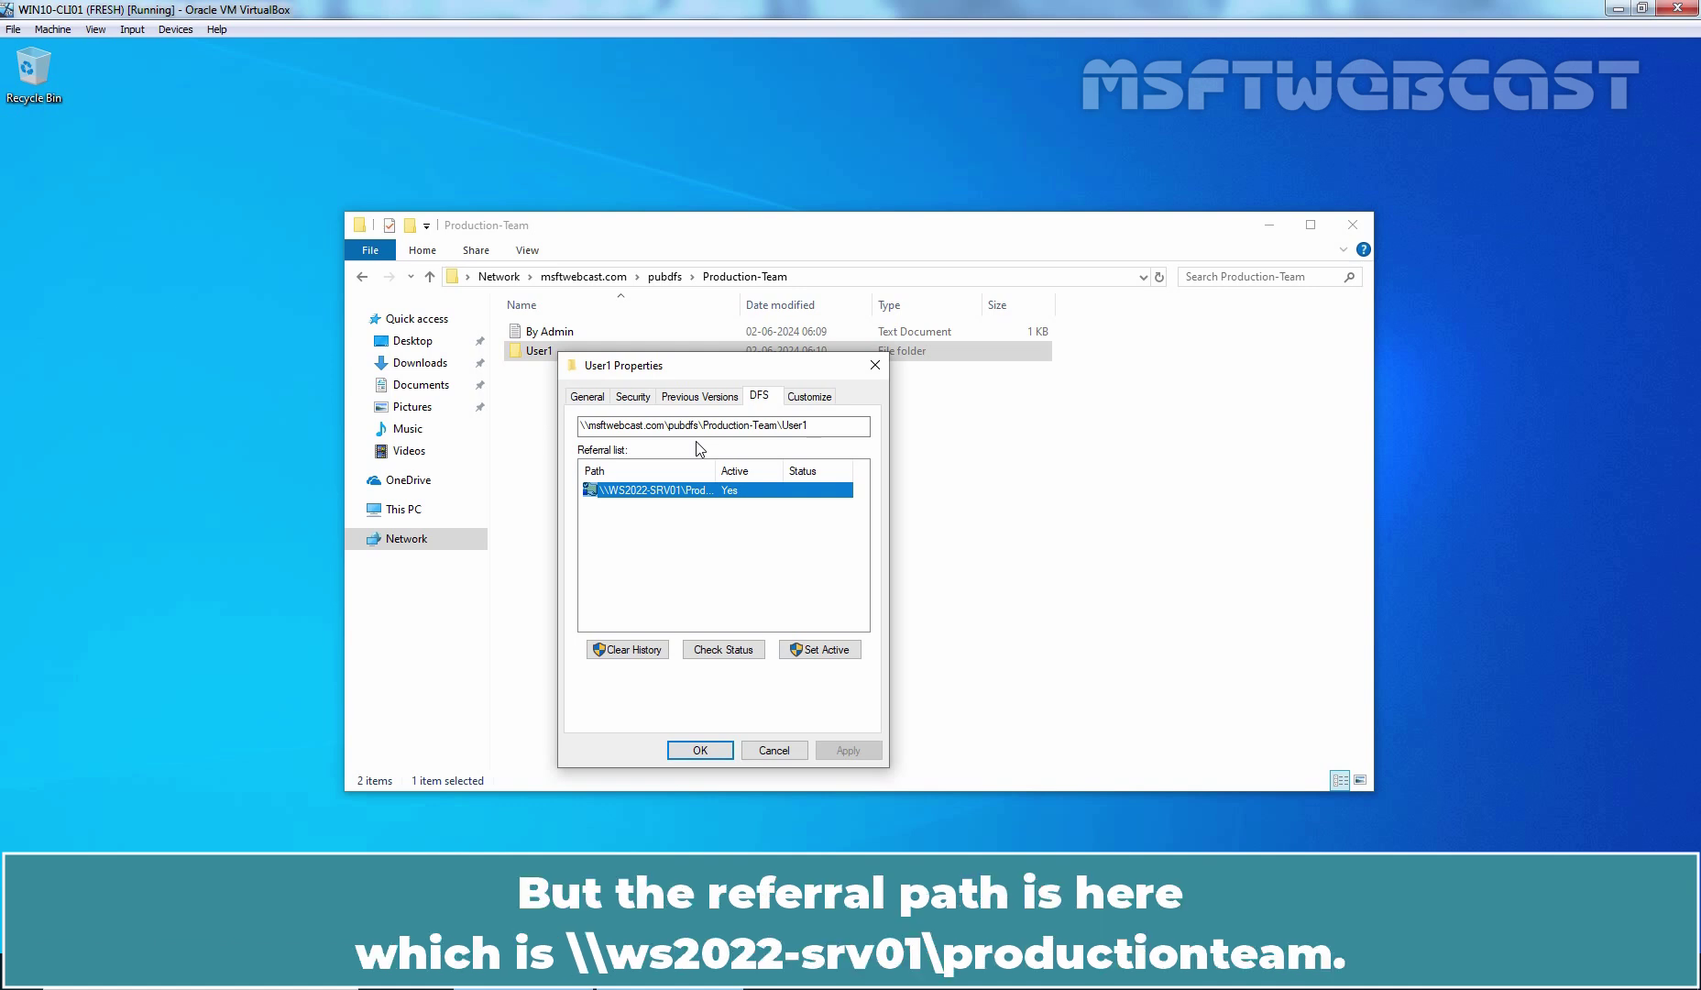
pyautogui.moveTo(717, 470); pyautogui.dragTo(790, 471)
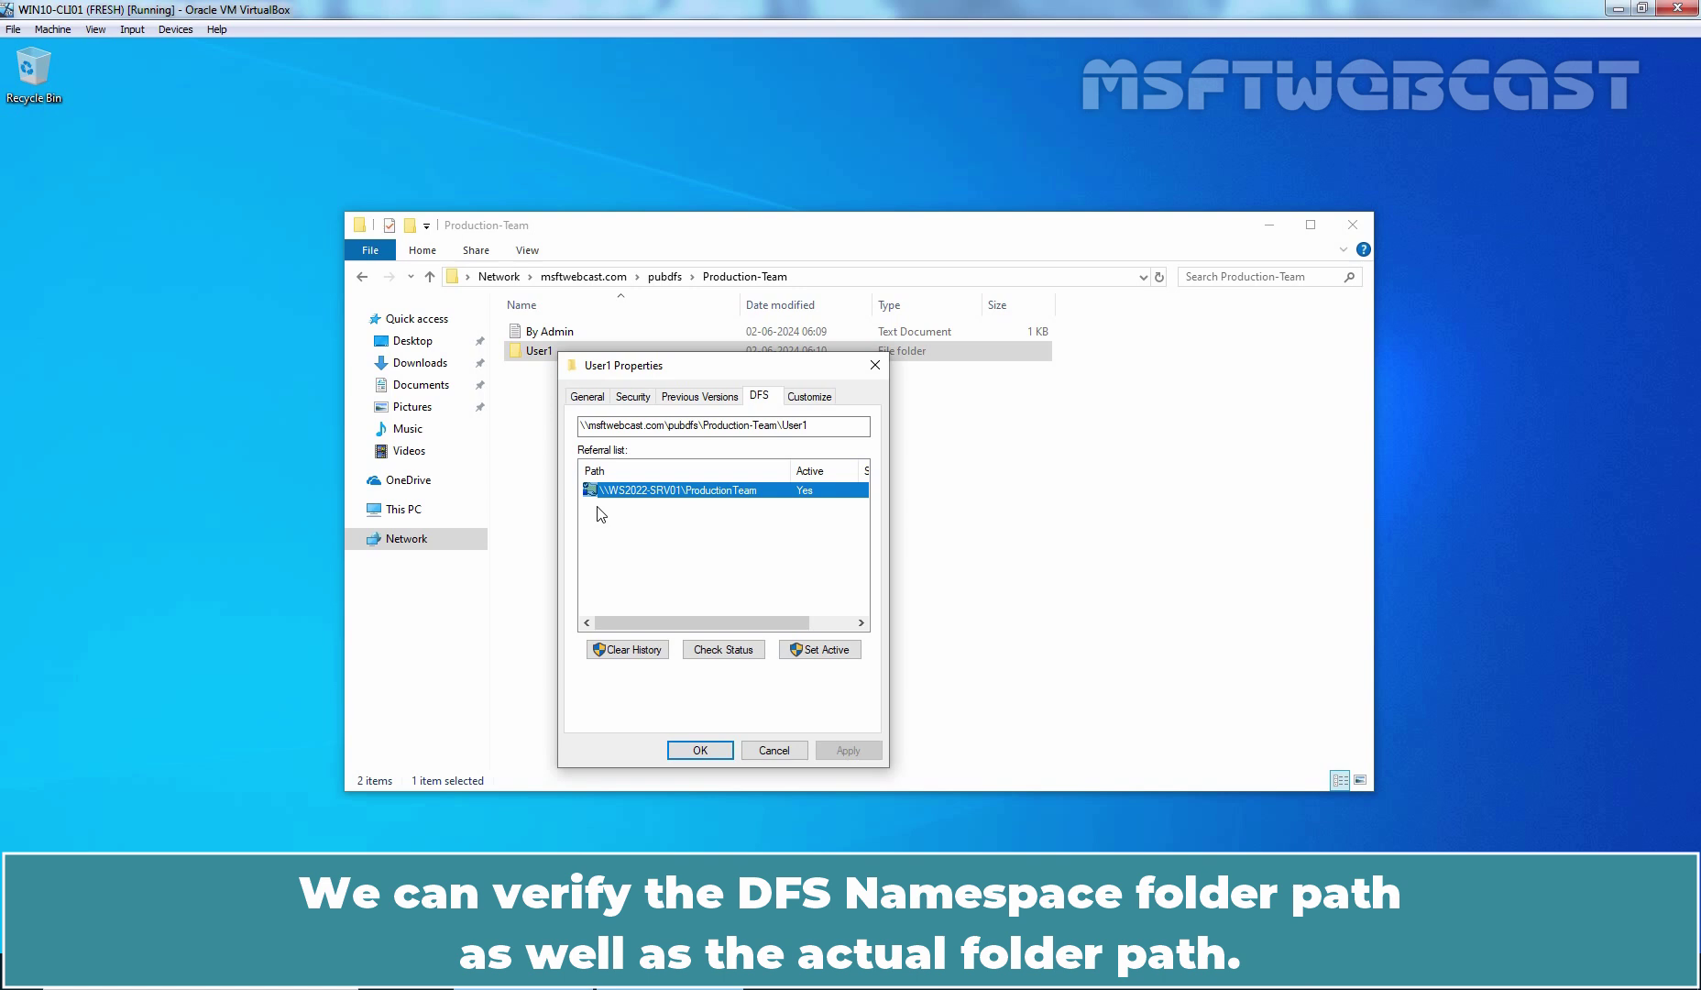
pyautogui.click(700, 750)
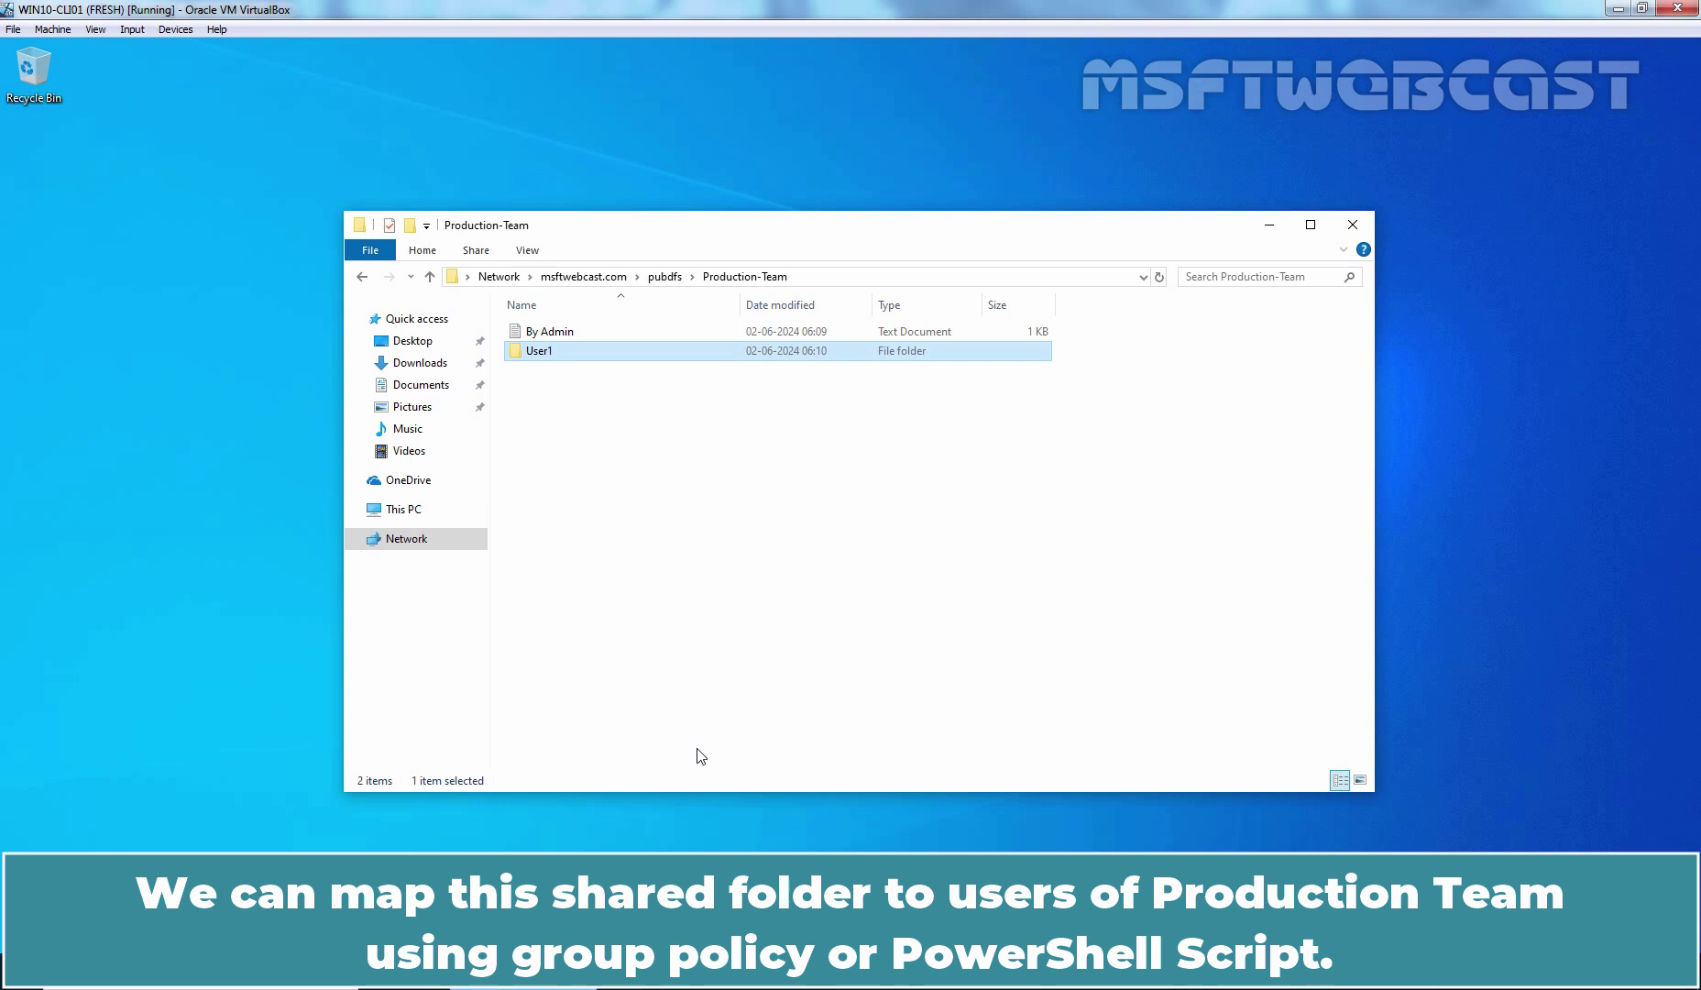
# Step: Copy the \\msftwebcast.com\pubdfs\Production-Team path from the address bar
pyautogui.click(840, 273)
pyautogui.rightClick(653, 277)
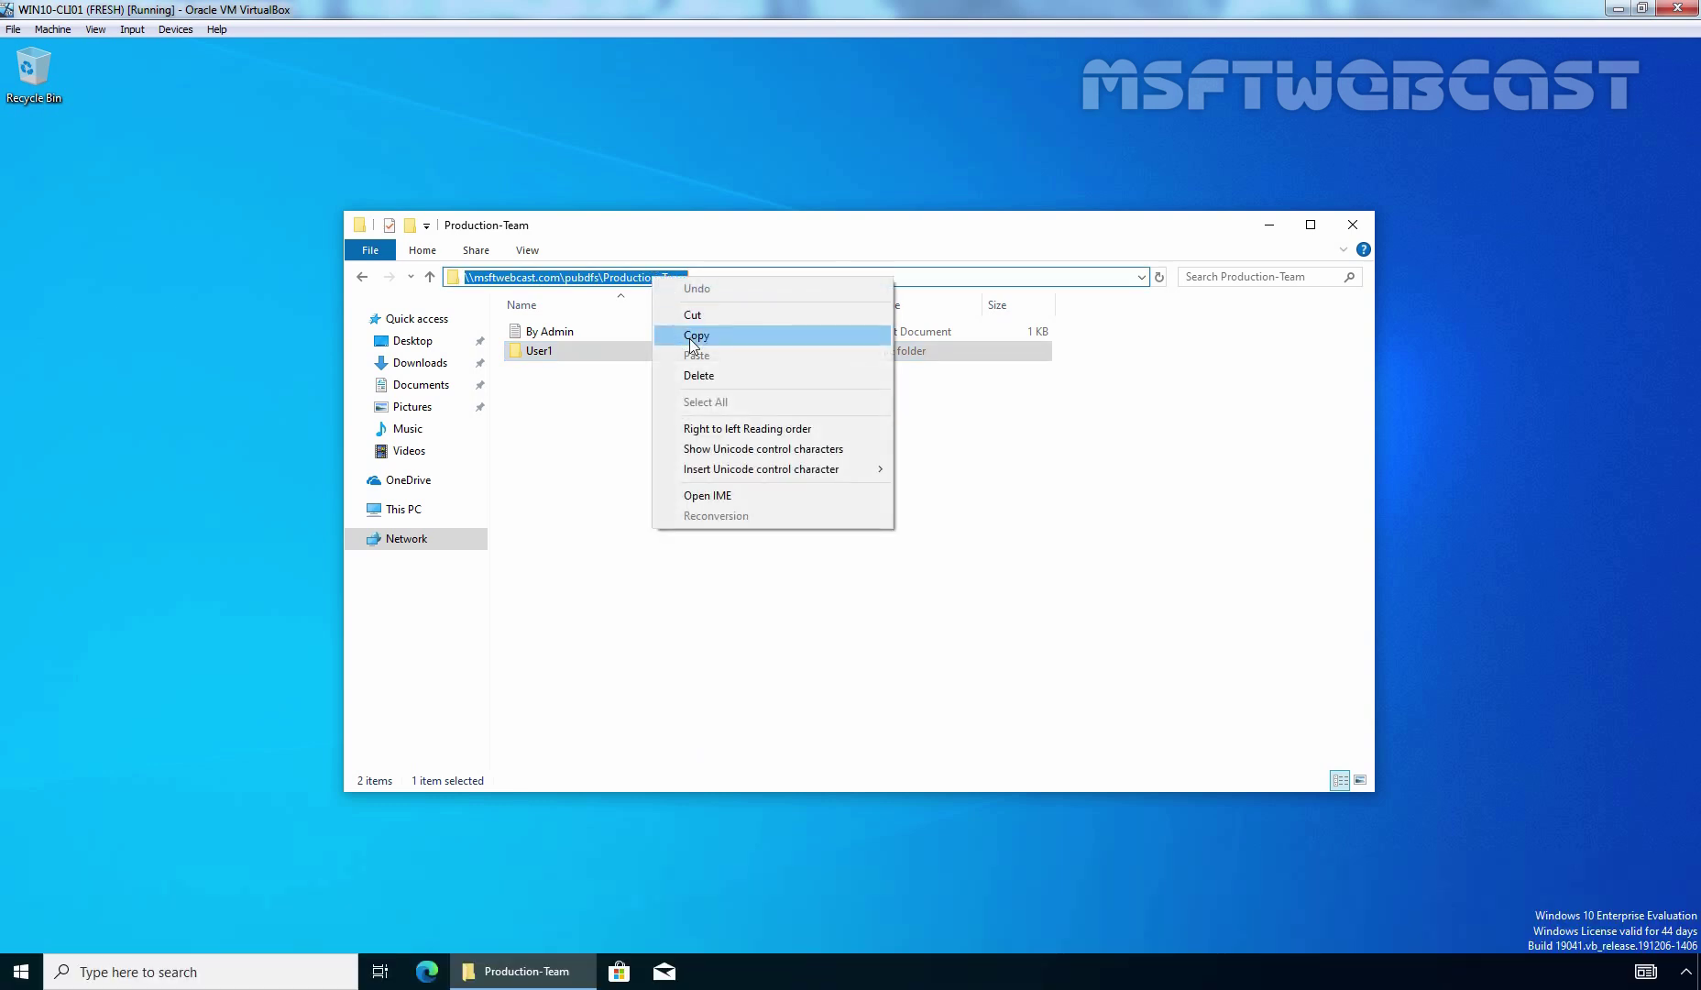
pyautogui.click(690, 336)
# Step: Map the copied Production-Team path as network drive Z: from This PC
pyautogui.click(403, 510)
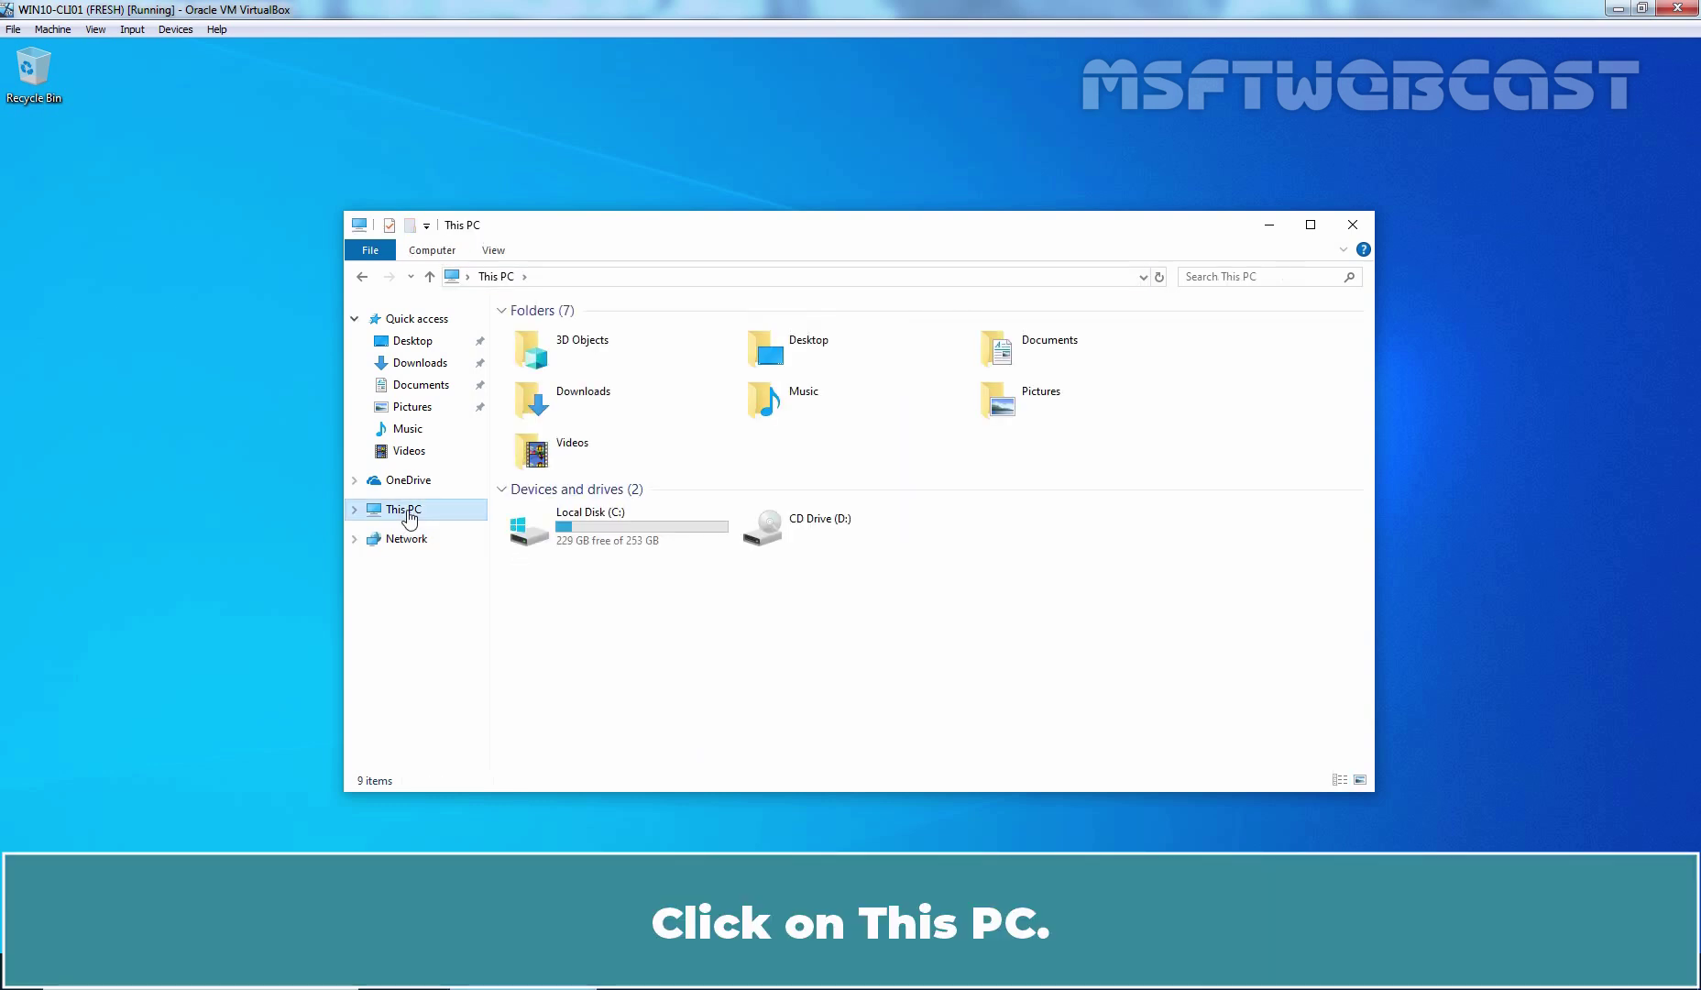
pyautogui.click(436, 255)
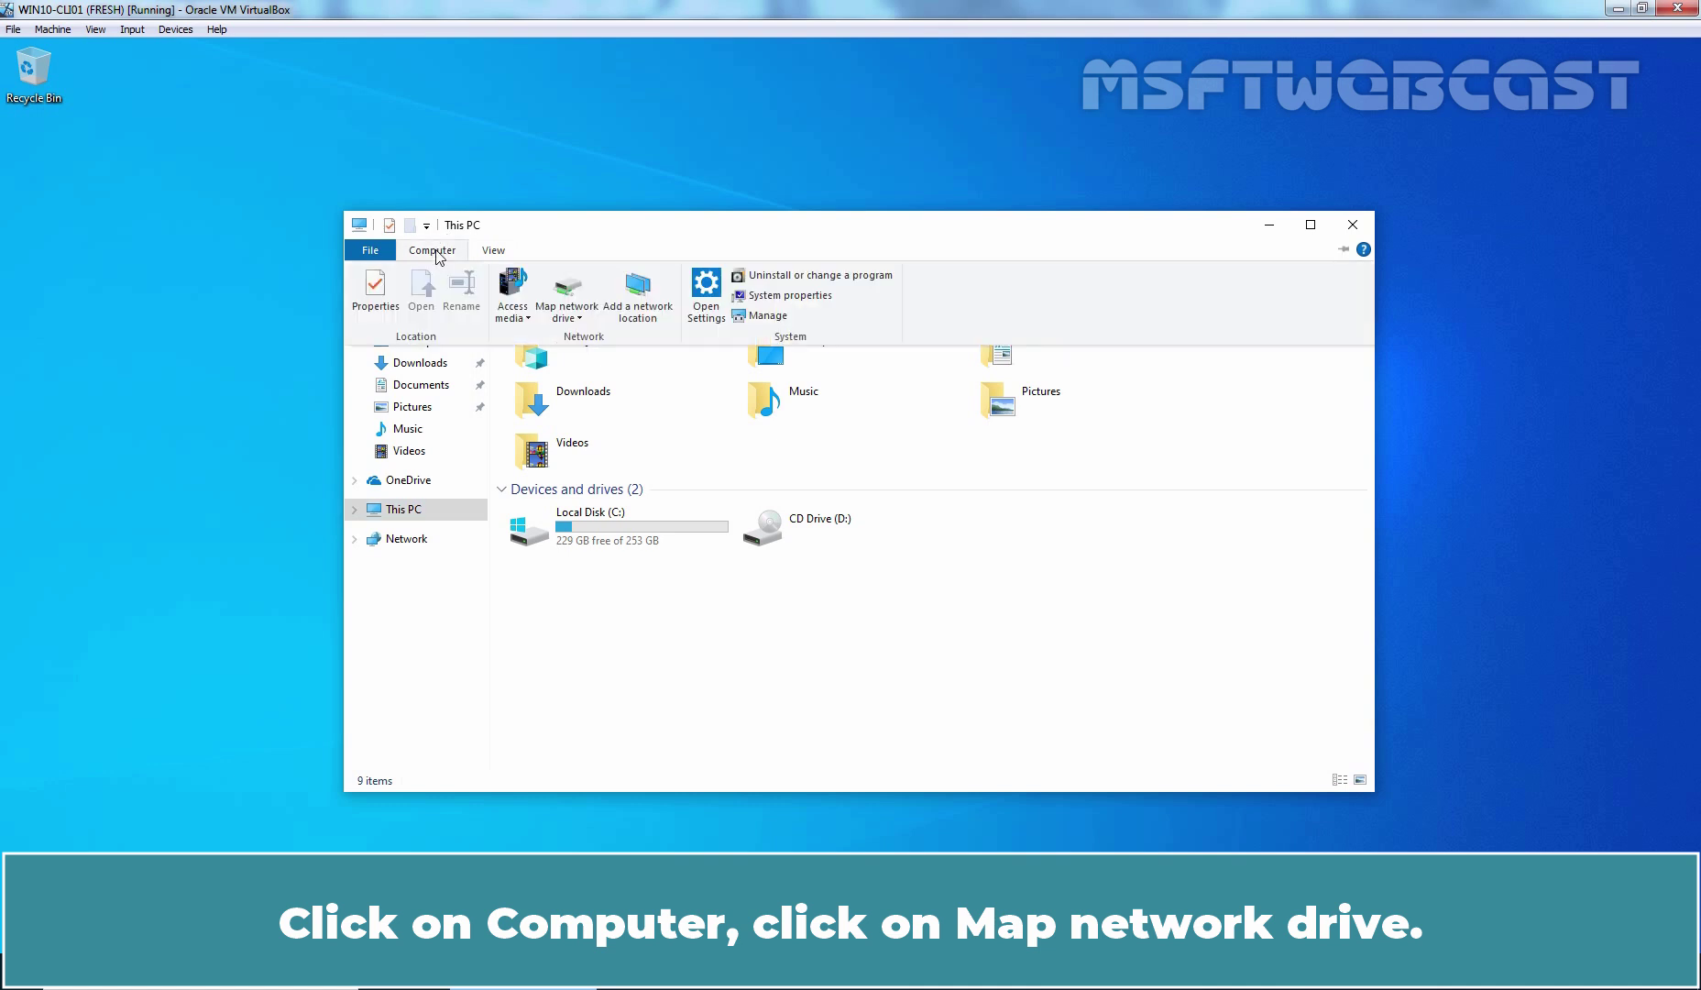
pyautogui.click(572, 317)
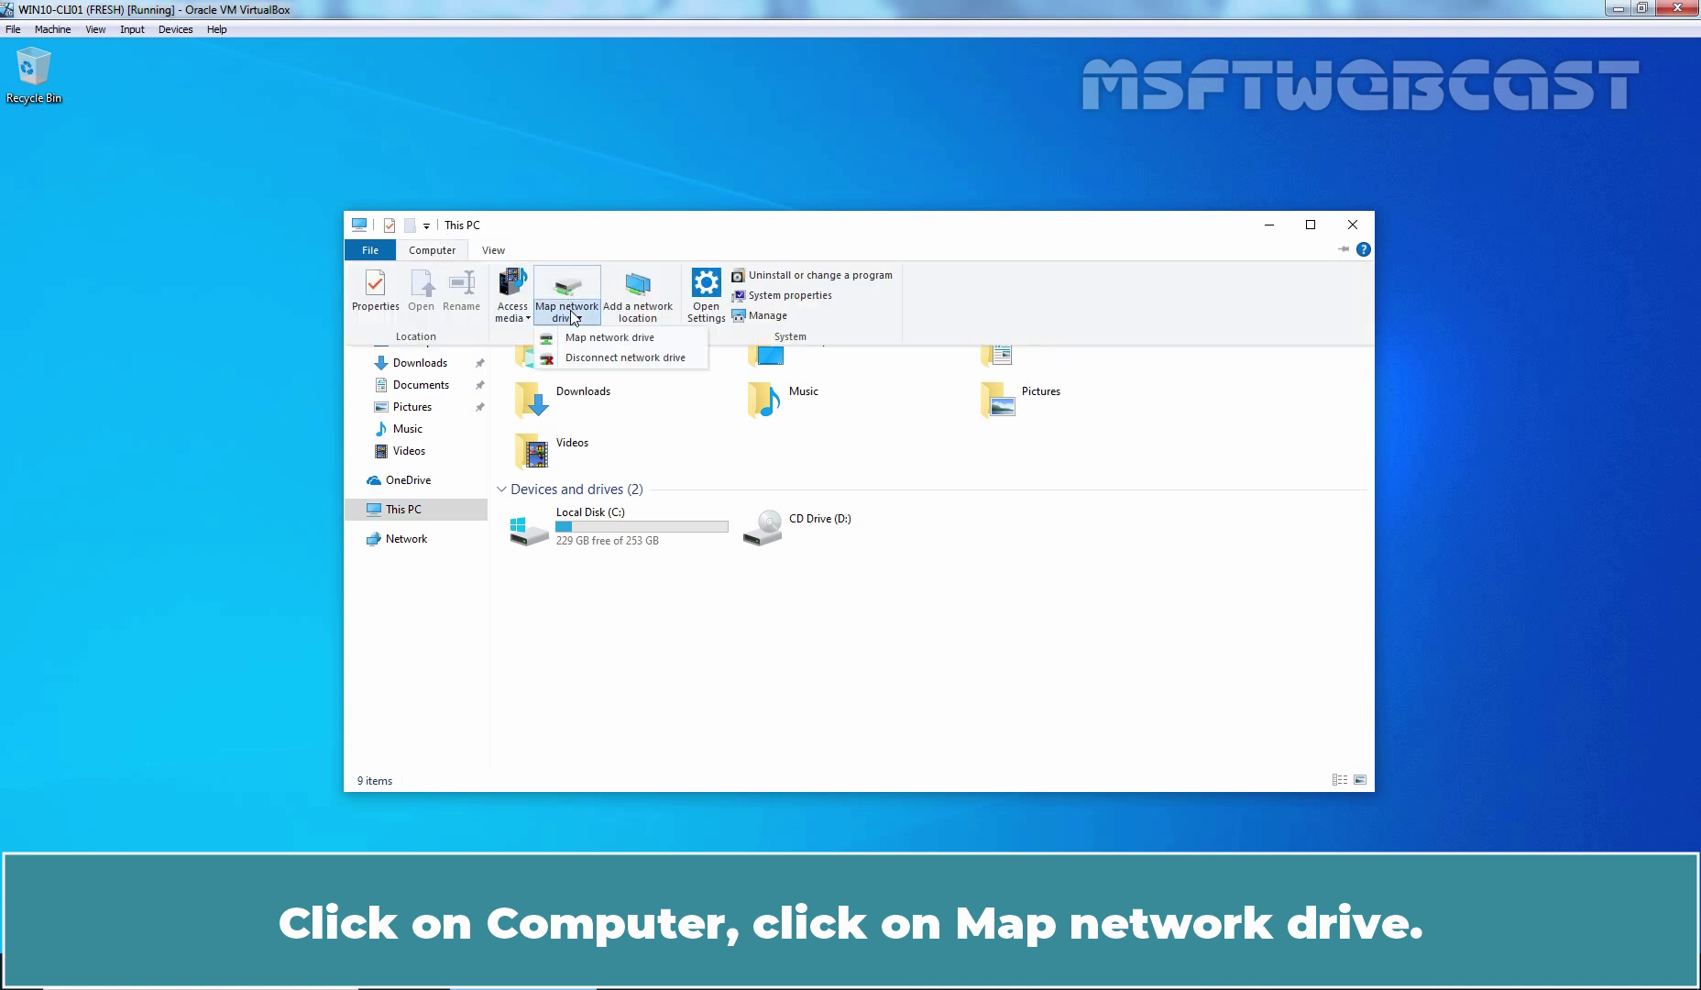
pyautogui.click(627, 340)
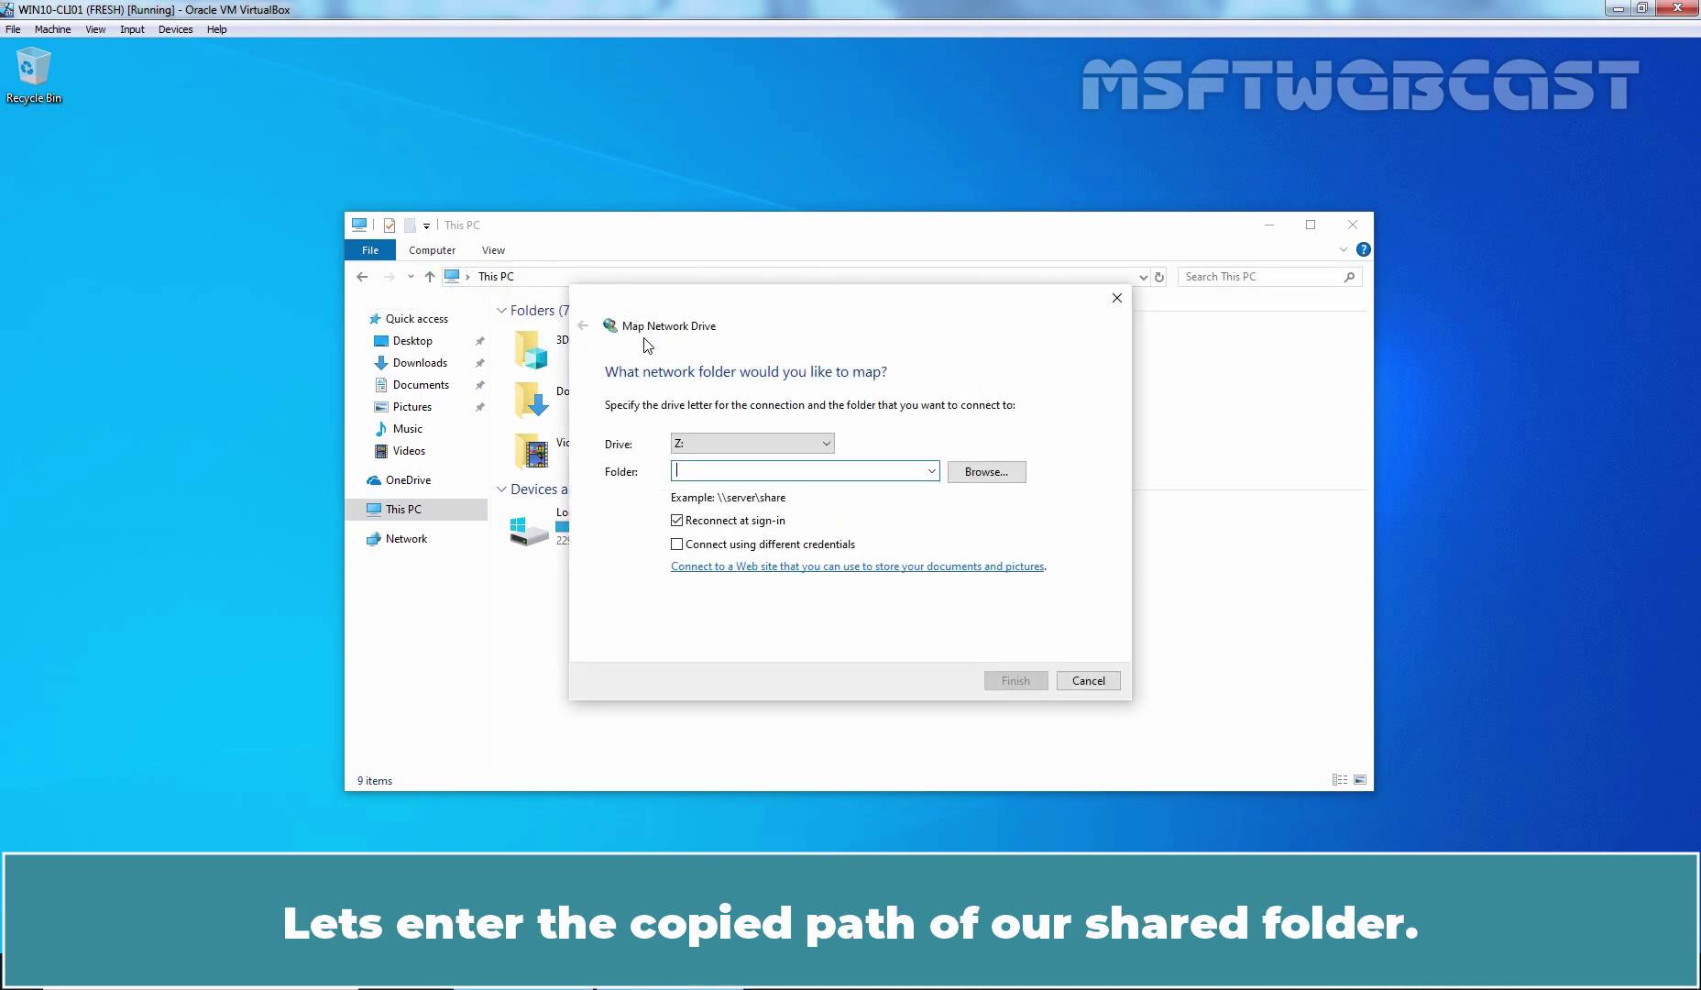
pyautogui.hotkey('ctrl', 'v')
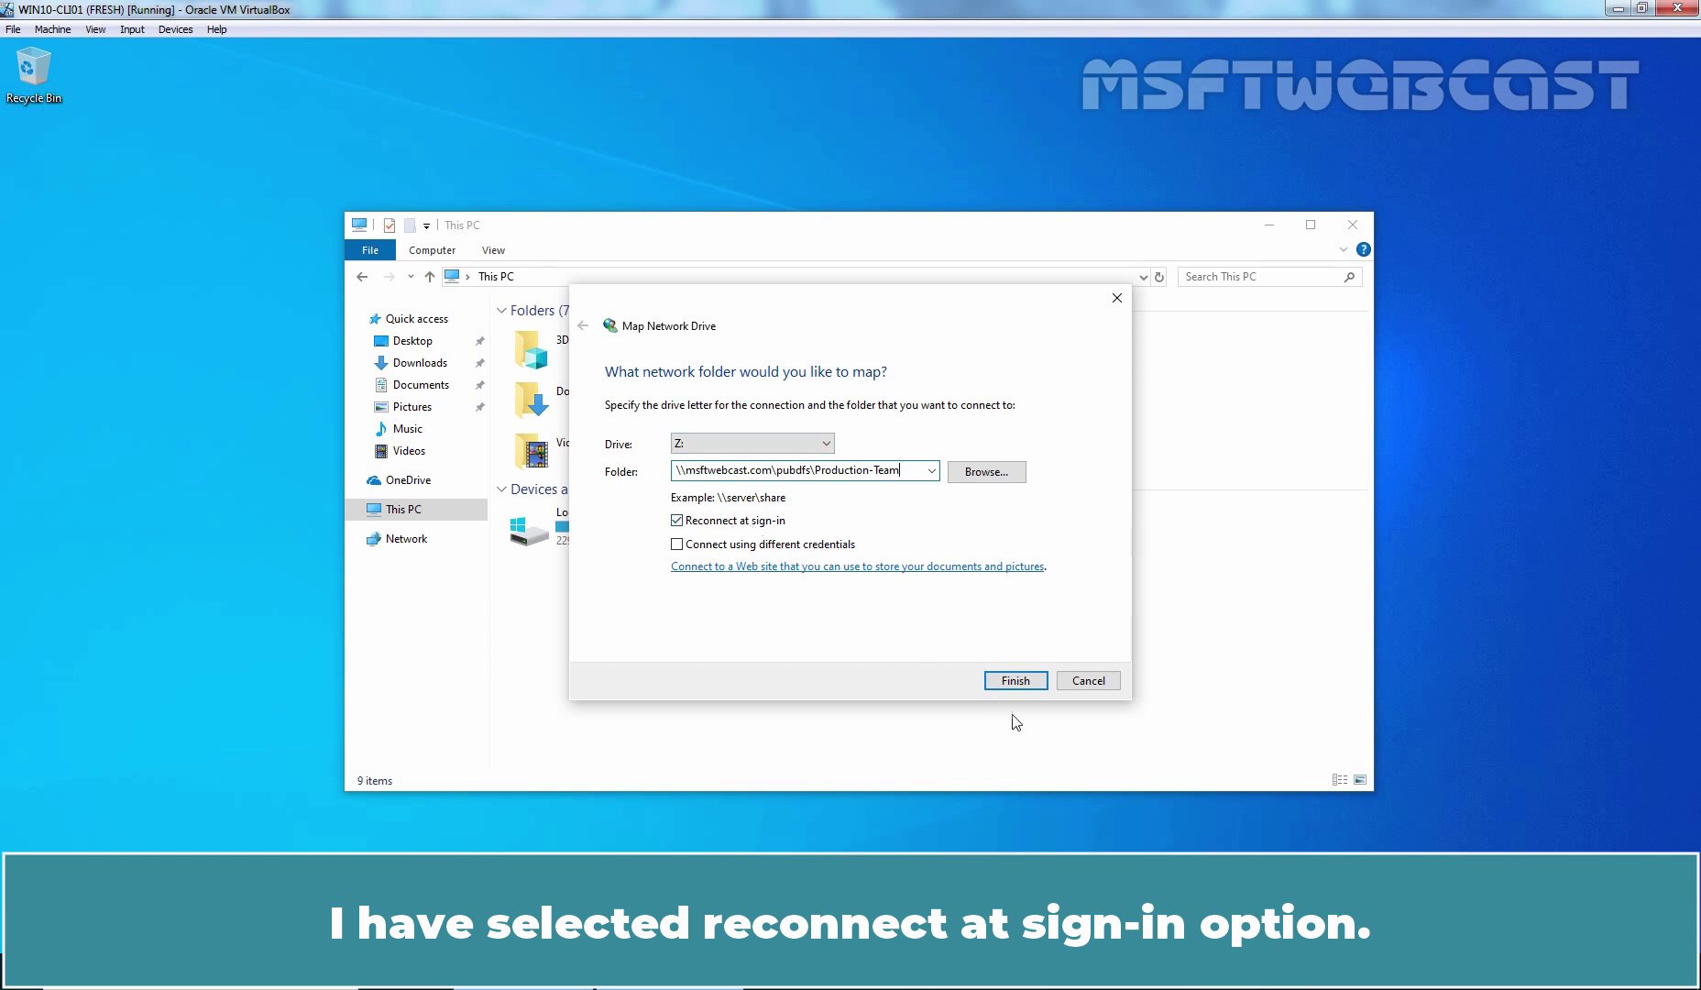
pyautogui.click(1016, 682)
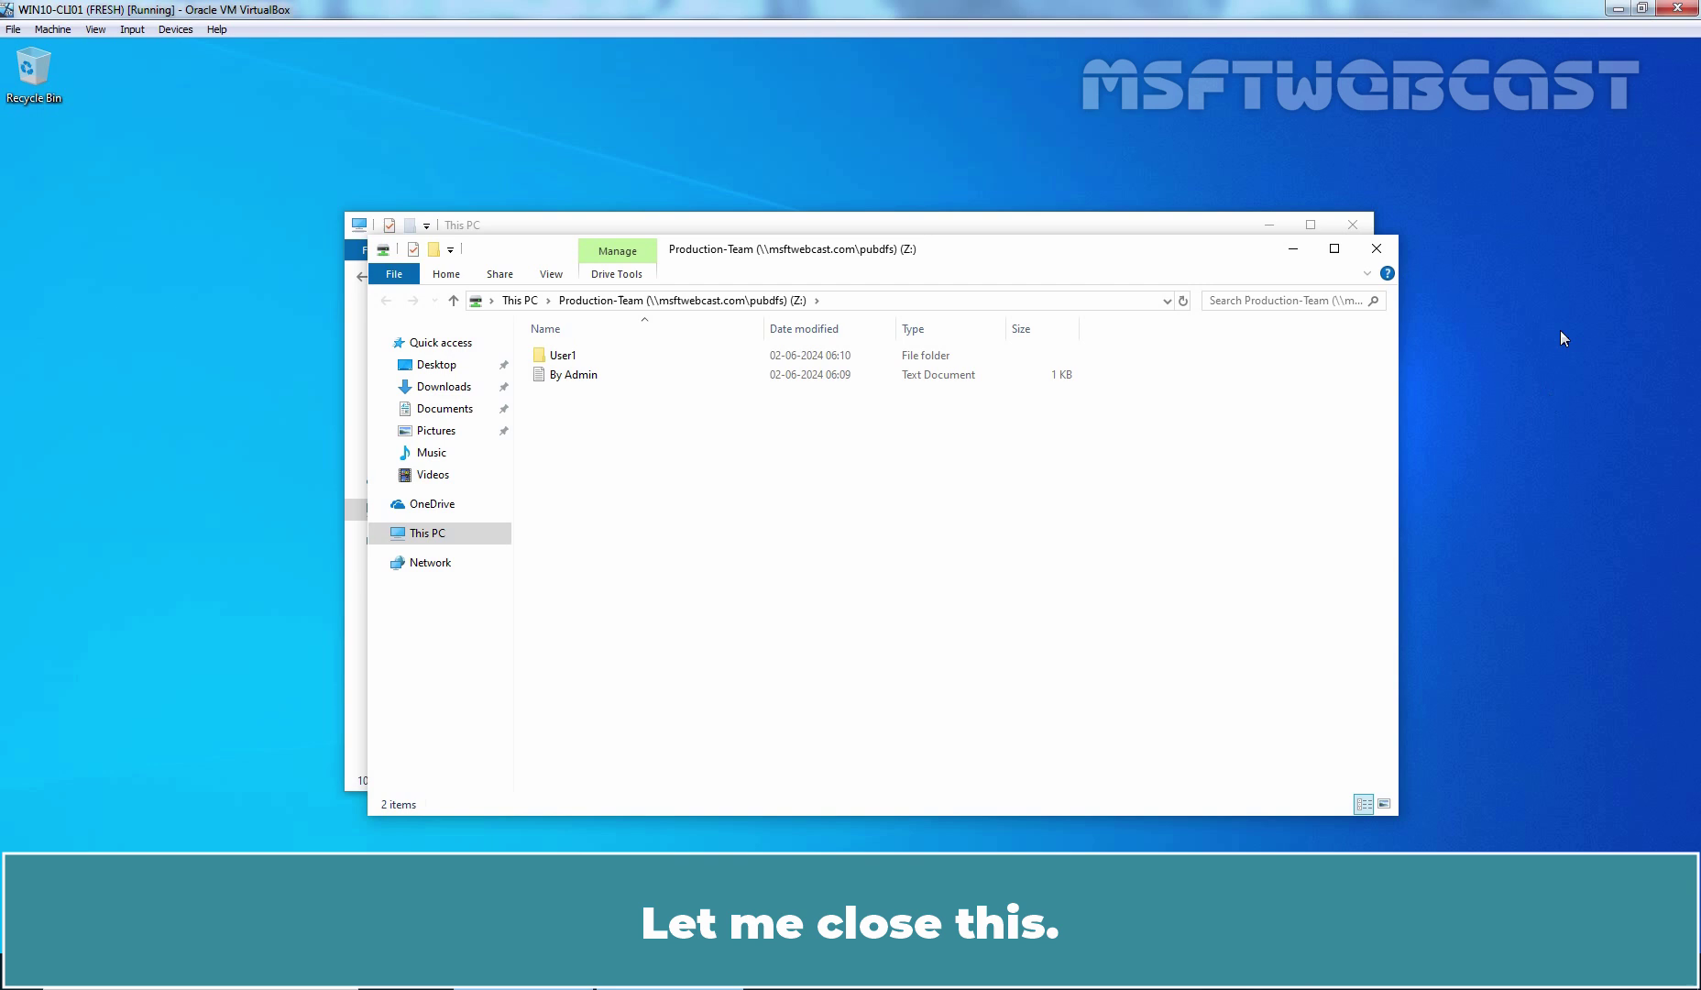
pyautogui.click(1377, 249)
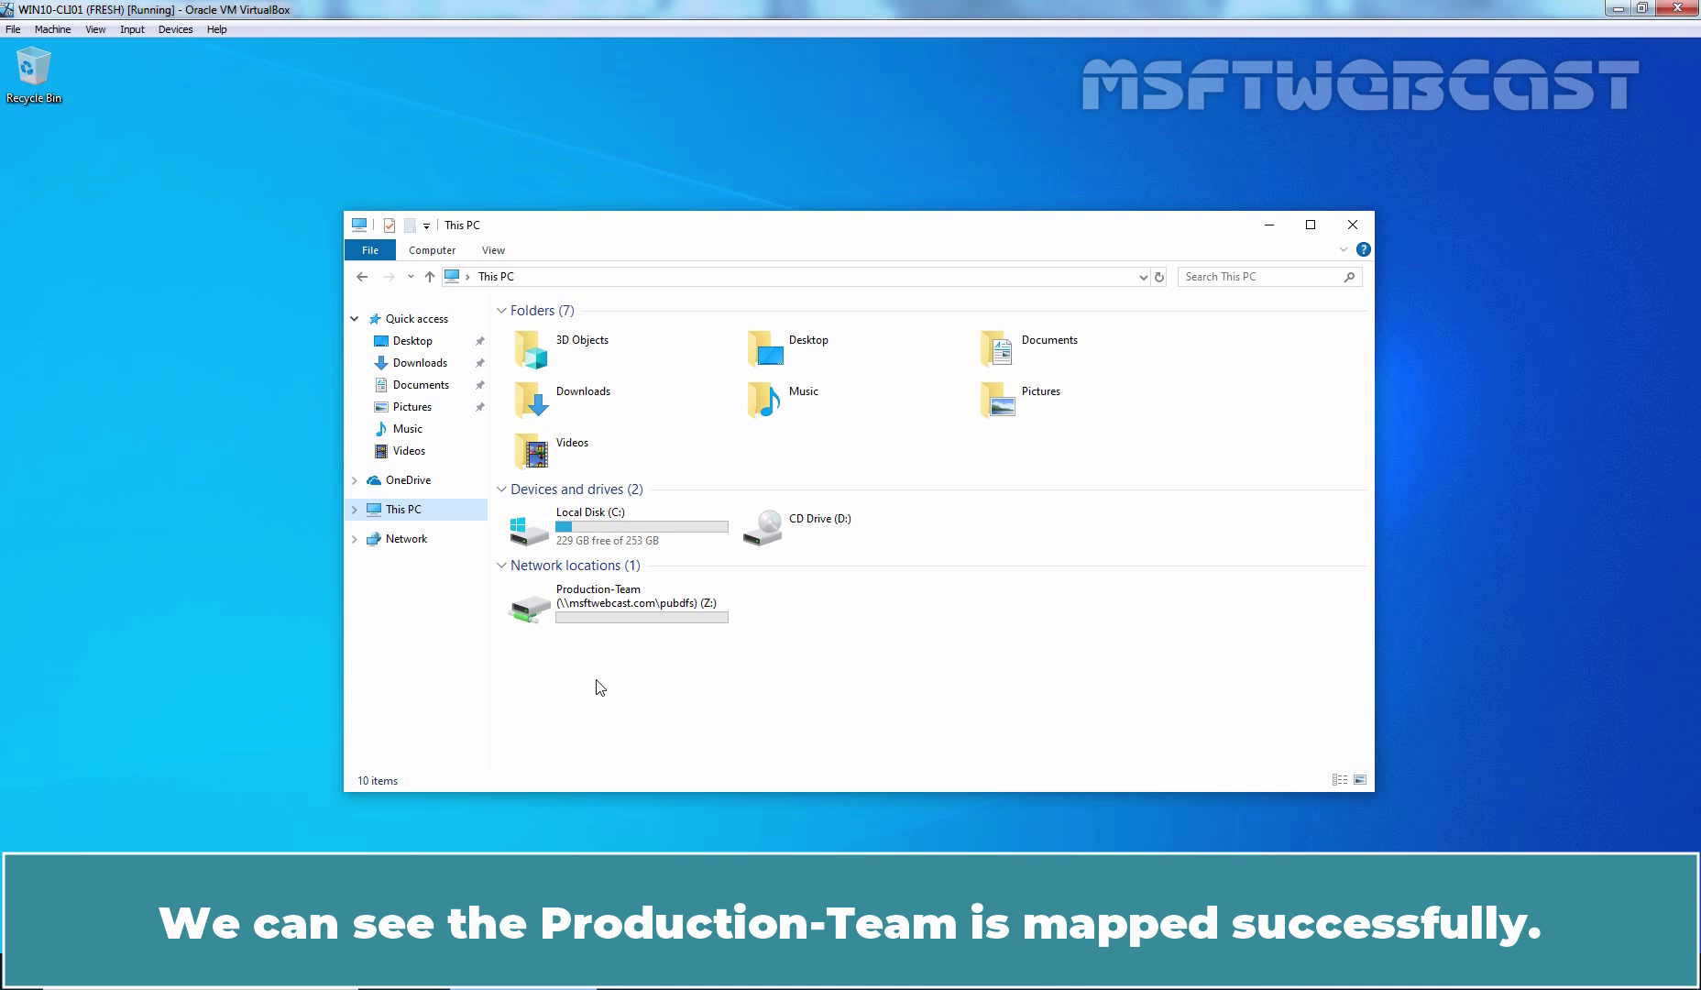
# Step: Open mapped drive Z: (Production-Team) to view its User1 folder and By Admin file
pyautogui.doubleClick(591, 616)
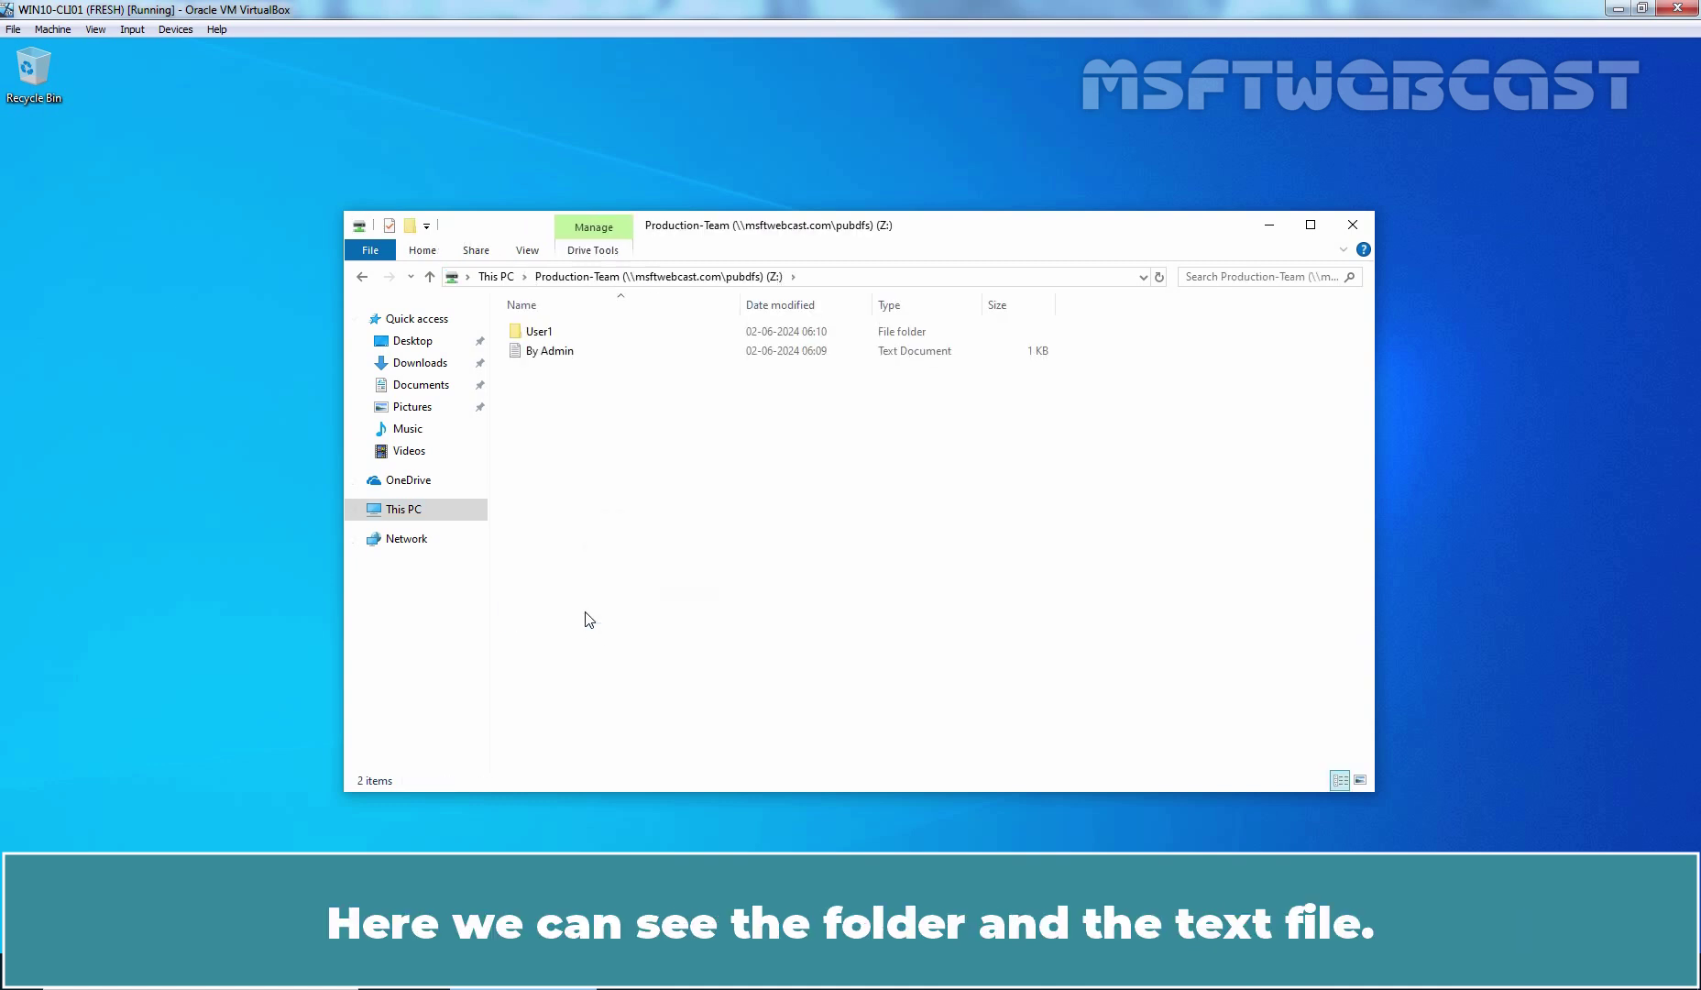